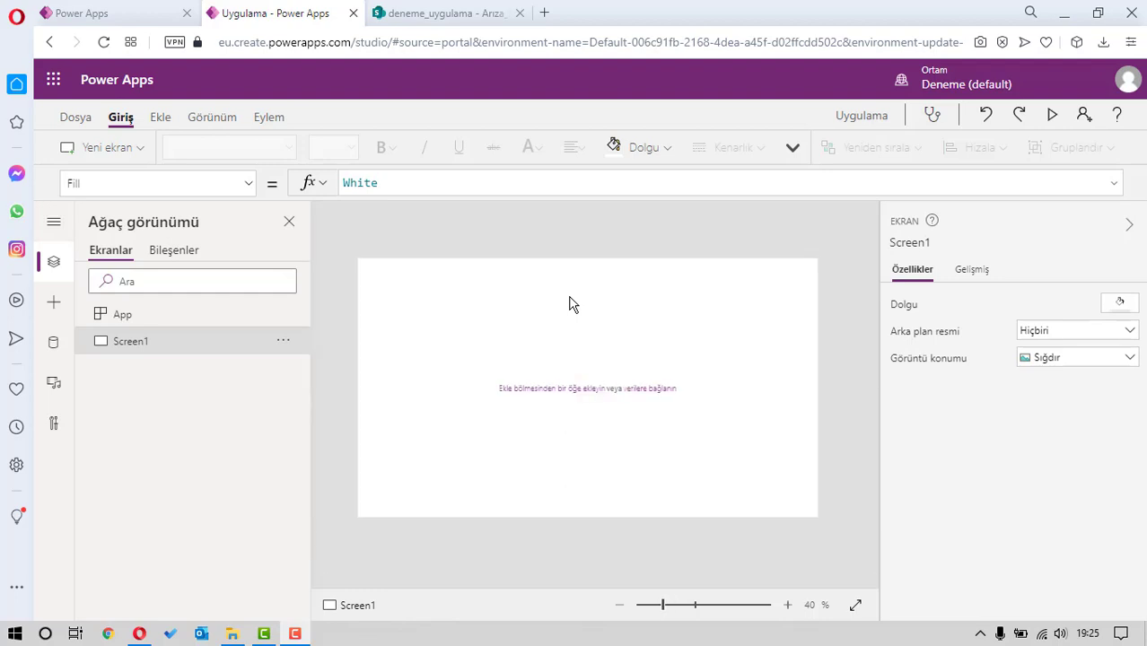
Review the Arıza_Kaydi list's columns in SharePoint, then bring up the Görünüm options in Power Apps
{"action": "left_click", "coordinate": [456, 20]}
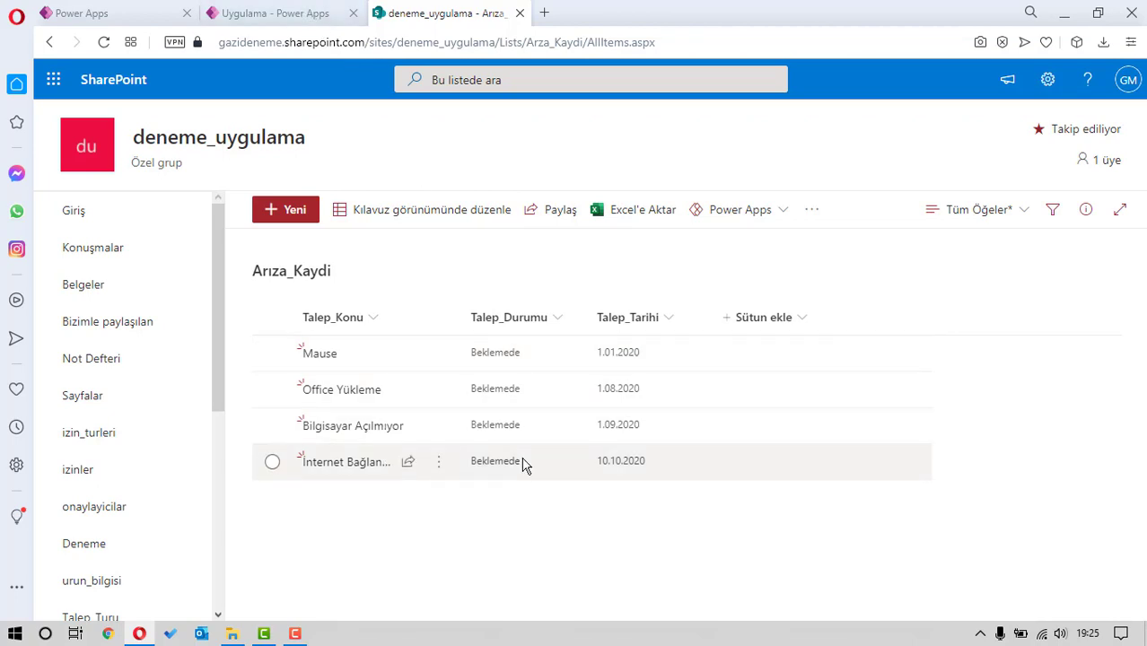
{"action": "left_click", "coordinate": [274, 12]}
{"action": "left_click", "coordinate": [221, 120]}
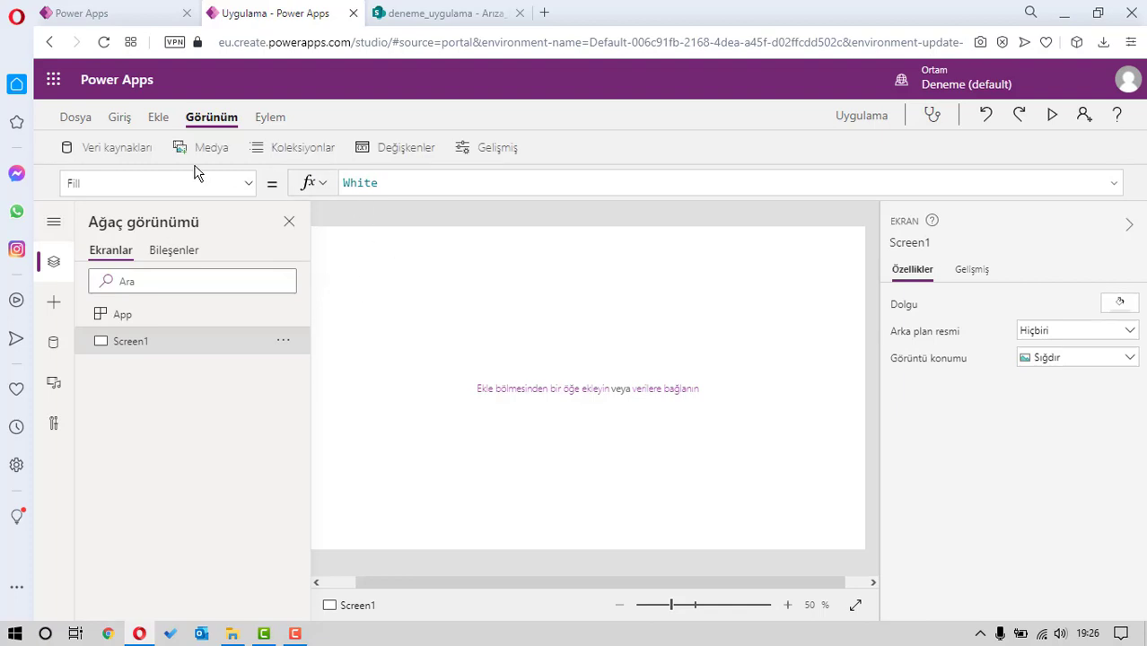
Add Arıza_Kaydi from the recent SharePoint site as a data source via the existing connection
{"action": "left_click", "coordinate": [141, 151]}
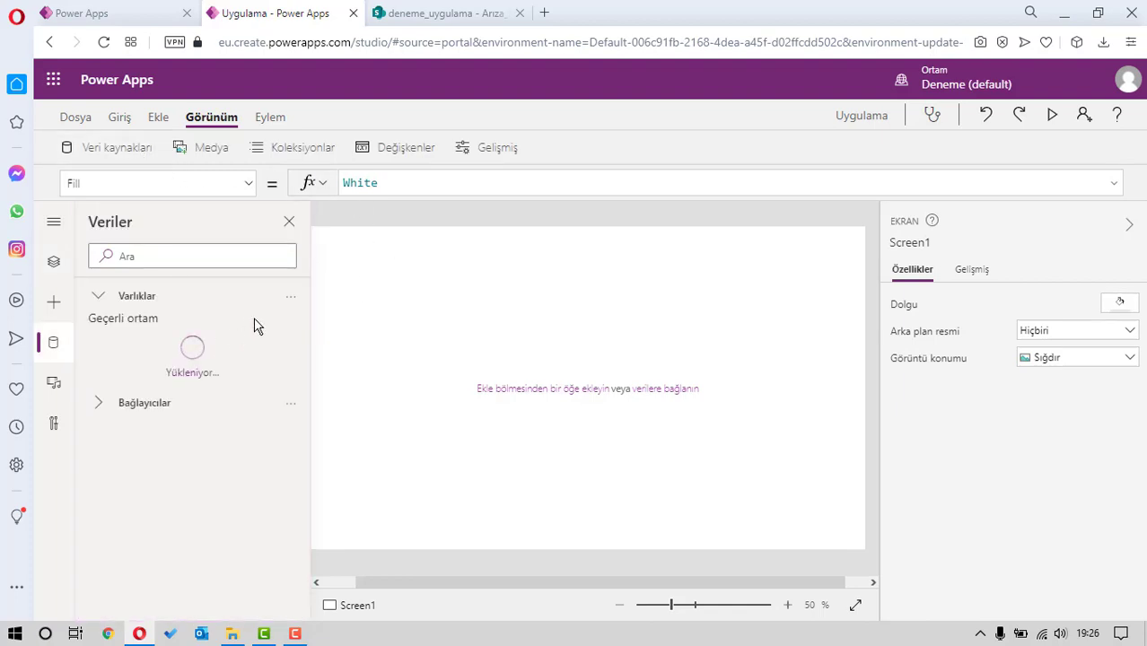
{"action": "left_click", "coordinate": [189, 257]}
{"action": "type", "text": "share"}
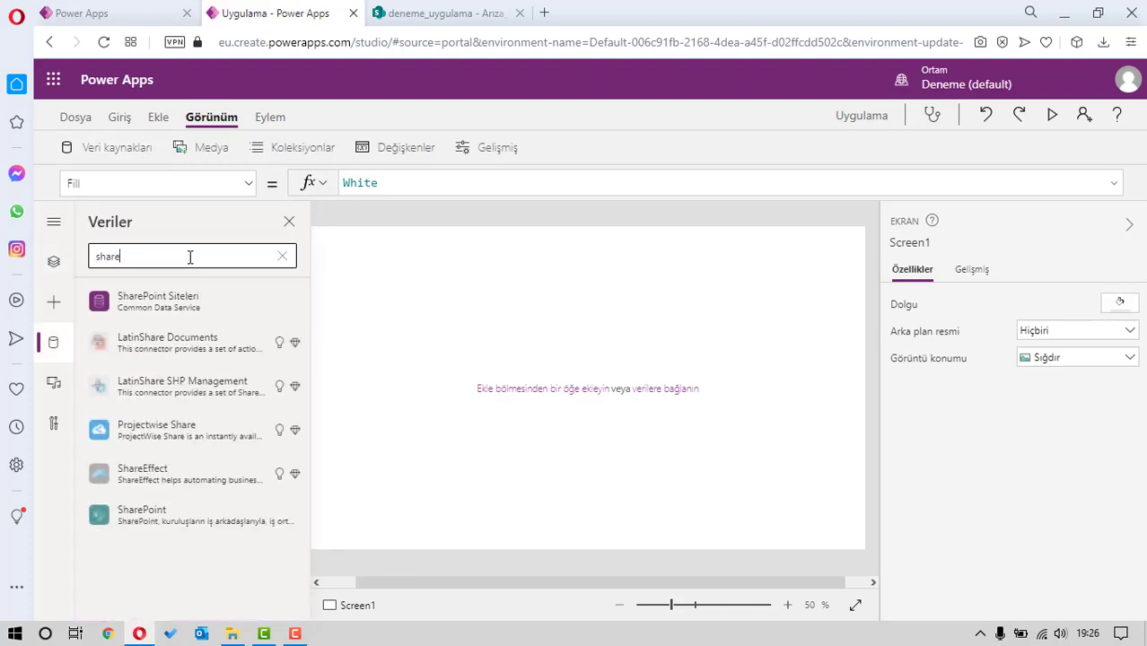
{"action": "type", "text": "poin"}
{"action": "left_click", "coordinate": [183, 351]}
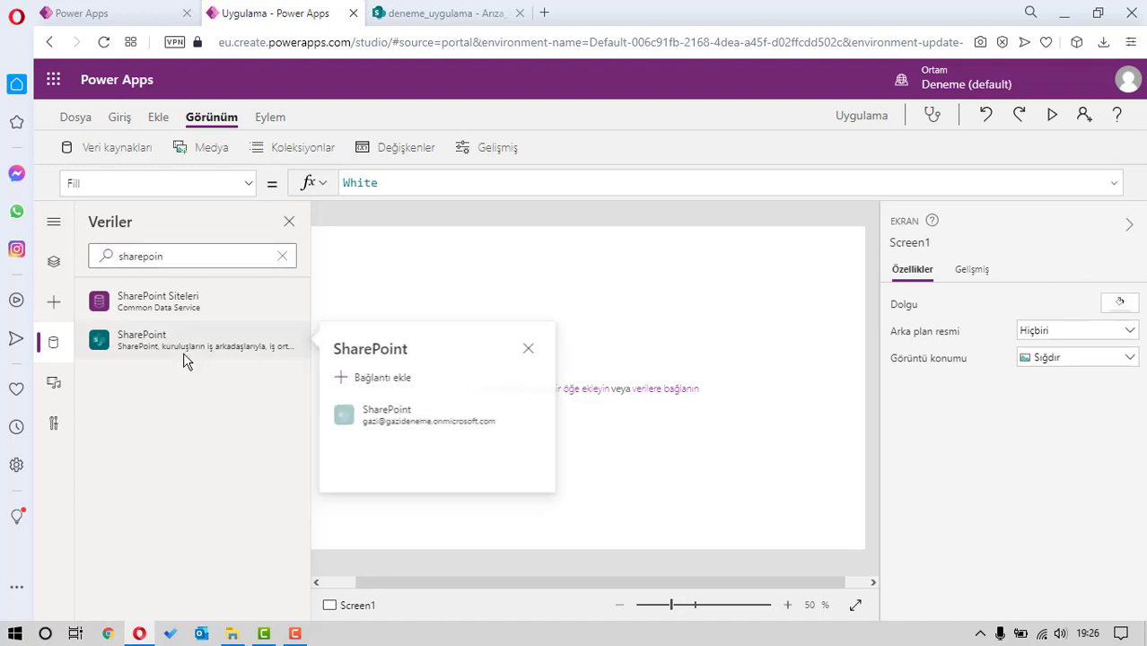
{"action": "left_click", "coordinate": [506, 428]}
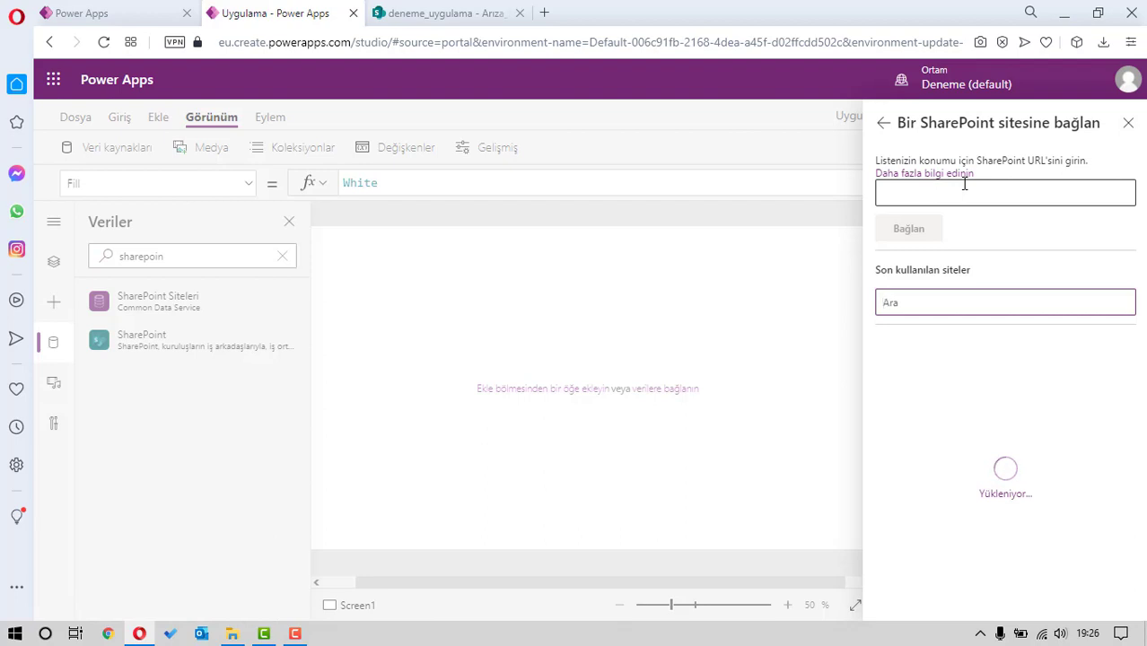
{"action": "left_click", "coordinate": [991, 362]}
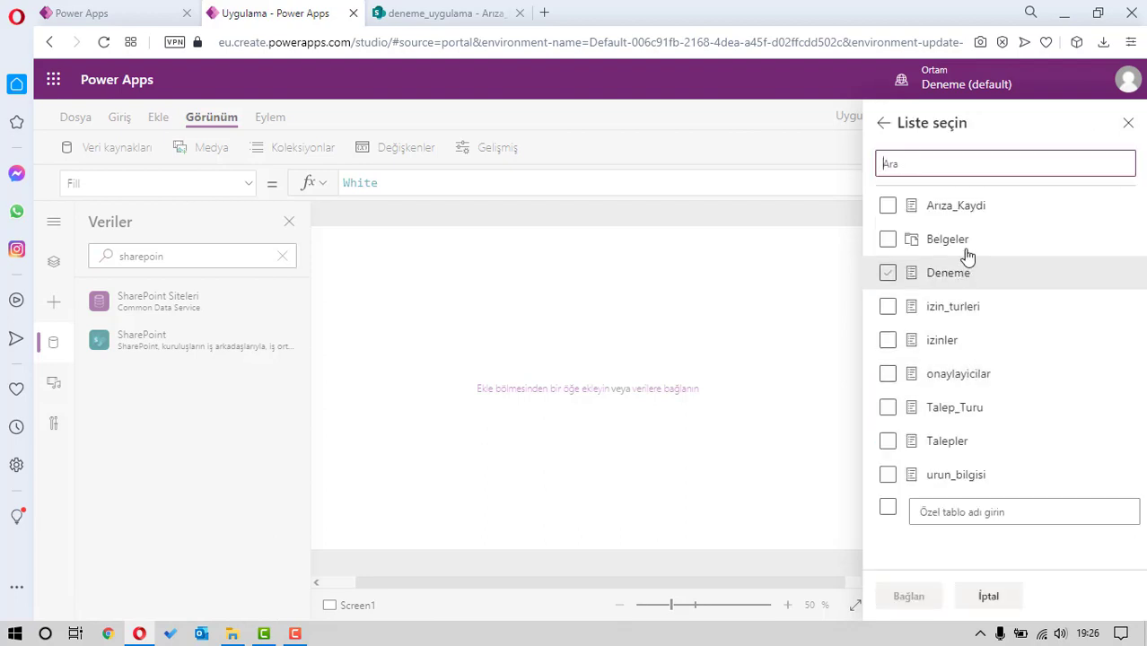
{"action": "left_click", "coordinate": [886, 206]}
{"action": "left_click", "coordinate": [898, 597]}
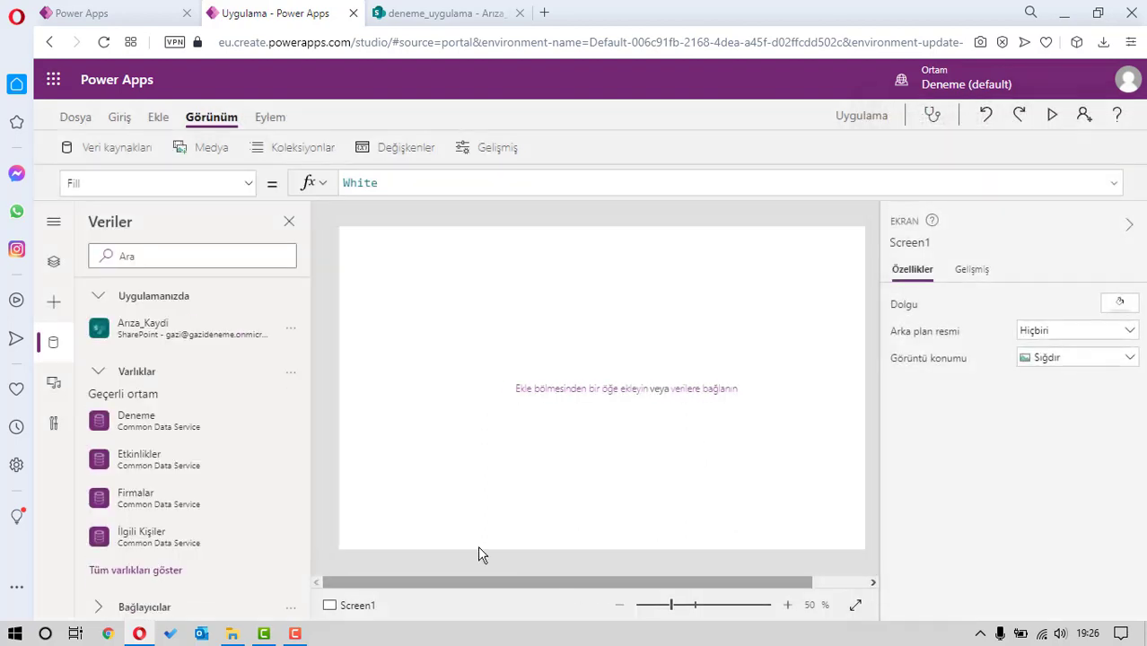
{"action": "left_click", "coordinate": [159, 117]}
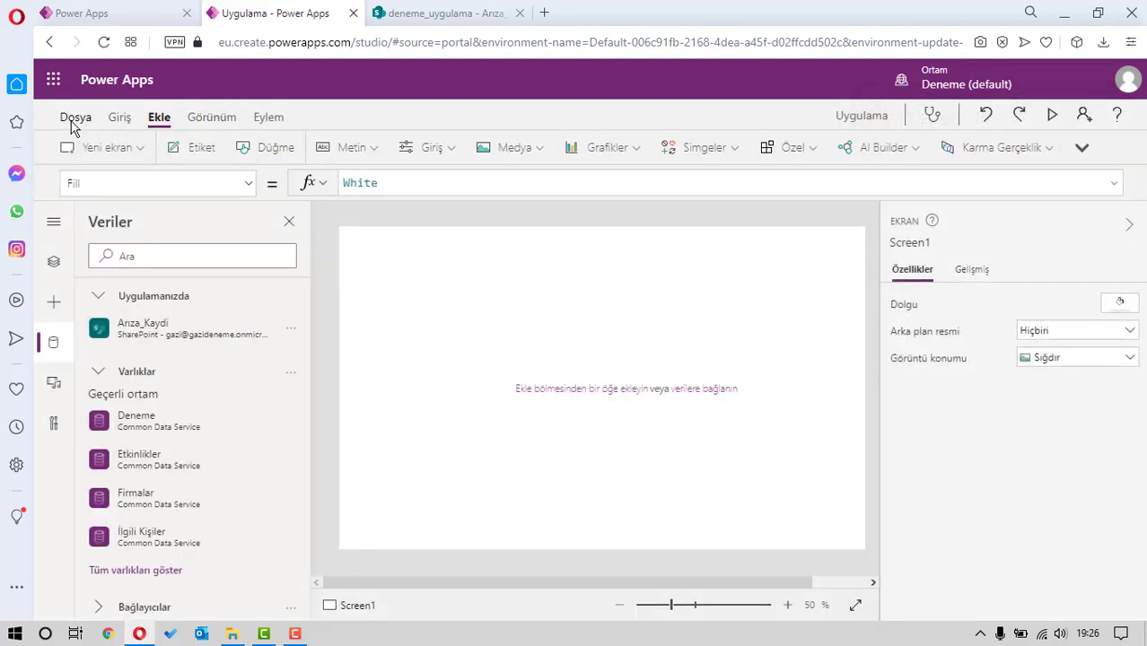
Insert a vertical gallery (Dikey galeri) onto Screen1
{"action": "left_click", "coordinate": [53, 267]}
{"action": "left_click", "coordinate": [53, 302]}
{"action": "left_click", "coordinate": [179, 253]}
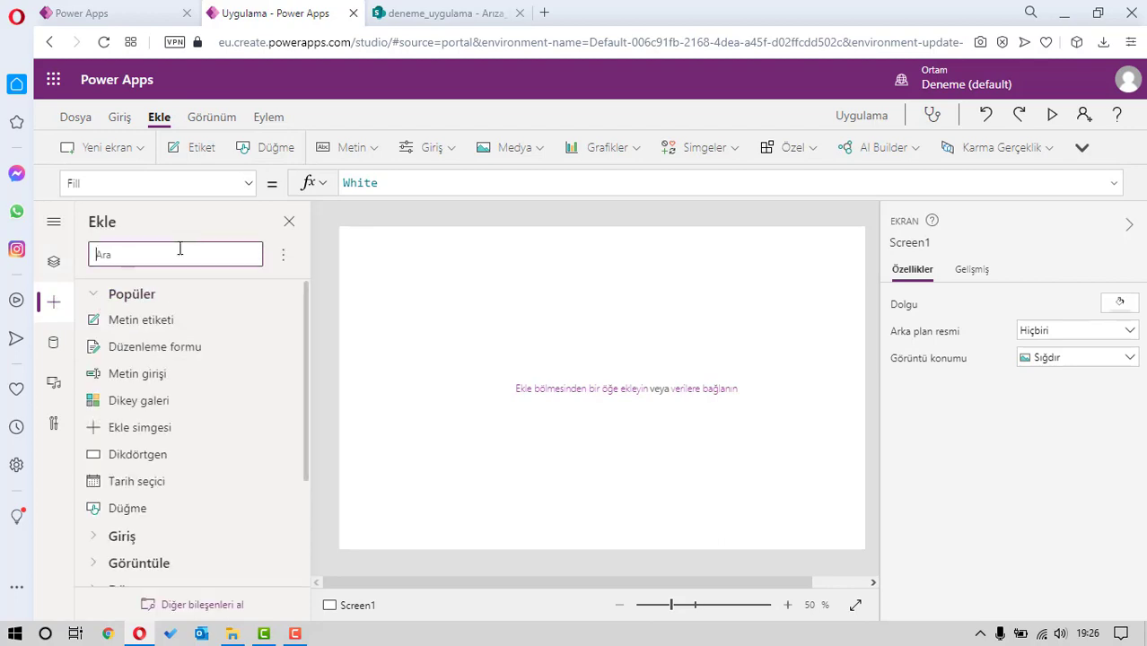
{"action": "type", "text": "Dik"}
{"action": "mouse_move", "coordinate": [139, 320]}
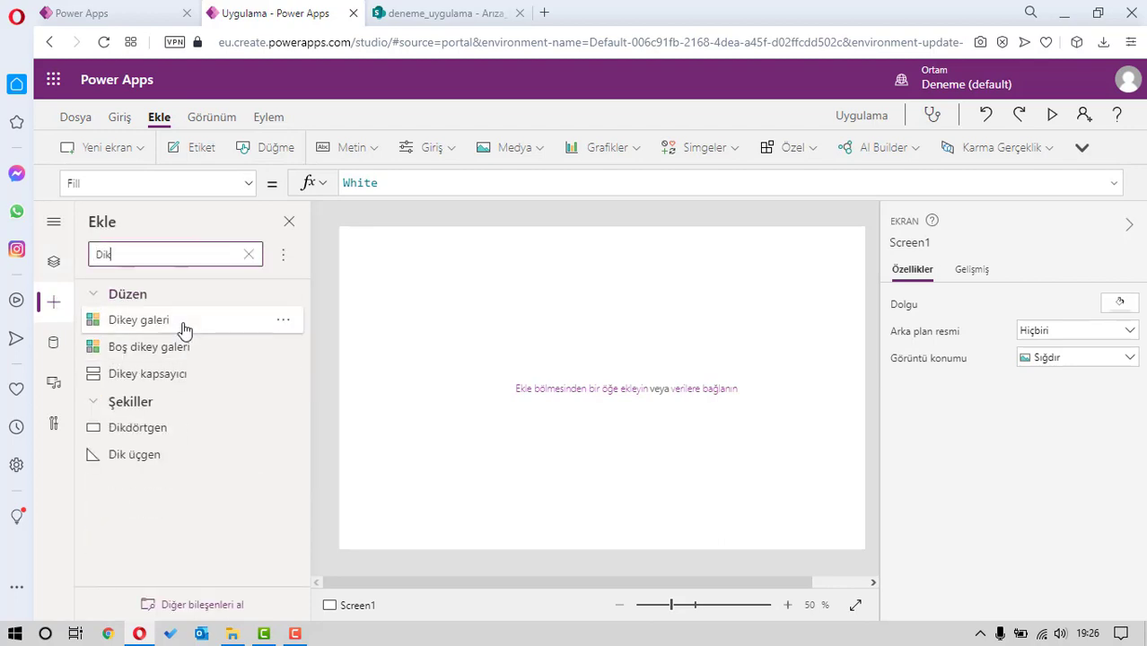
{"action": "left_click", "coordinate": [184, 329]}
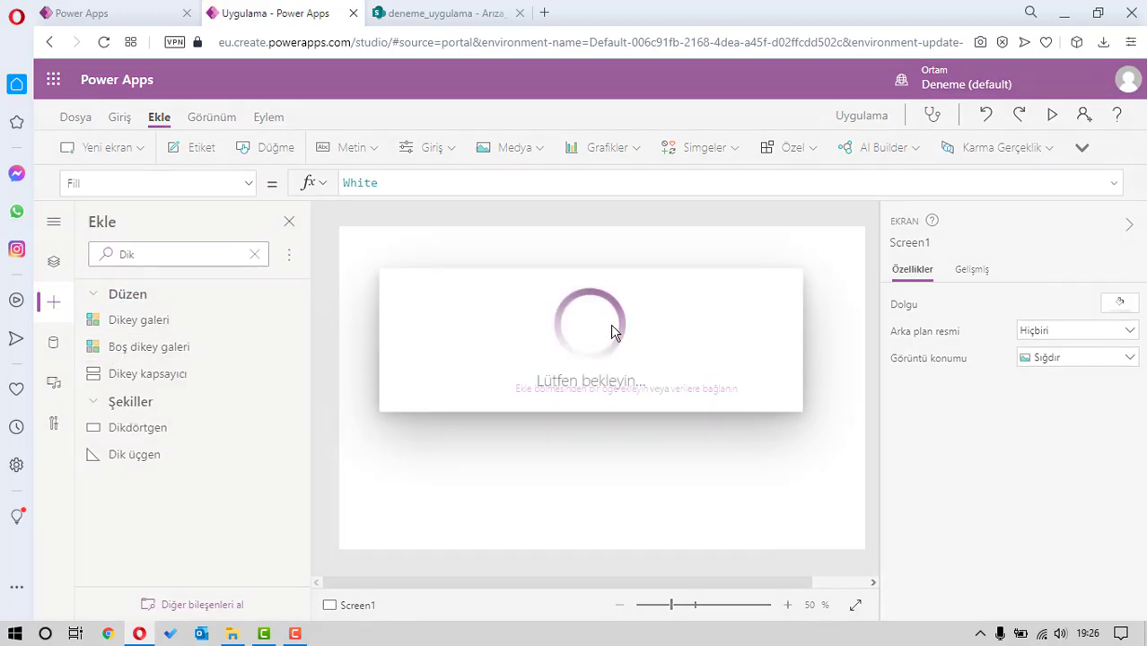
Bind the gallery to Arıza_Kaydi and set its layout to Başlık ve alt başlık
{"action": "left_click", "coordinate": [1072, 303]}
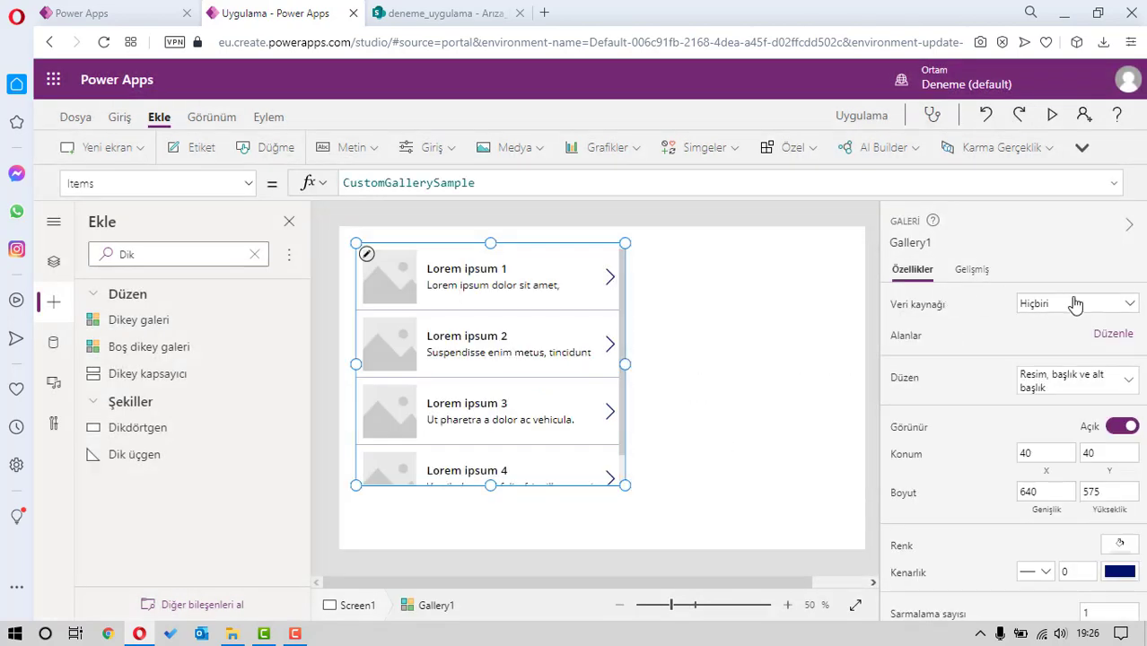
{"action": "left_click", "coordinate": [974, 412]}
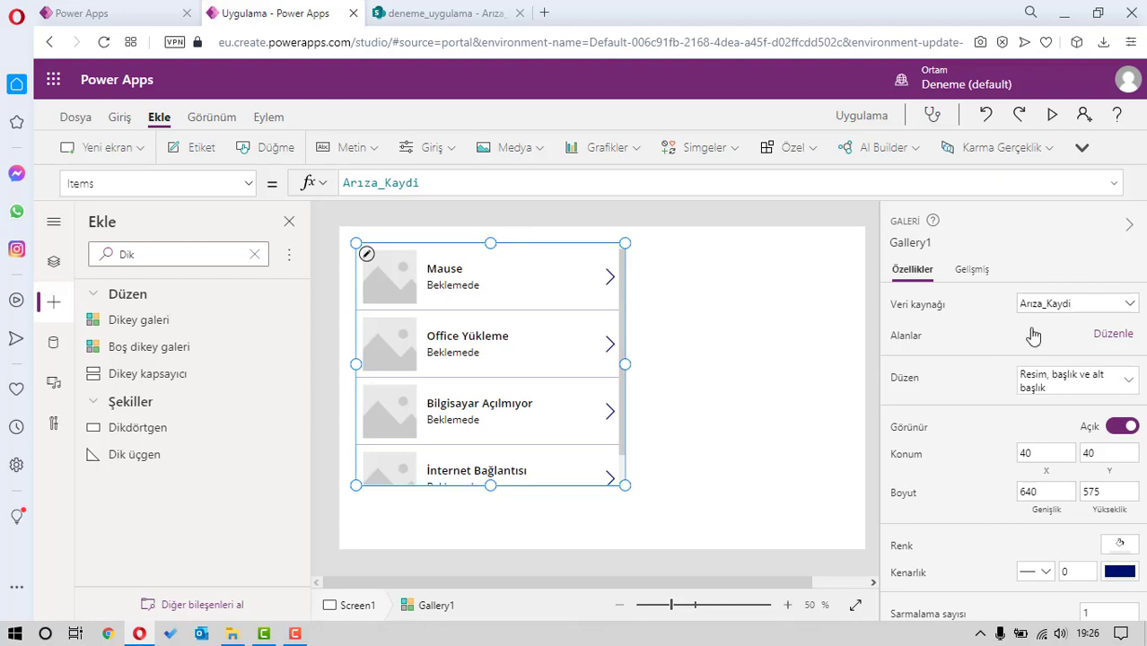
{"action": "left_click", "coordinate": [1092, 381]}
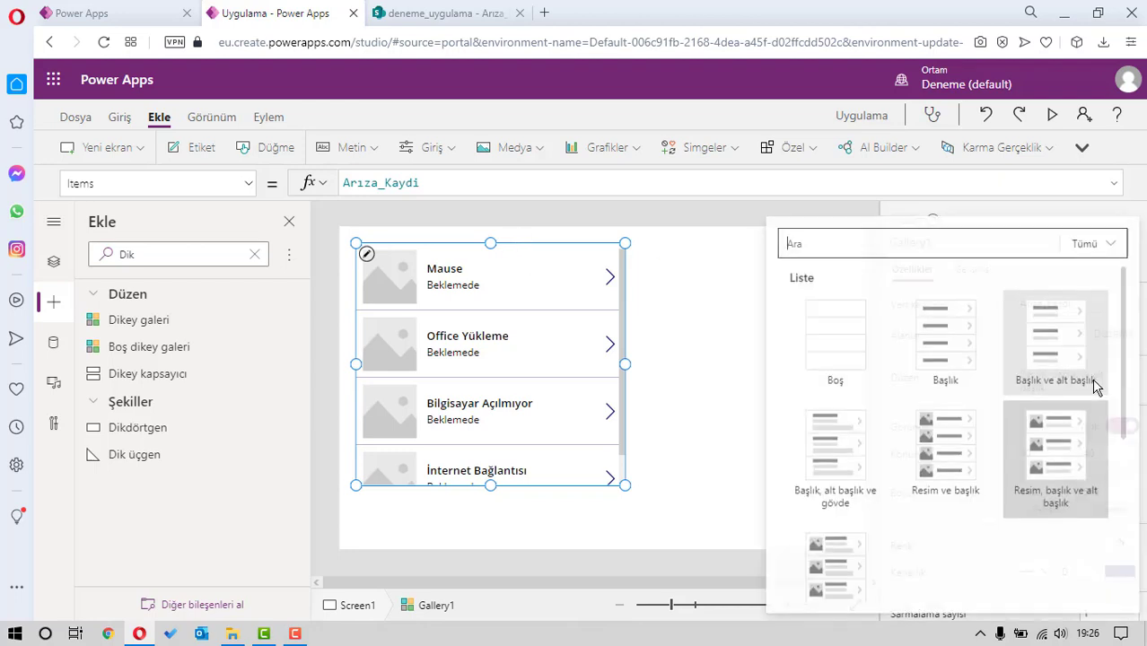
{"action": "left_click", "coordinate": [1051, 336]}
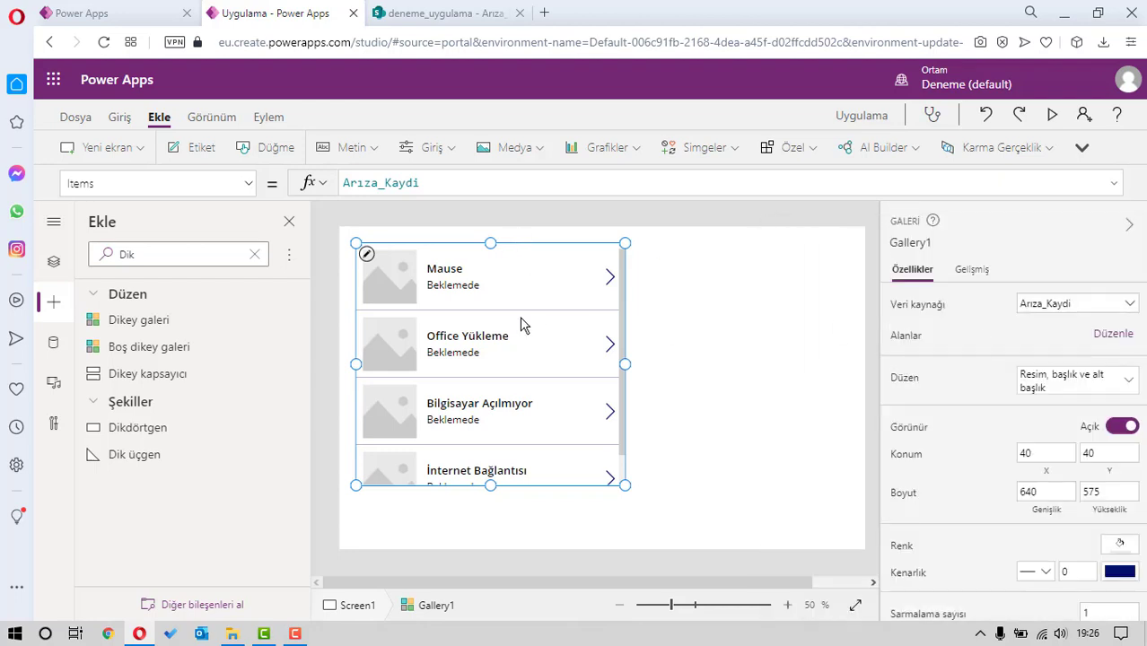
Move the gallery to the screen's top-left corner
{"action": "left_click", "coordinate": [681, 400]}
{"action": "left_click", "coordinate": [451, 262]}
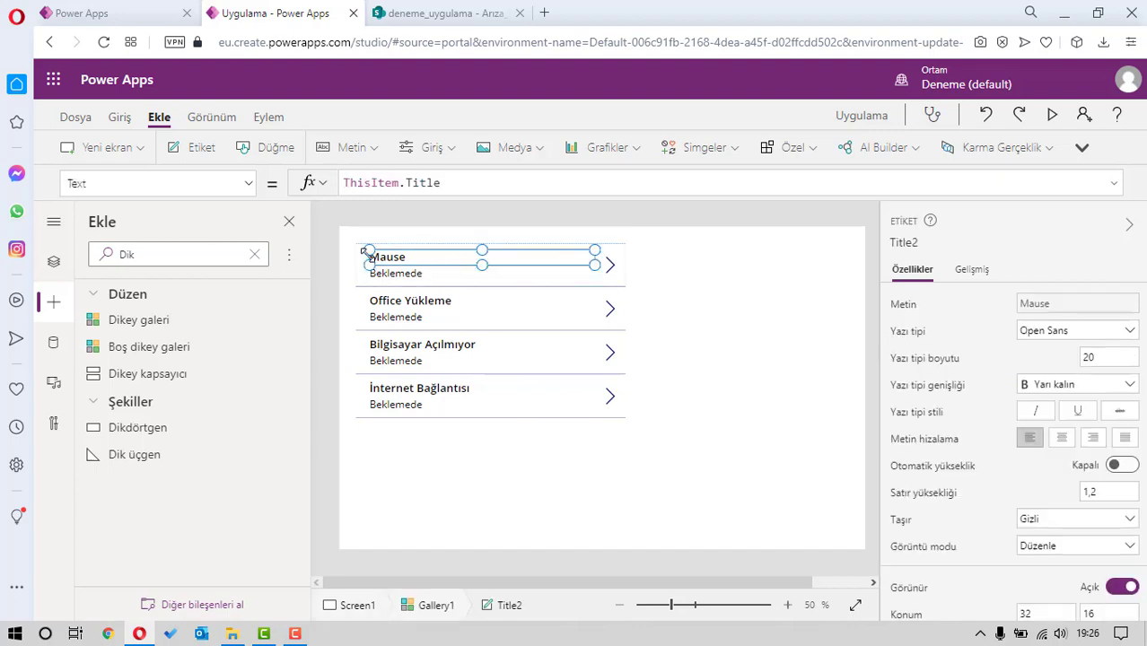
{"action": "left_click", "coordinate": [661, 359]}
{"action": "left_click", "coordinate": [532, 431]}
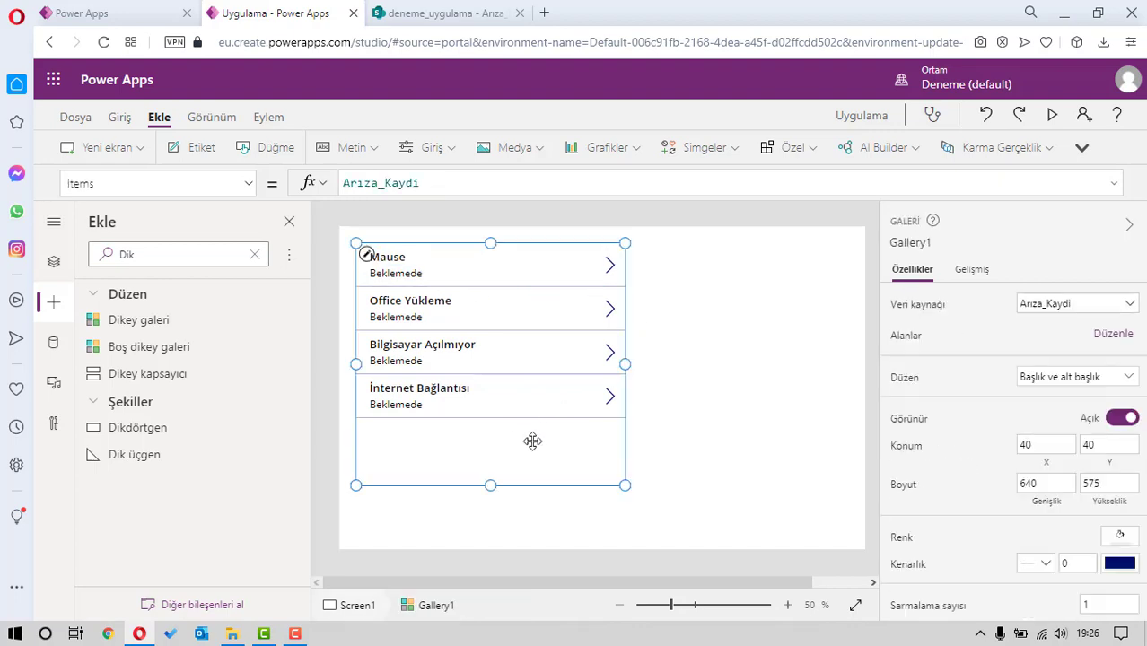
{"action": "left_click_drag", "start_coordinate": [529, 485], "coordinate": [512, 472]}
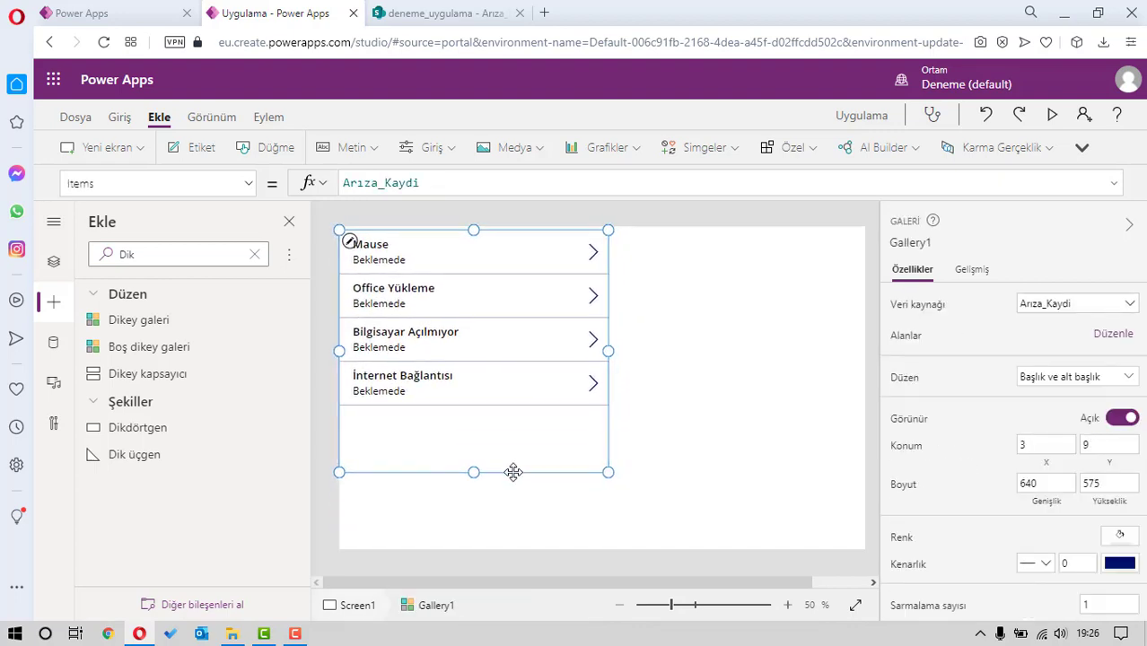
Preview the app, then shift each row's status and title labels to the right
{"action": "left_click", "coordinate": [1052, 115]}
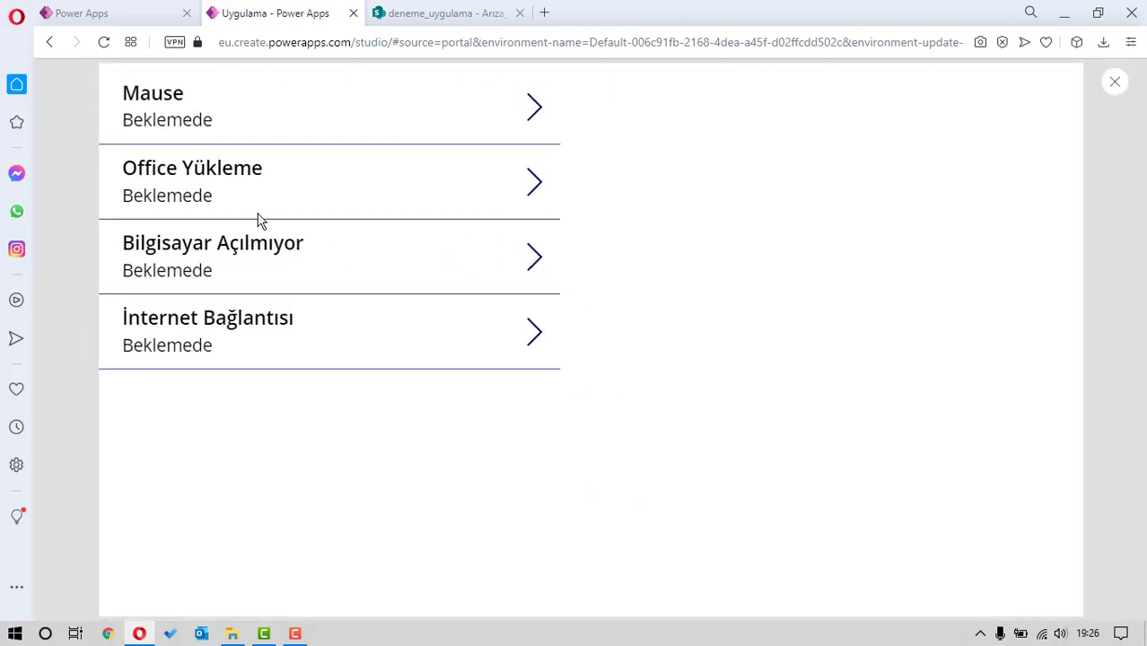
{"action": "left_click", "coordinate": [1115, 83]}
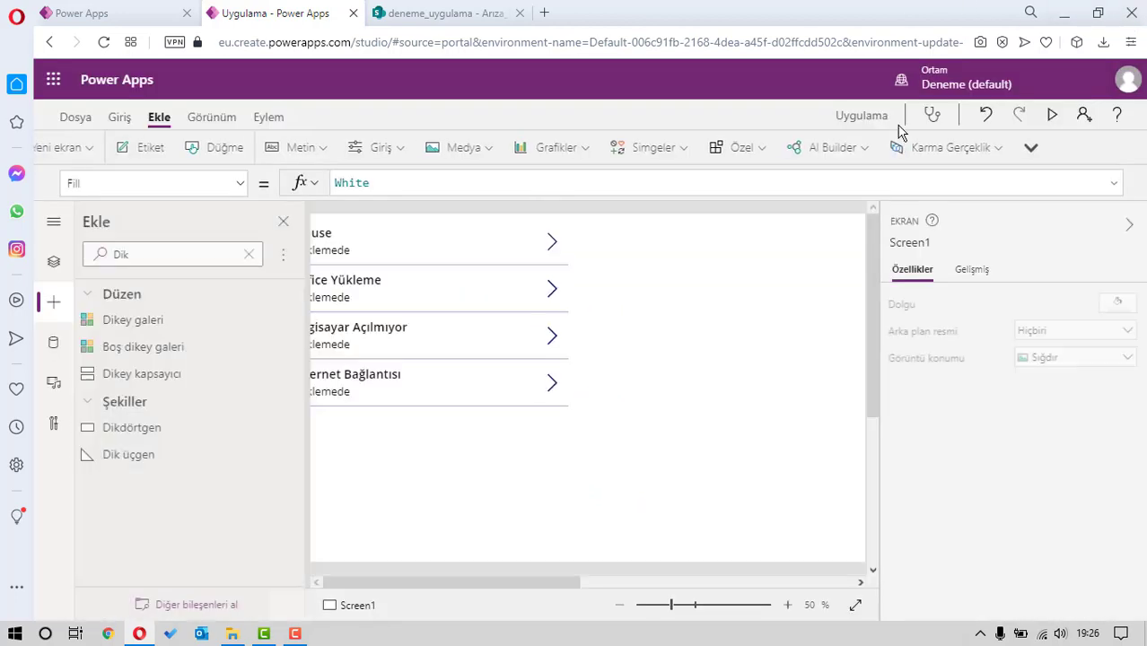
{"action": "left_click", "coordinate": [447, 340]}
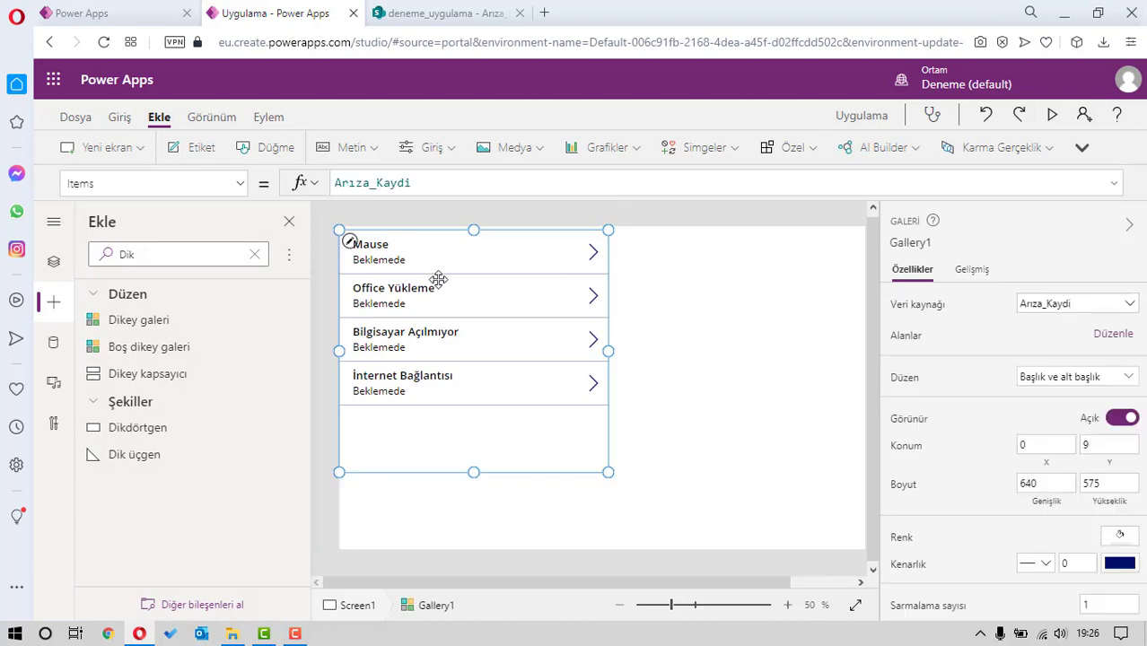
{"action": "left_click", "coordinate": [464, 264]}
{"action": "left_click_drag", "start_coordinate": [340, 264], "coordinate": [444, 263]}
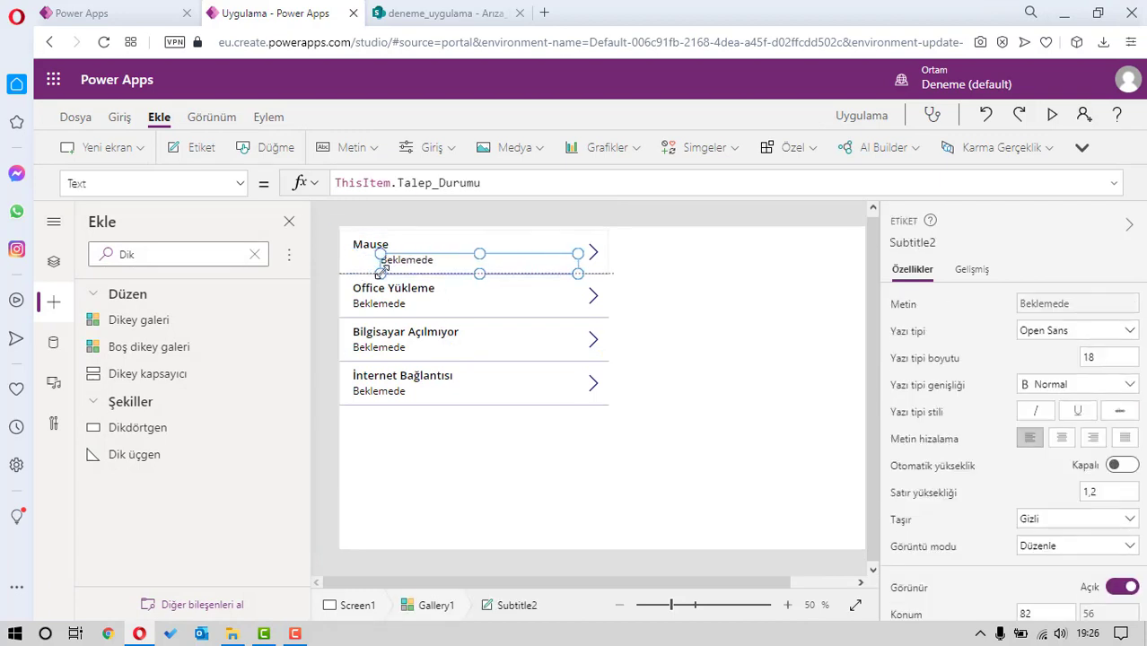
{"action": "left_click", "coordinate": [355, 245]}
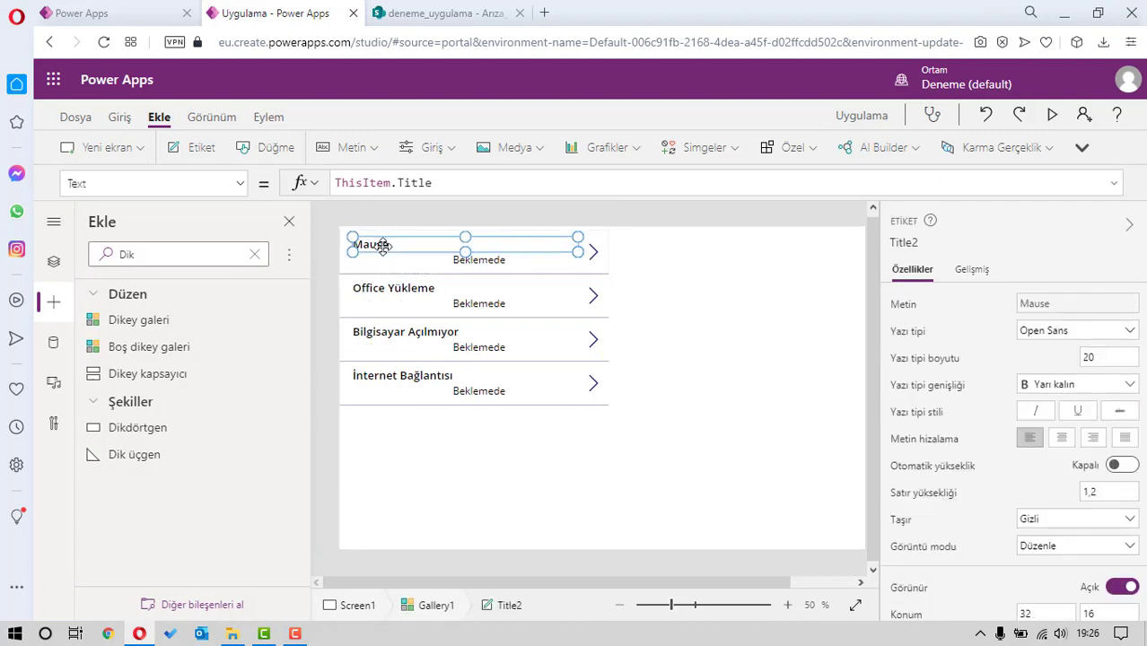
{"action": "left_click_drag", "start_coordinate": [352, 251], "coordinate": [453, 252]}
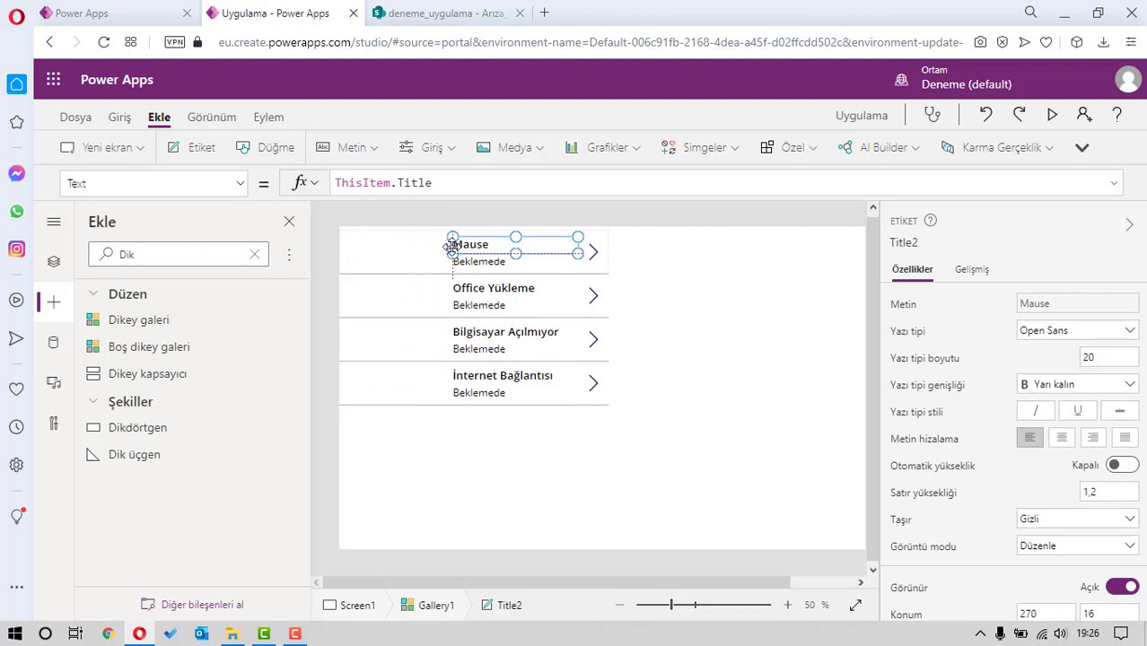
Add a label to each gallery row with the text "Talep Konusu:"
{"action": "left_click", "coordinate": [352, 147]}
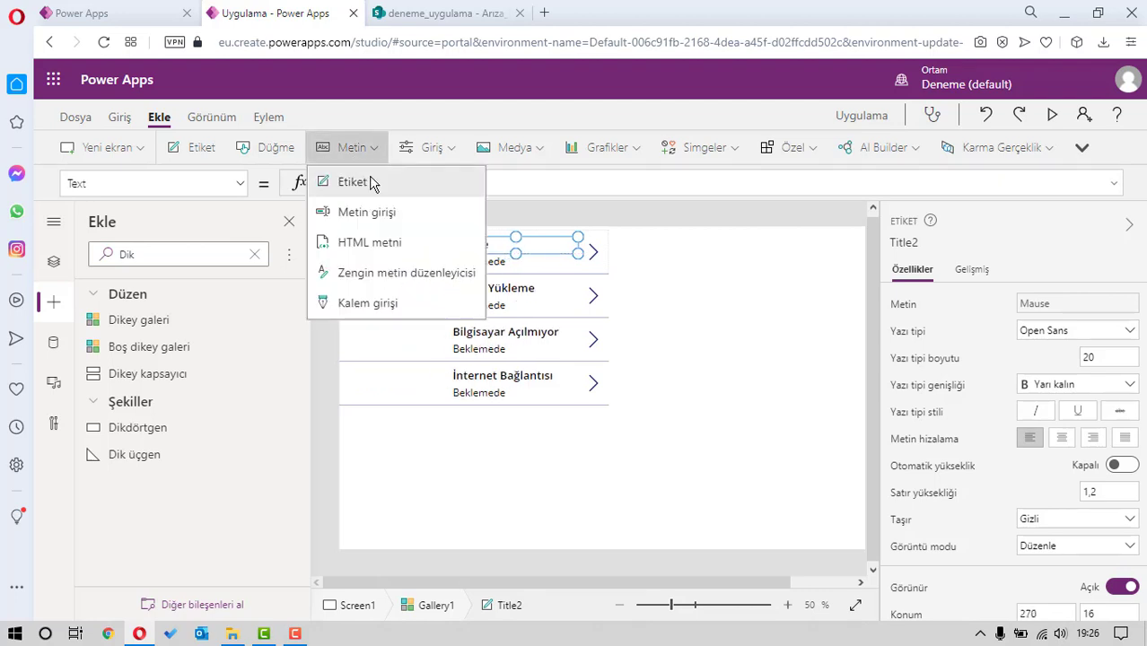
{"action": "key", "text": "Escape"}
{"action": "left_click", "coordinate": [404, 254]}
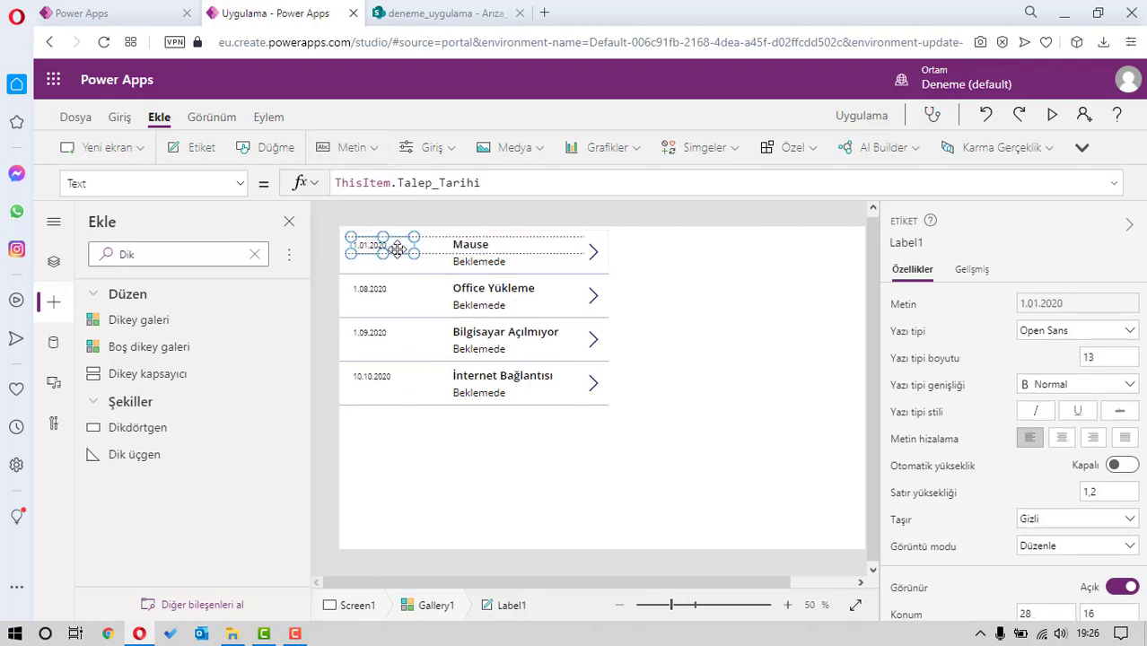
{"action": "left_click_drag", "start_coordinate": [504, 183], "coordinate": [334, 183]}
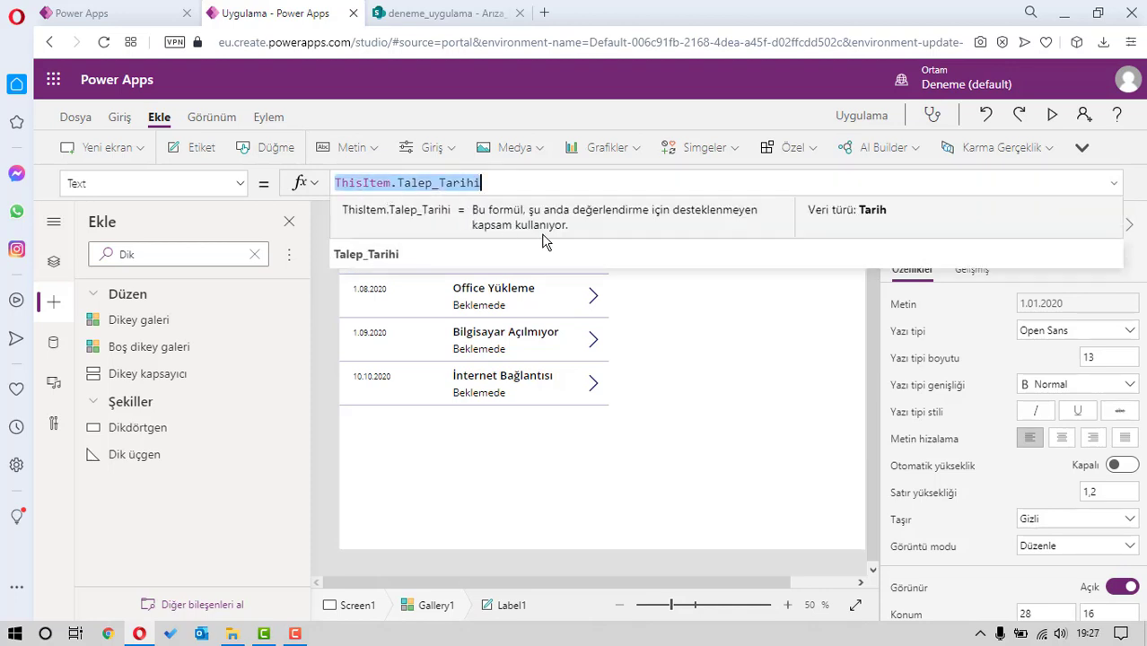
{"action": "key", "text": "BackSpace"}
{"action": "type", "text": "Talep Ko"}
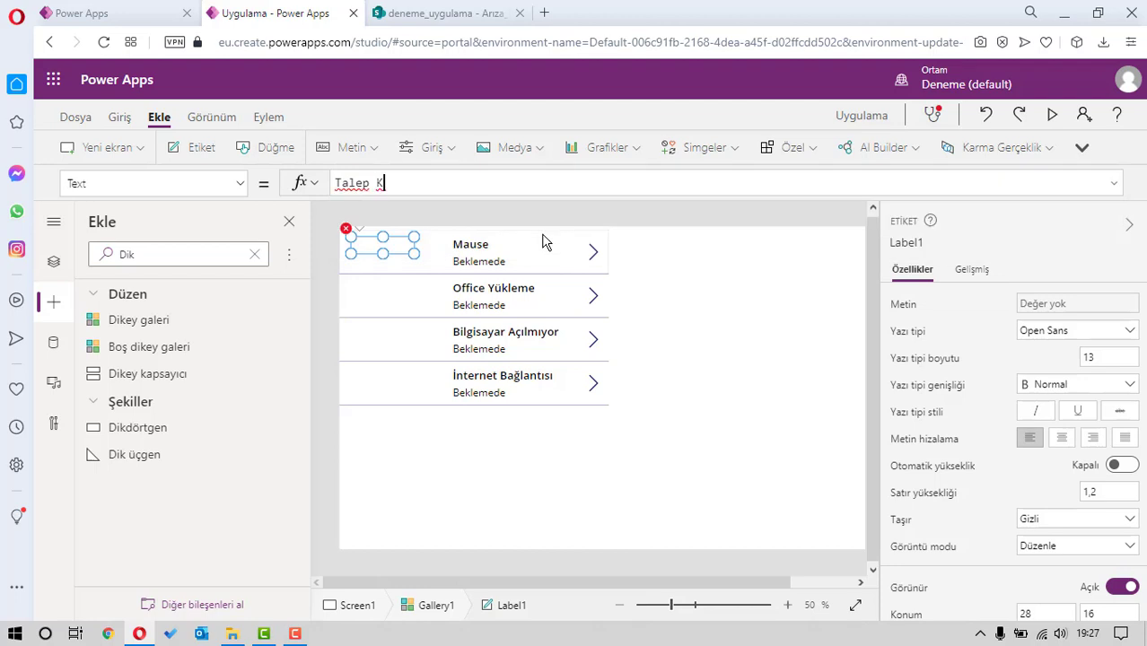
{"action": "type", "text": "nusu"}
{"action": "type", "text": ":\""}
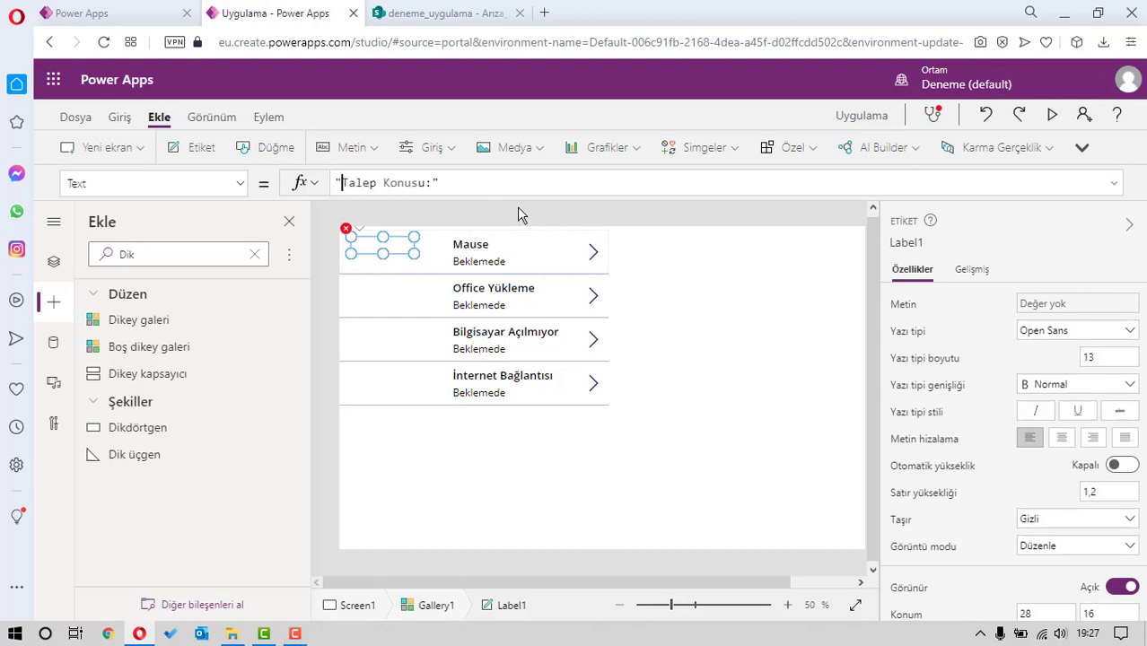
{"action": "left_click", "coordinate": [664, 314]}
Duplicate the Talep Konusu: label below the original and change its text to "Talep Durumu:"
{"action": "left_click", "coordinate": [399, 254]}
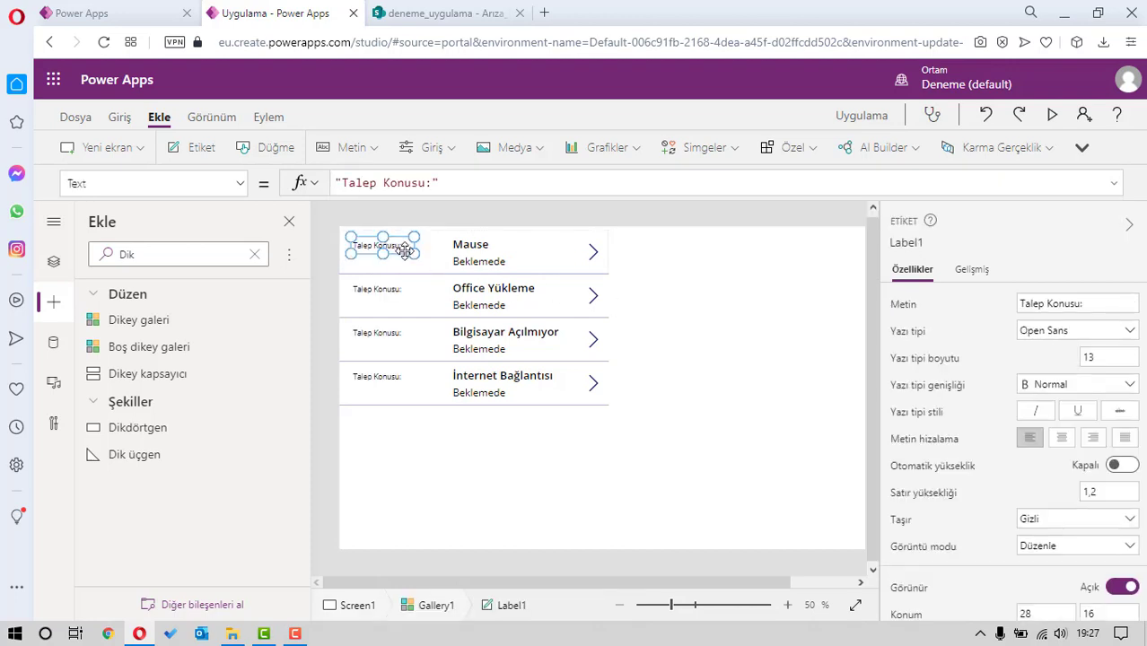
{"action": "key", "text": "ctrl+c"}
{"action": "key", "text": "ctrl+v"}
{"action": "left_click_drag", "start_coordinate": [399, 257], "coordinate": [394, 264]}
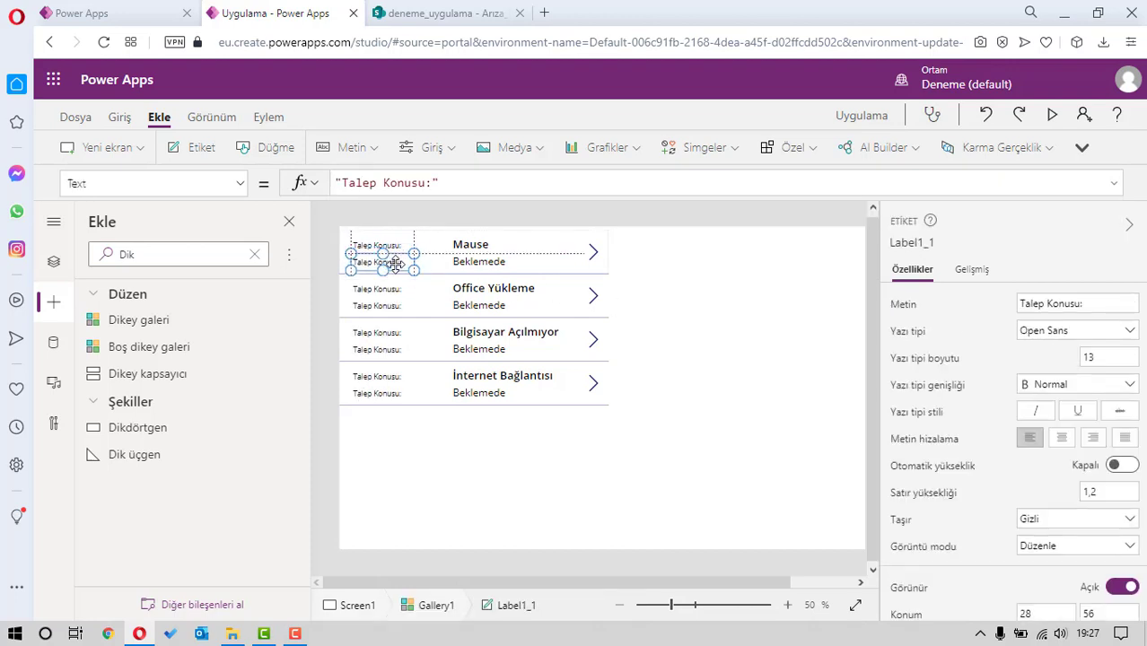
{"action": "double_click", "coordinate": [408, 183]}
{"action": "type", "text": "Du"}
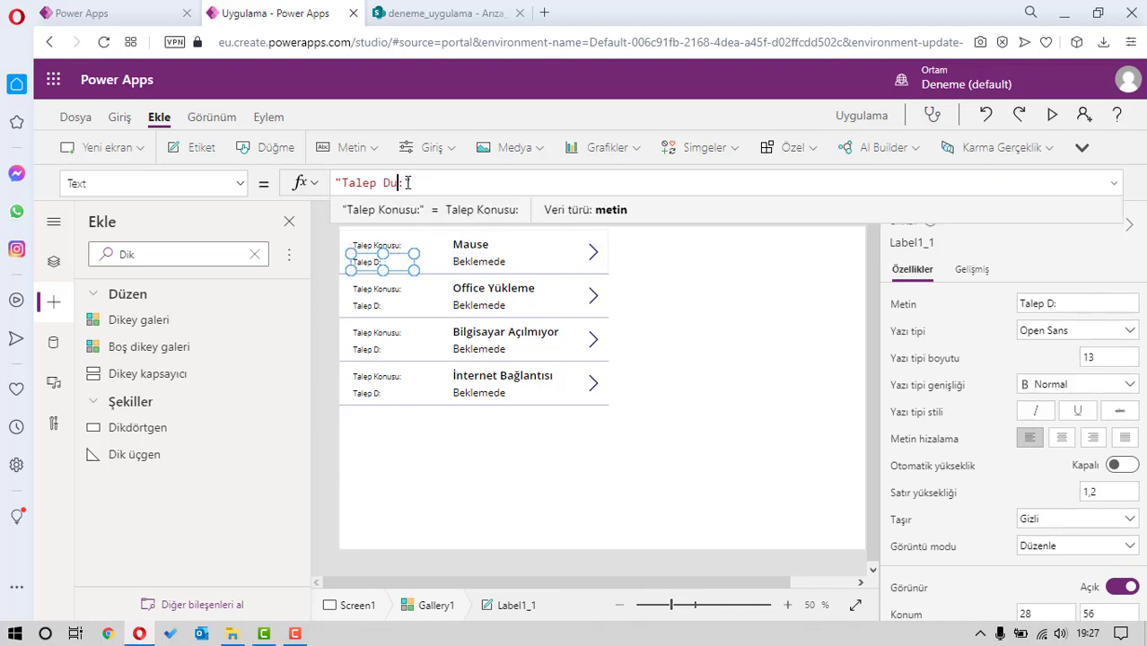
{"action": "type", "text": "rumu"}
{"action": "left_click", "coordinate": [666, 341]}
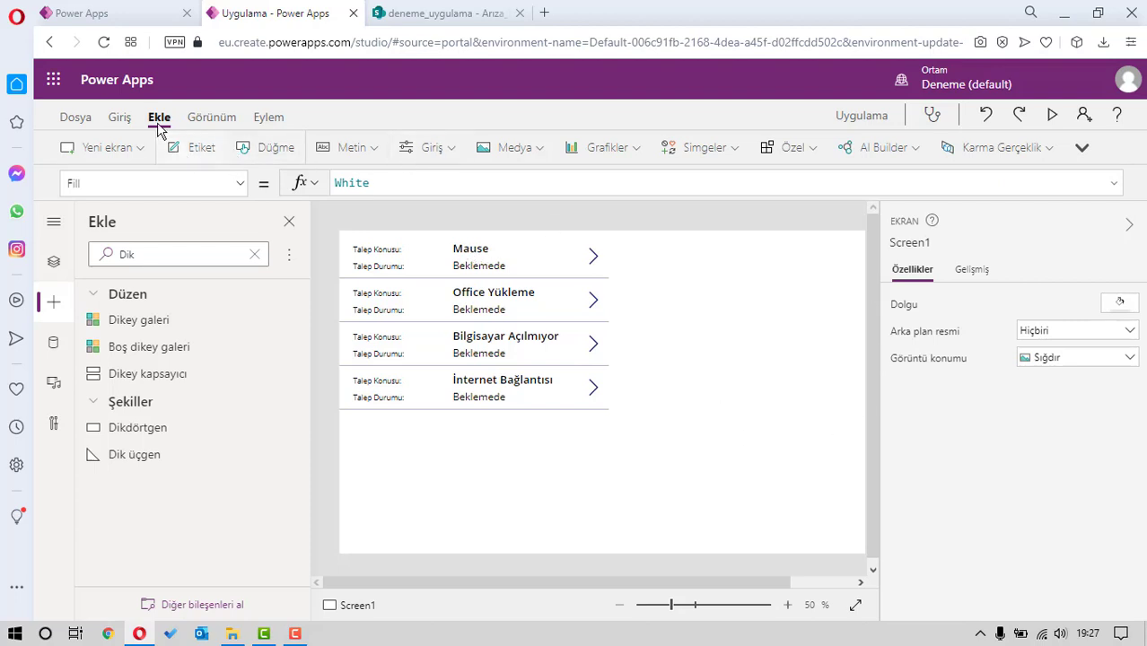
Add a button below the gallery reading 'Tümünü Tamamlandı Olarak Güncelle', resized taller to 160 by 130
{"action": "left_click", "coordinate": [265, 147]}
{"action": "left_click_drag", "start_coordinate": [404, 255], "coordinate": [395, 441]}
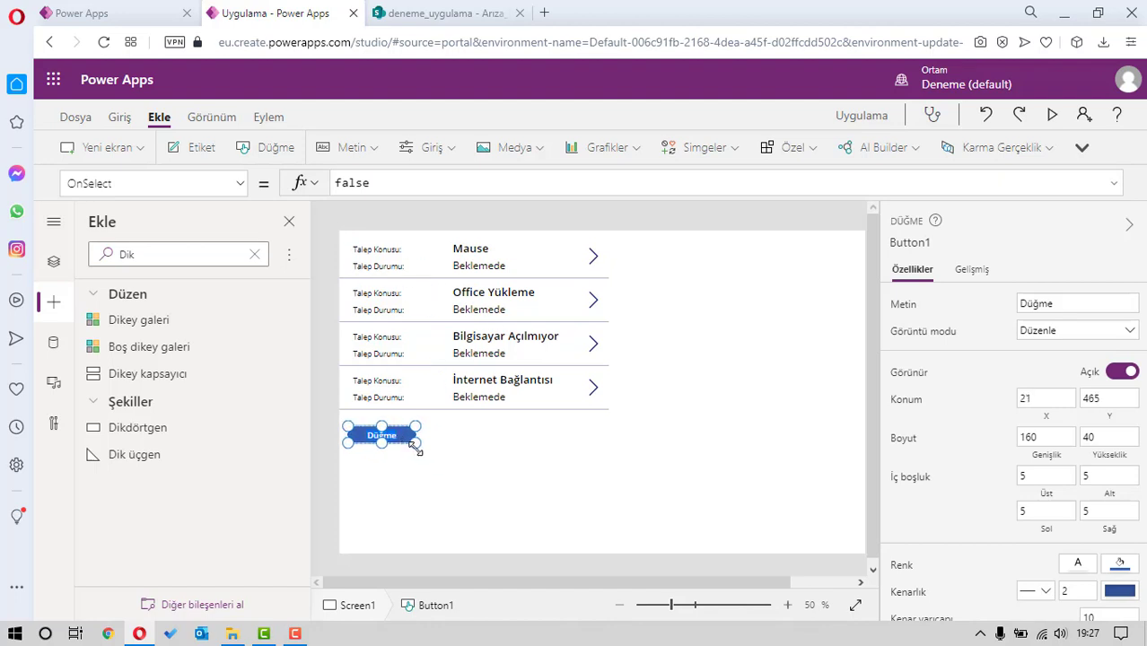
{"action": "type", "text": "Tamamlandı Olarak"}
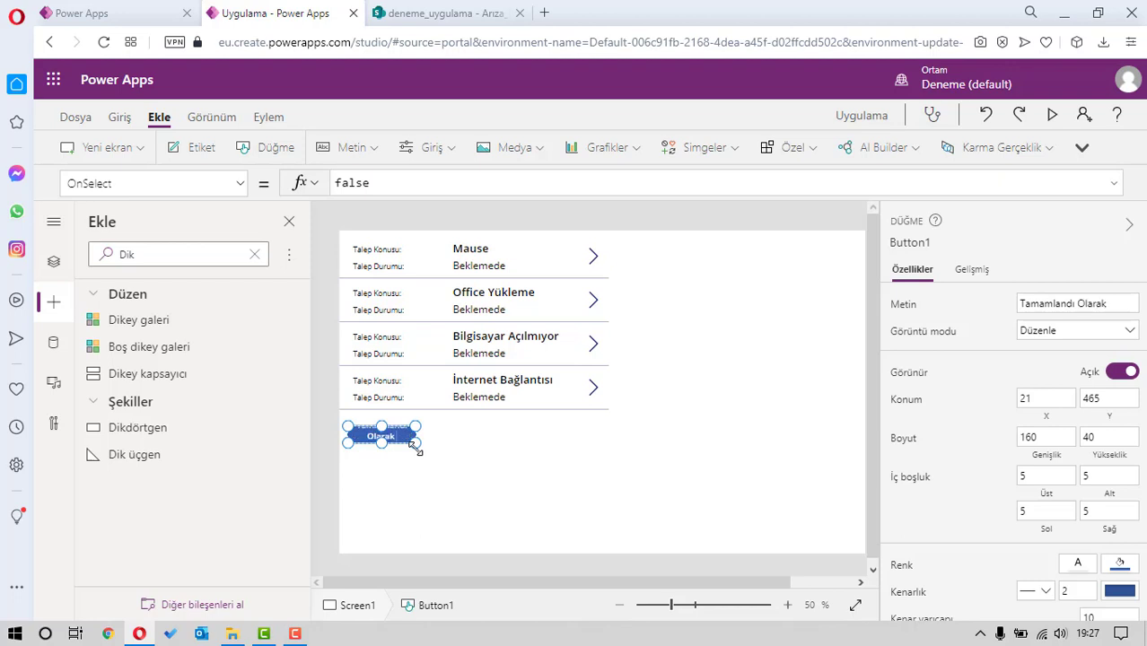
{"action": "type", "text": " Gün"}
{"action": "key", "text": "ctrl+a"}
{"action": "type", "text": "Tü"}
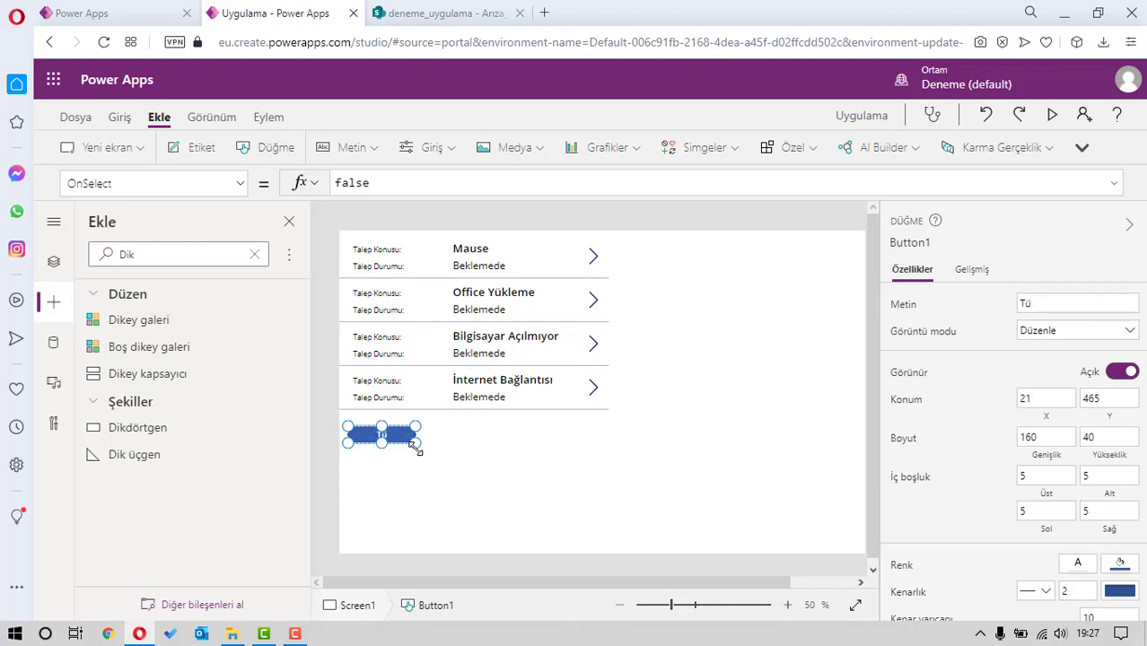
{"action": "type", "text": "münü T"}
{"action": "type", "text": "amamlandı"}
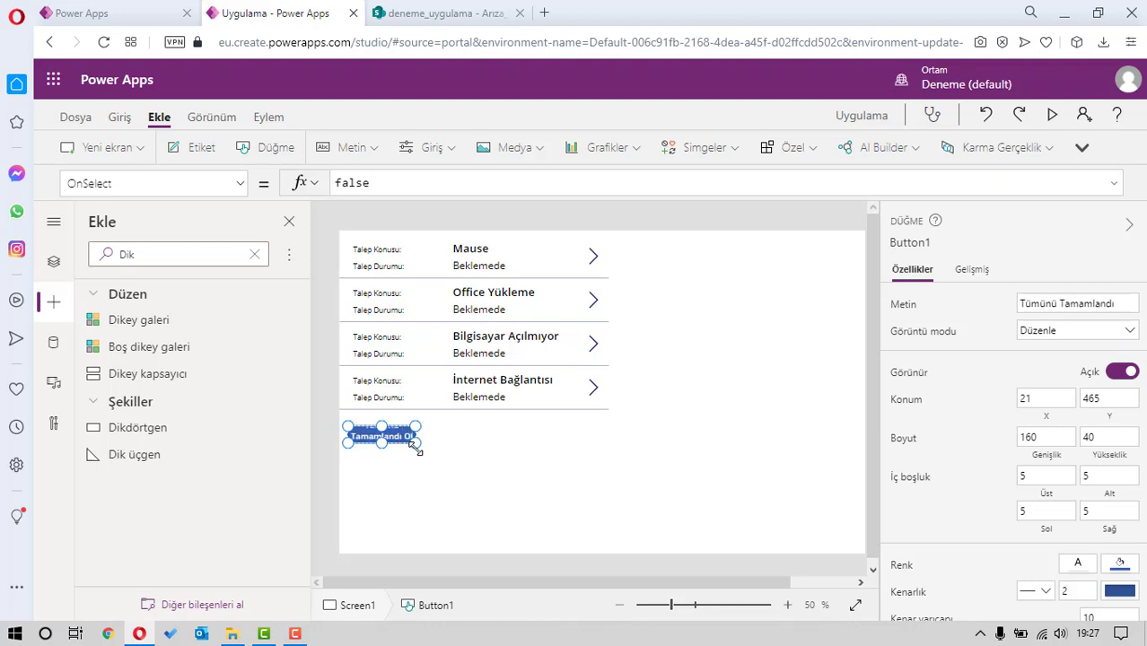
{"action": "type", "text": " Olarak Güncel"}
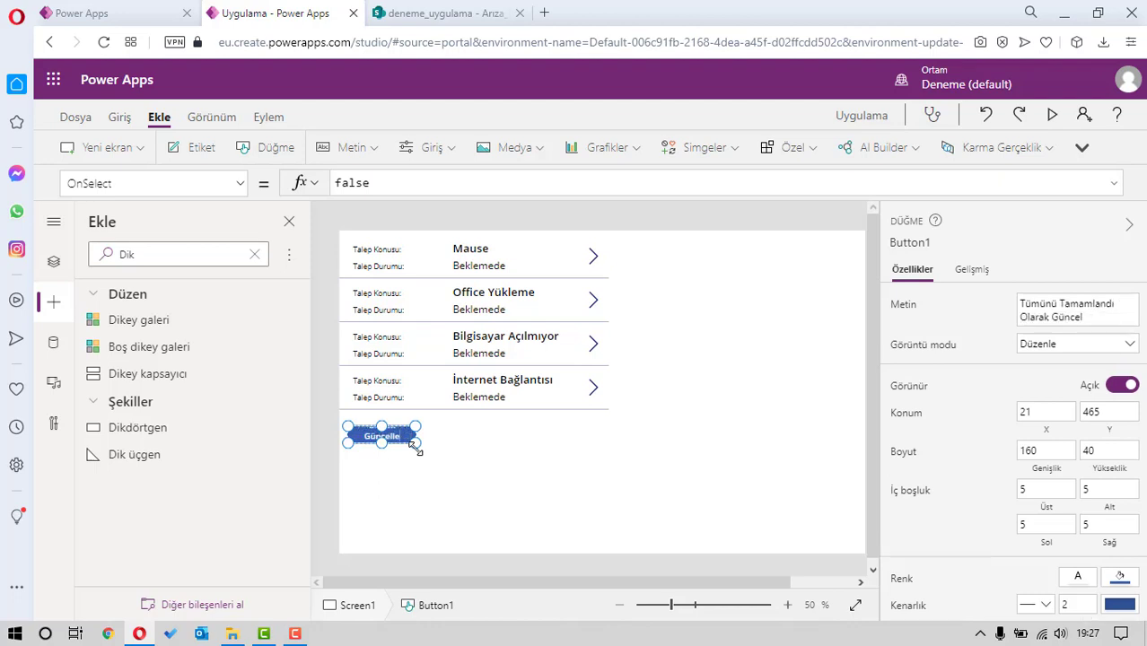
{"action": "type", "text": "le"}
{"action": "left_click_drag", "start_coordinate": [381, 443], "coordinate": [377, 482]}
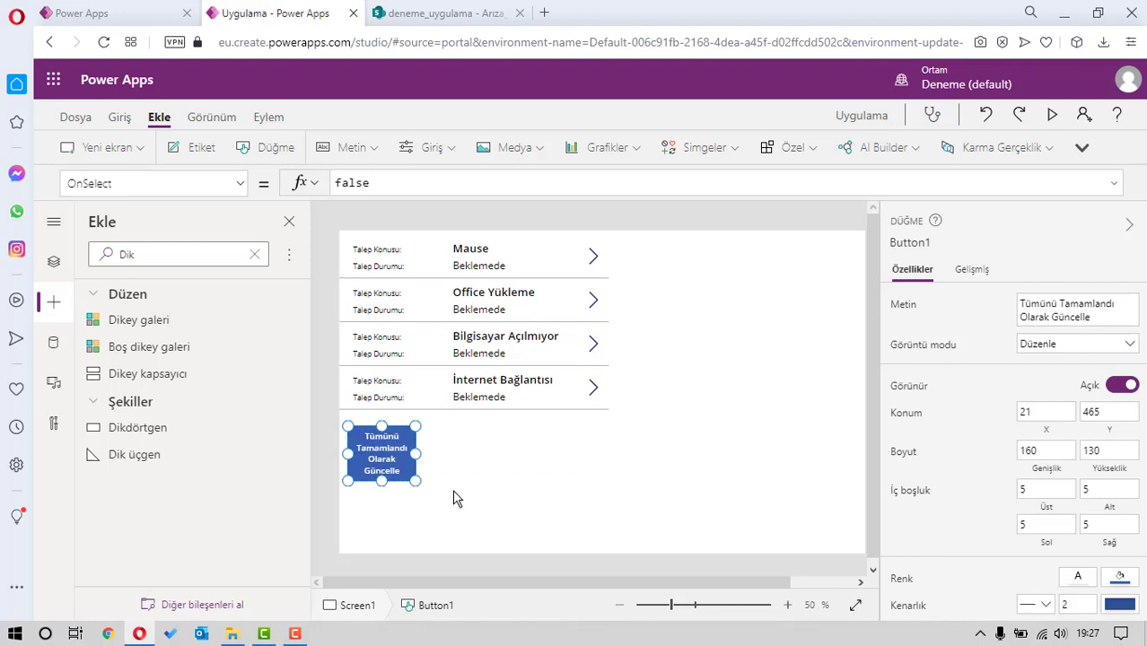
{"action": "left_click", "coordinate": [383, 466]}
{"action": "left_click", "coordinate": [395, 183]}
Start the button's OnSelect formula as UpdateIf on the Arıza_Kaydi list
{"action": "key", "text": "ctrl+a"}
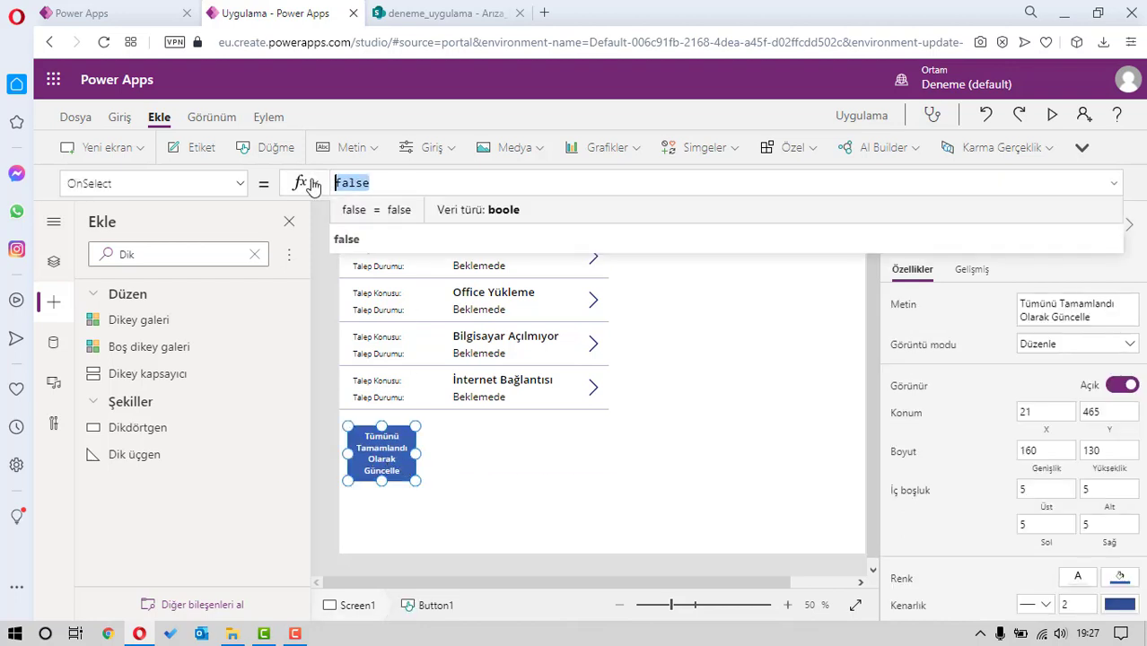
{"action": "type", "text": "Update("}
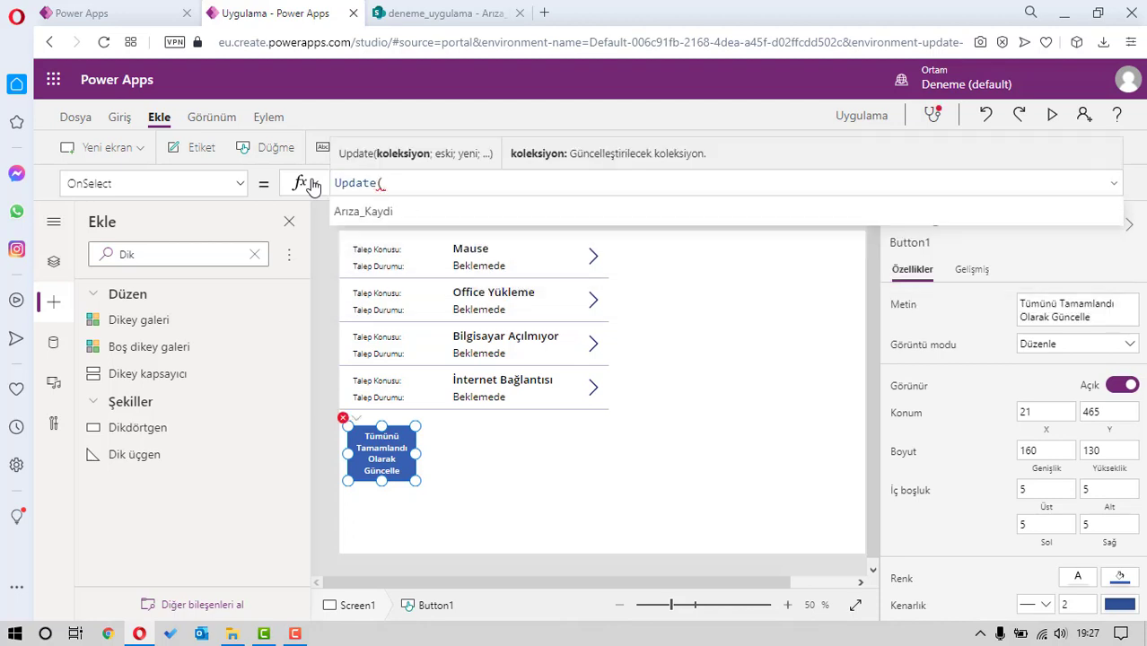
{"action": "left_click", "coordinate": [399, 217]}
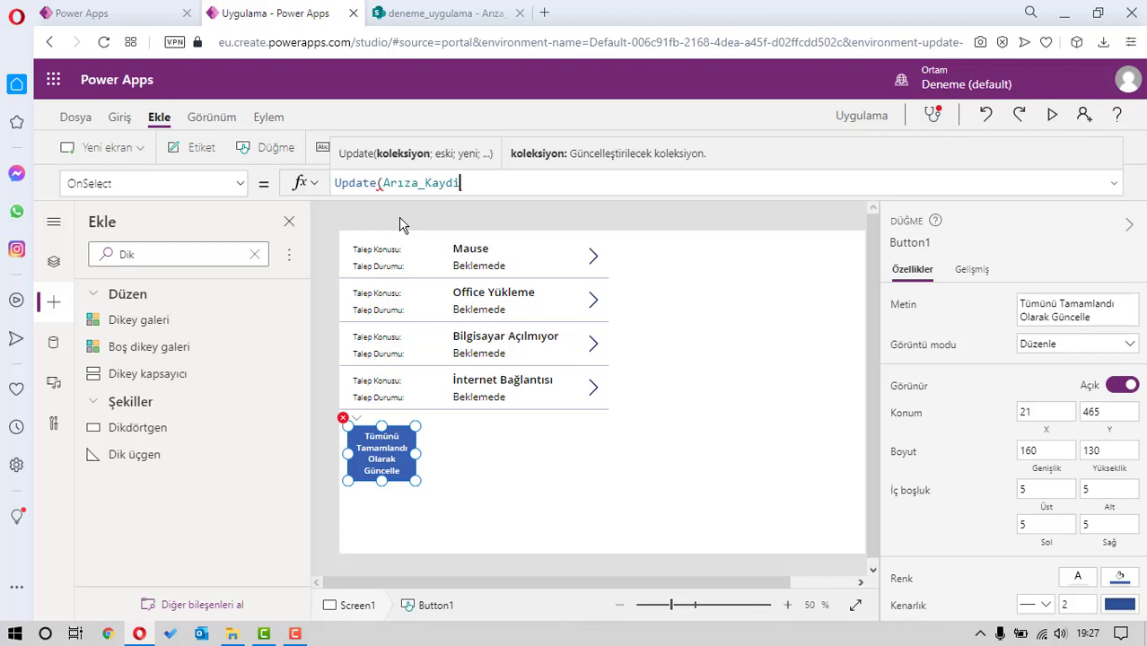
{"action": "key", "text": "ctrl+a"}
{"action": "type", "text": "Upda"}
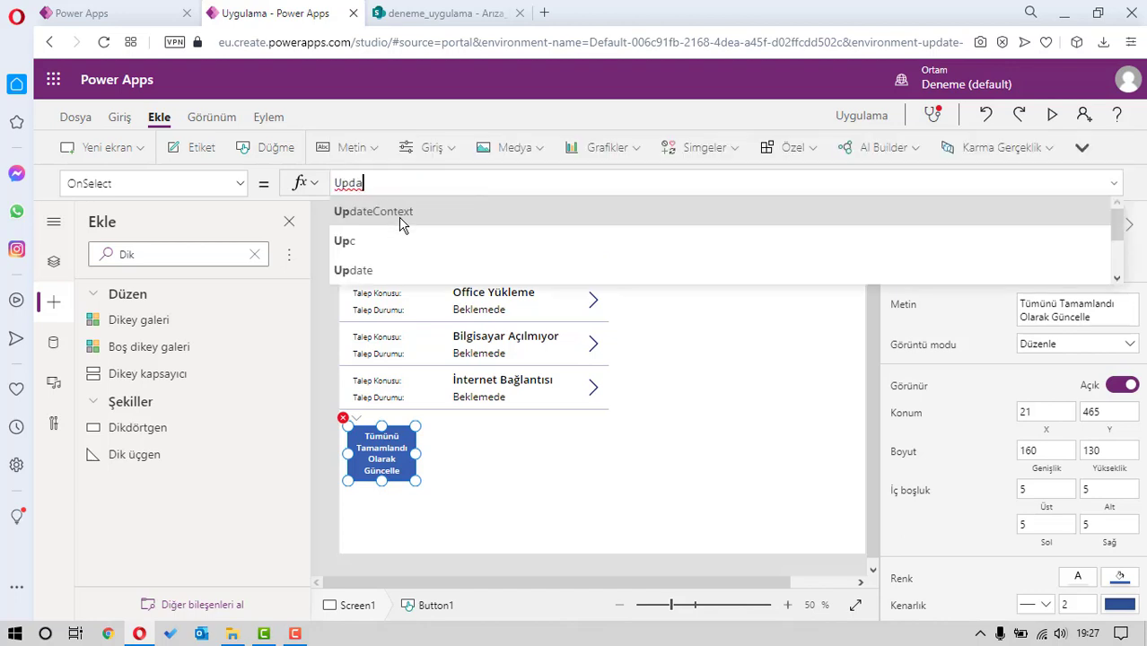
{"action": "type", "text": "teIf("}
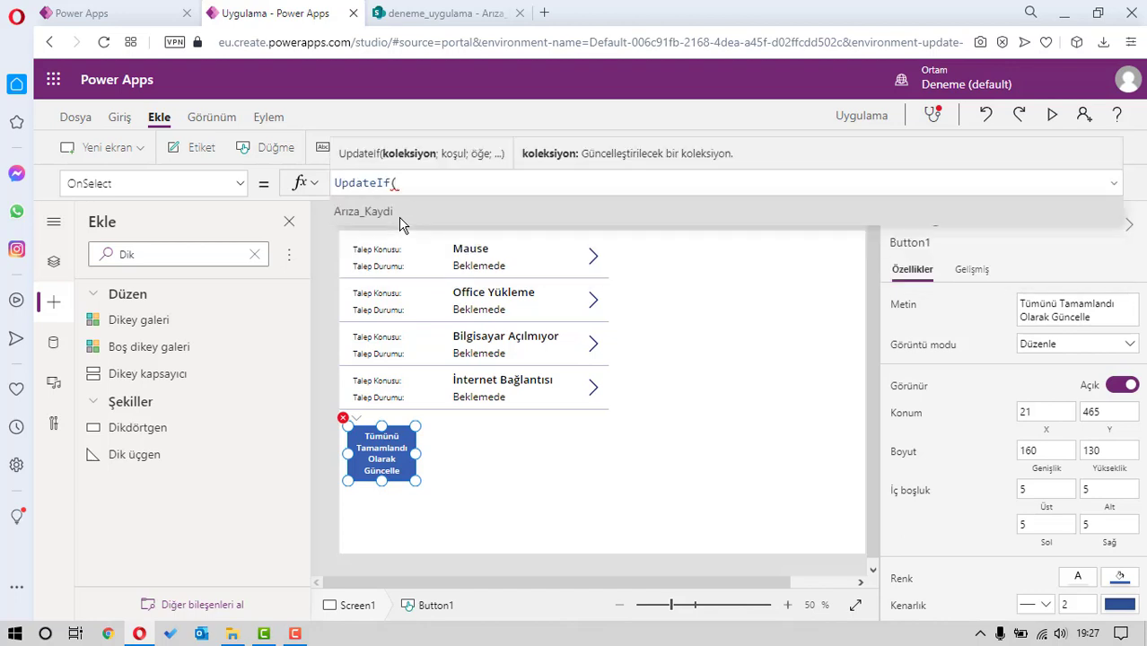
{"action": "left_click", "coordinate": [403, 222]}
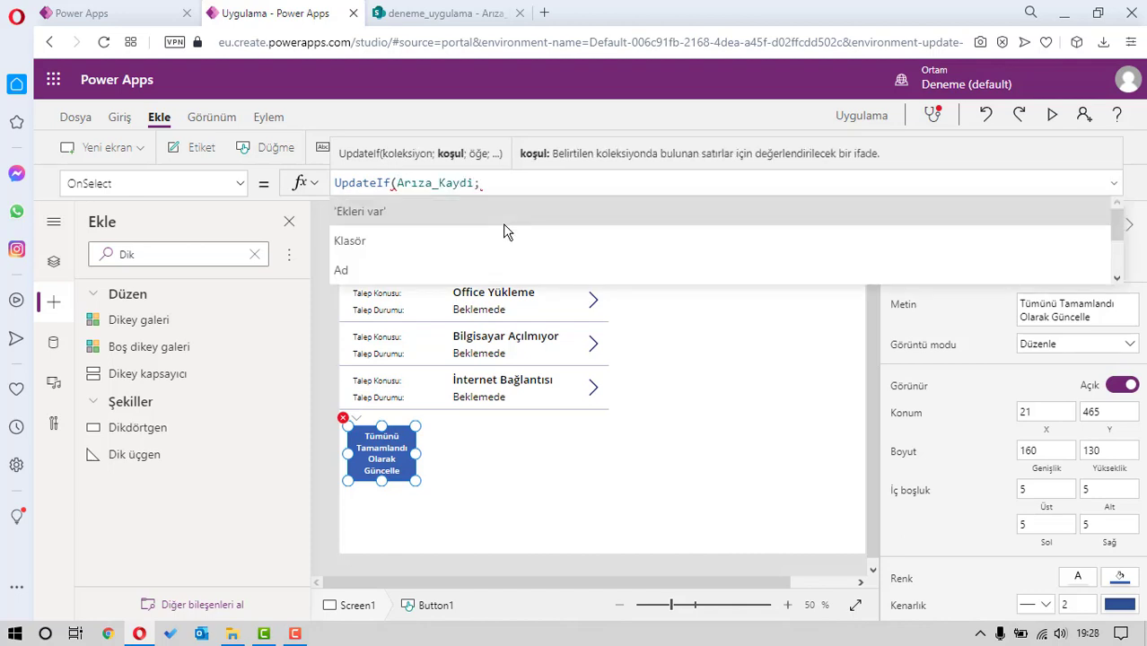
{"action": "left_click", "coordinate": [425, 10]}
{"action": "left_click", "coordinate": [260, 12]}
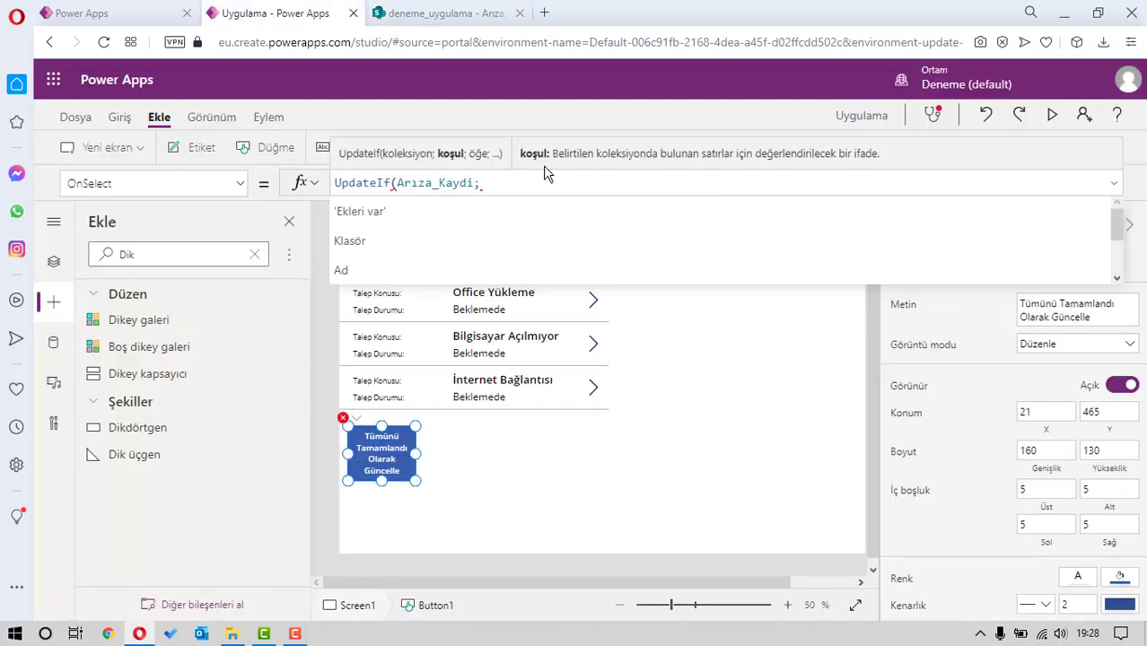
Complete the formula with condition Talep_Durumu="Beklemede" and record {Talep_Durumu:"Tamamlandı"}
{"action": "type", "text": "talep"}
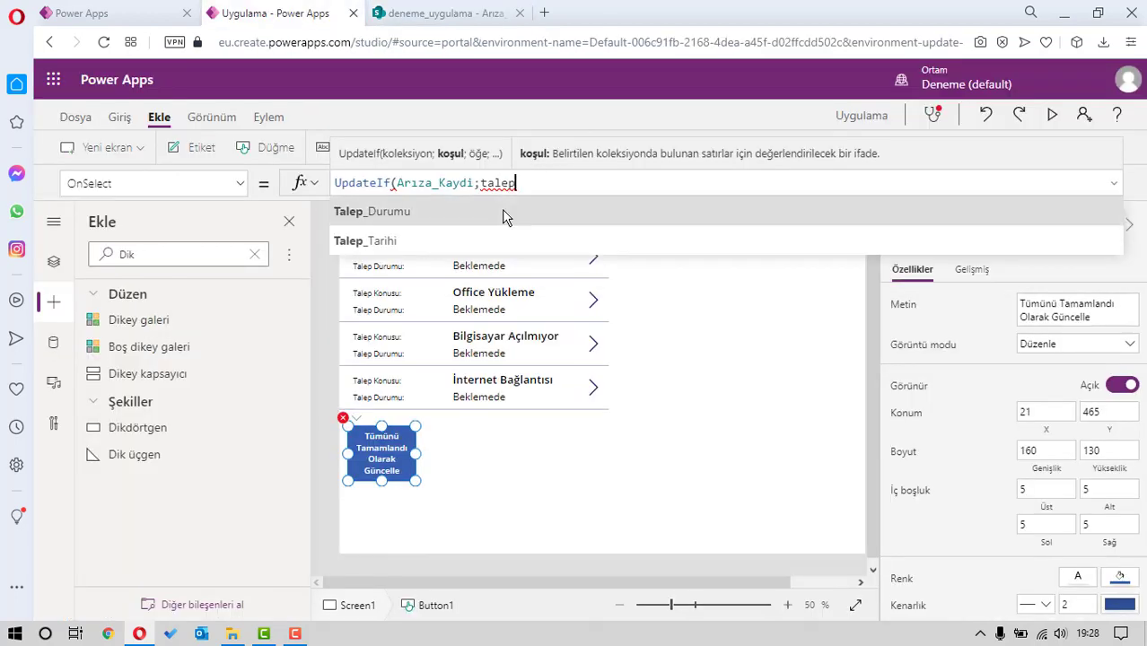
{"action": "left_click", "coordinate": [502, 212]}
{"action": "type", "text": "=\"B"}
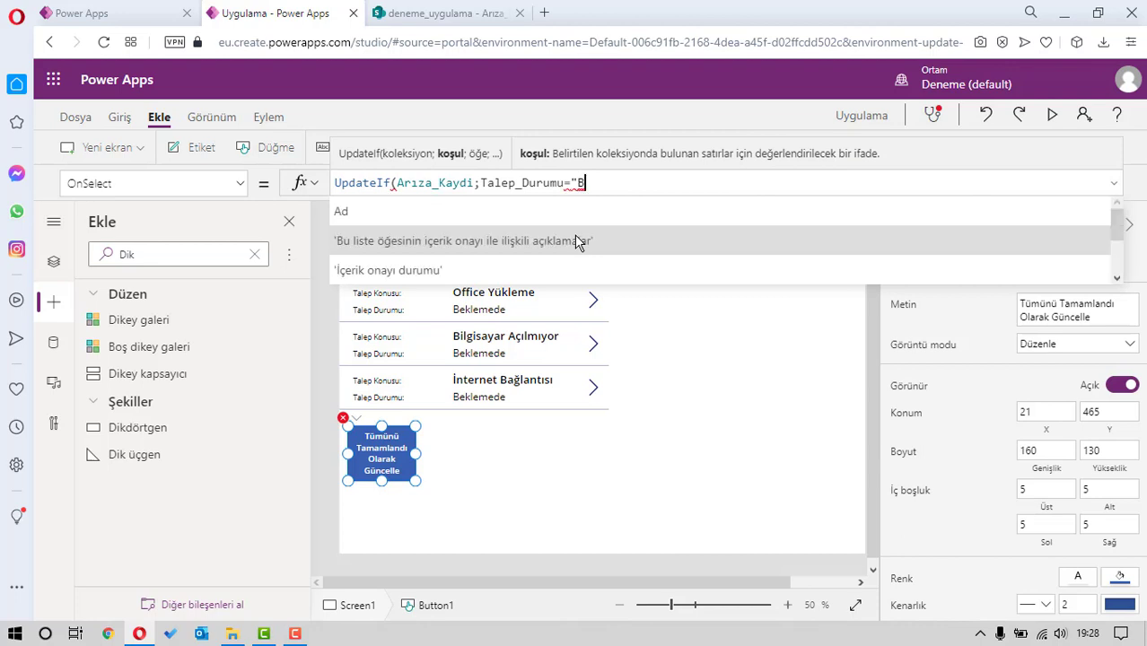
{"action": "type", "text": "eklemede\";"}
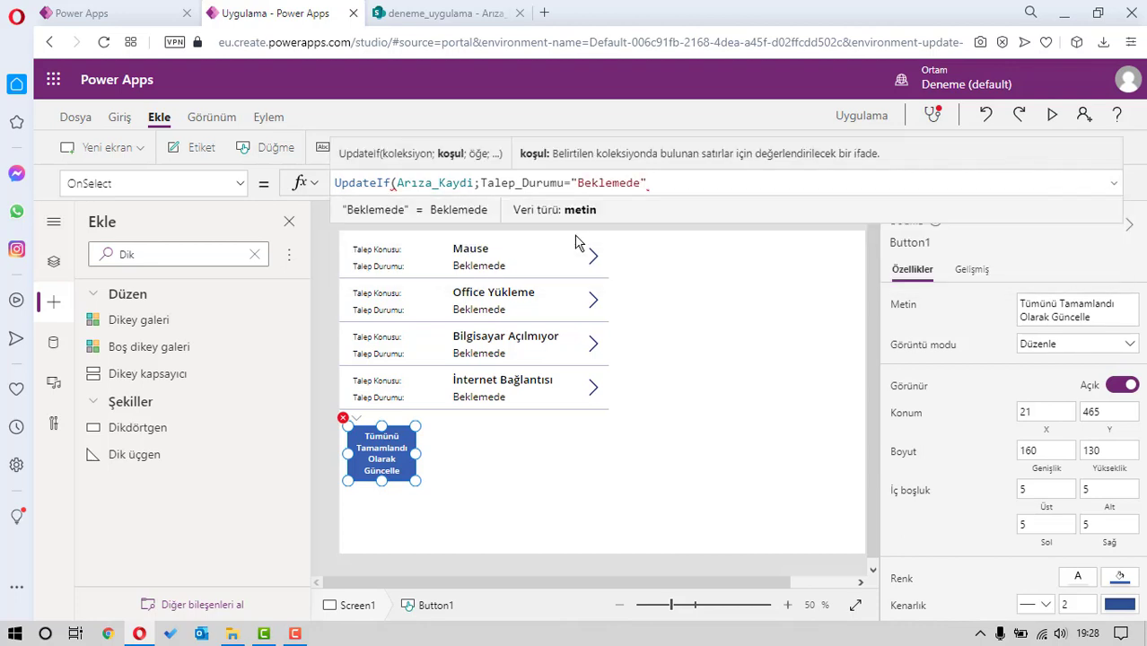
{"action": "type", "text": "{"}
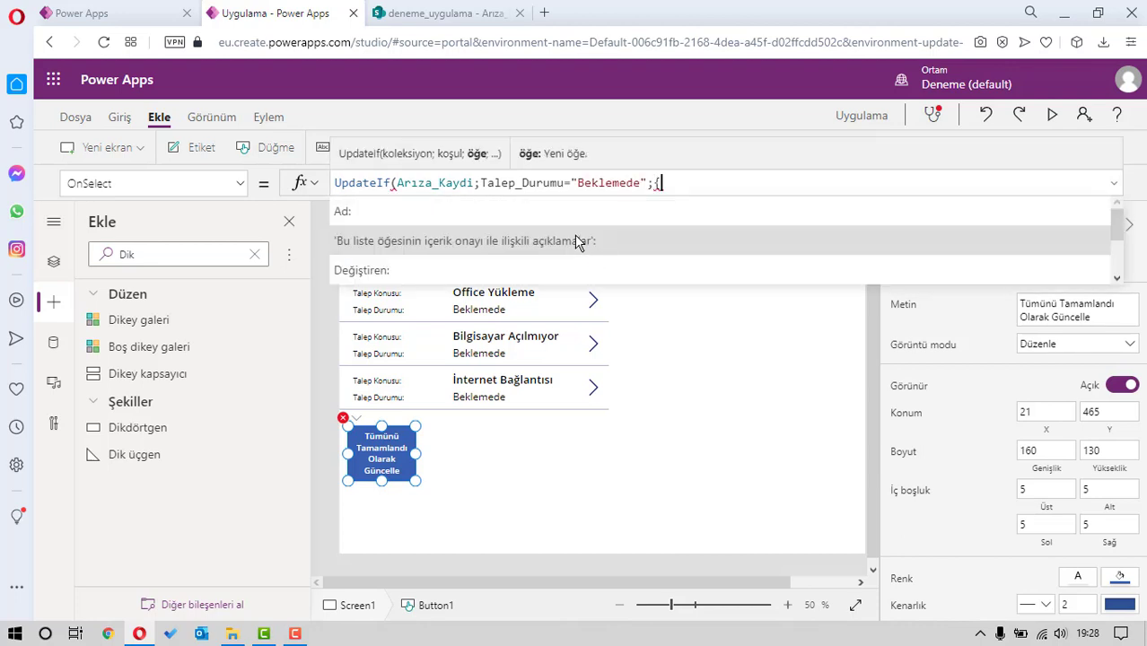
{"action": "type", "text": "Talep"}
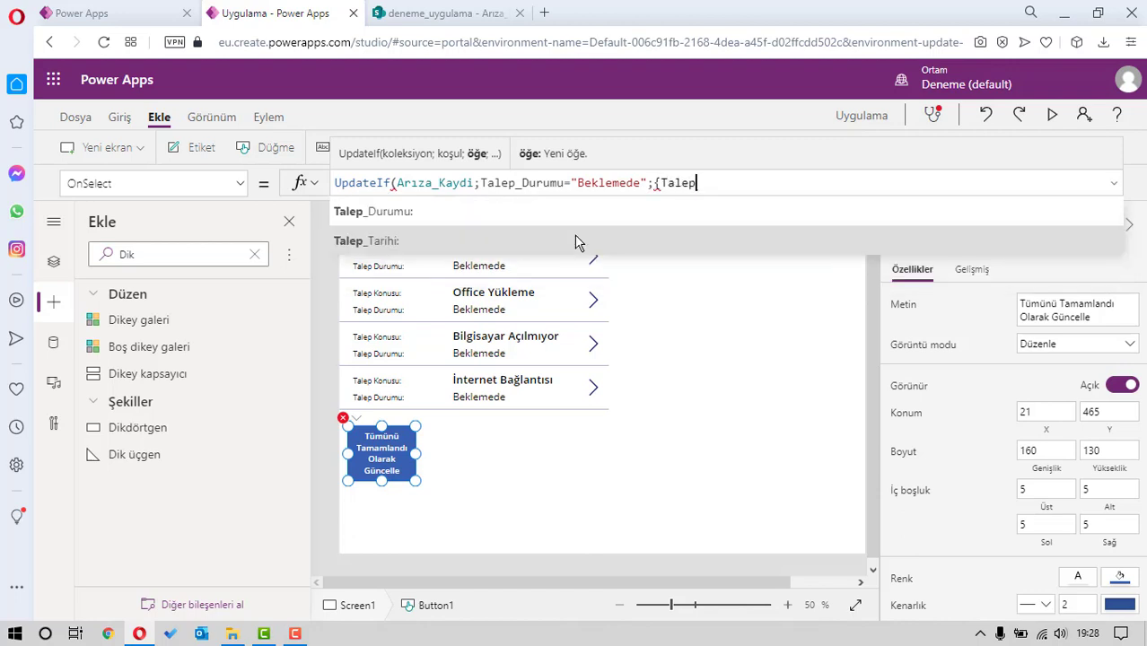
{"action": "left_click", "coordinate": [602, 219]}
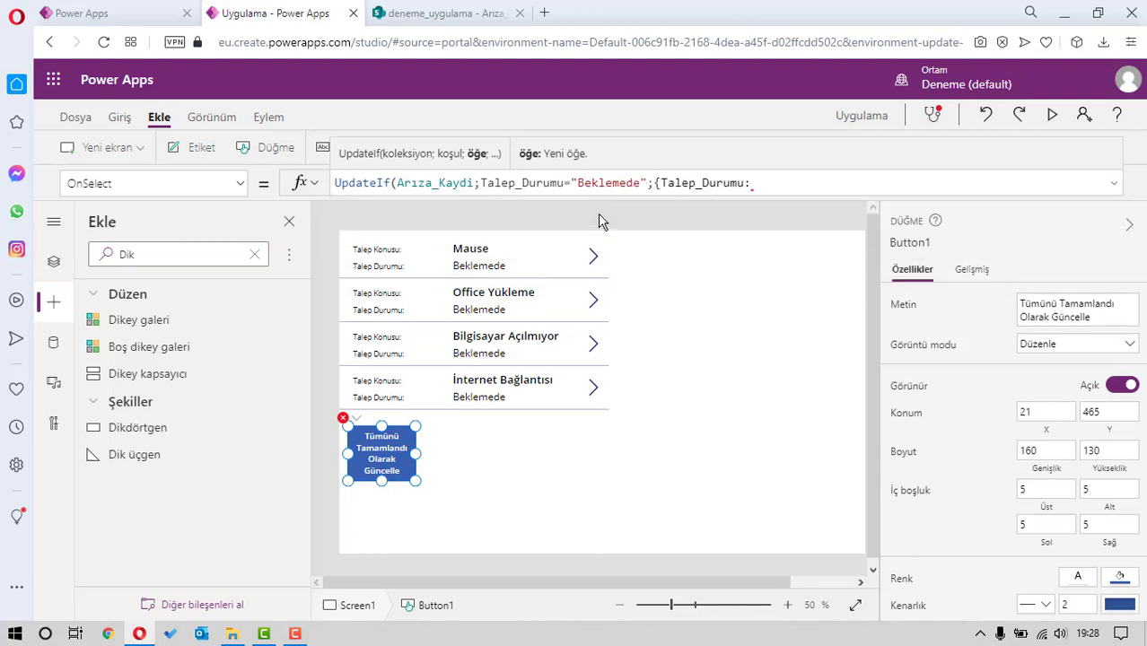
{"action": "type", "text": "Tamamlandı"}
{"action": "left_click", "coordinate": [752, 183]}
{"action": "type", "text": "\""}
{"action": "left_click", "coordinate": [849, 179]}
{"action": "type", "text": "\""}
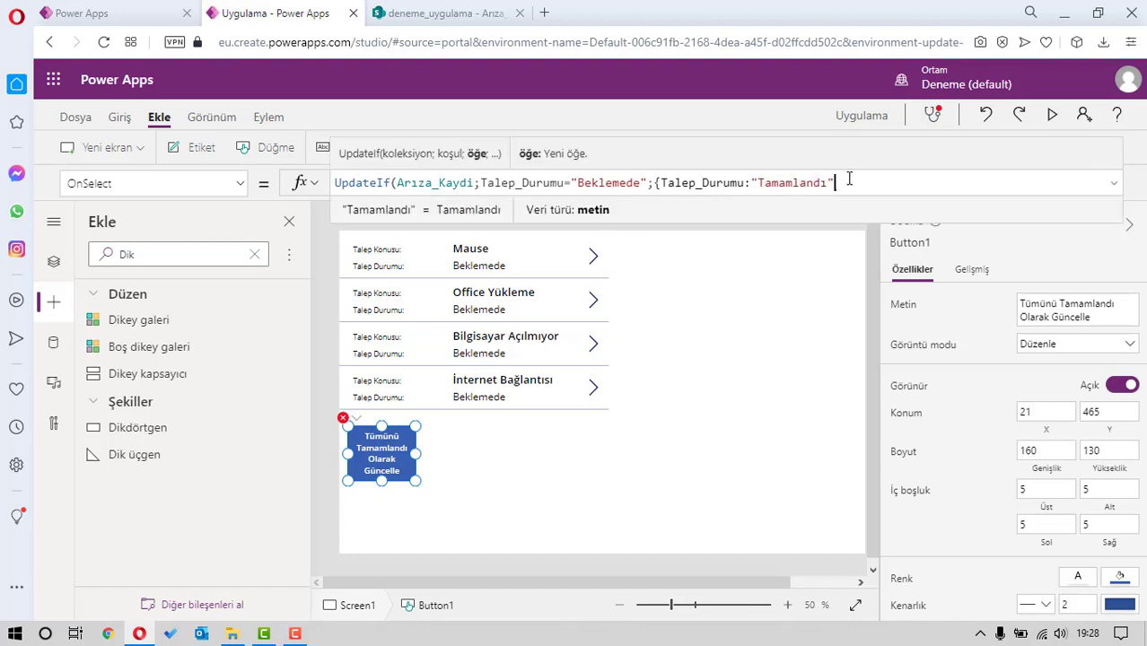
{"action": "type", "text": ")"}
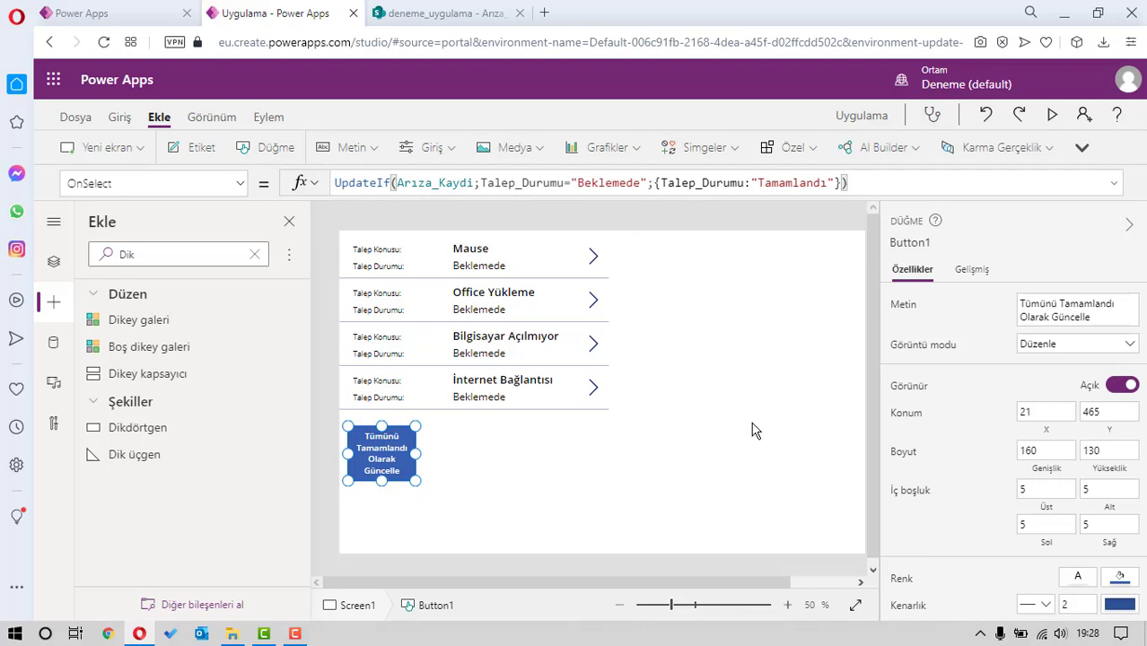
{"action": "left_click", "coordinate": [754, 427]}
In preview, run the button to mark all Beklemede requests as Tamamlandı
{"action": "left_click", "coordinate": [1054, 118]}
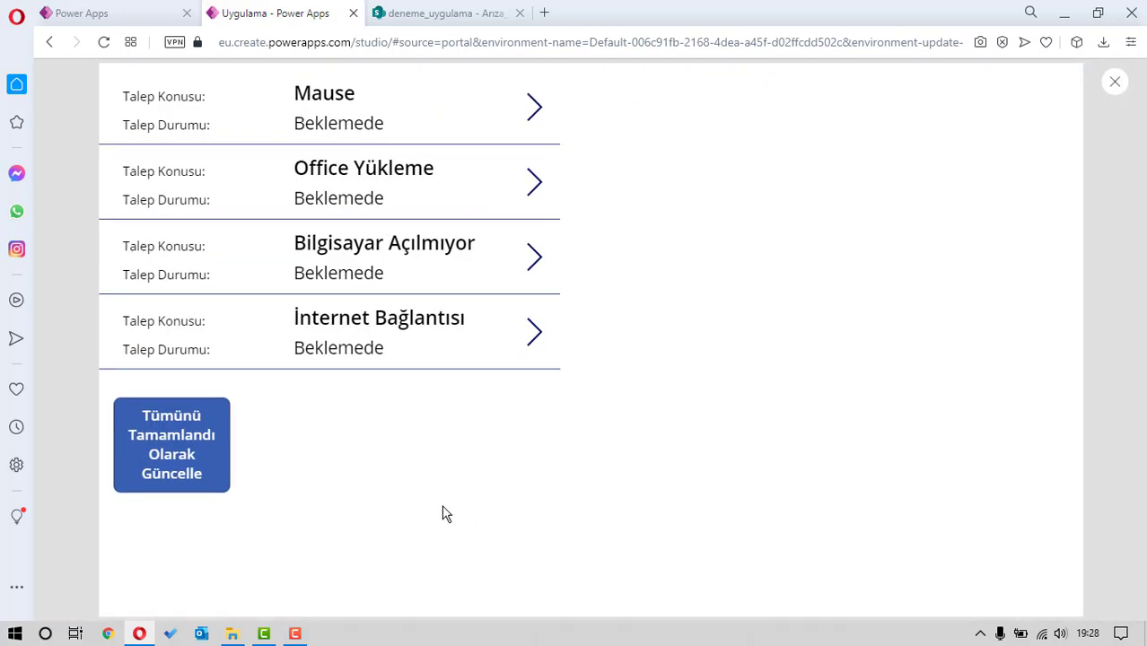
{"action": "left_click", "coordinate": [184, 453]}
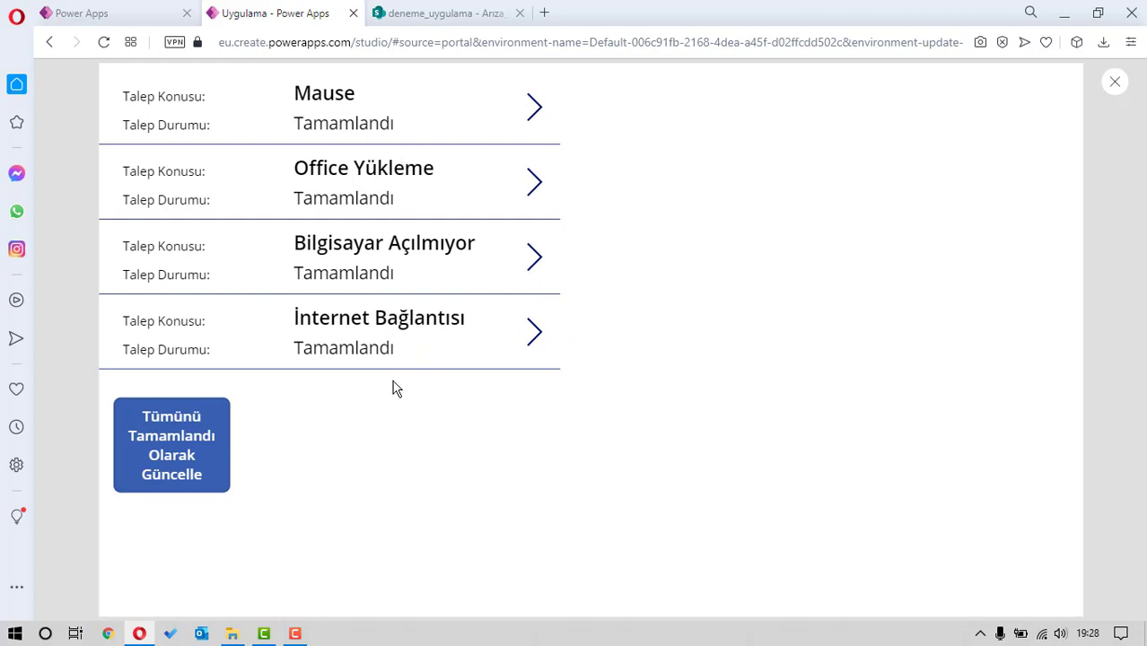
{"action": "left_click", "coordinate": [1114, 83]}
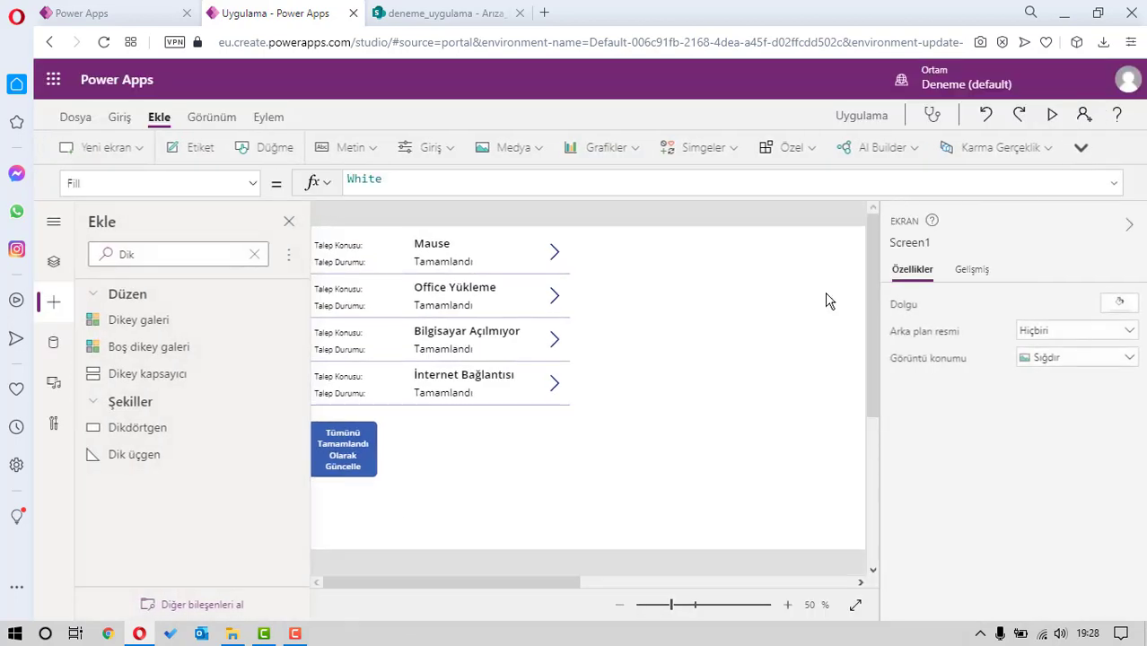
Change the formula to turn Tamamlandı records into "İptal" and run it in preview
{"action": "left_click", "coordinate": [381, 453]}
{"action": "double_click", "coordinate": [622, 183]}
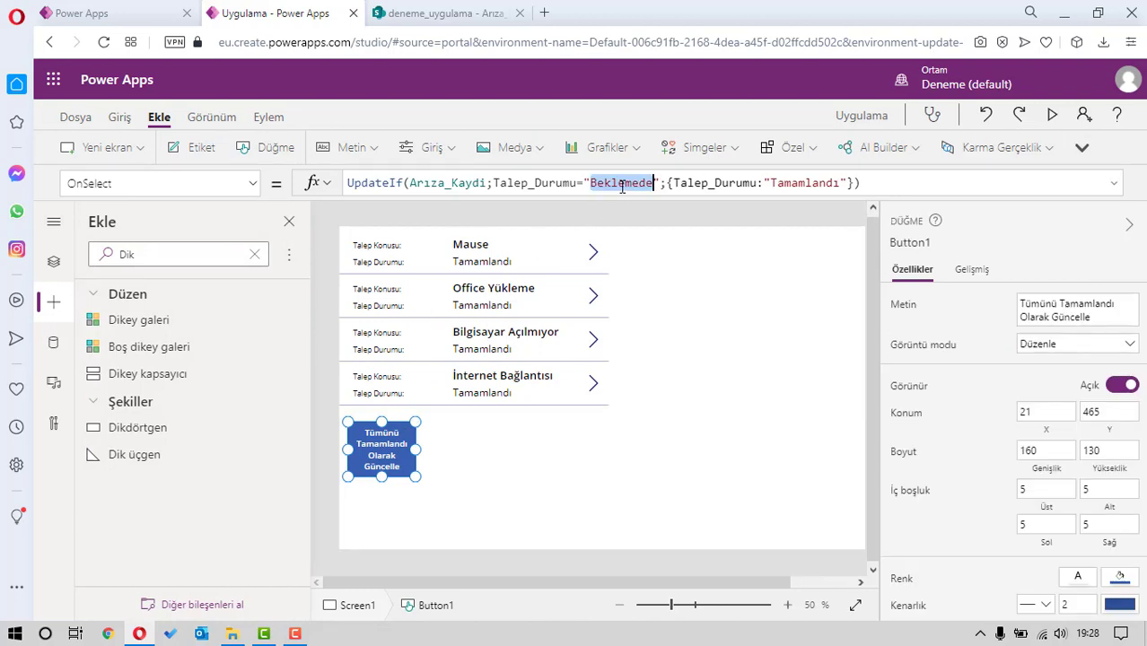
{"action": "type", "text": "Tamamlandı"}
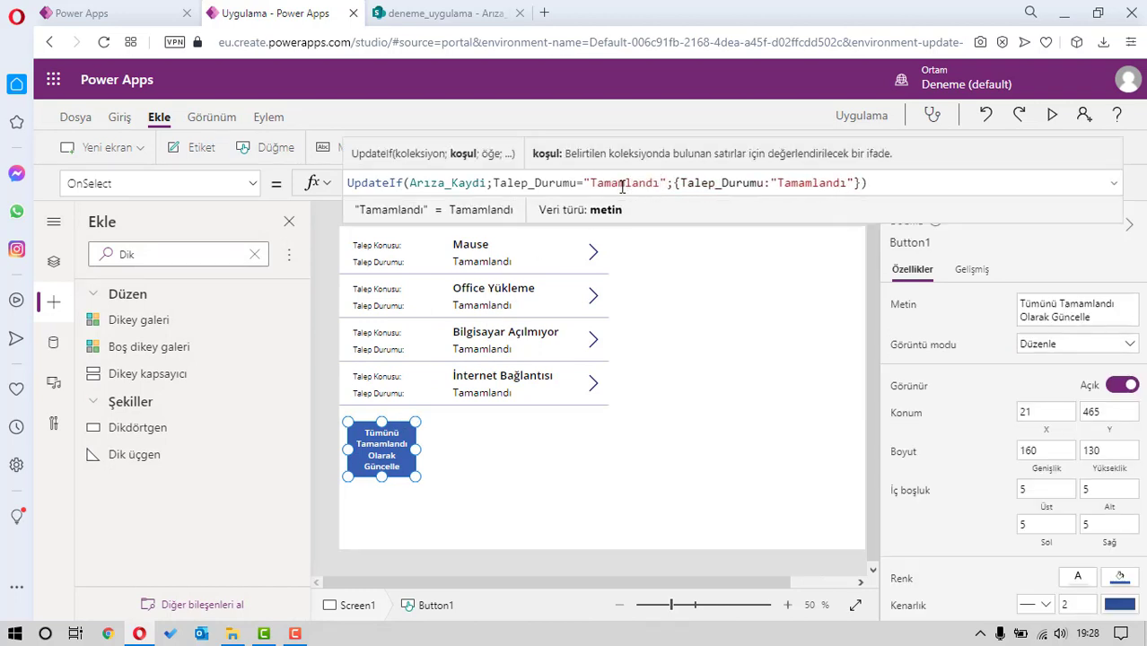
{"action": "double_click", "coordinate": [823, 184]}
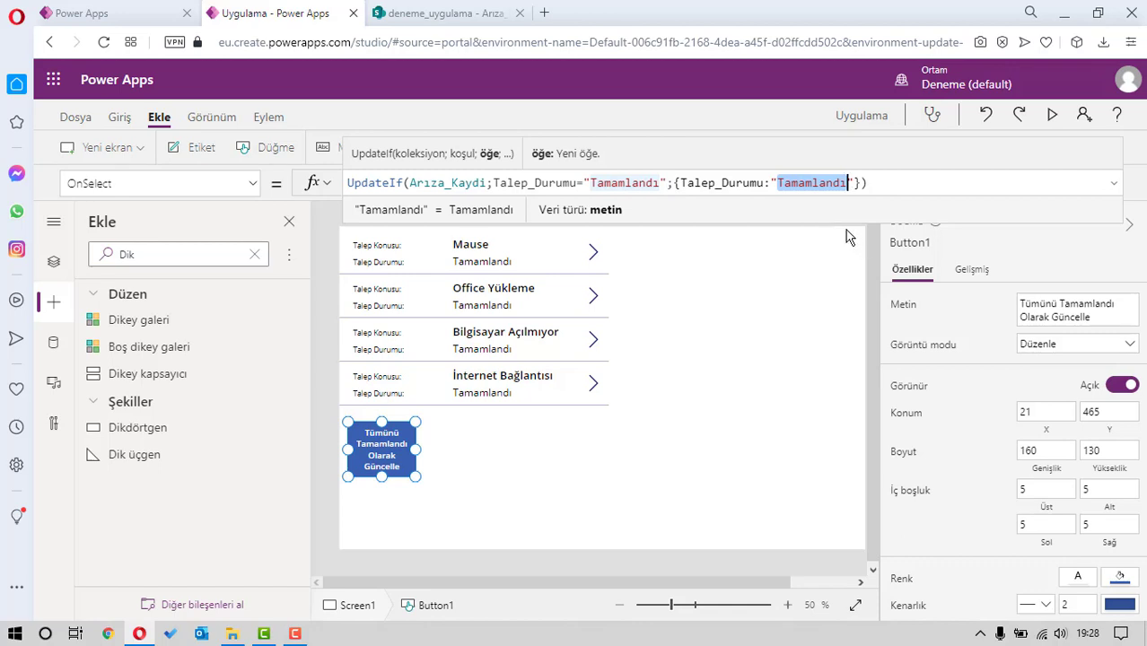
{"action": "type", "text": "Bek"}
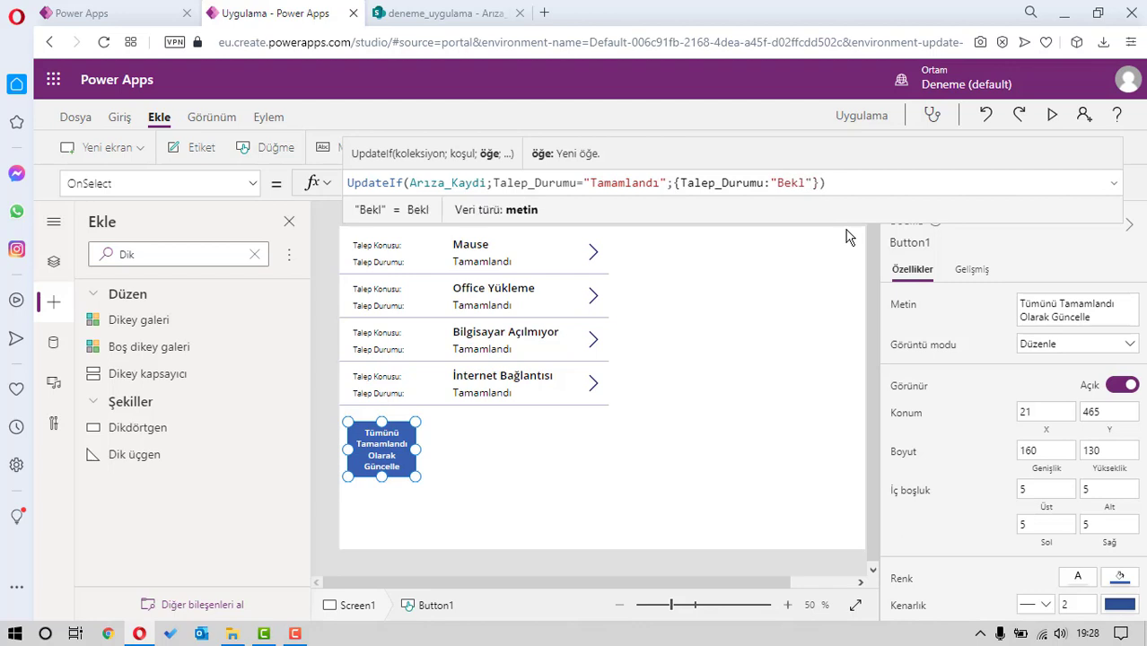
{"action": "type", "text": "ptal"}
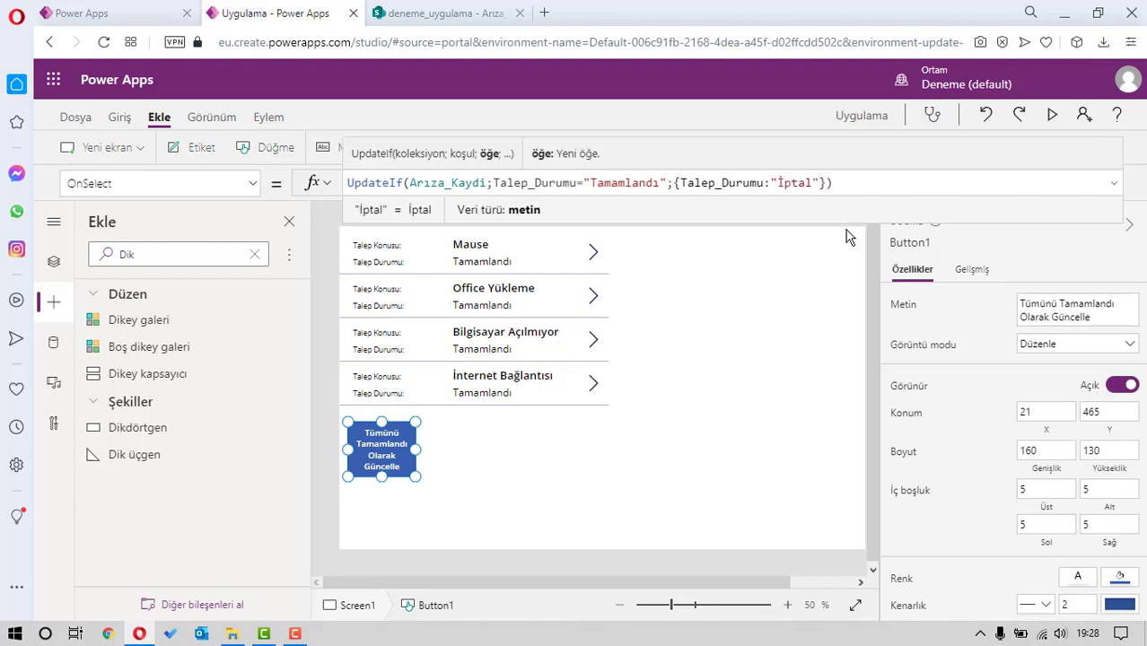
{"action": "left_click", "coordinate": [743, 428]}
{"action": "left_click", "coordinate": [1052, 114]}
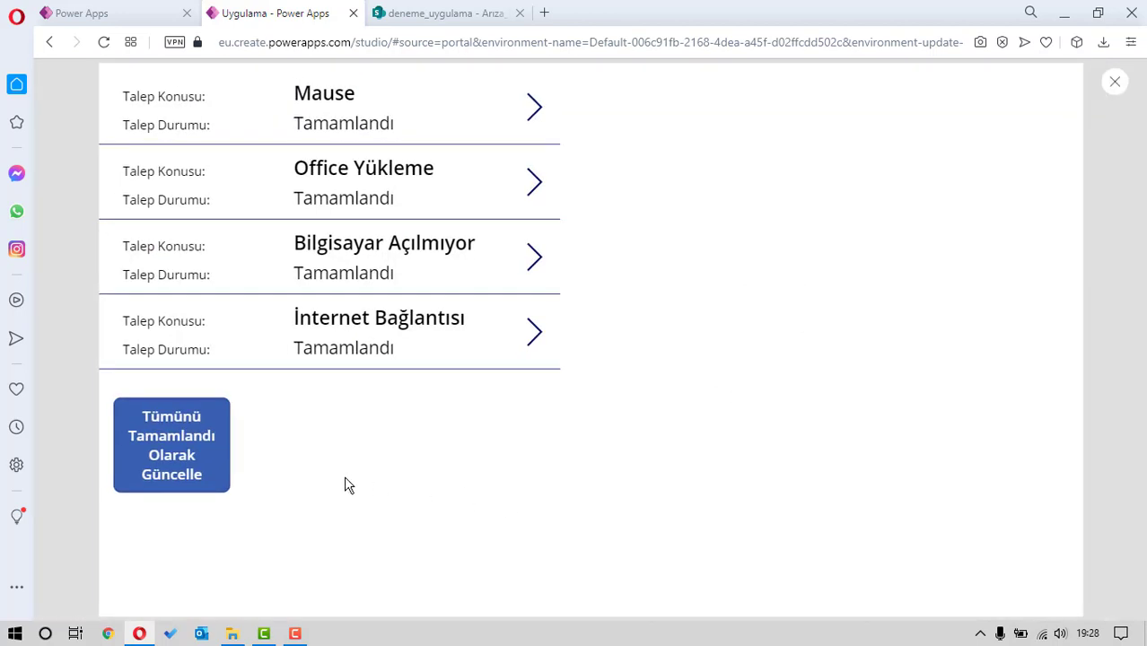
{"action": "left_click", "coordinate": [212, 465]}
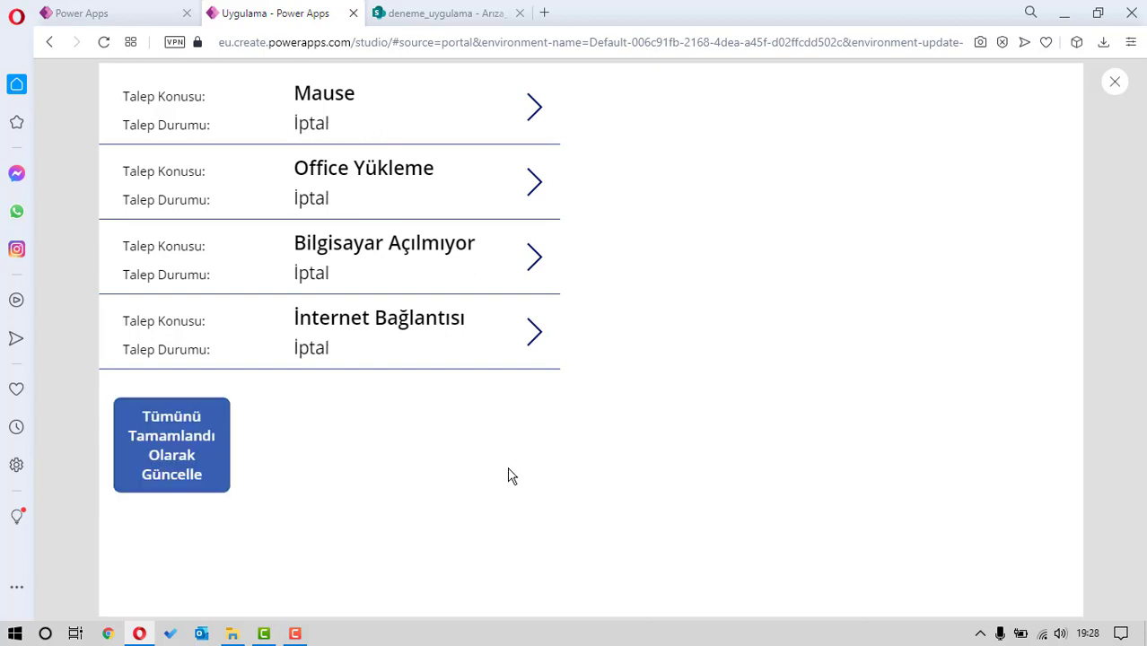
In grid view, add the item Sunucu Arızası dated 1.11.2020 to Arıza_Kaydi
{"action": "left_click", "coordinate": [481, 11]}
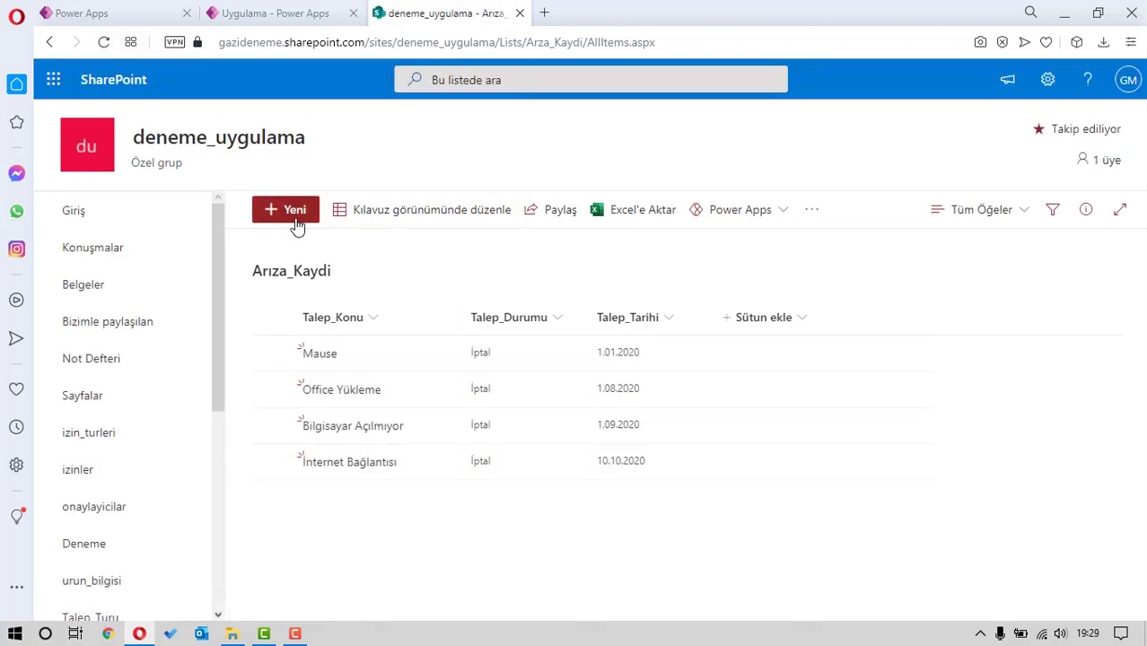
{"action": "left_click", "coordinate": [396, 215]}
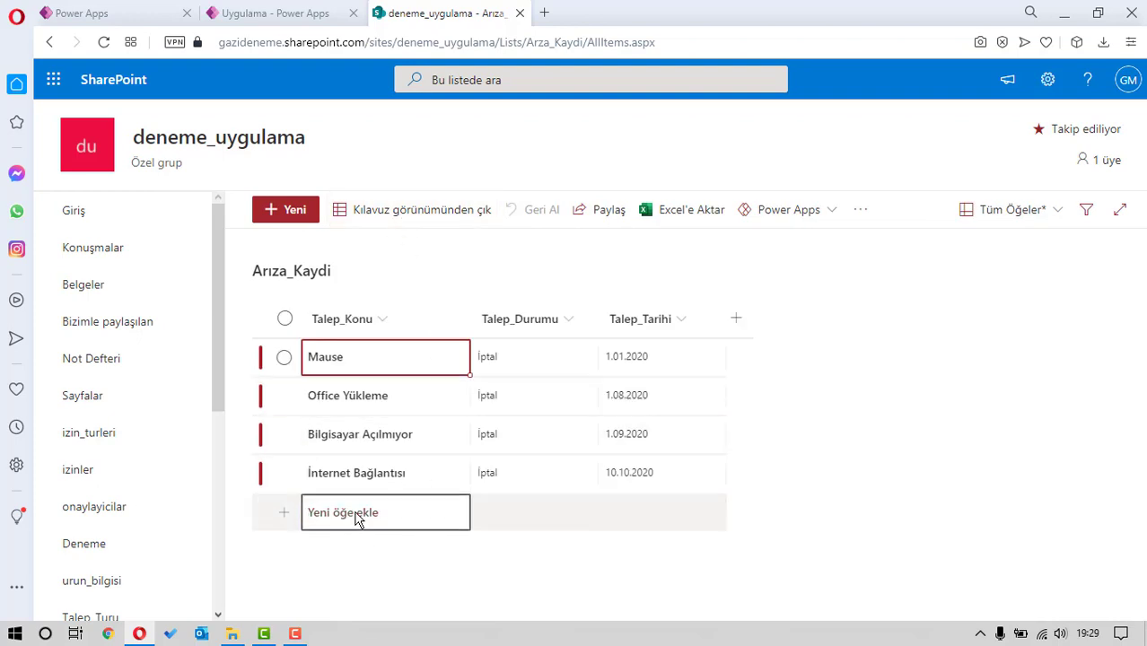
{"action": "left_click", "coordinate": [359, 512]}
{"action": "type", "text": "Sunucu"}
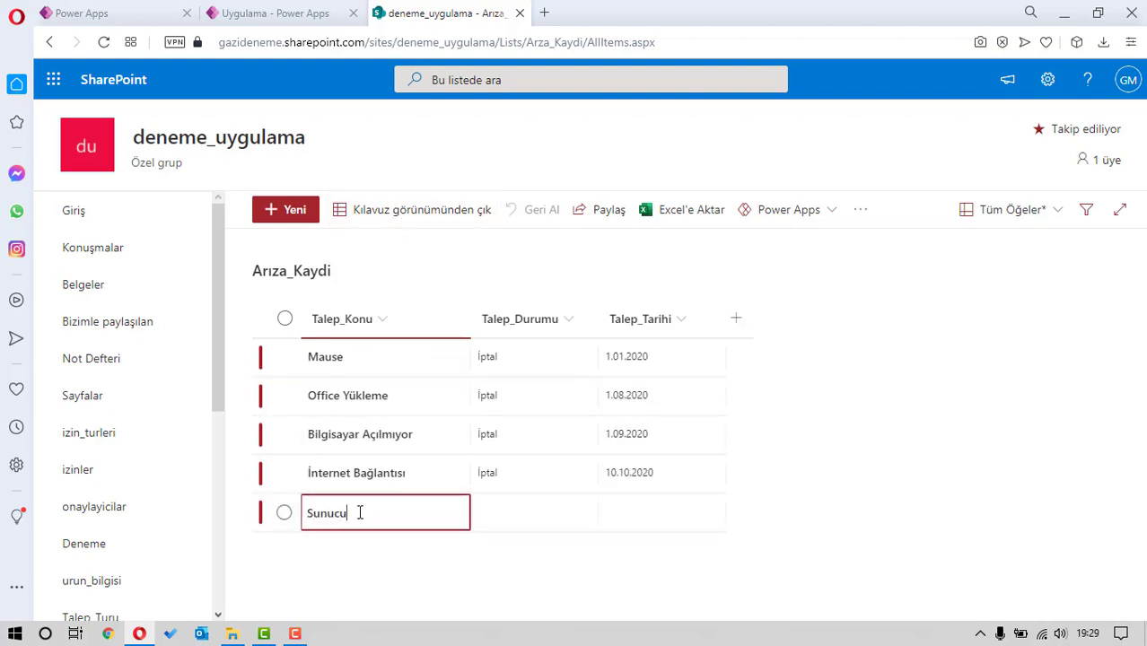
{"action": "type", "text": " Arızası"}
{"action": "left_click", "coordinate": [368, 552]}
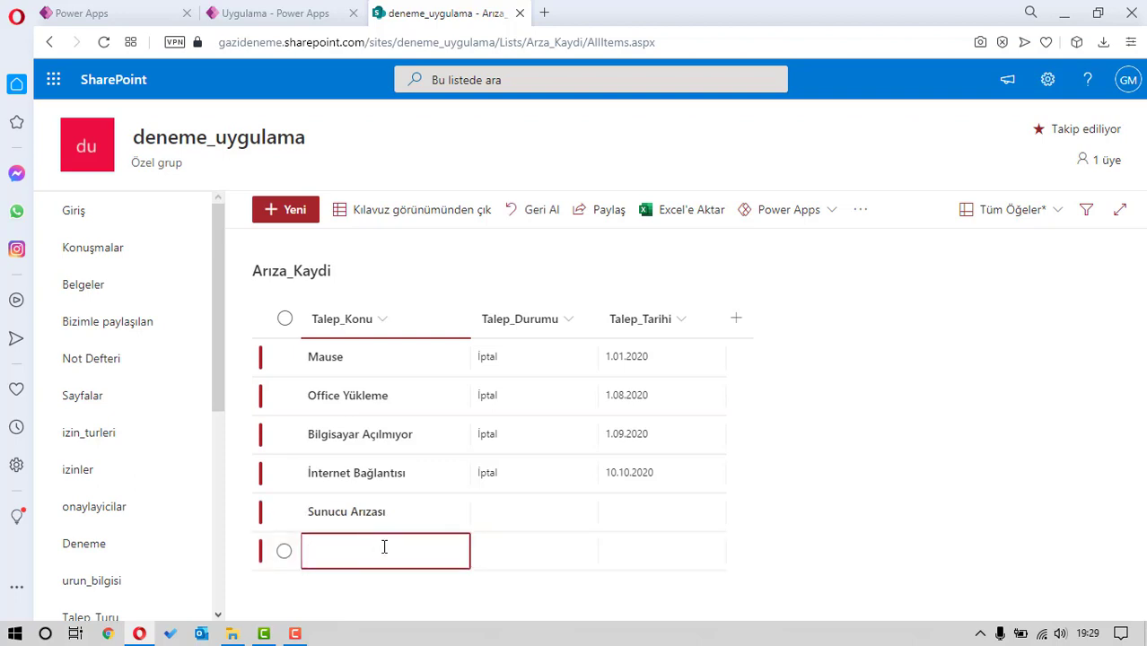
{"action": "left_click", "coordinate": [622, 512]}
{"action": "left_click", "coordinate": [648, 512]}
{"action": "type", "text": "01.11.2020"}
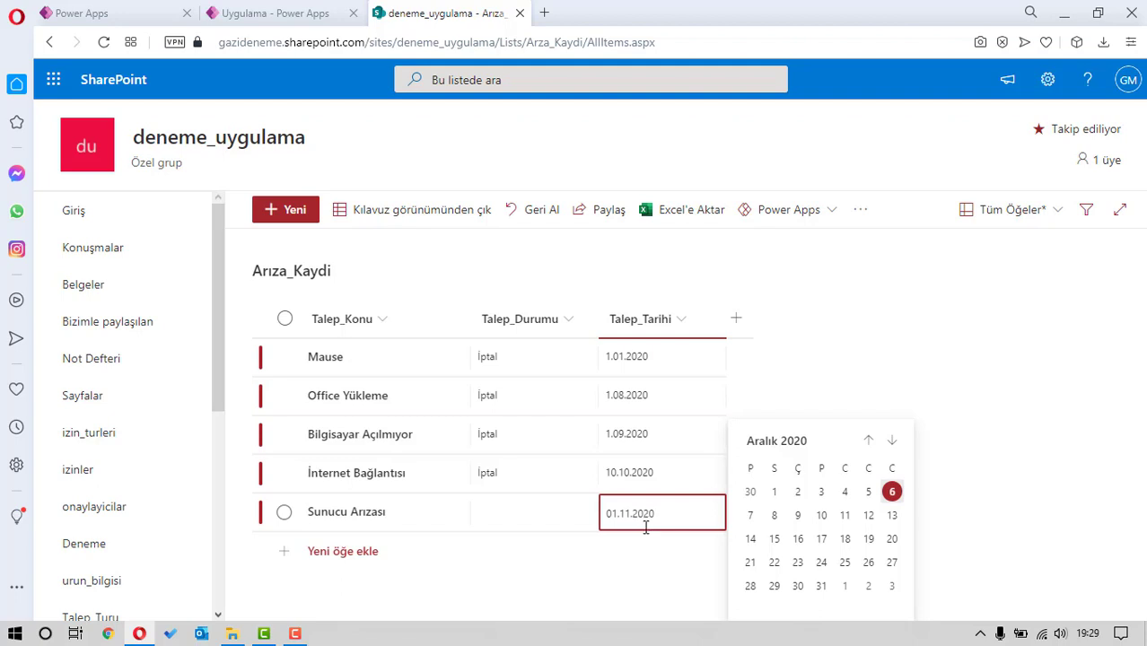
{"action": "left_click", "coordinate": [651, 549]}
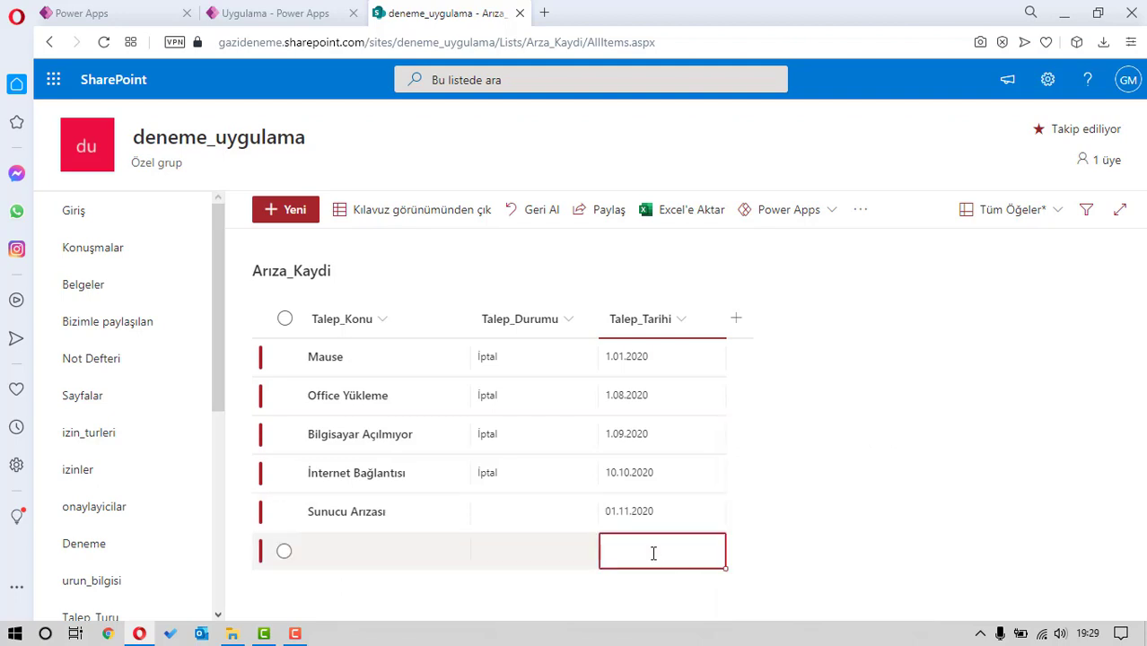
Add Ekran Arızası dated 01.12.2020, then exit grid view and return to Power Apps
{"action": "left_click", "coordinate": [379, 551]}
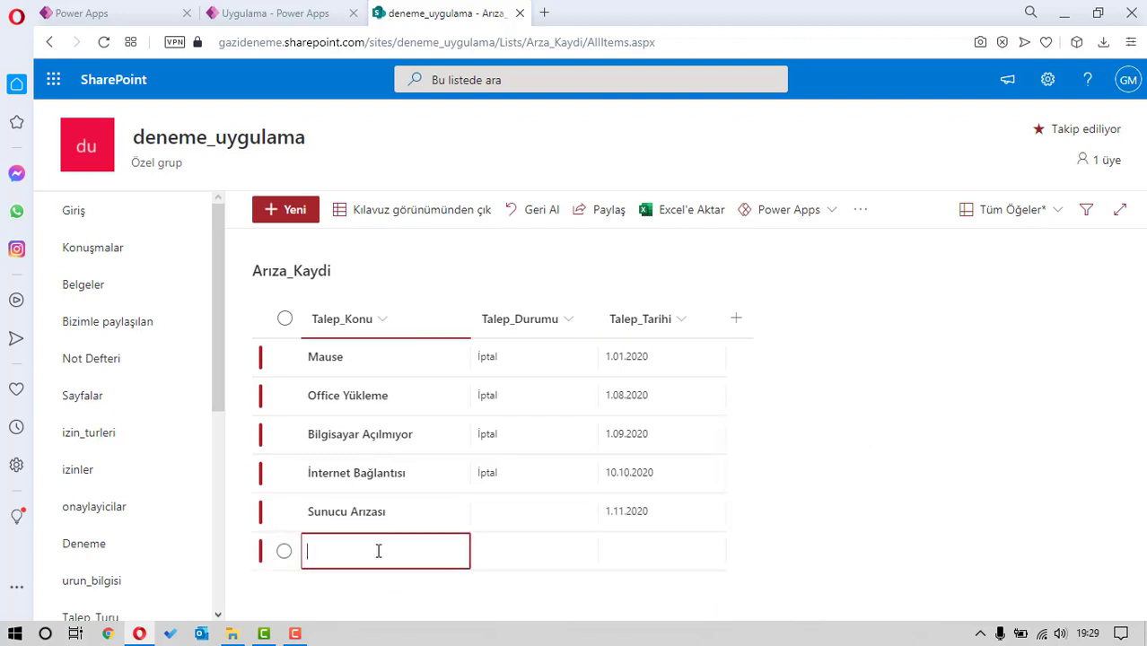
{"action": "type", "text": "Ekran Arızası"}
{"action": "key", "text": "Tab"}
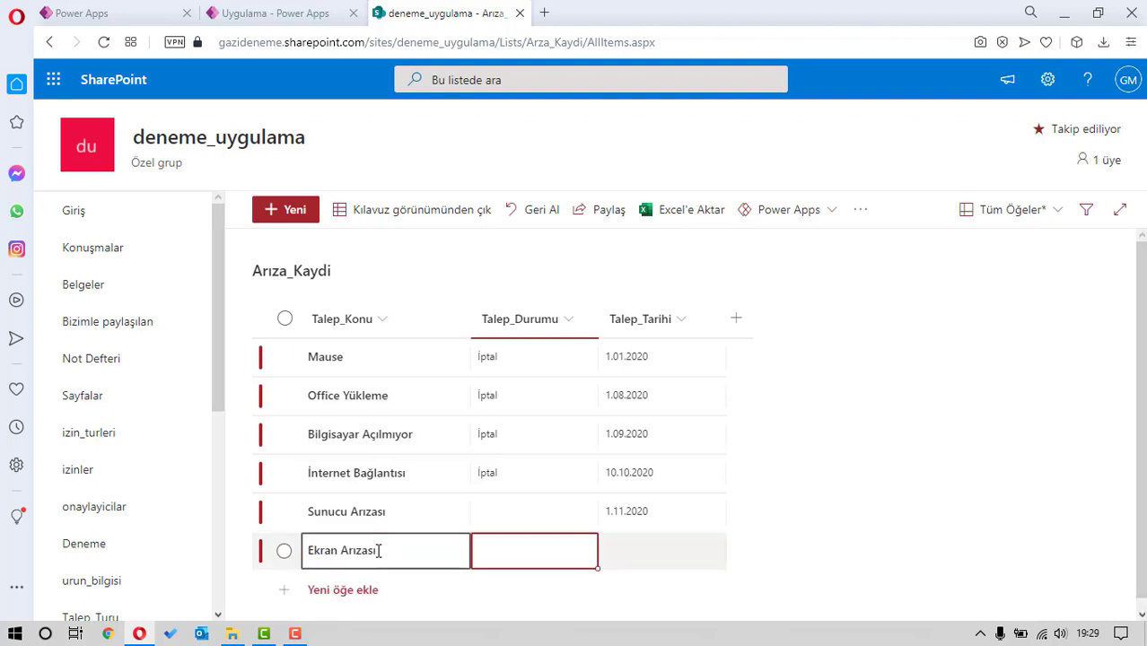
{"action": "key", "text": "Tab"}
{"action": "left_click", "coordinate": [642, 556]}
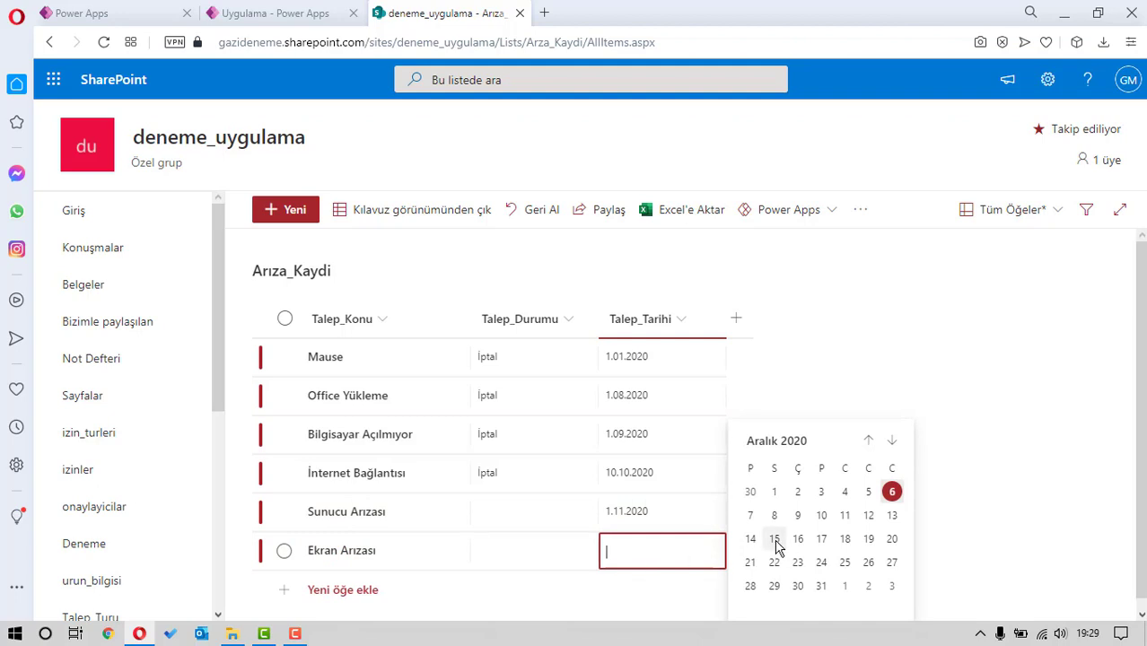
{"action": "left_click", "coordinate": [774, 541]}
{"action": "left_click", "coordinate": [678, 549]}
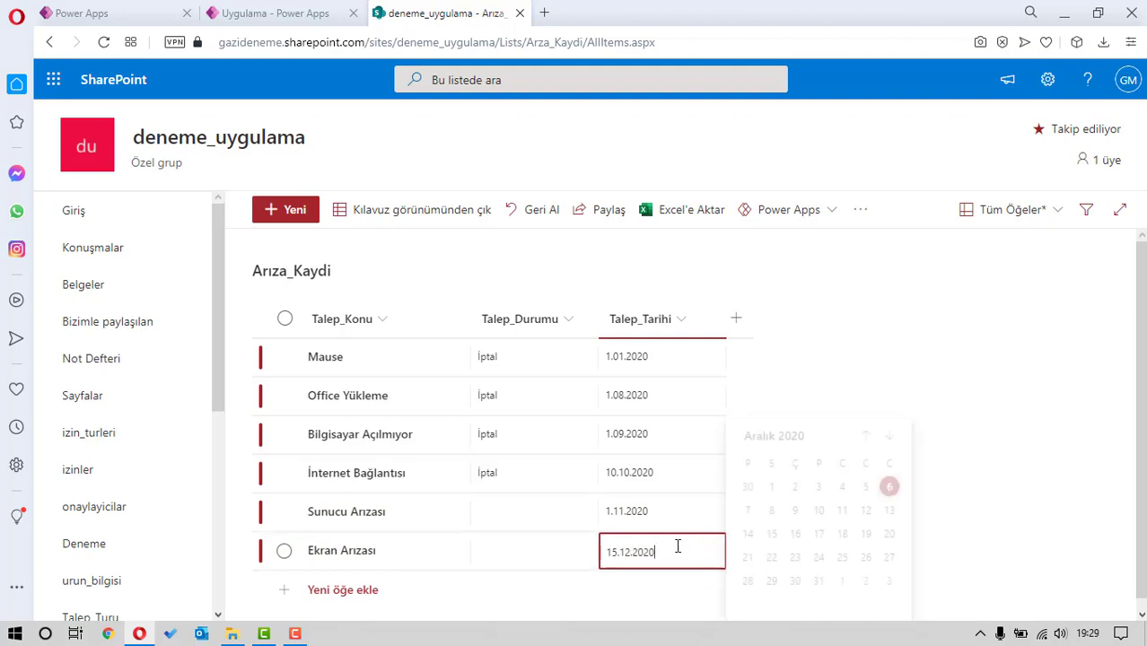
{"action": "left_click", "coordinate": [774, 494]}
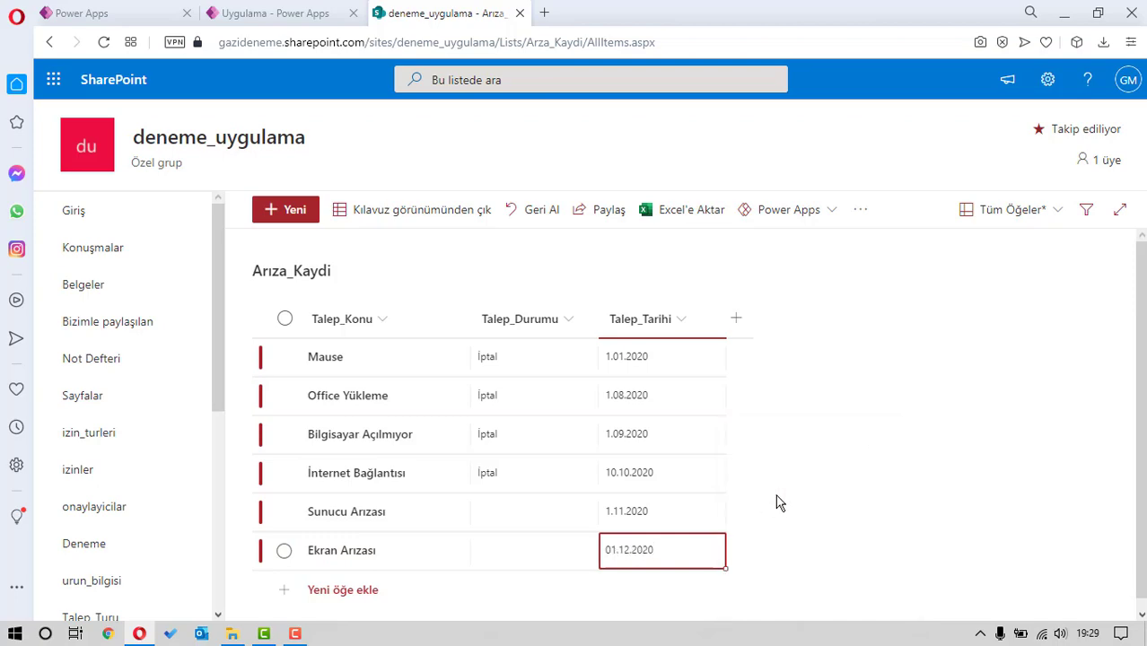
{"action": "left_click", "coordinate": [422, 212]}
{"action": "left_click", "coordinate": [286, 14]}
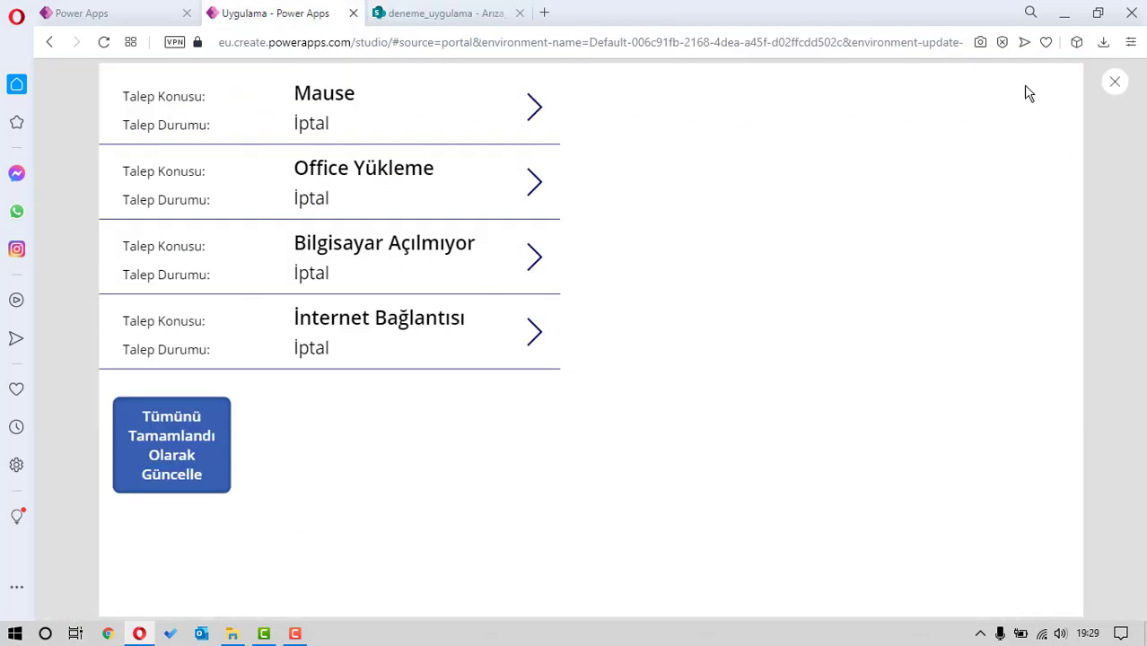
Save the app as 'Arıza Kayıt' via Farklı kaydet and return to the editor
{"action": "left_click", "coordinate": [1114, 86]}
{"action": "left_click", "coordinate": [82, 118]}
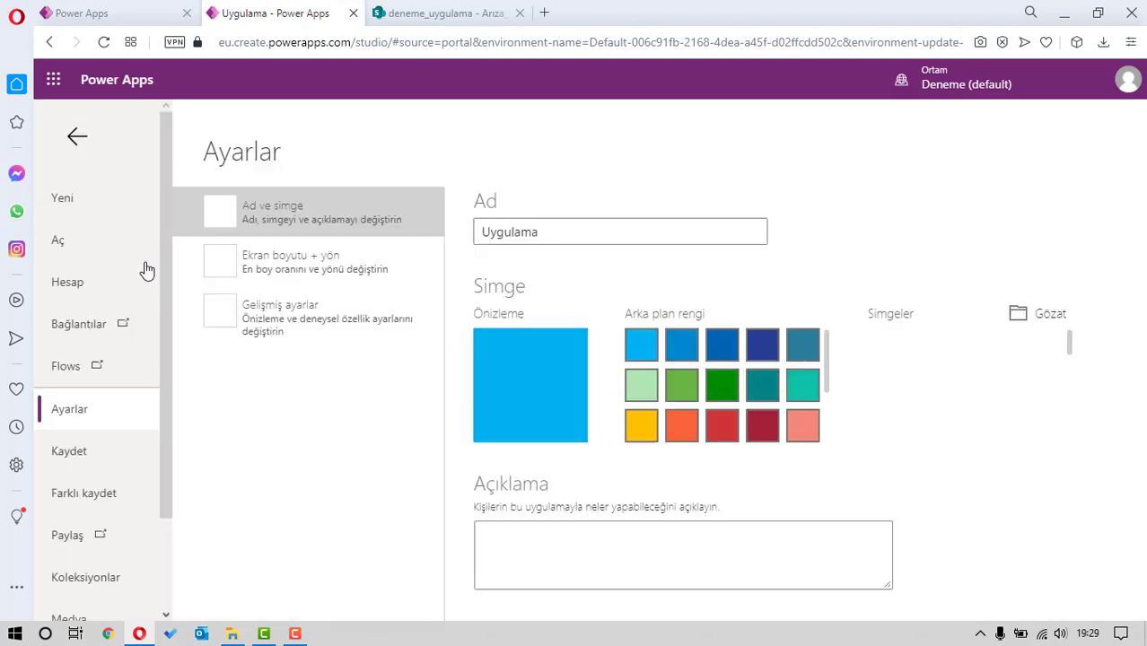
{"action": "left_click", "coordinate": [121, 440]}
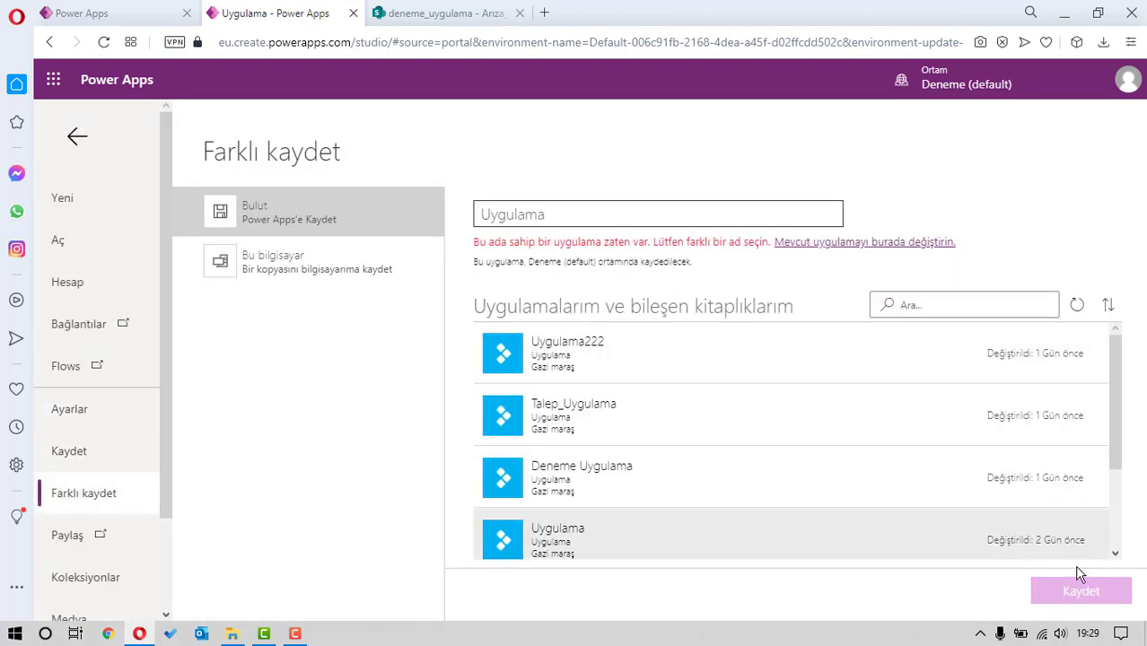
{"action": "double_click", "coordinate": [618, 215]}
{"action": "type", "text": "Arıza Kayıt"}
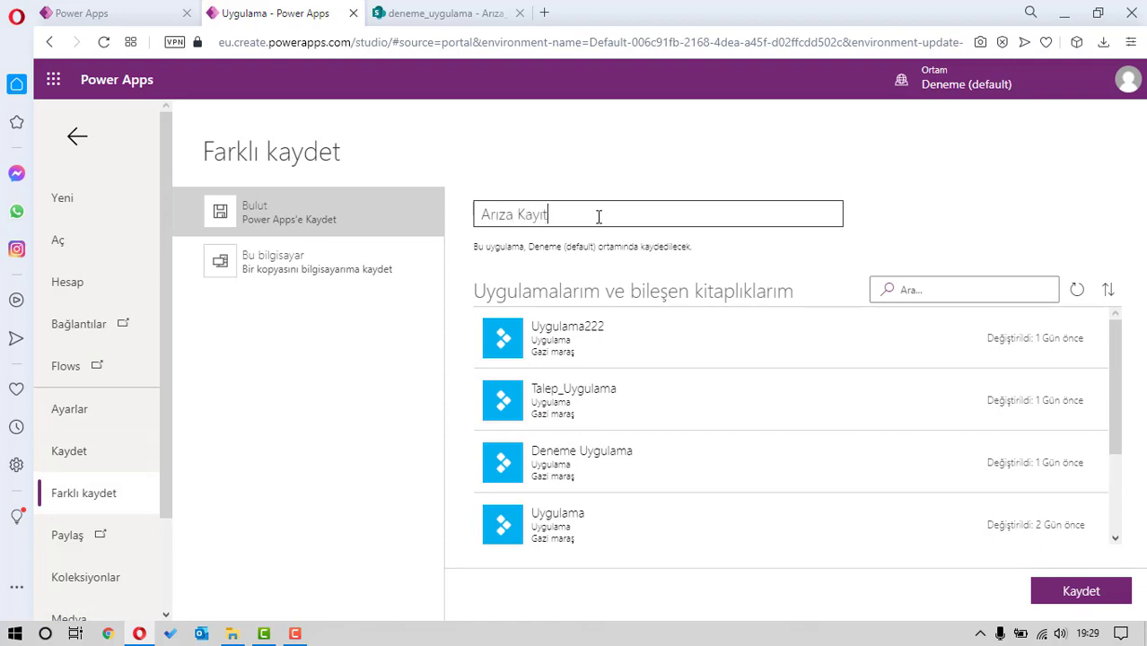
{"action": "left_click", "coordinate": [1080, 592]}
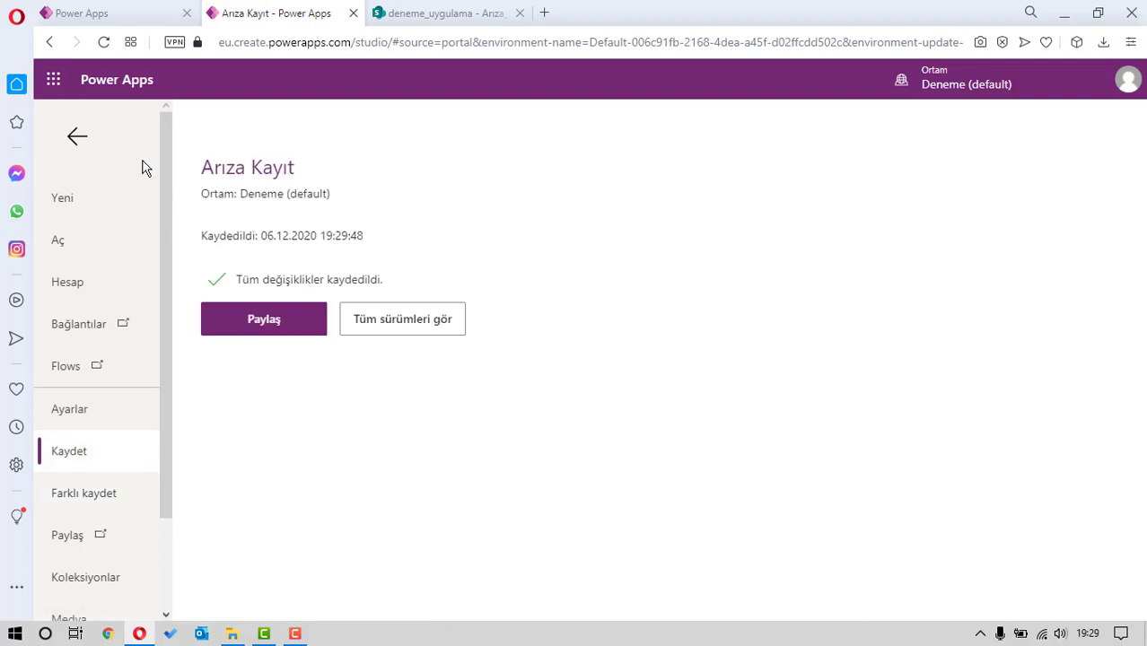
{"action": "left_click", "coordinate": [92, 138]}
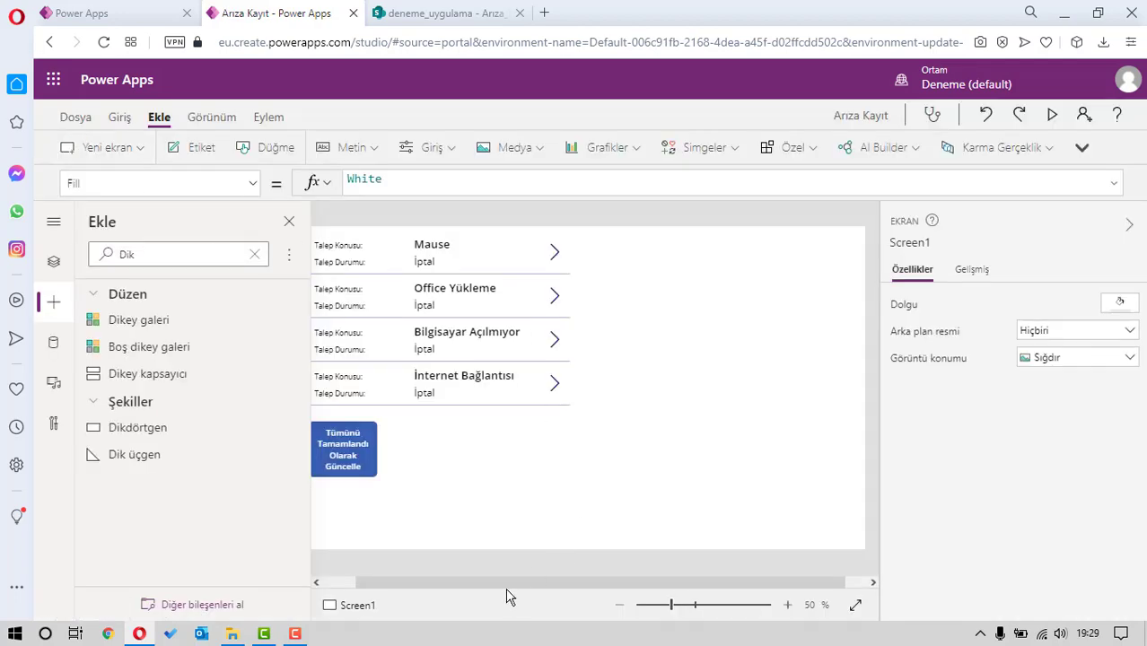
Briefly preview the app with F5 and close the preview
{"action": "left_click_drag", "start_coordinate": [506, 588], "coordinate": [451, 580]}
{"action": "key", "text": "F5"}
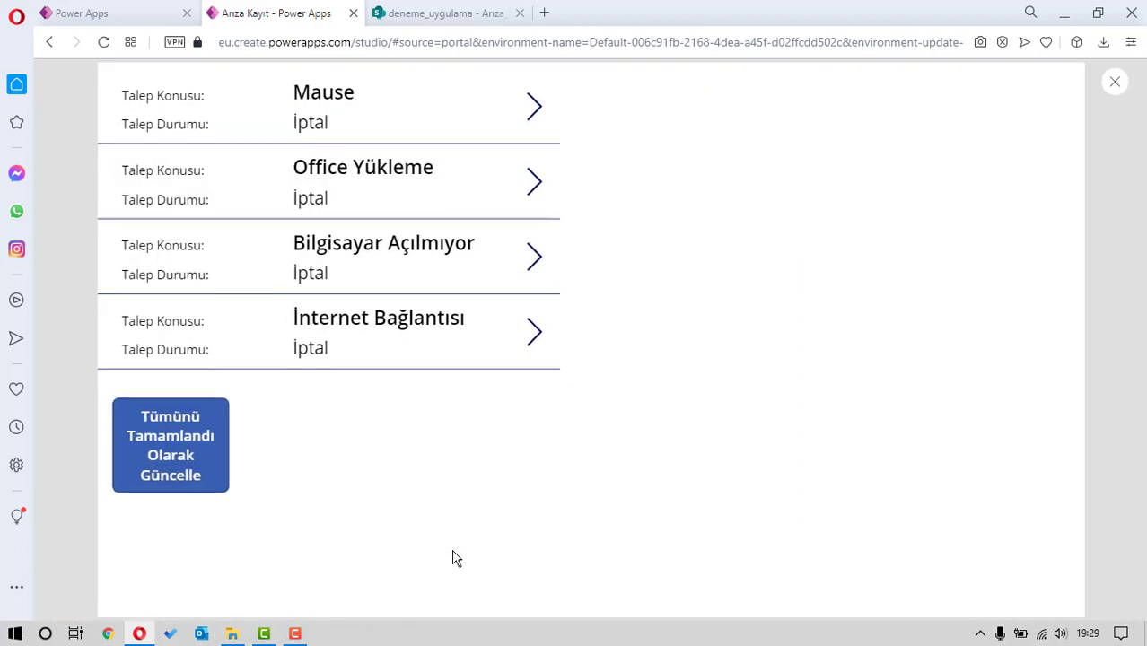
{"action": "key", "text": "Escape"}
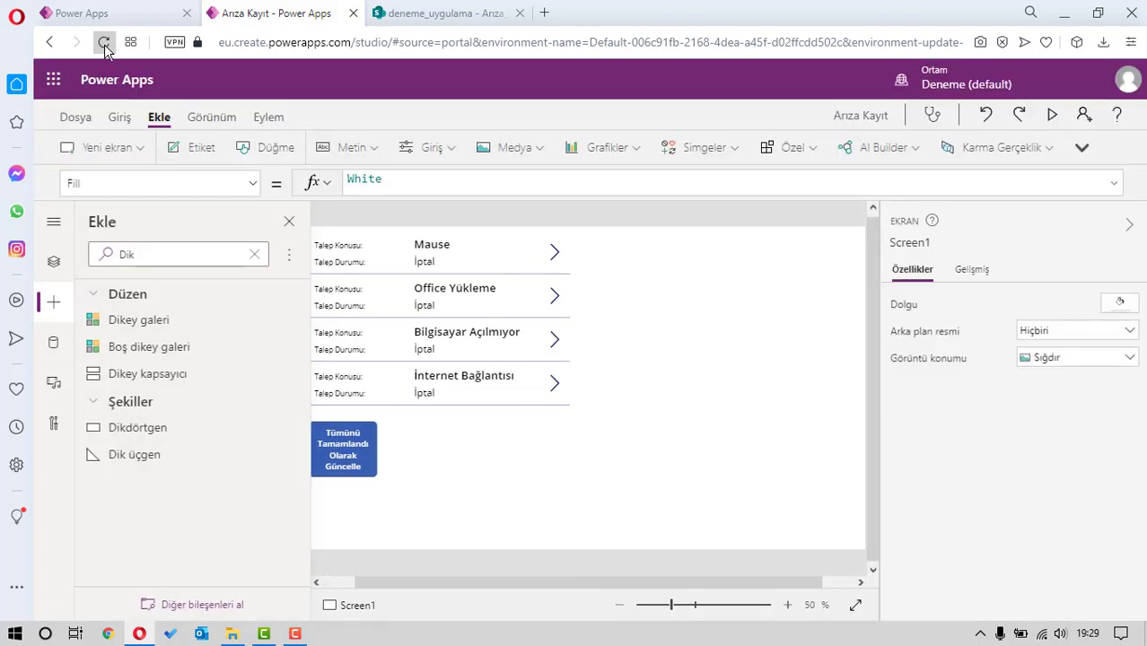
Reload the studio and reopen the Arıza Kayıt app from the Power Apps list
{"action": "left_click", "coordinate": [104, 45]}
{"action": "left_click", "coordinate": [682, 348]}
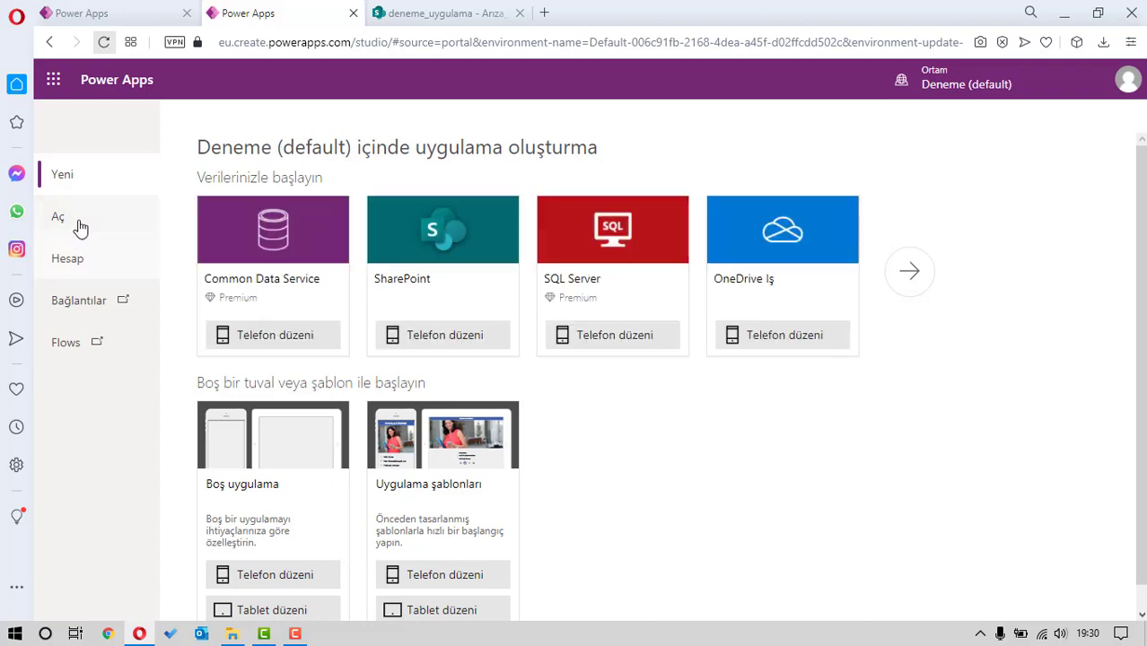
{"action": "left_click", "coordinate": [79, 227]}
{"action": "left_click", "coordinate": [266, 264]}
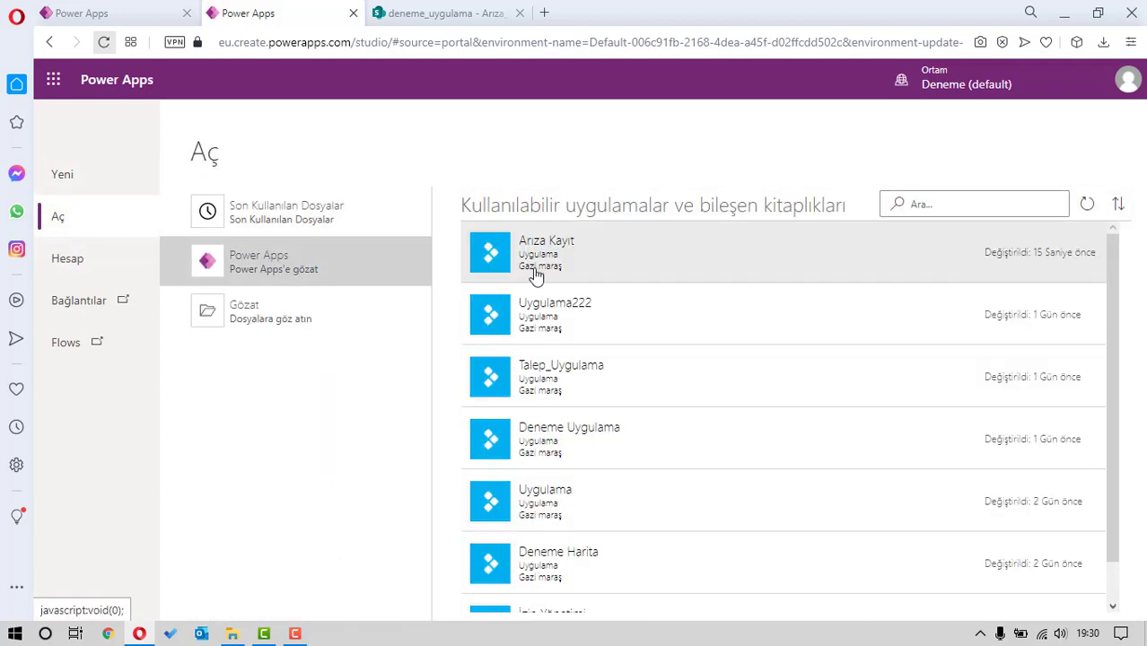
{"action": "left_click", "coordinate": [535, 273]}
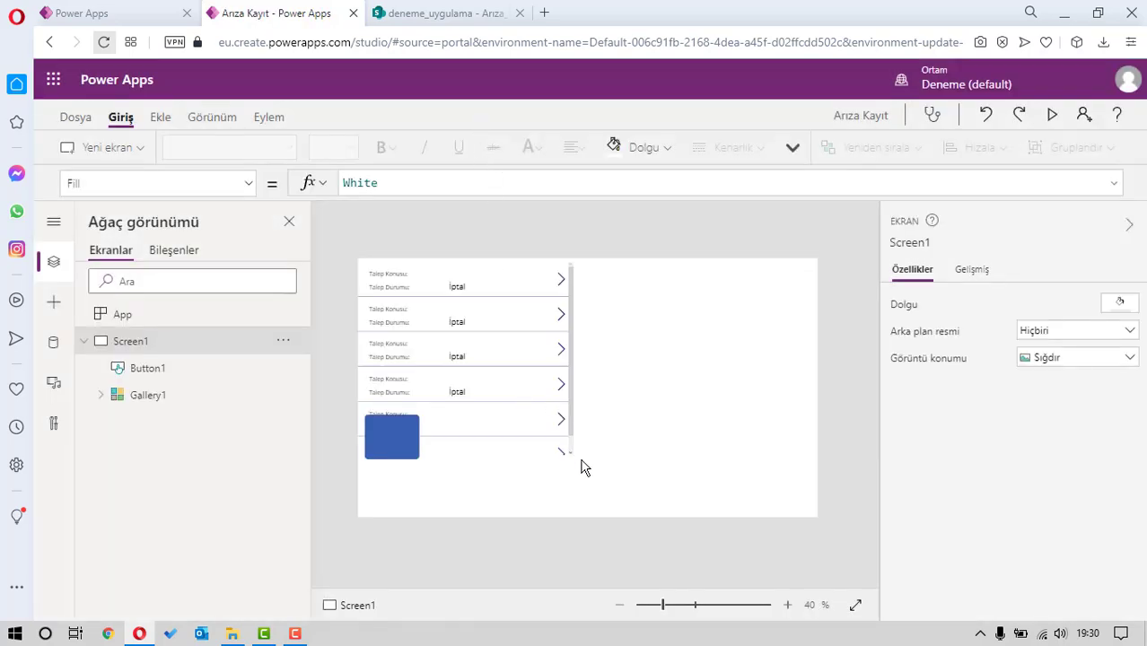
Move the update button to the gallery's top-right and preview all six requests
{"action": "left_click", "coordinate": [391, 440]}
{"action": "left_click_drag", "start_coordinate": [399, 443], "coordinate": [629, 289]}
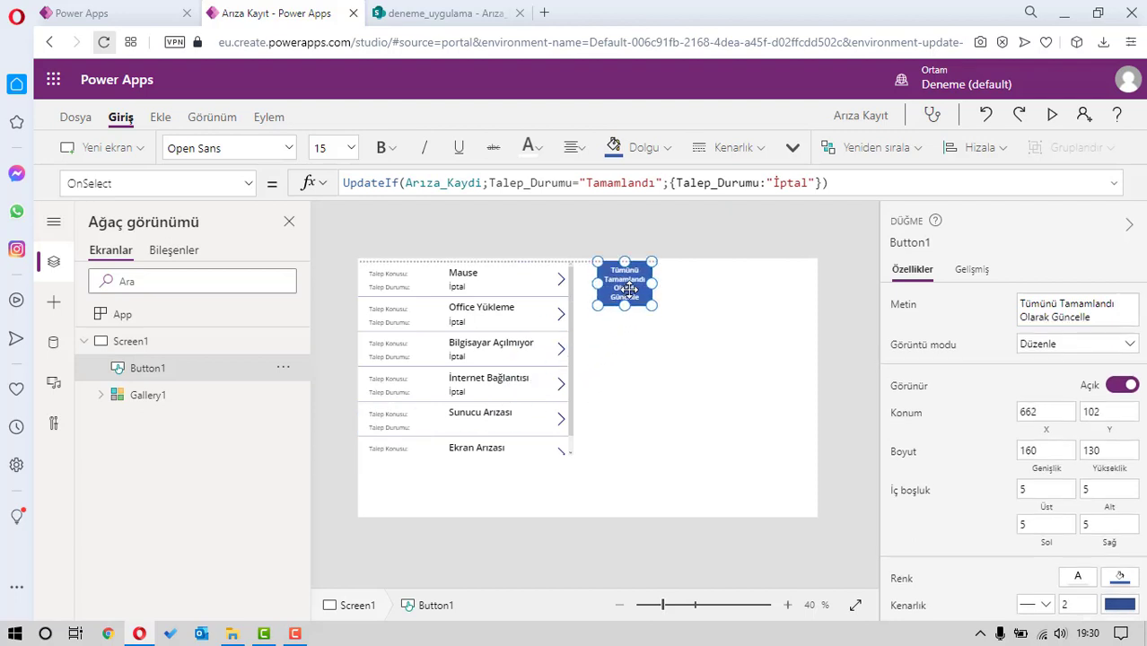
{"action": "left_click", "coordinate": [682, 399]}
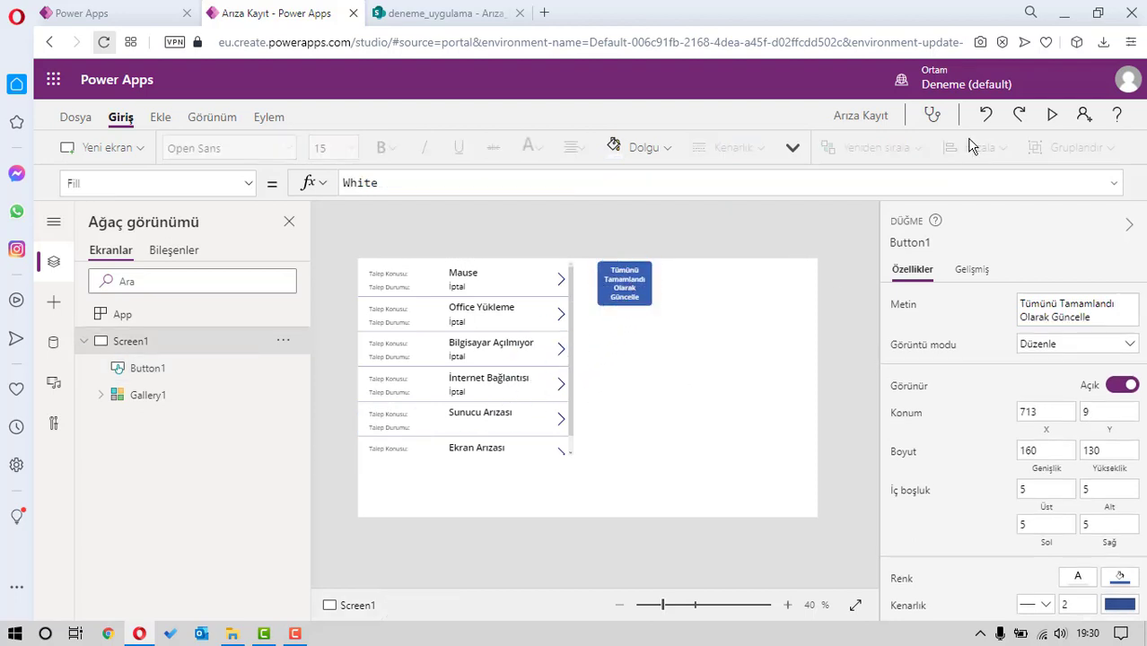
{"action": "left_click", "coordinate": [1052, 115]}
{"action": "scroll", "coordinate": [353, 408], "scroll_direction": "down", "scroll_amount": 1}
Close the preview, then duplicate the update button and place the copy to its right
{"action": "scroll", "coordinate": [530, 351], "scroll_direction": "up", "scroll_amount": 1}
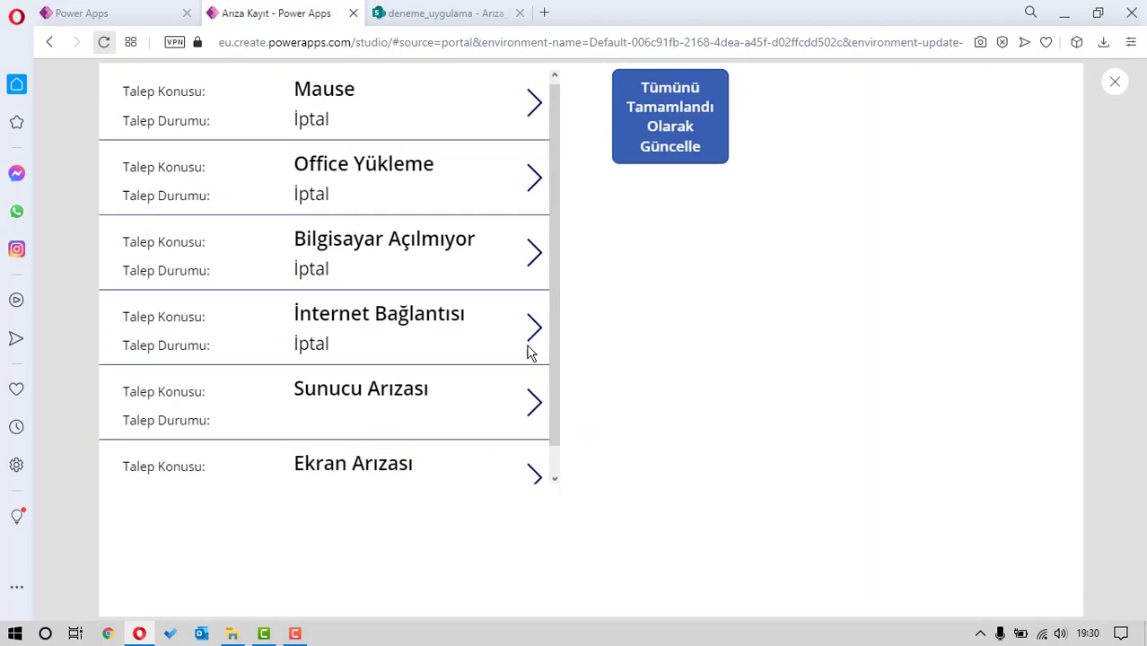
{"action": "scroll", "coordinate": [535, 360], "scroll_direction": "down", "scroll_amount": 1}
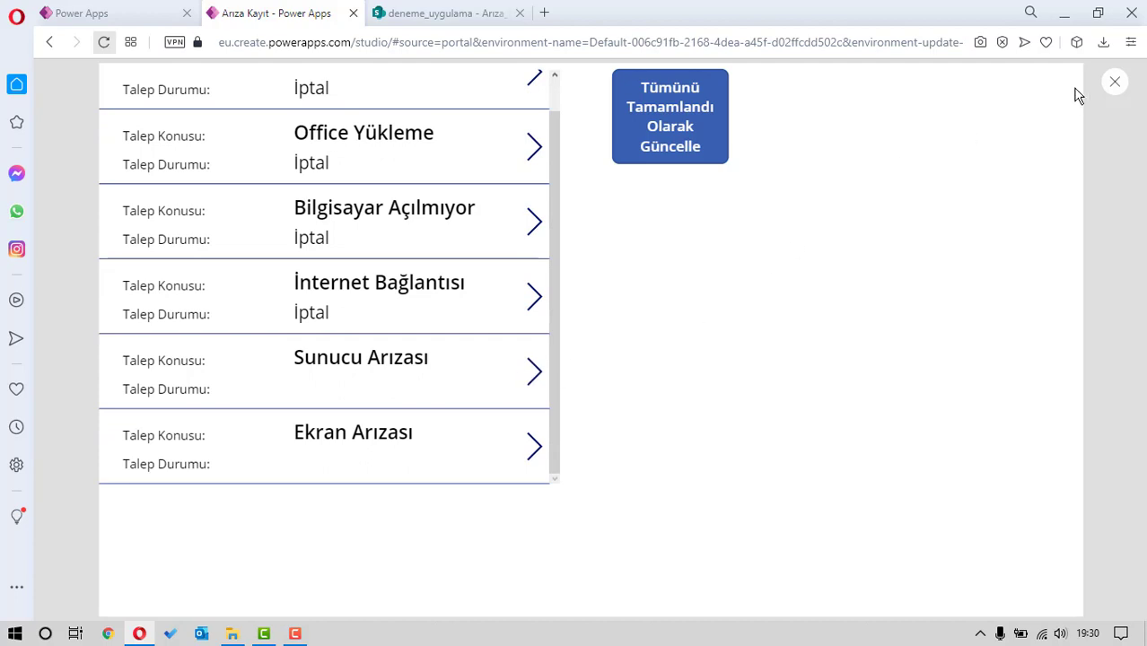
{"action": "left_click", "coordinate": [1117, 86]}
{"action": "left_click", "coordinate": [634, 301]}
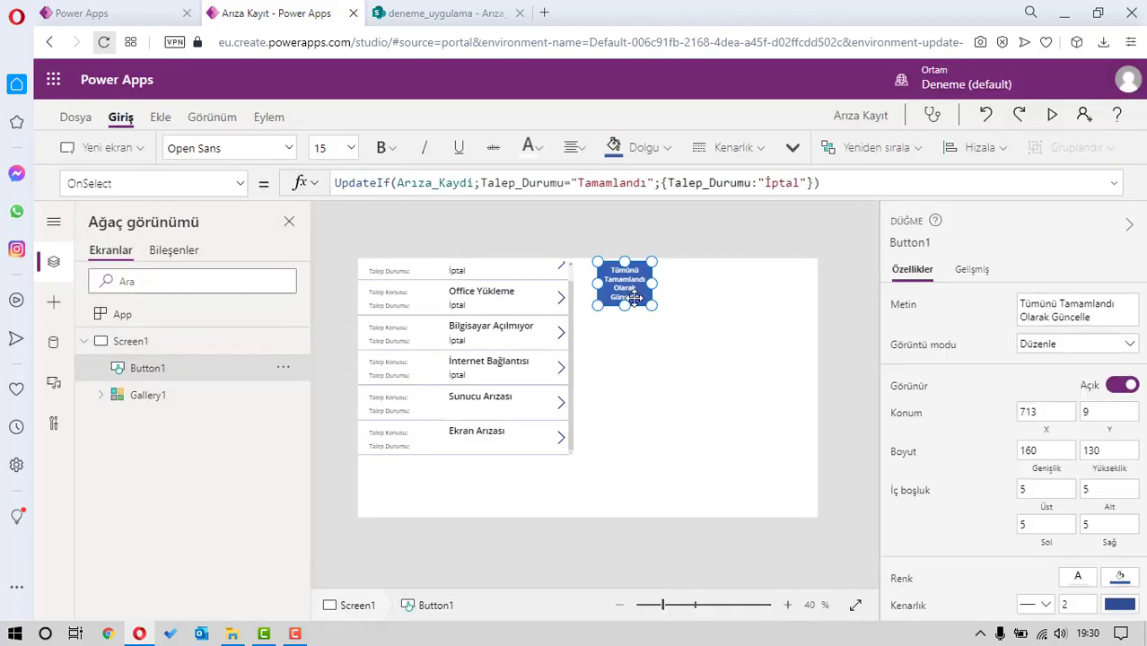
{"action": "key", "text": "ctrl+c"}
{"action": "key", "text": "ctrl+v"}
{"action": "left_click_drag", "start_coordinate": [628, 287], "coordinate": [709, 285]}
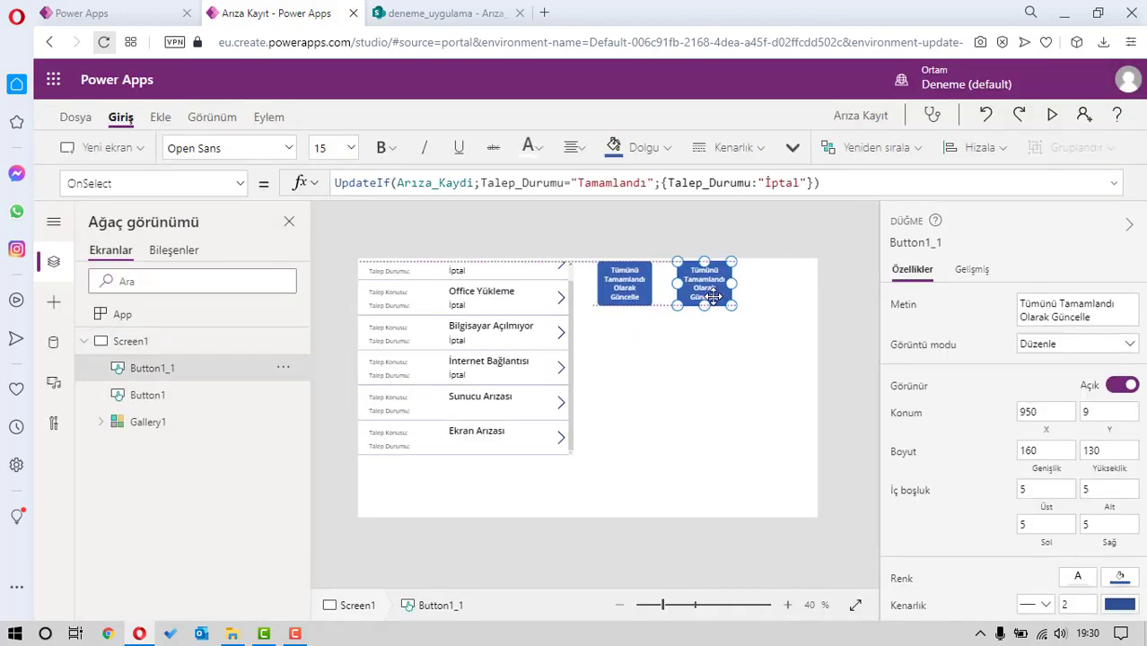
Caption the copy 'Boş Olan Durumları Beklemede Olarak Güncelle' and widen it to 186
{"action": "scroll", "coordinate": [718, 292], "scroll_direction": "up", "scroll_amount": 3, "text": "ctrl"}
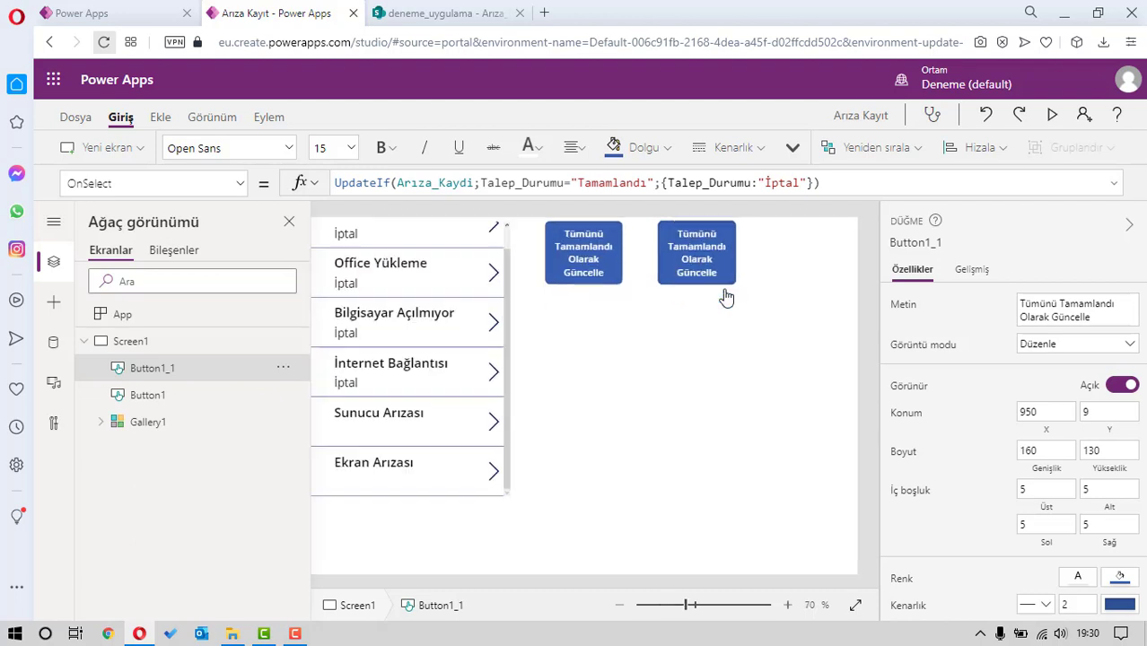
{"action": "scroll", "coordinate": [725, 295], "scroll_direction": "up", "scroll_amount": 2, "text": "ctrl"}
{"action": "double_click", "coordinate": [628, 272]}
{"action": "type", "text": "Bo"}
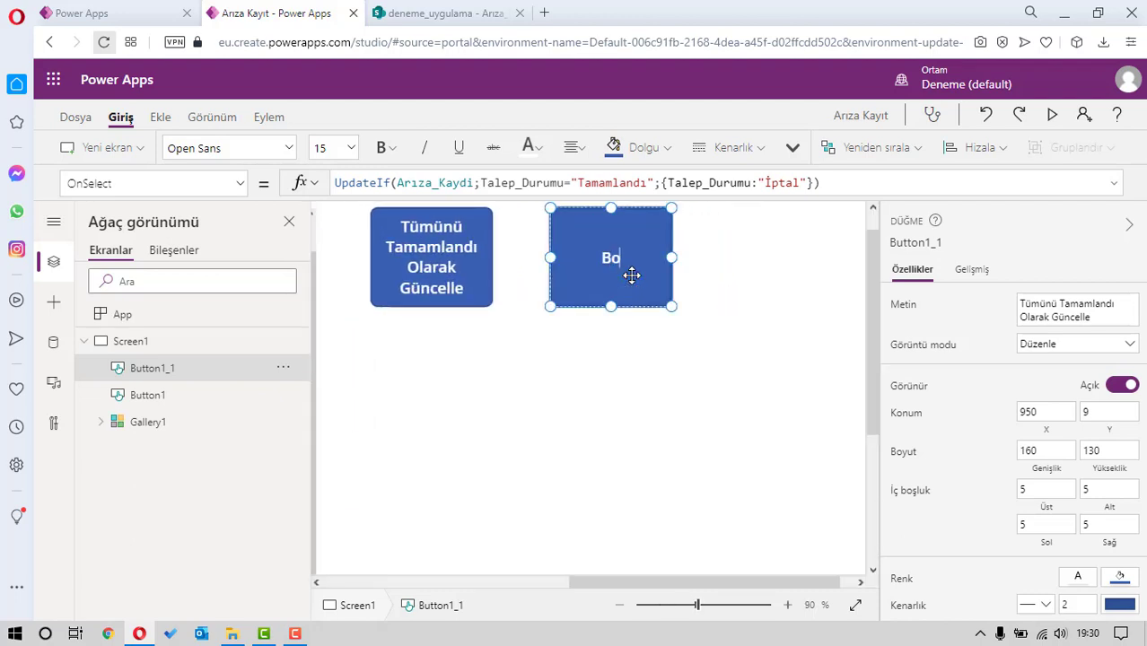
{"action": "type", "text": "ş Olan Durum"}
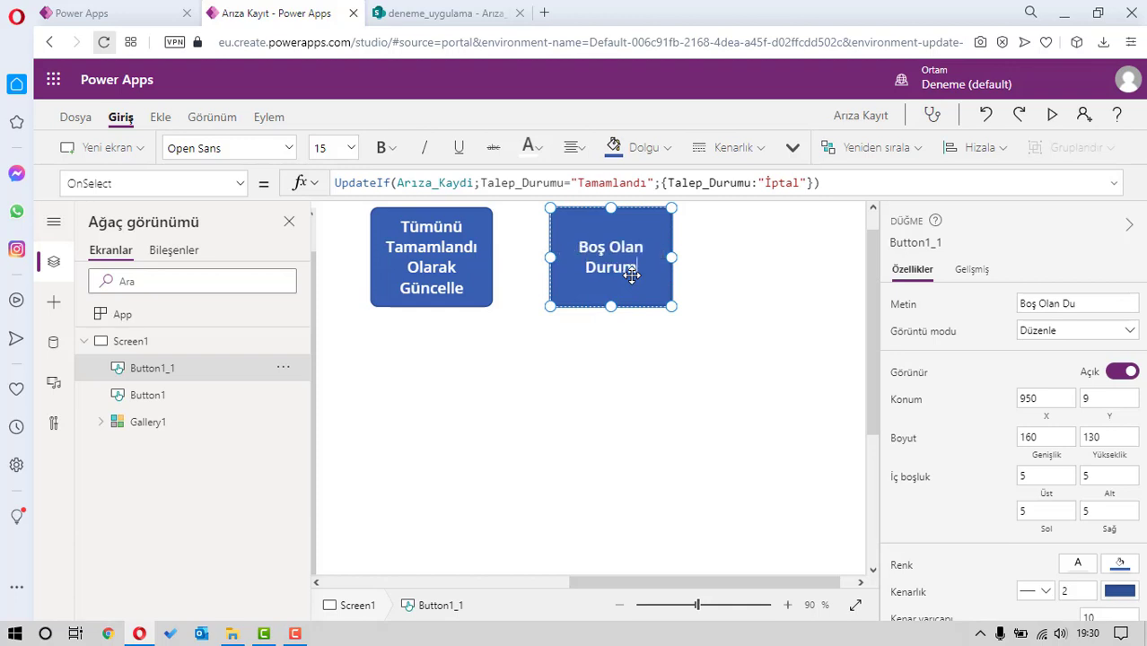
{"action": "type", "text": "ları Bekle"}
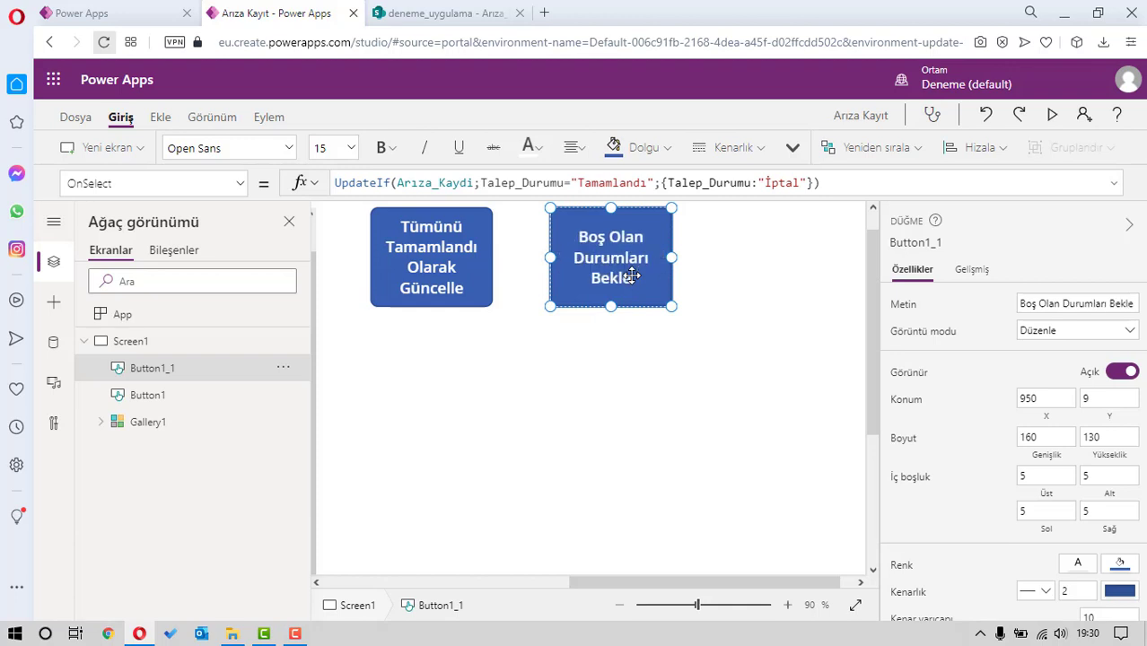
{"action": "type", "text": "mede Olarak "}
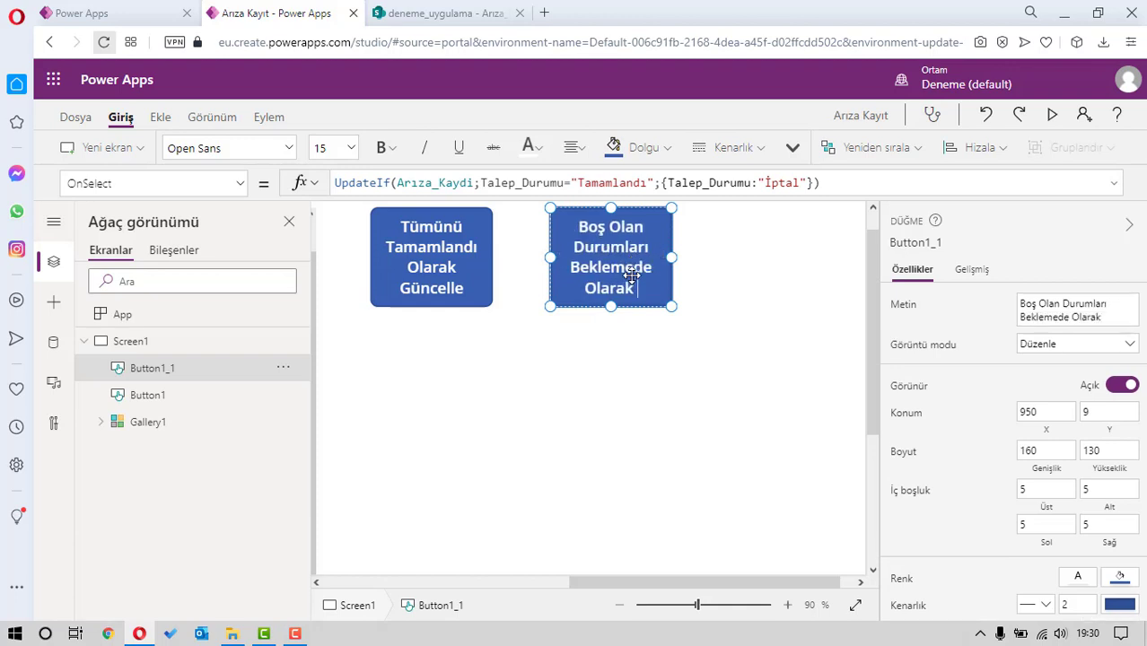
{"action": "type", "text": "Günce"}
{"action": "key", "text": "BackSpace"}
{"action": "type", "text": "celle"}
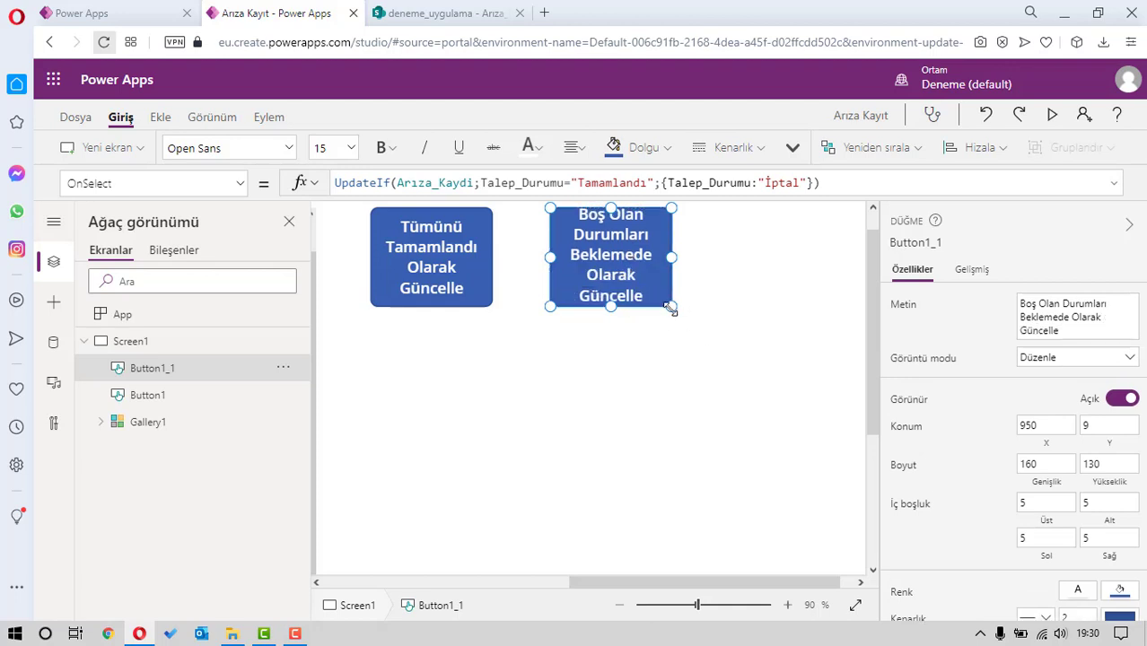
{"action": "left_click_drag", "start_coordinate": [672, 307], "coordinate": [691, 307]}
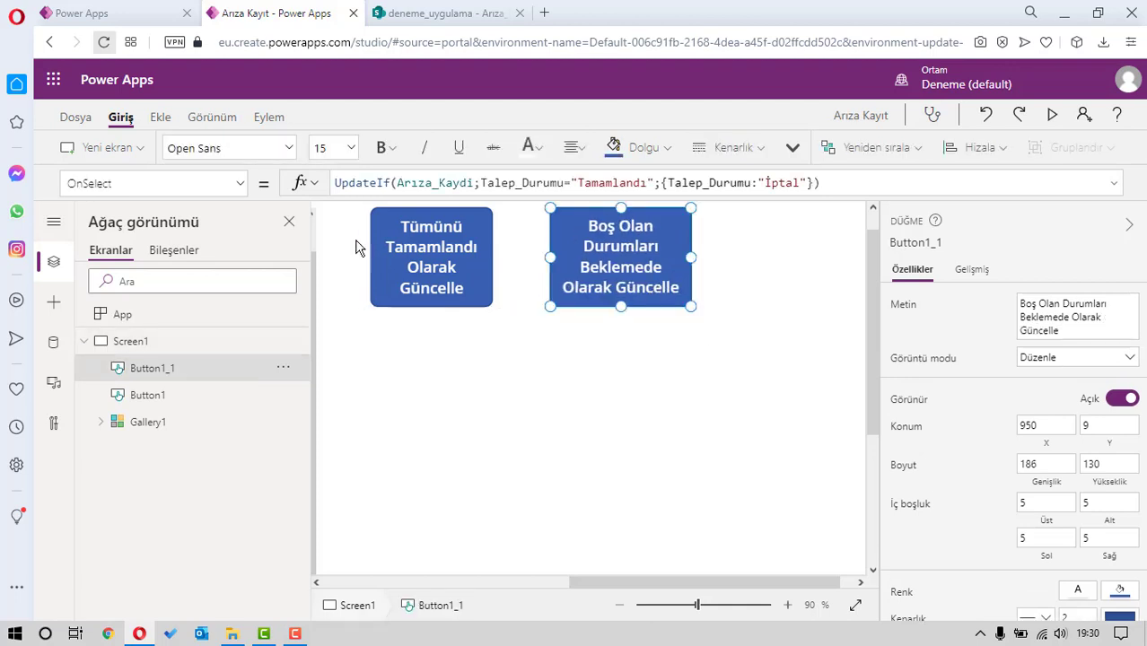
{"action": "left_click", "coordinate": [617, 328]}
In the second button's OnSelect, replace Talep_Durumu="Tamamlandı" with IsBlank(Talep_Durumu)
{"action": "left_click", "coordinate": [619, 287]}
{"action": "left_click_drag", "start_coordinate": [655, 182], "coordinate": [493, 183]}
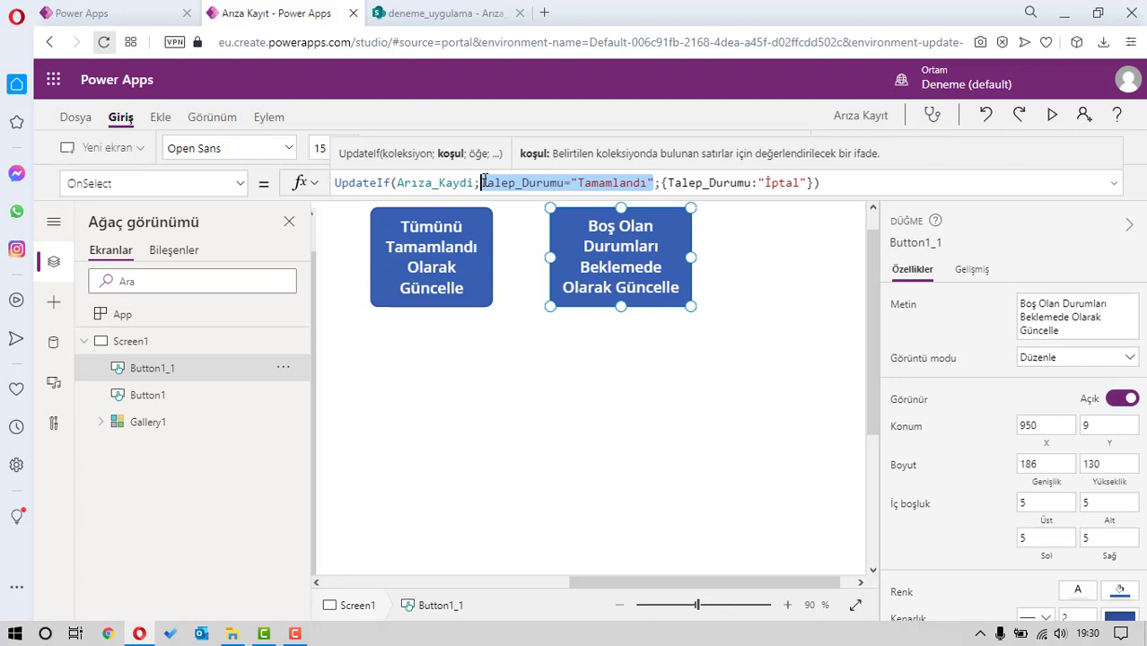
{"action": "type", "text": "İslba"}
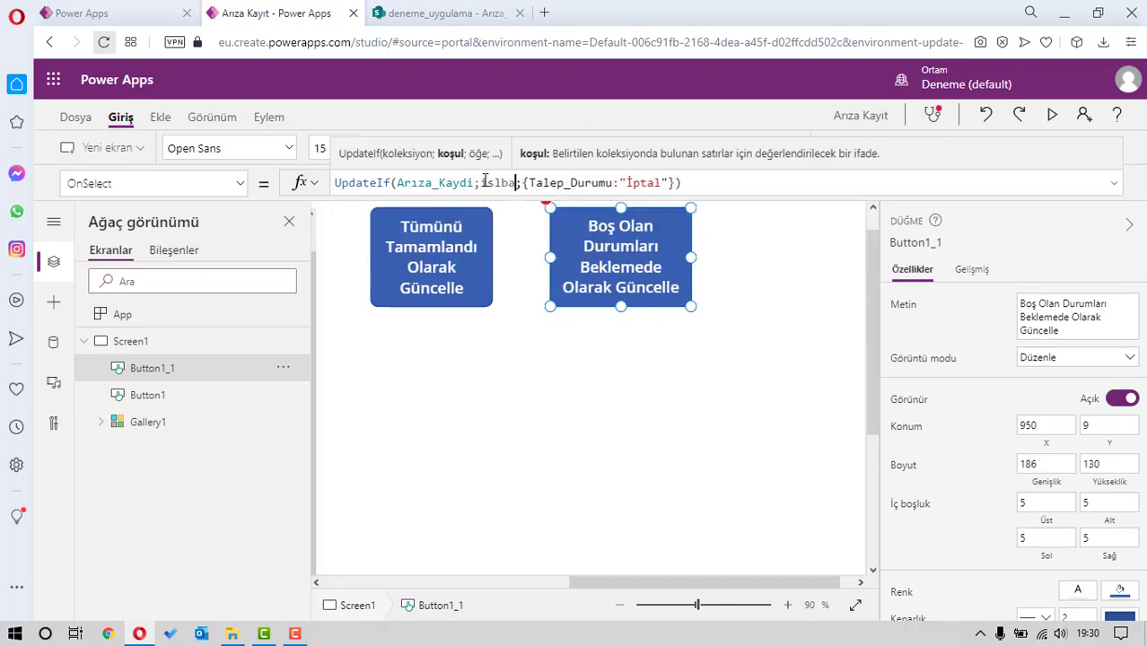
{"action": "key", "text": "BackSpace"}
{"action": "key", "text": "BackSpace"}
{"action": "key", "text": "BackSpace"}
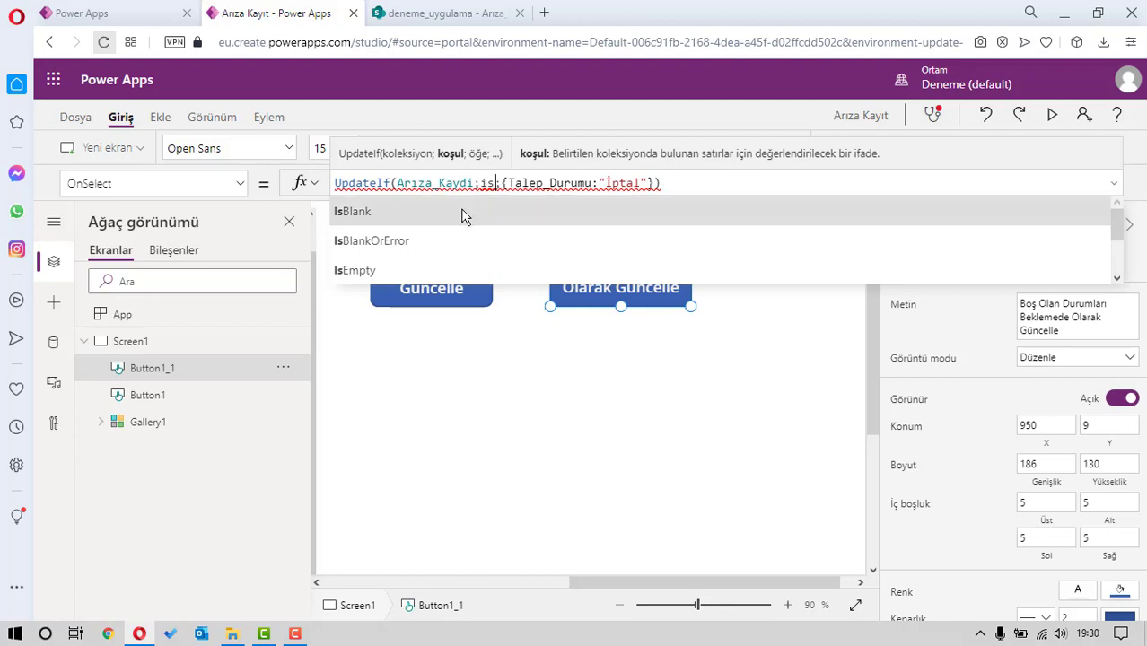
{"action": "left_click", "coordinate": [466, 212]}
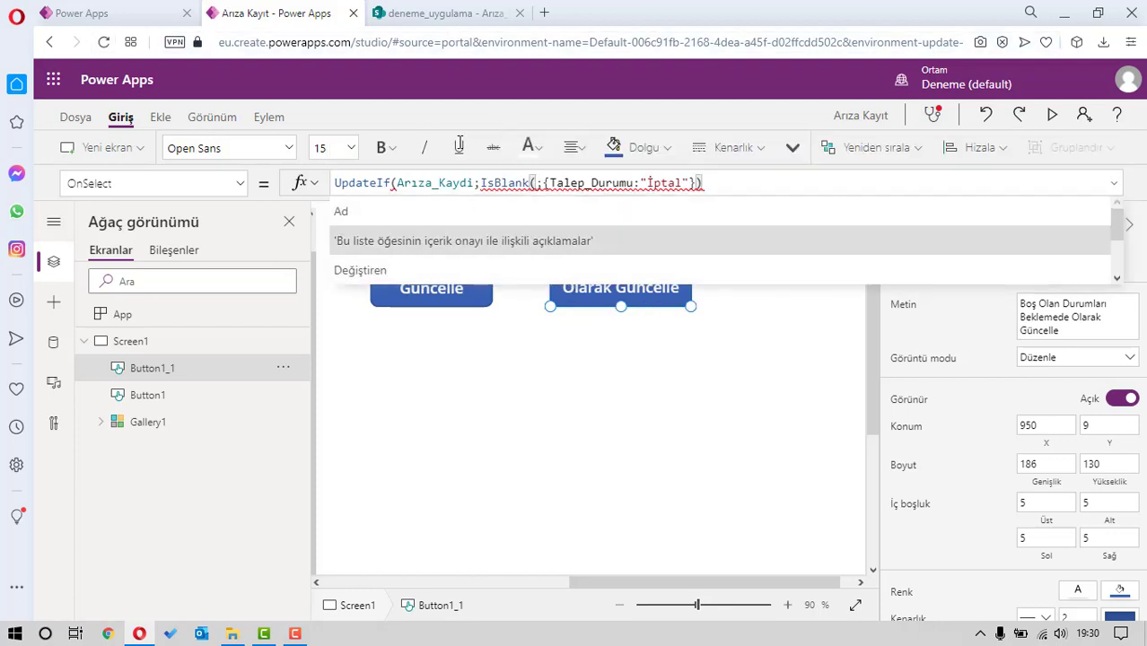
{"action": "left_click", "coordinate": [447, 13]}
{"action": "left_click", "coordinate": [277, 13]}
{"action": "type", "text": "T"}
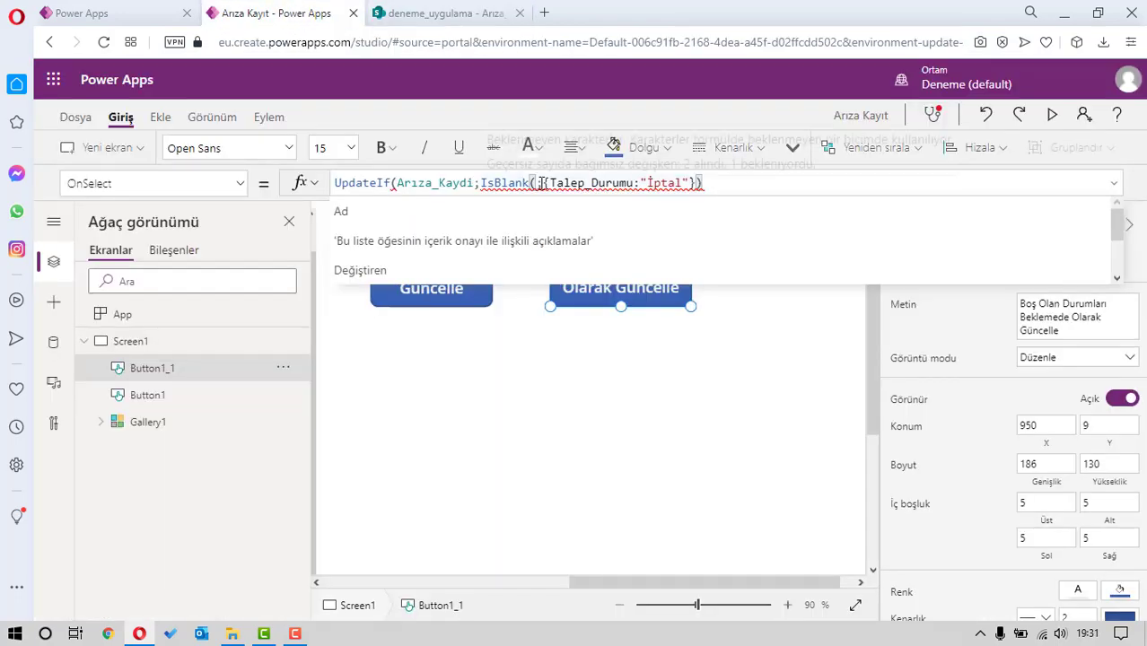
{"action": "type", "text": "alep"}
{"action": "left_click", "coordinate": [537, 213]}
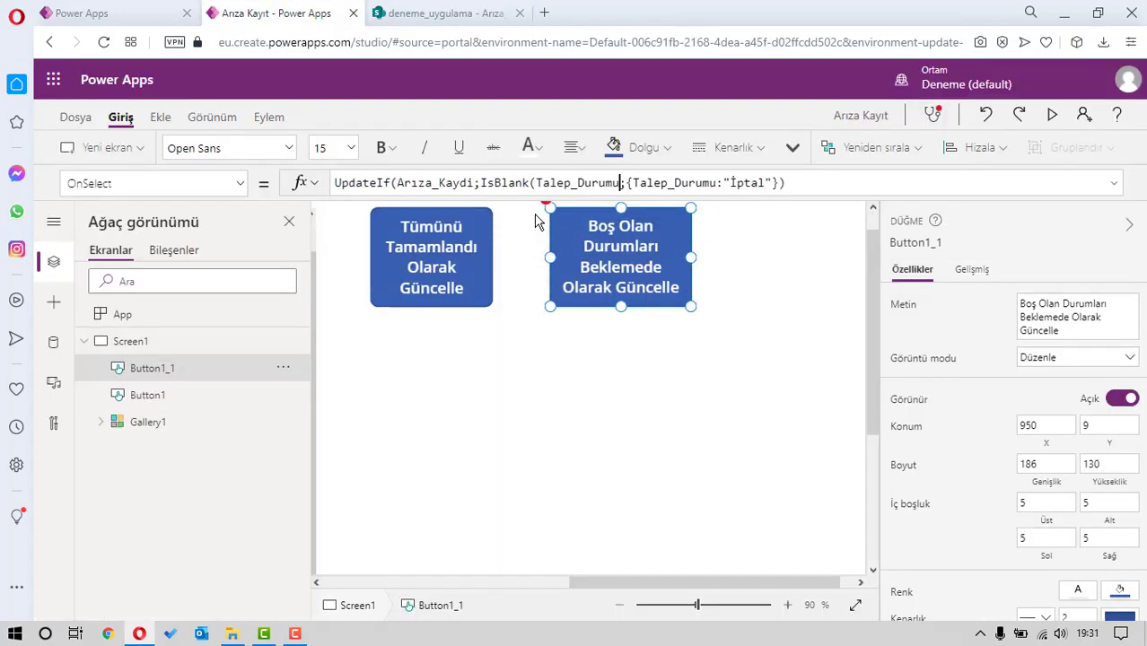
{"action": "type", "text": ")"}
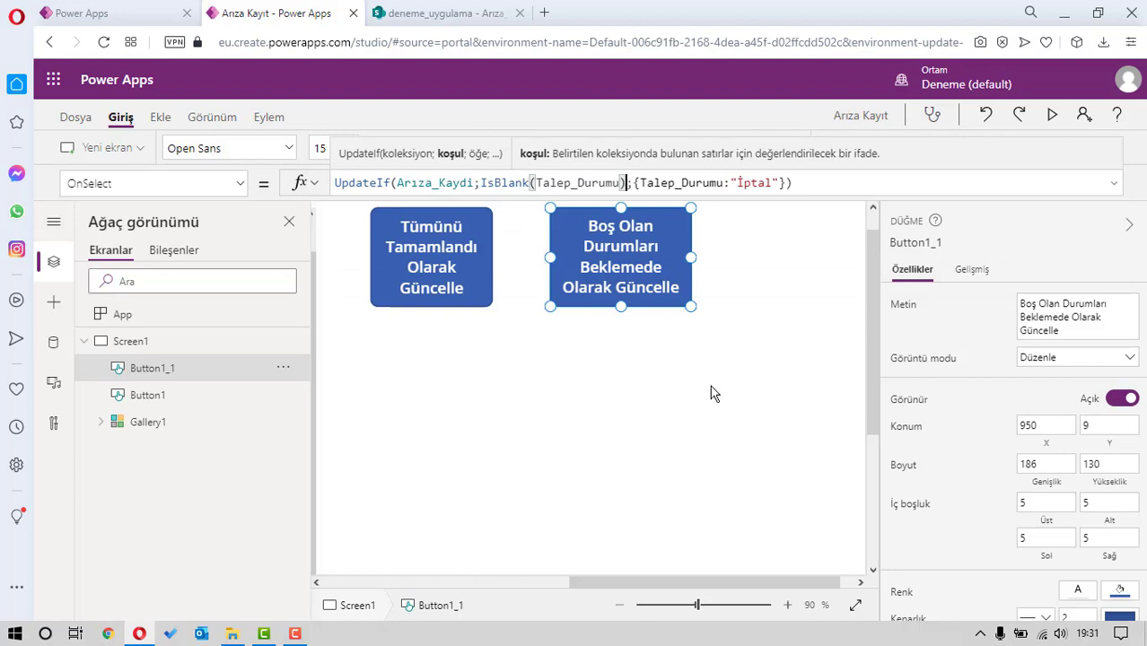
{"action": "left_click", "coordinate": [705, 386]}
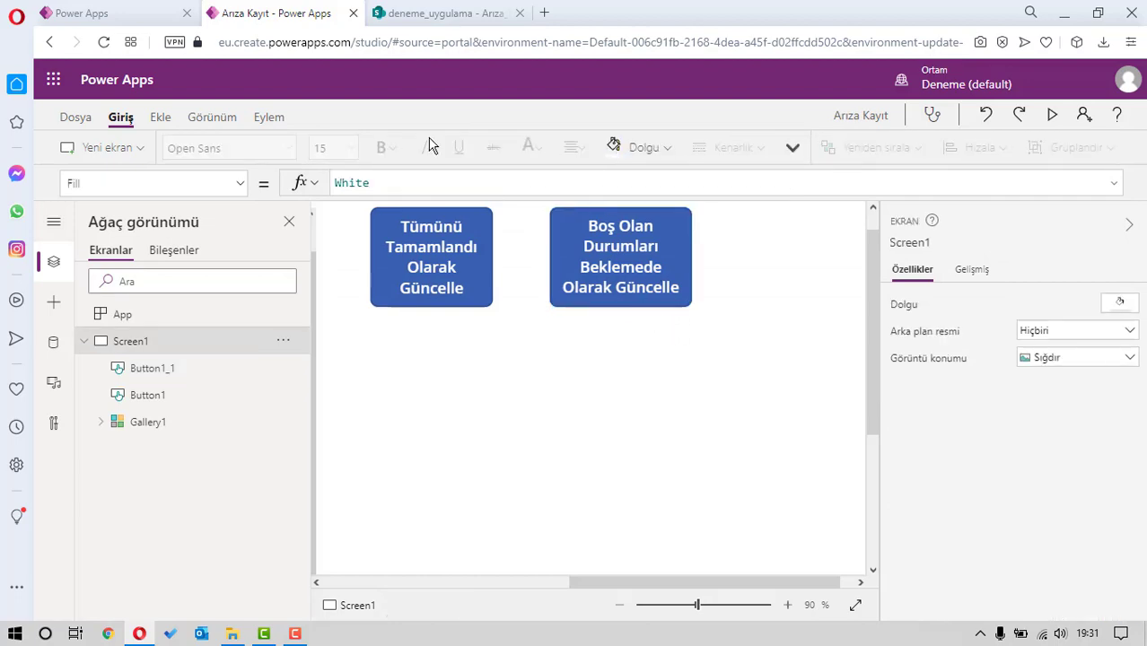
Glance at SharePoint, briefly preview the app, then select the new button to check its formula
{"action": "left_click", "coordinate": [451, 12]}
{"action": "key", "text": "ctrl+shift+Tab"}
{"action": "left_click", "coordinate": [1052, 115]}
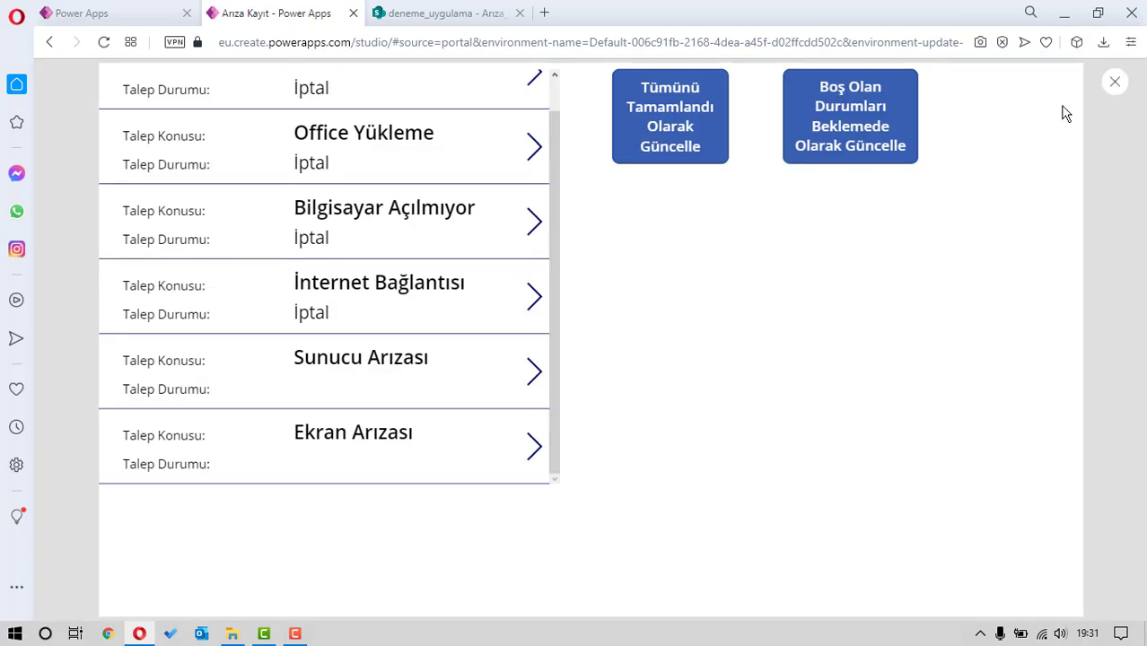
{"action": "left_click", "coordinate": [1113, 84]}
{"action": "left_click", "coordinate": [813, 269]}
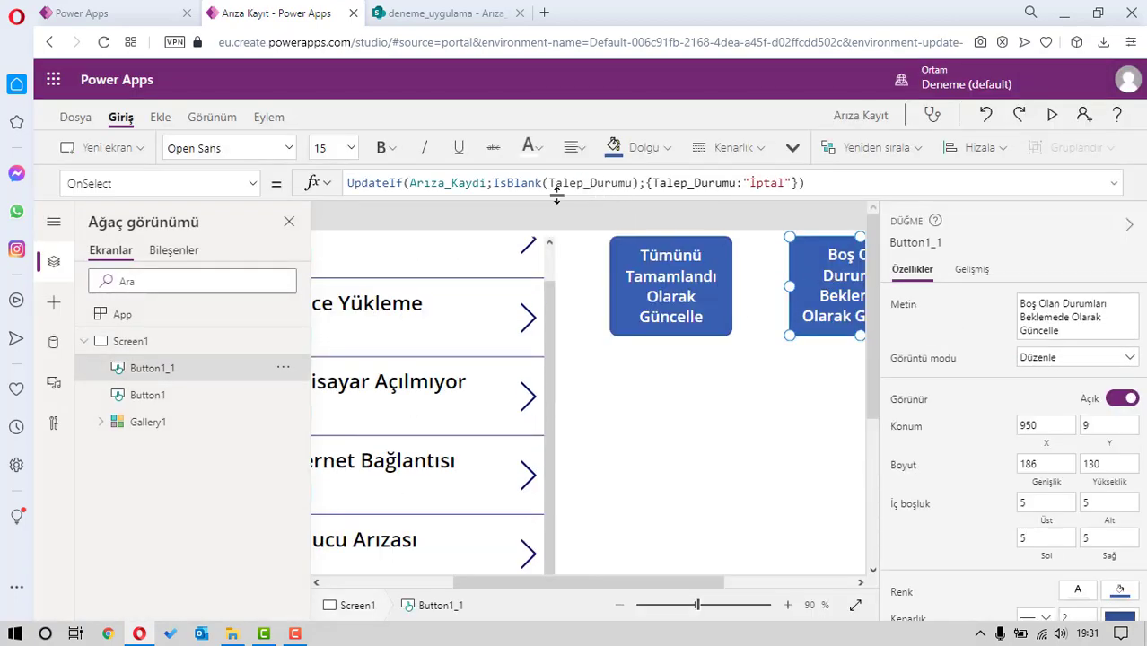
{"action": "left_click_drag", "start_coordinate": [633, 579], "coordinate": [717, 579]}
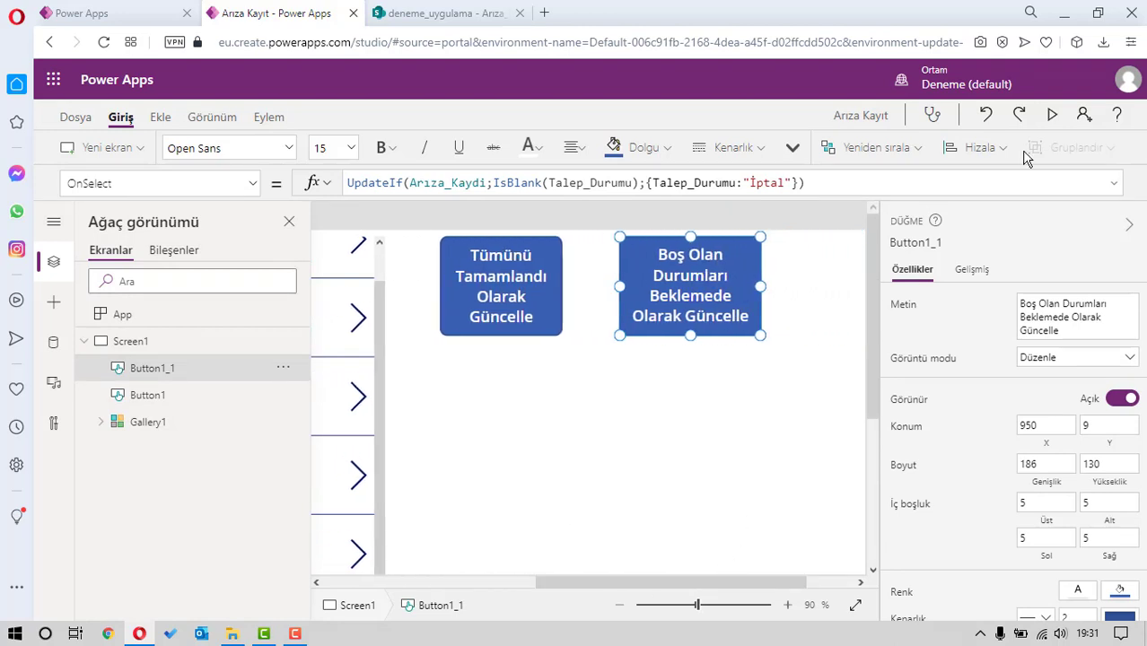
Run the app in preview and press the new button to set blank statuses to İptal
{"action": "left_click", "coordinate": [1056, 108]}
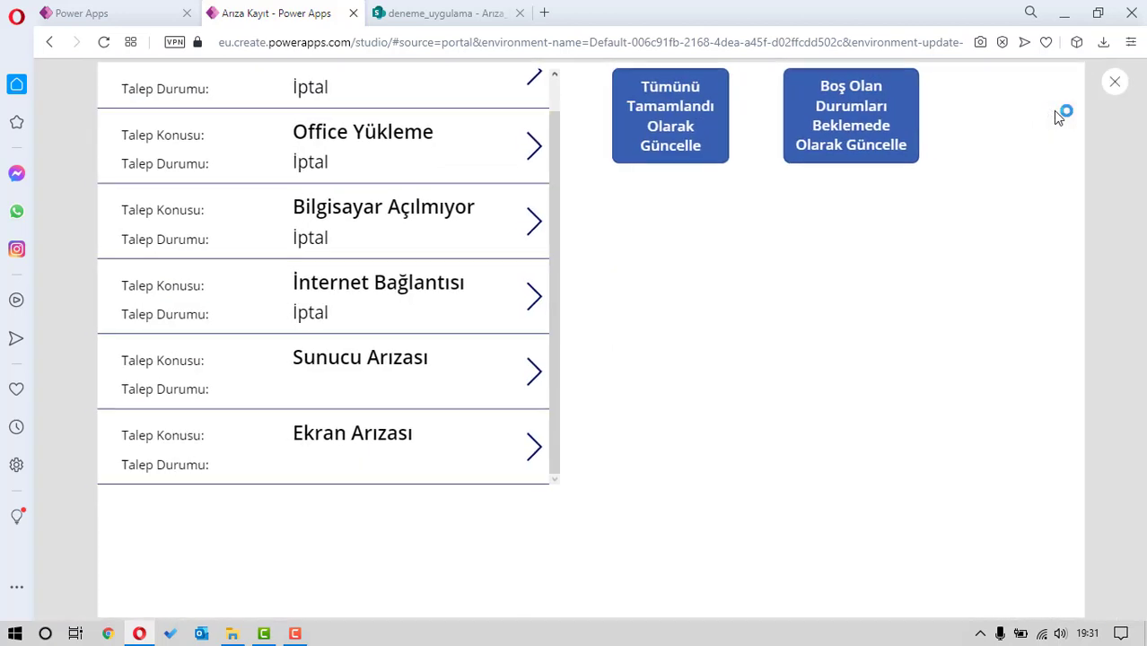
{"action": "left_click", "coordinate": [860, 142]}
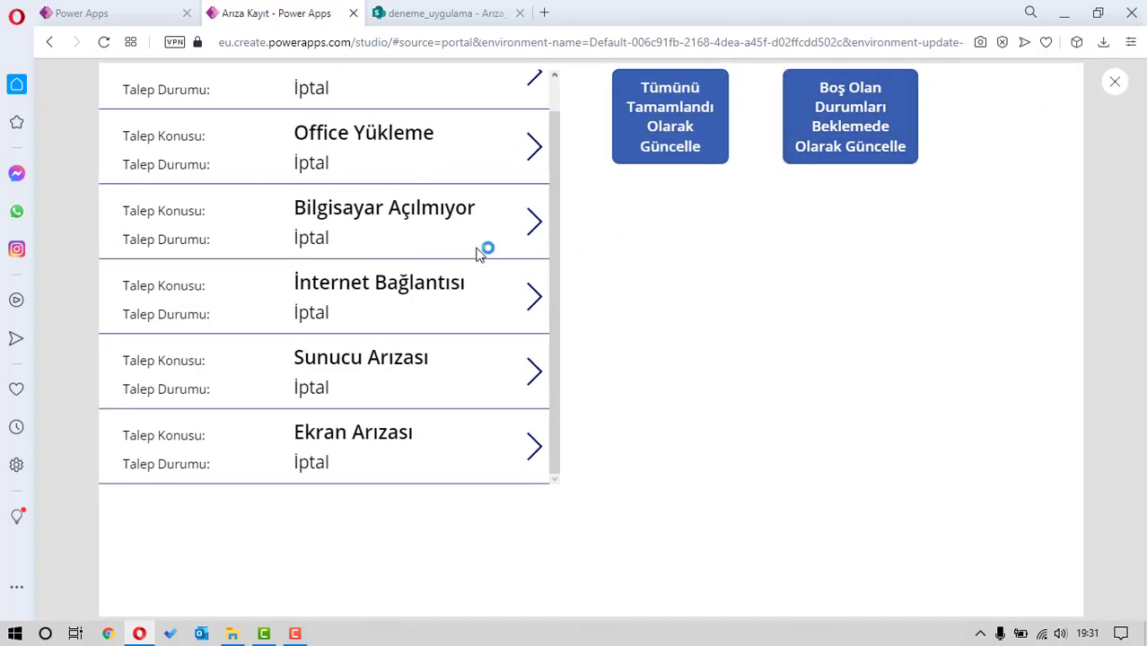
{"action": "left_click", "coordinate": [1112, 84]}
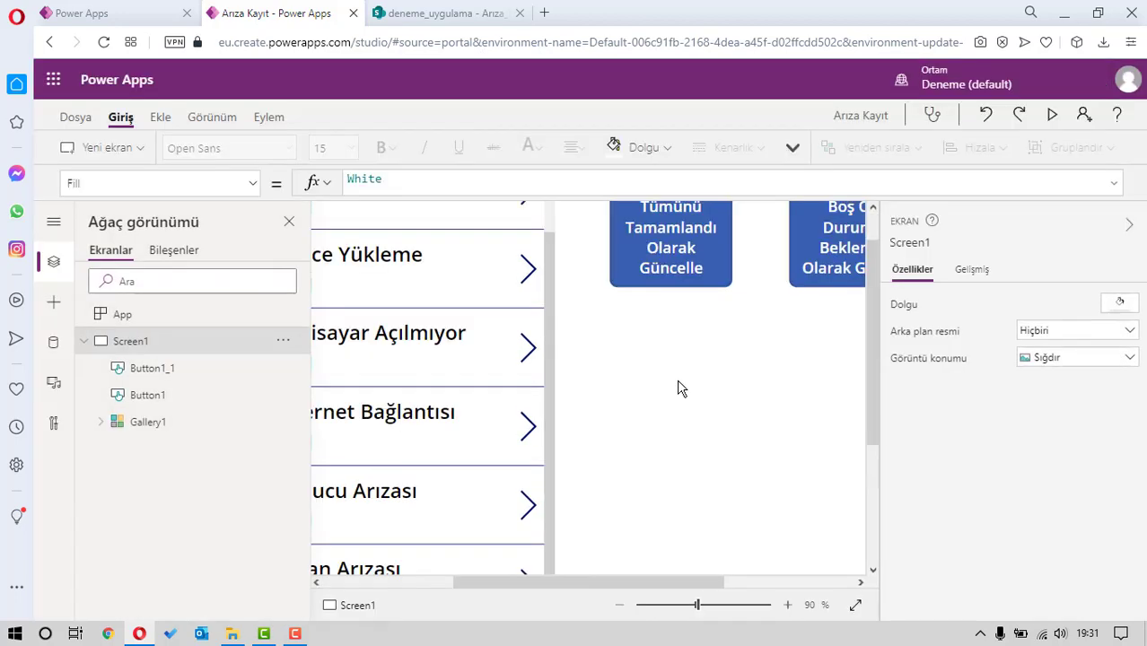
{"action": "left_click", "coordinate": [824, 325]}
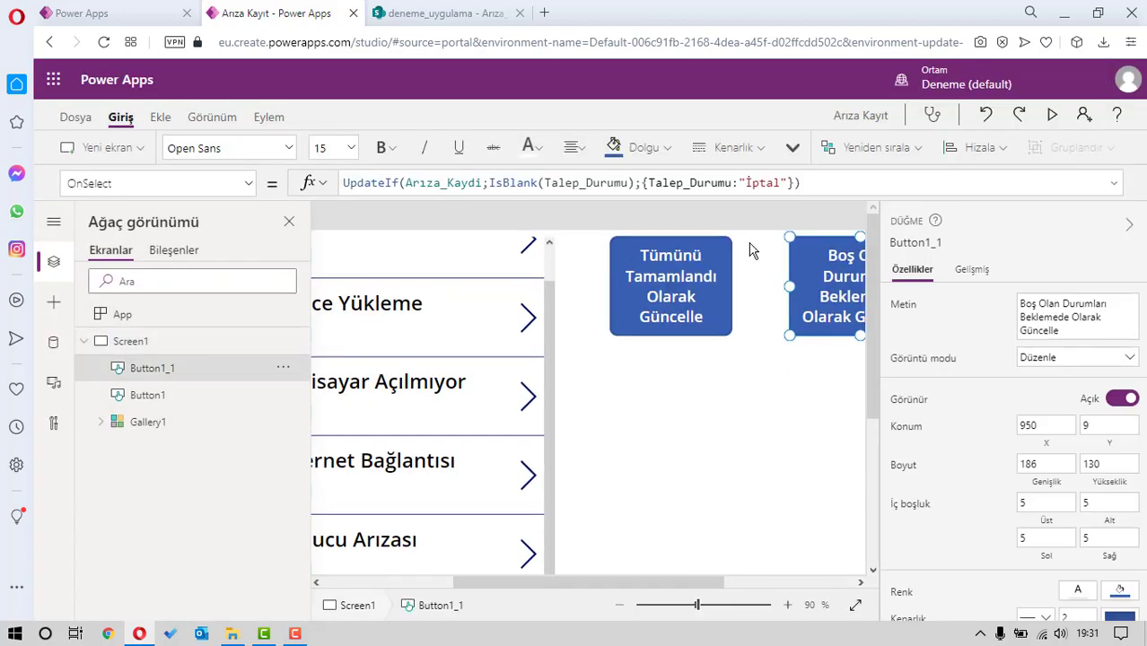
{"action": "left_click", "coordinate": [725, 405]}
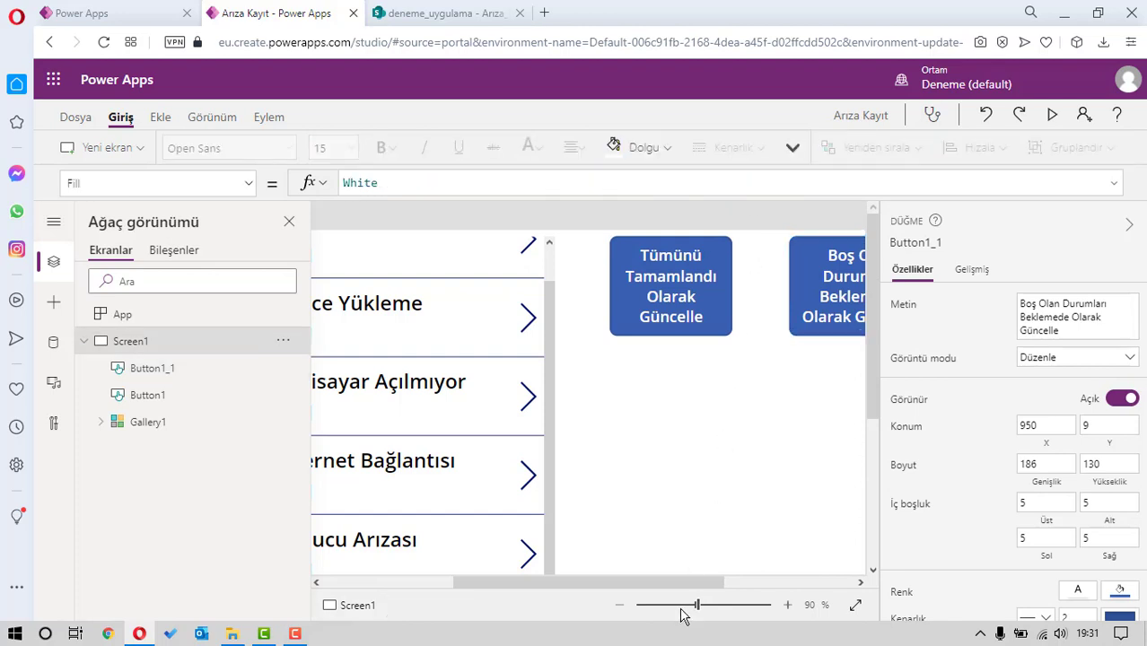
{"action": "left_click_drag", "start_coordinate": [695, 582], "coordinate": [636, 582]}
In grid view, clear the Talep_Durumu of Sunucu Arızası and Ekran Arızası and save
{"action": "left_click", "coordinate": [467, 13]}
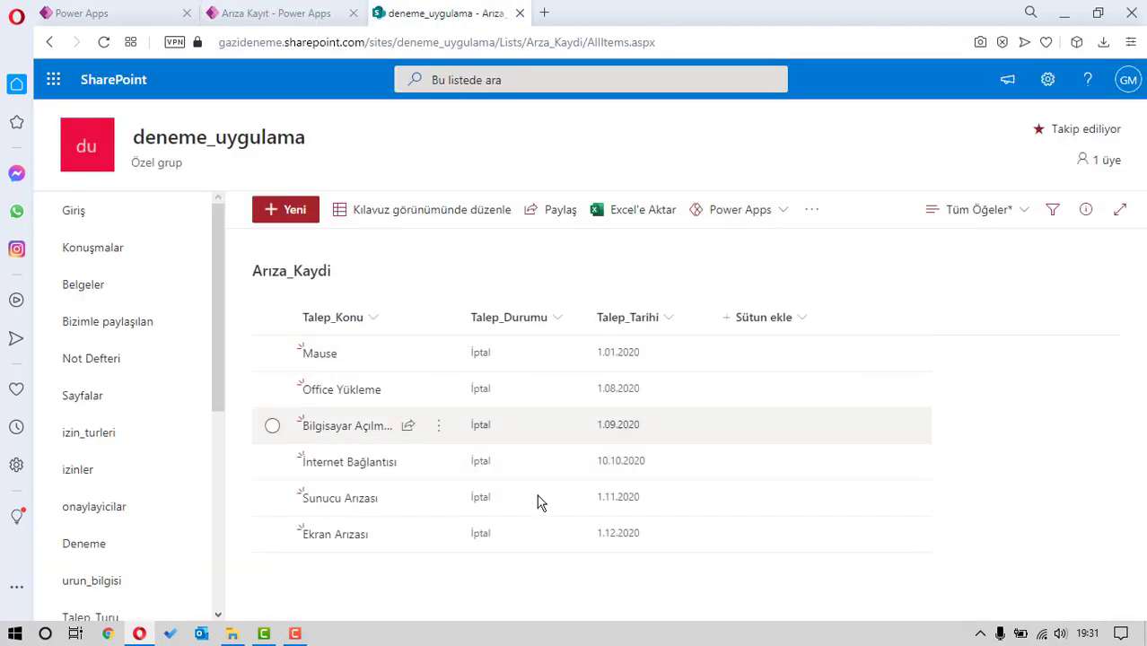
{"action": "left_click", "coordinate": [518, 499]}
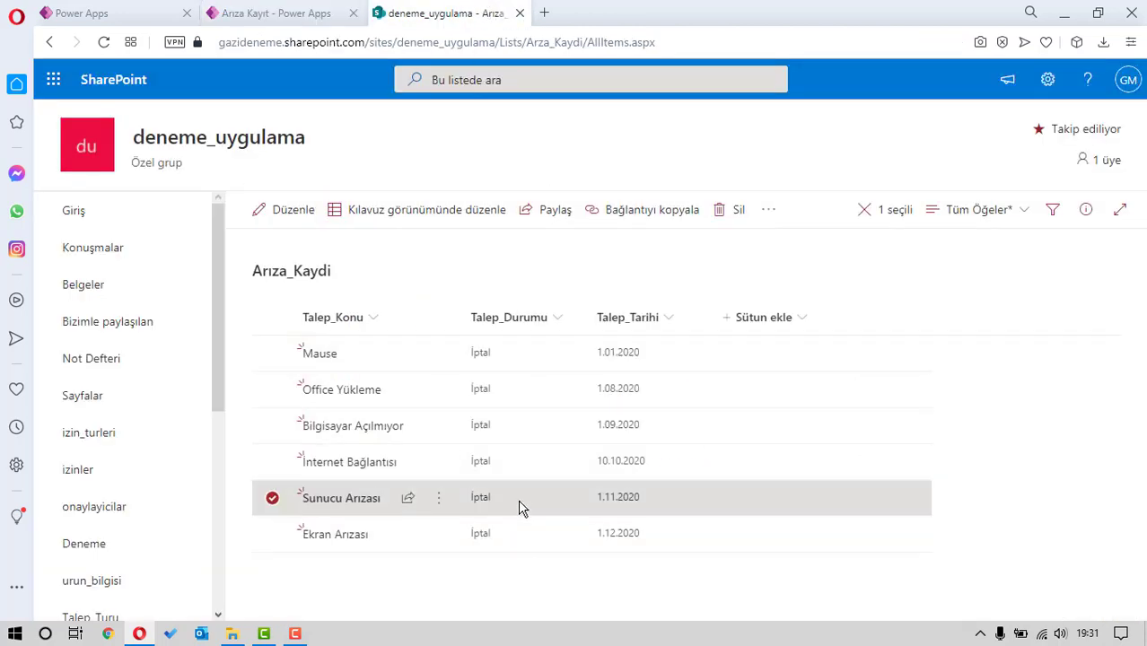
{"action": "left_click", "coordinate": [432, 219]}
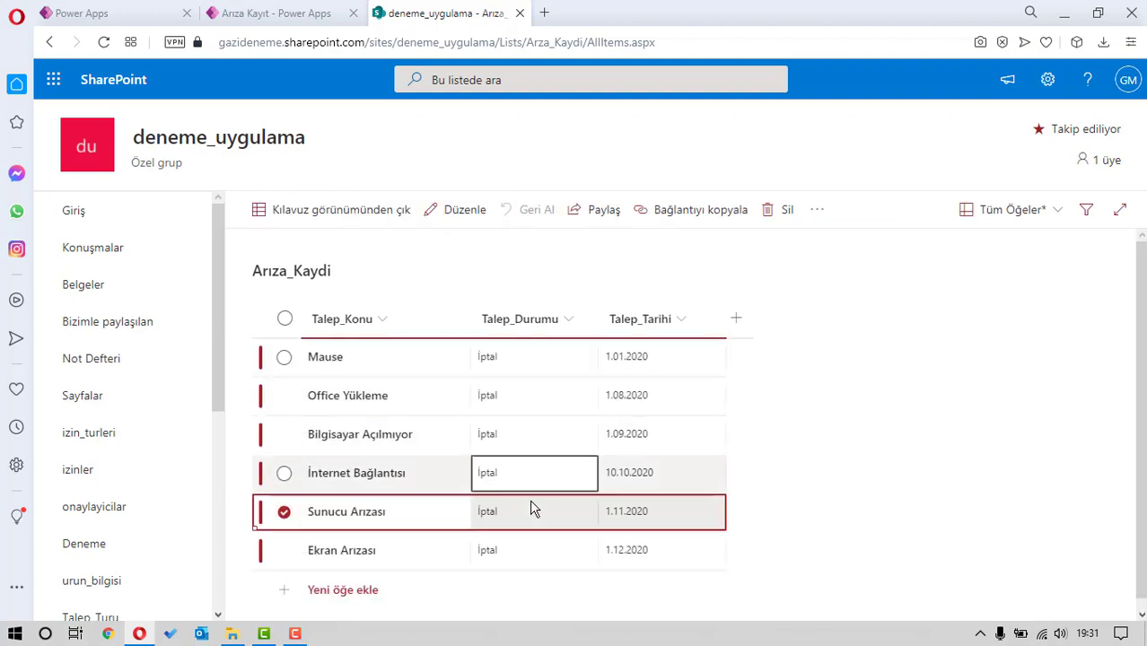
{"action": "left_click", "coordinate": [529, 510]}
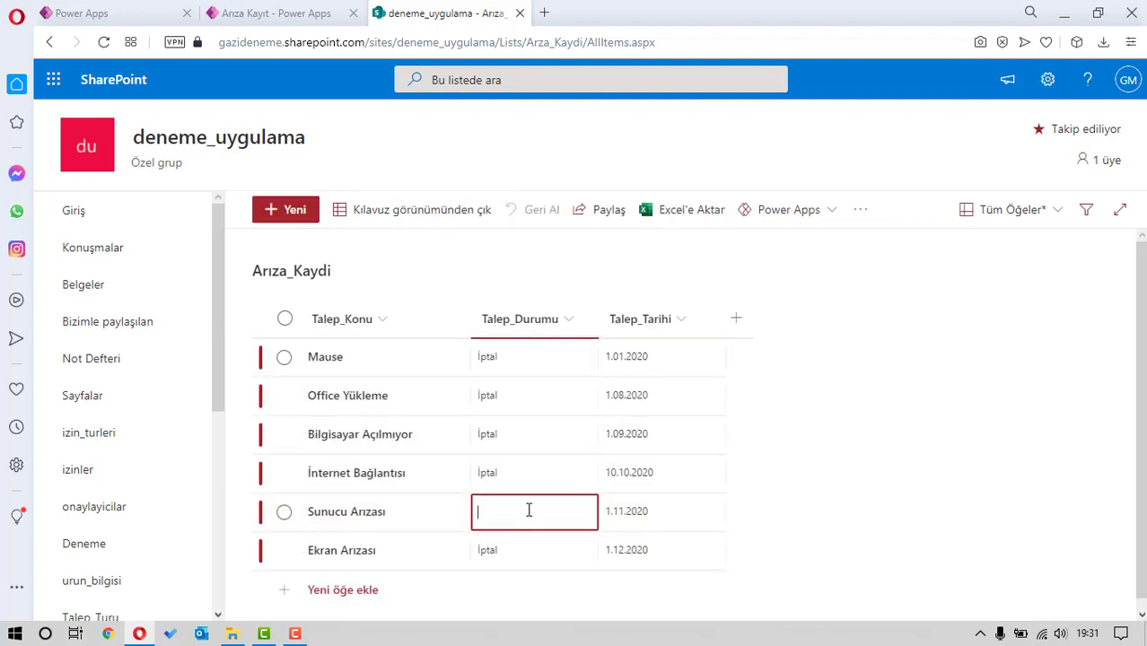
{"action": "left_click", "coordinate": [529, 550]}
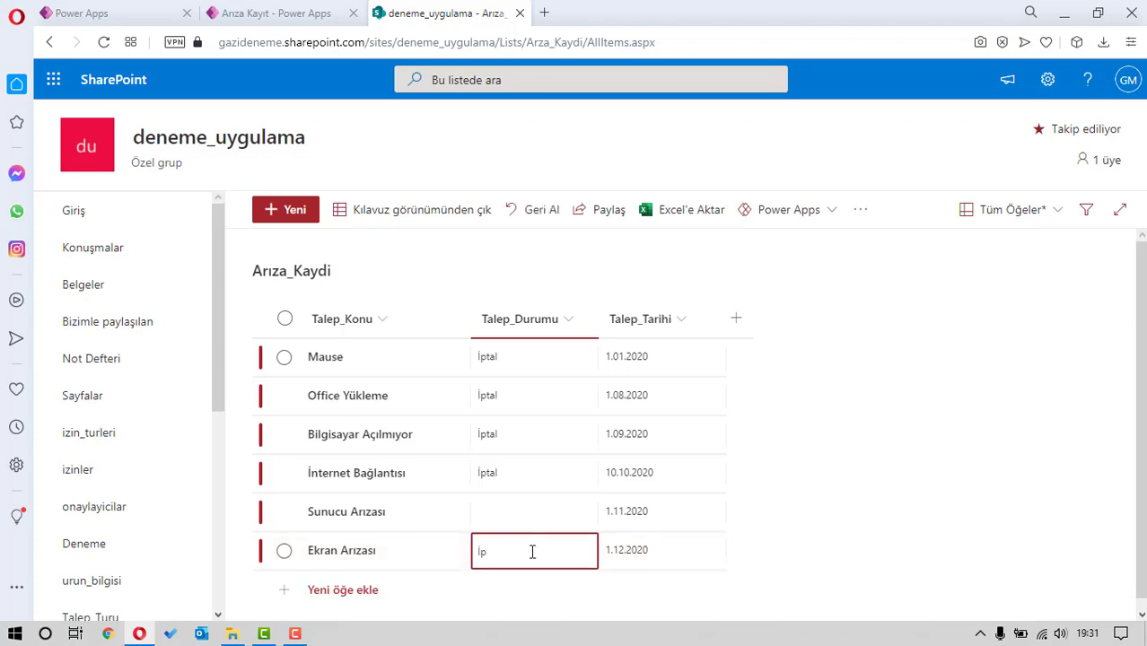
{"action": "left_click", "coordinate": [427, 212]}
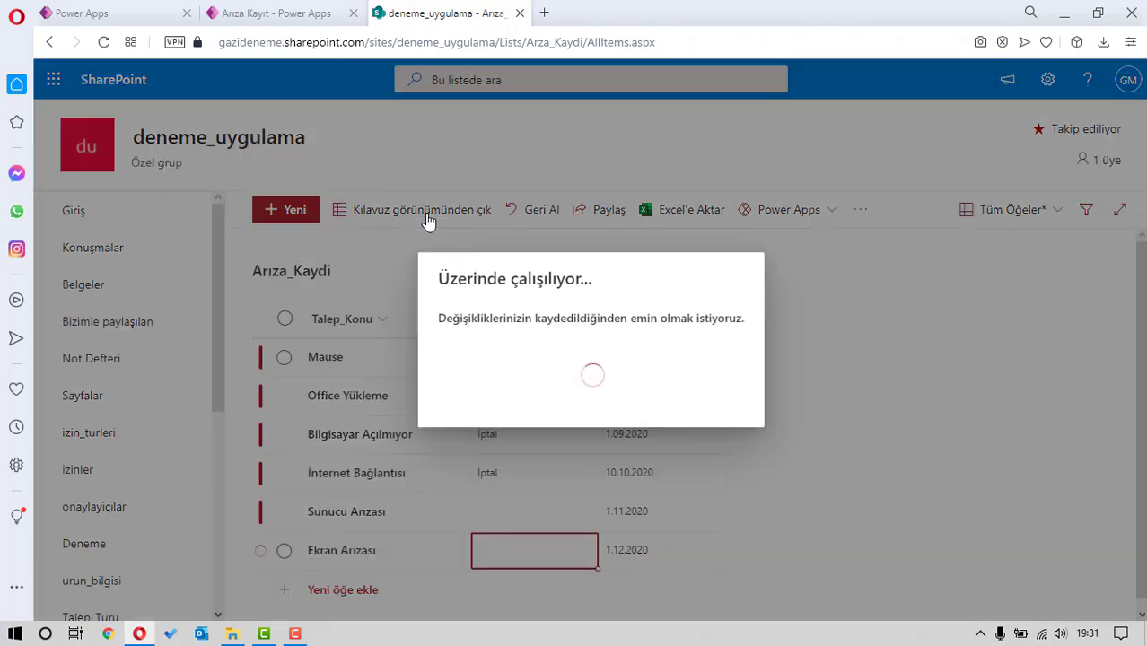
Reload the Power Apps studio and open Arıza Kayıt from the list of apps
{"action": "left_click", "coordinate": [266, 13]}
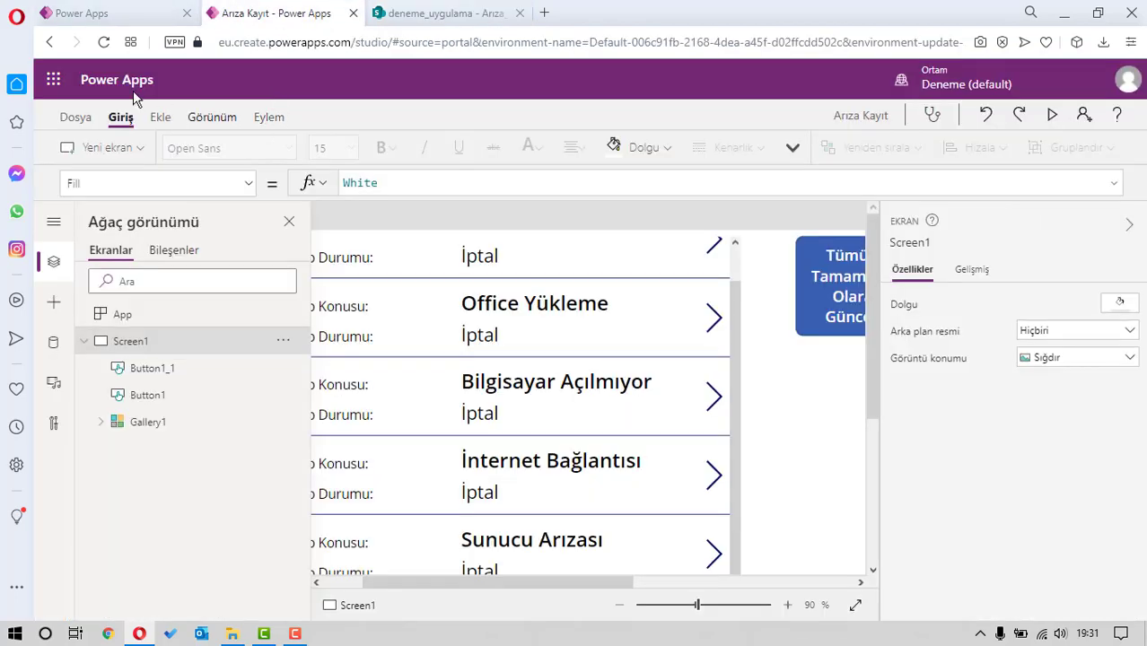
{"action": "left_click", "coordinate": [103, 42]}
{"action": "left_click", "coordinate": [687, 352]}
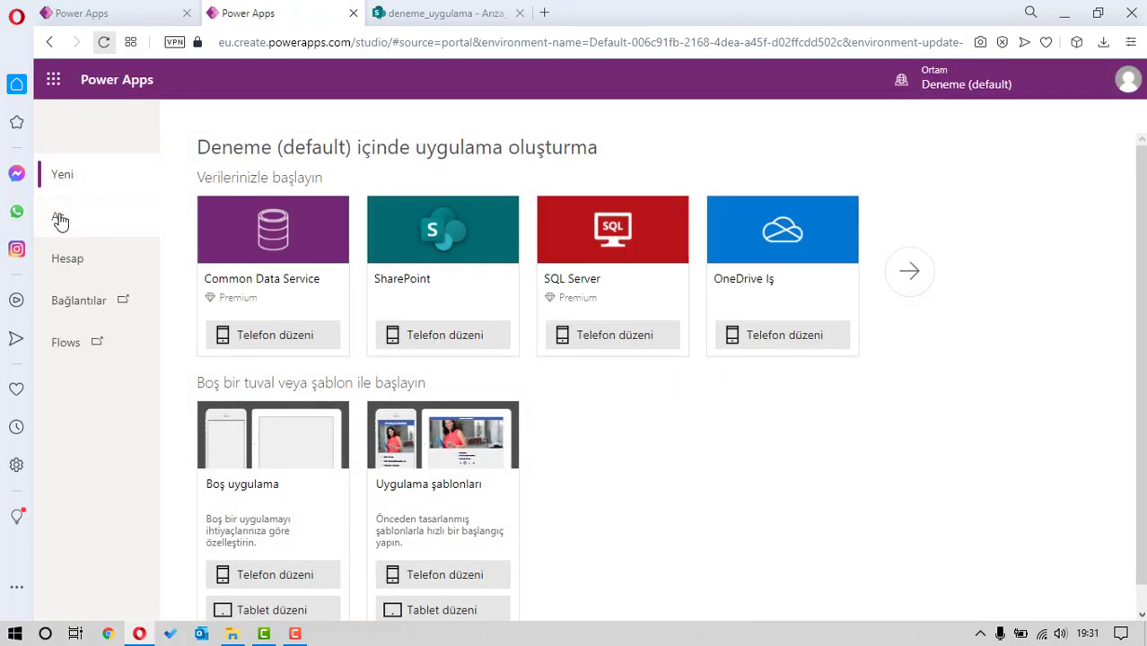
{"action": "left_click", "coordinate": [57, 219]}
{"action": "left_click", "coordinate": [549, 232]}
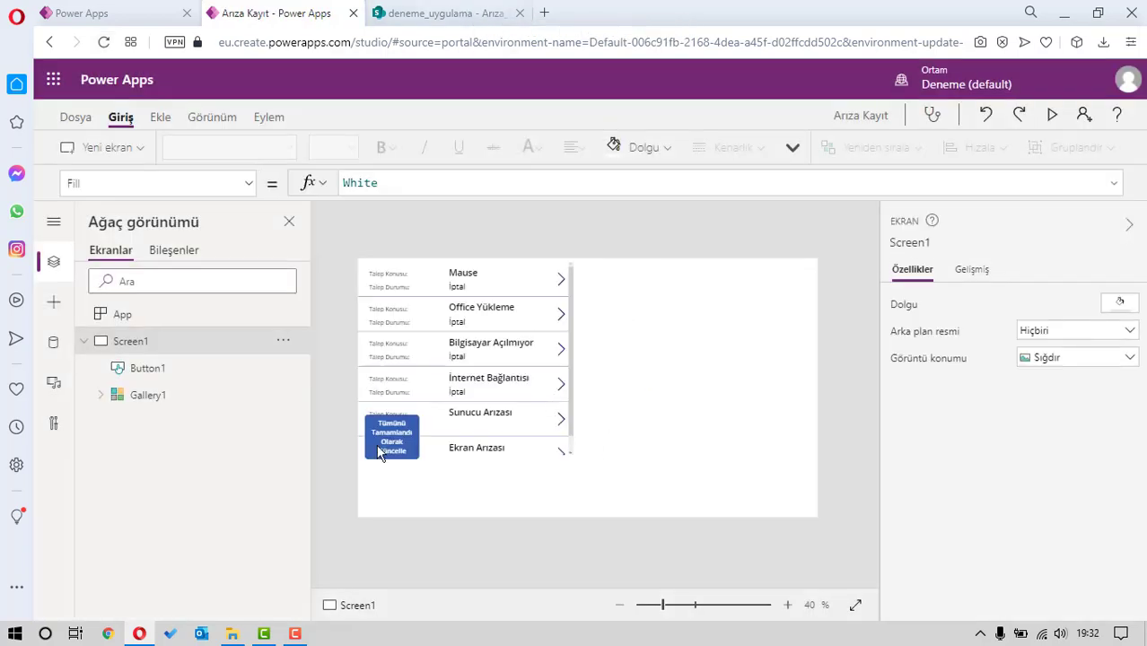
Move the button to the top right and paste a duplicate further to its right
{"action": "left_click_drag", "start_coordinate": [391, 441], "coordinate": [658, 287]}
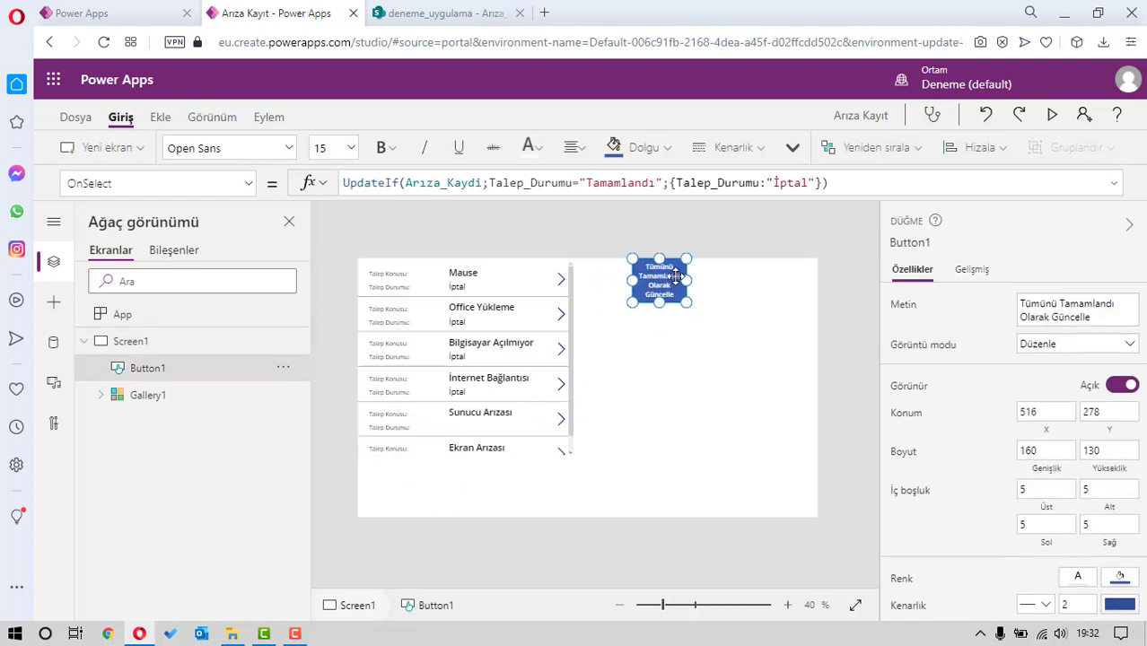
{"action": "key", "text": "ctrl+c"}
{"action": "key", "text": "ctrl+v"}
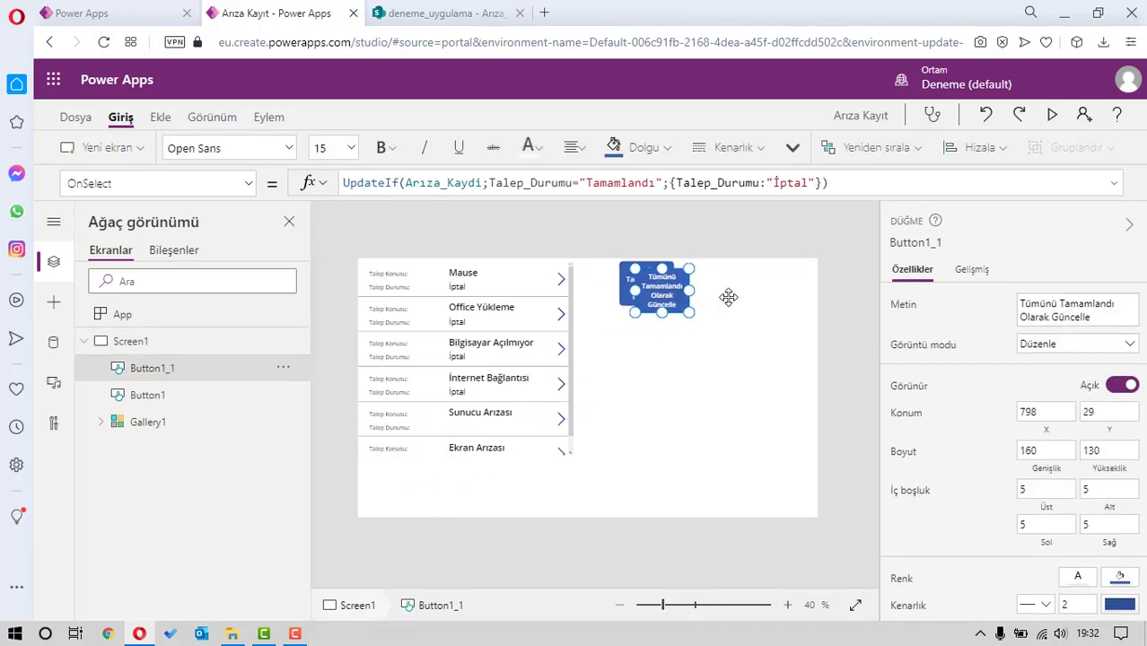
{"action": "left_click_drag", "start_coordinate": [669, 305], "coordinate": [754, 304]}
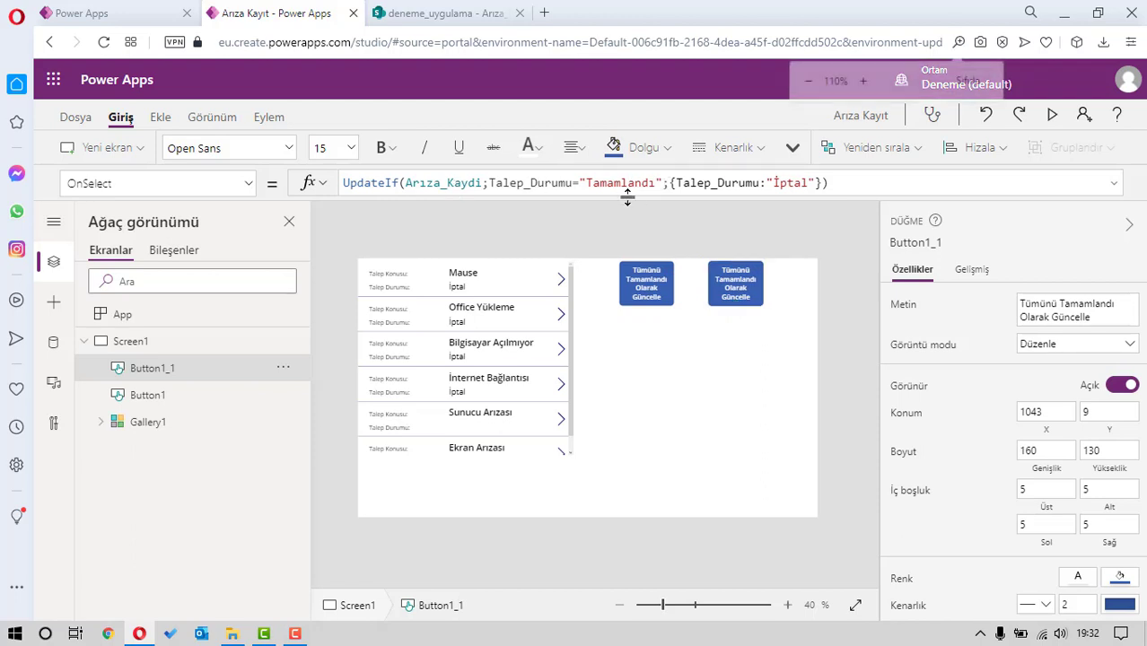
Change the formula to UpdateIf(Arıza_Kaydi;IsBlank(Talep_Durumu);{Talep_Durumu:"Beklemede"})
{"action": "key", "text": "ctrl+plus"}
{"action": "left_click_drag", "start_coordinate": [686, 195], "coordinate": [499, 198]}
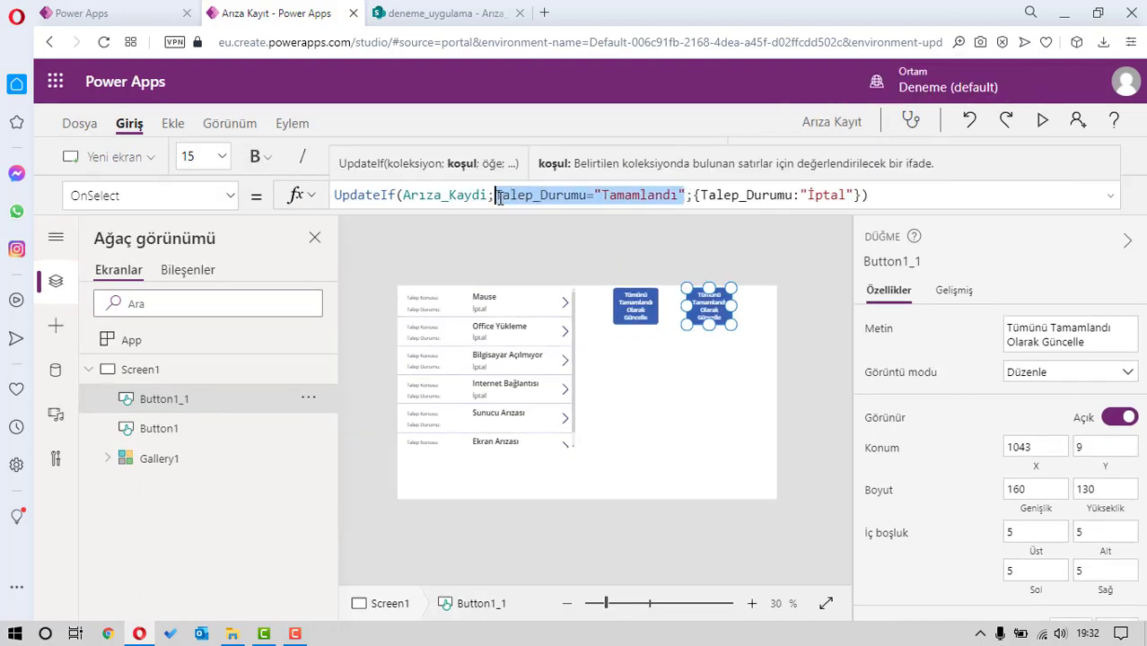
{"action": "key", "text": "BackSpace"}
{"action": "type", "text": "isb"}
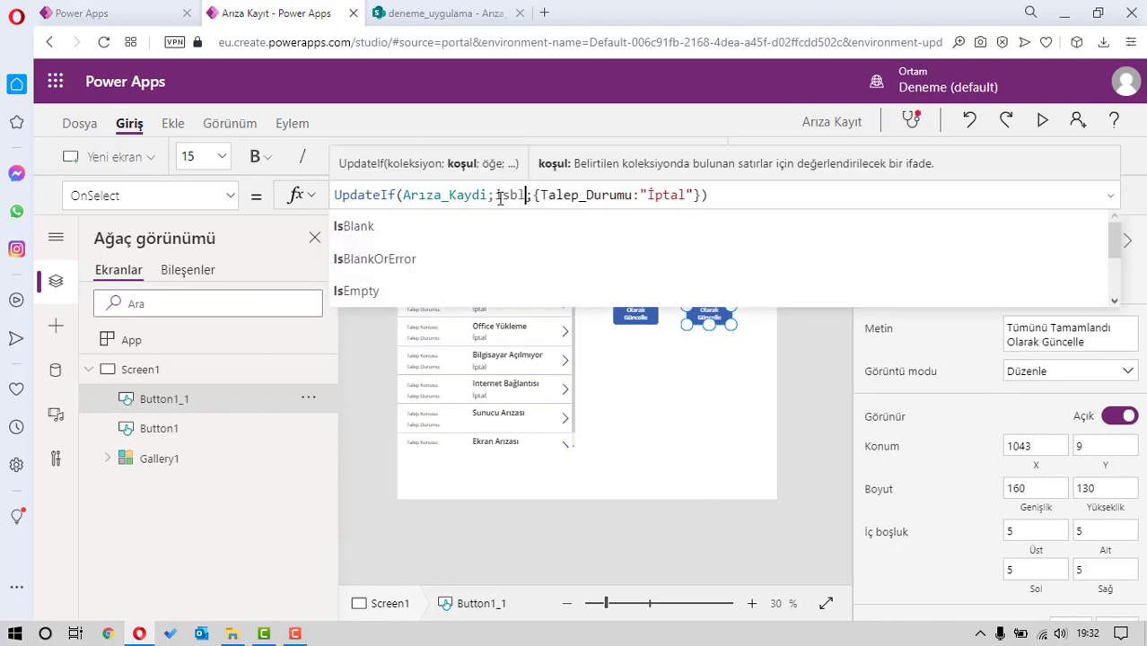
{"action": "type", "text": "l"}
{"action": "left_click", "coordinate": [567, 231]}
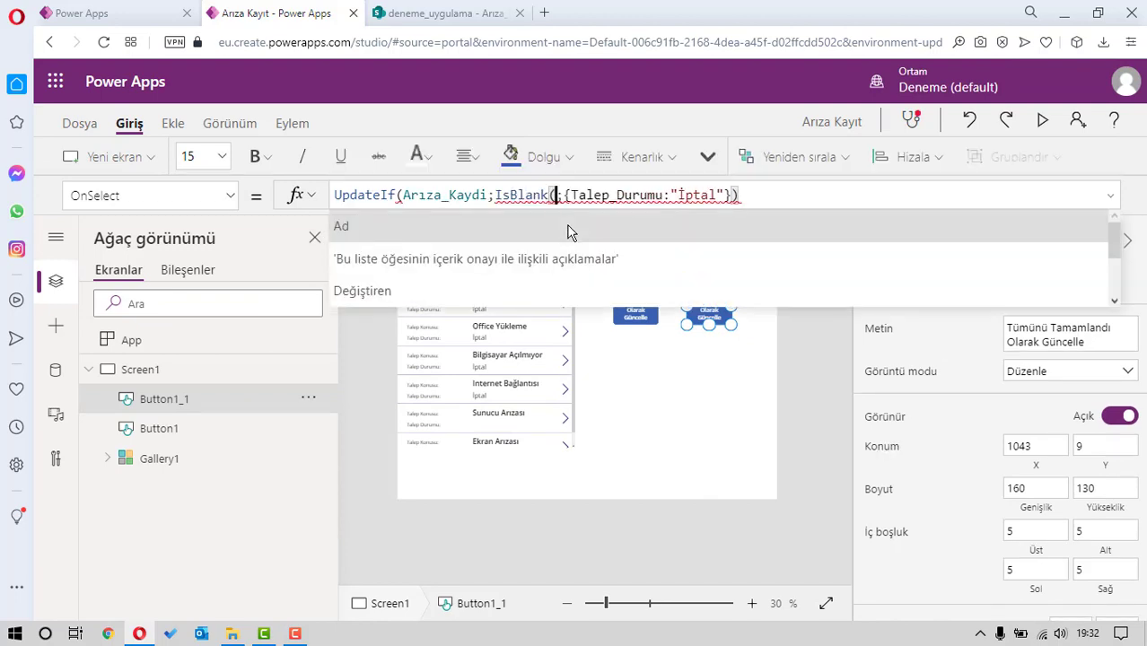
{"action": "type", "text": "talep"}
{"action": "left_click", "coordinate": [568, 231]}
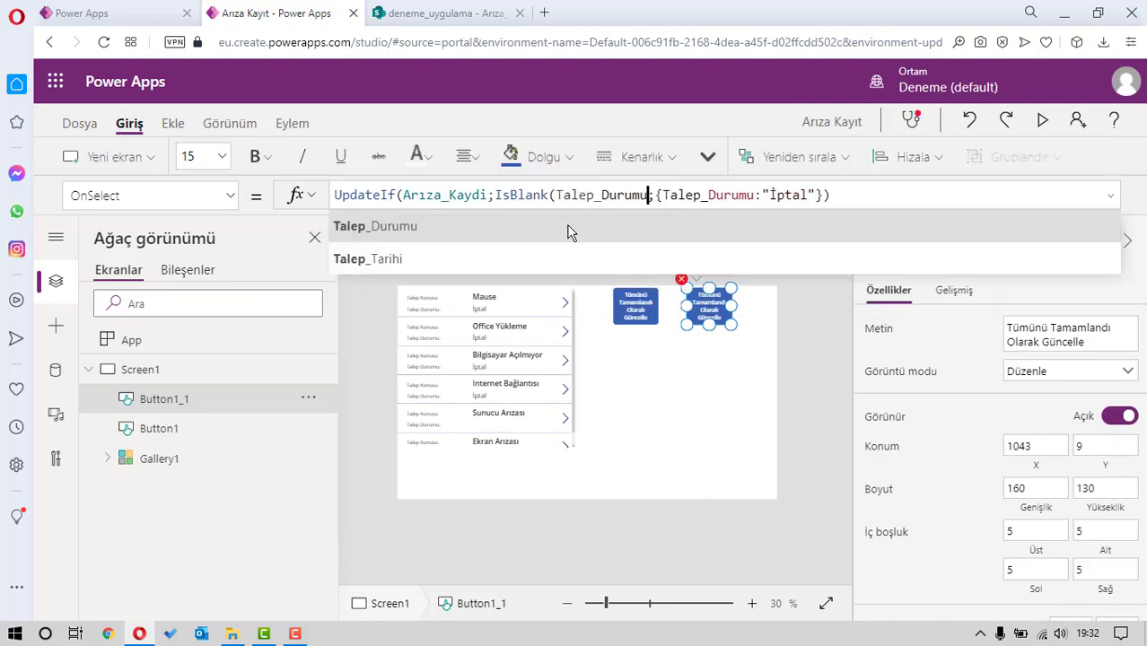
{"action": "type", "text": ")"}
{"action": "double_click", "coordinate": [778, 194]}
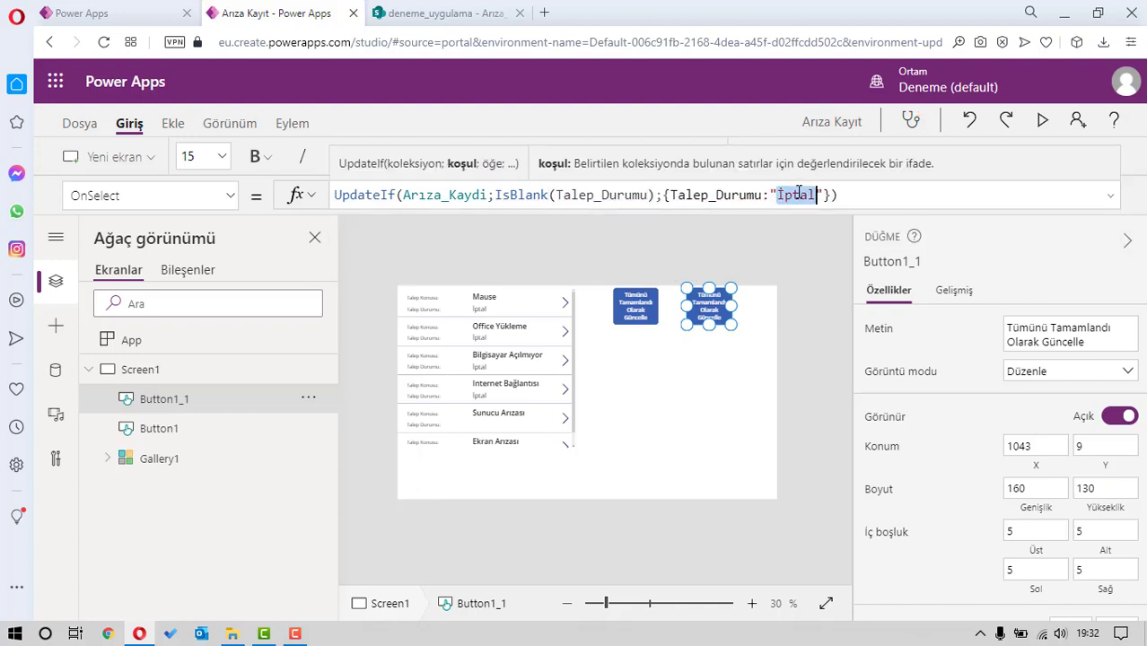
{"action": "type", "text": "Beklemede"}
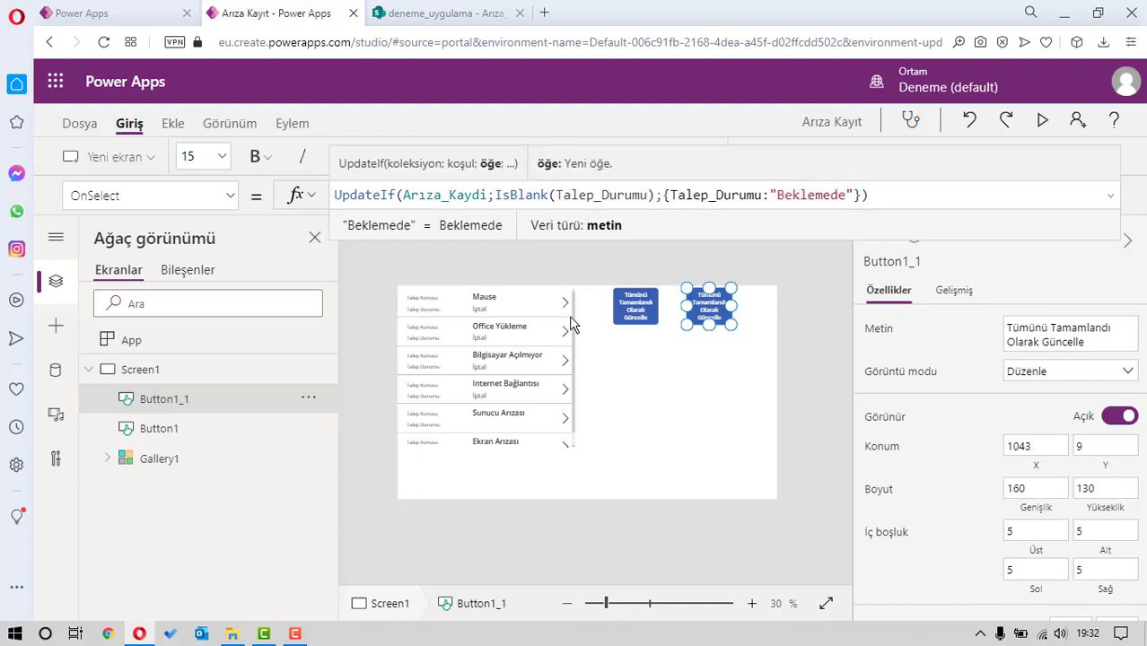
{"action": "left_click", "coordinate": [694, 405]}
Caption the second button 'Boş Olanları Beklemede Olarak Güncelle'
{"action": "scroll", "coordinate": [765, 481], "scroll_direction": "down", "scroll_amount": 2}
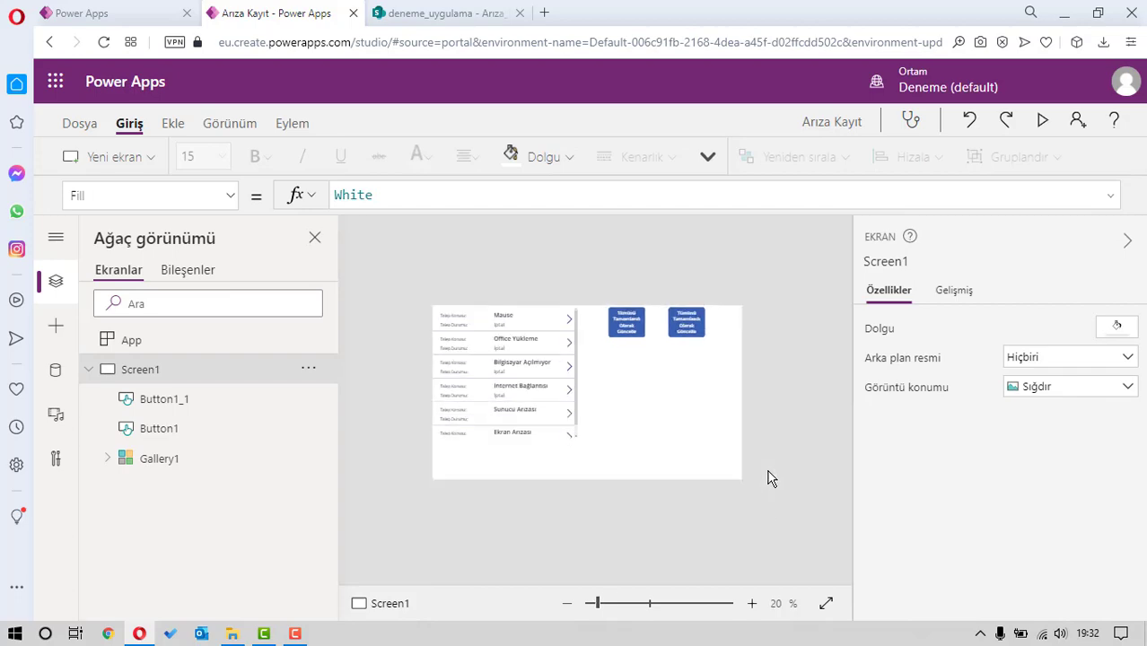
{"action": "scroll", "coordinate": [760, 463], "scroll_direction": "up", "scroll_amount": 3}
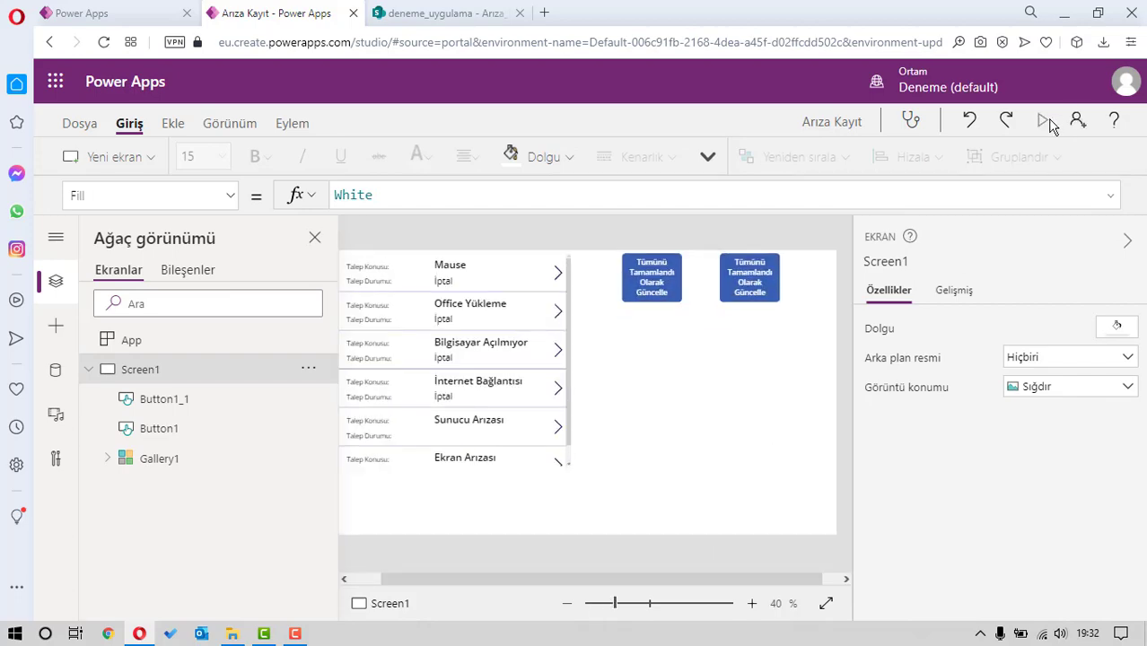
{"action": "left_click", "coordinate": [1046, 122]}
{"action": "left_click", "coordinate": [1109, 84]}
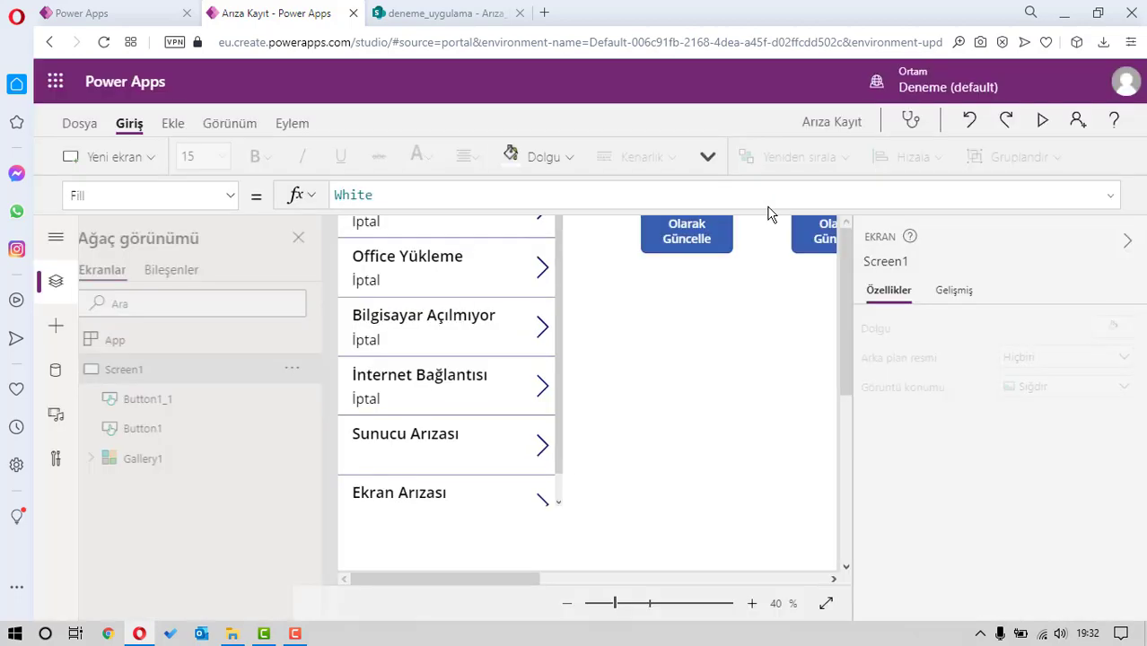
{"action": "left_click", "coordinate": [732, 289]}
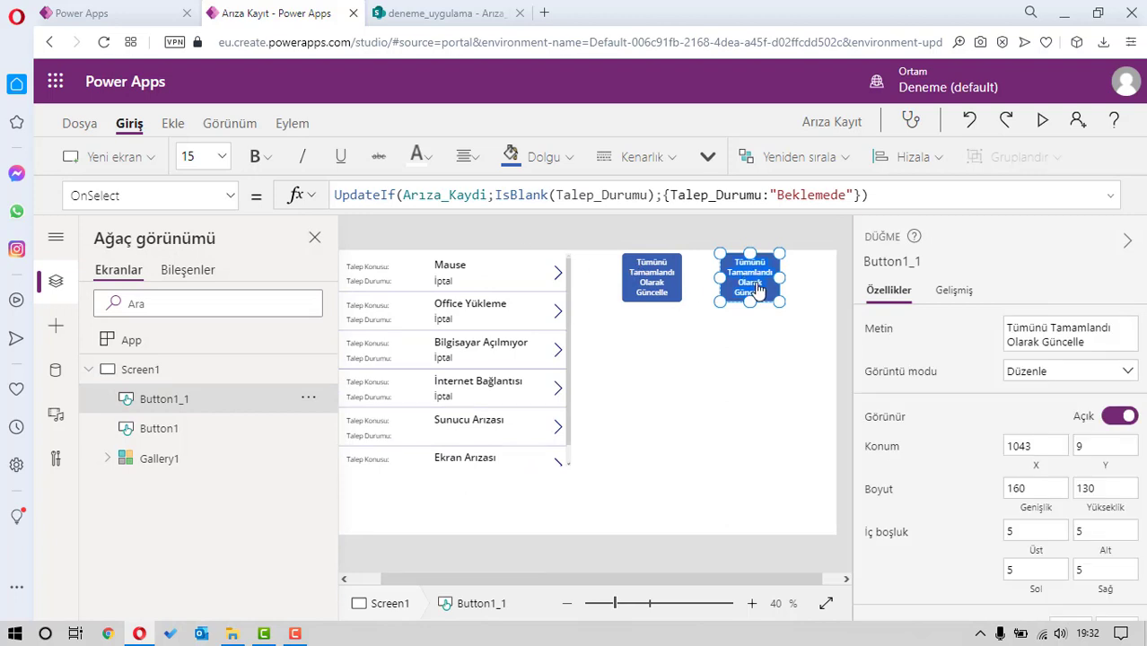
{"action": "type", "text": "Boş Olanları Bek"}
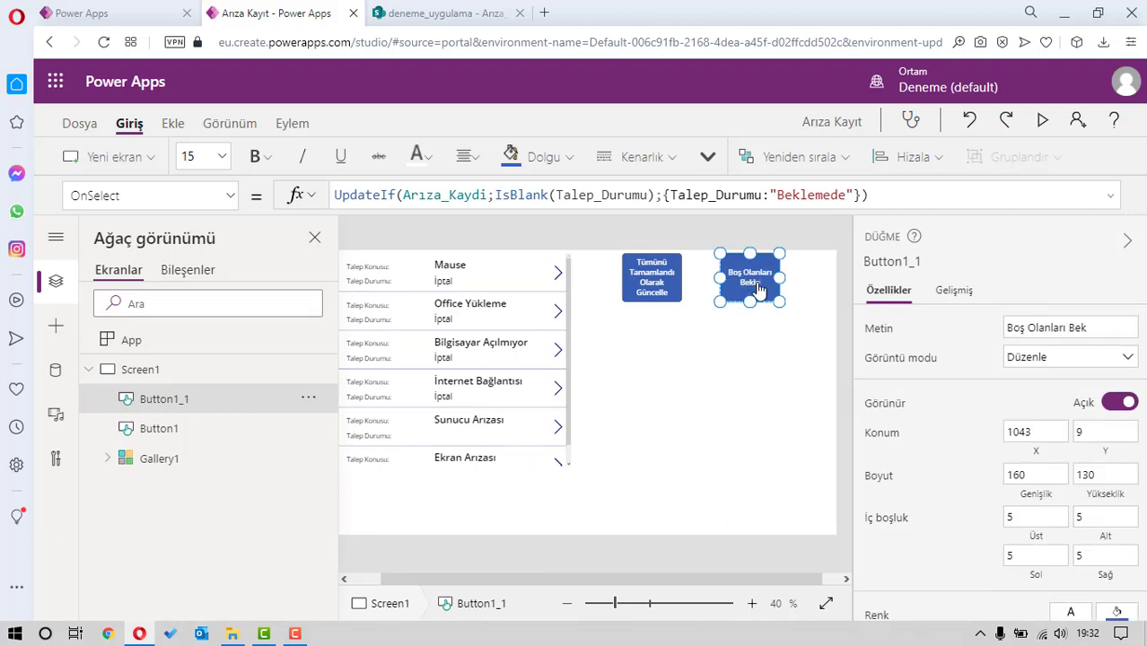
{"action": "type", "text": "lemede Olak"}
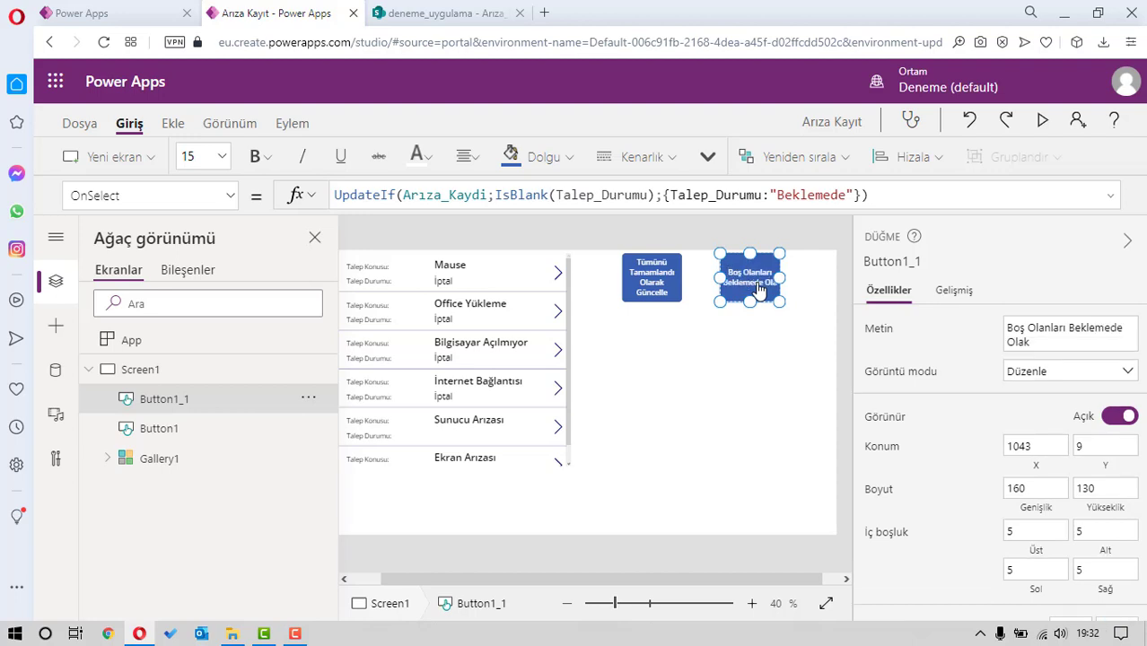
{"action": "key", "text": "BackSpace"}
{"action": "type", "text": "rak G"}
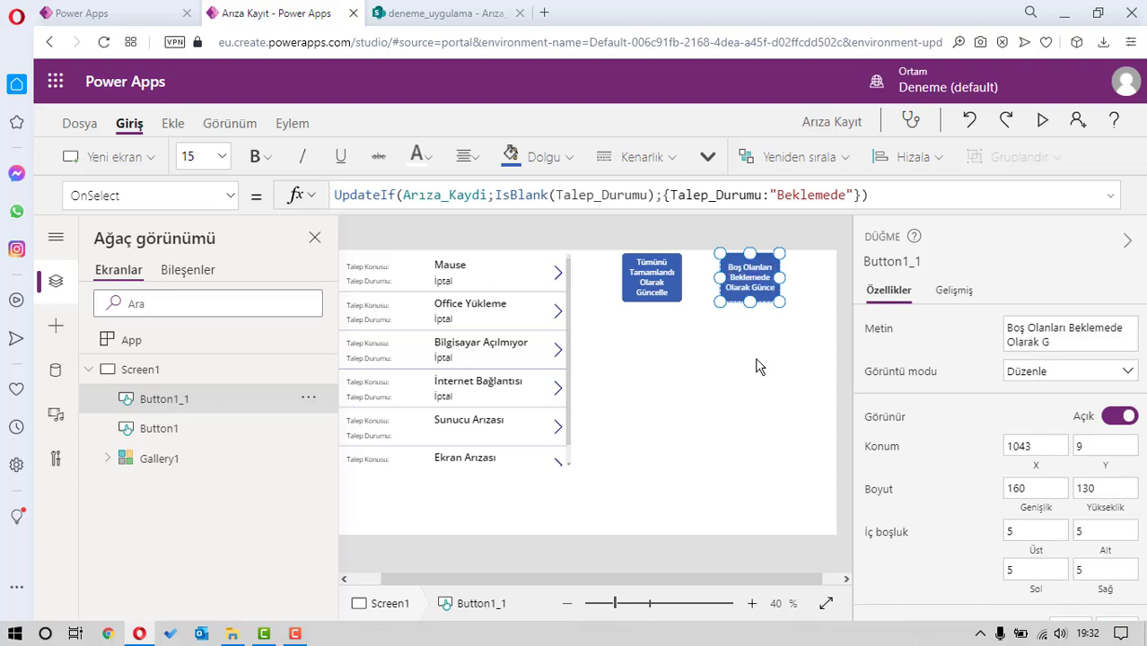
{"action": "type", "text": "üncelle"}
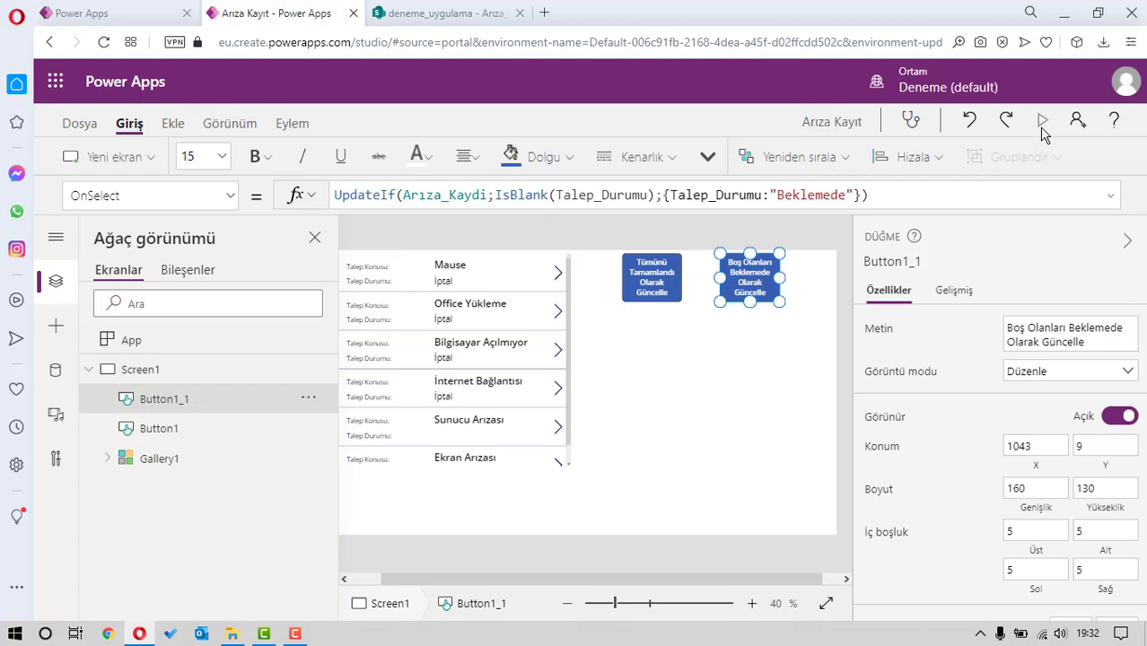
Run the app in preview, press the new button, and switch to the SharePoint list
{"action": "left_click", "coordinate": [1042, 121]}
{"action": "left_click", "coordinate": [934, 154]}
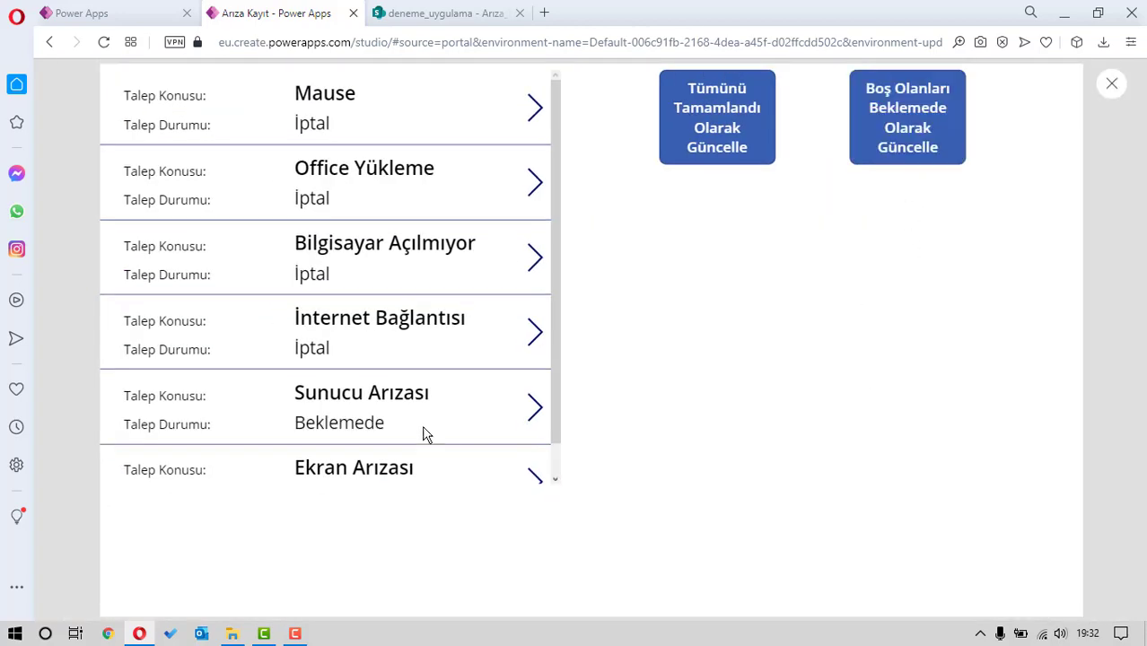
{"action": "key", "text": "ctrl+Tab"}
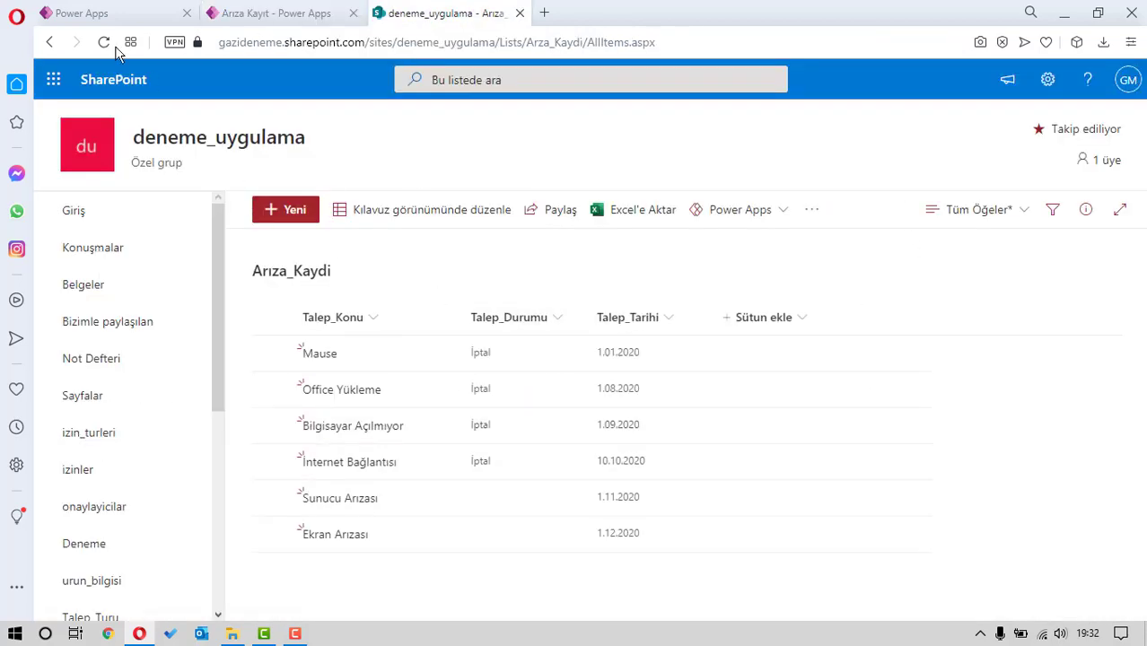
Reload the list and add a single-line text column named Aciliyet
{"action": "left_click", "coordinate": [104, 42]}
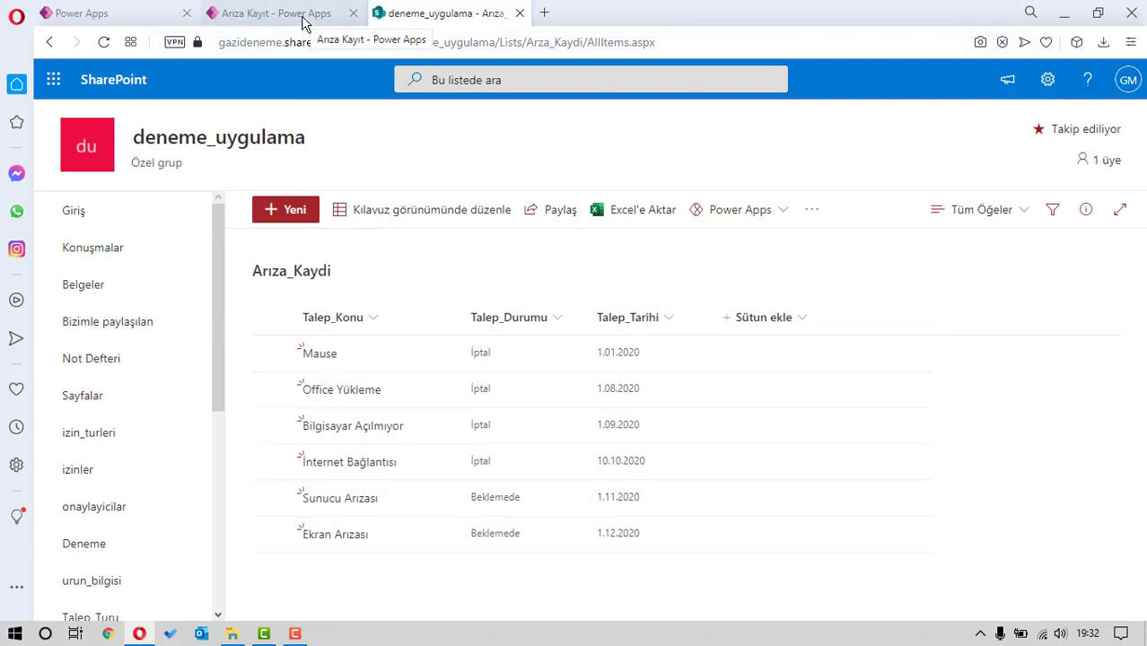
{"action": "left_click", "coordinate": [763, 320]}
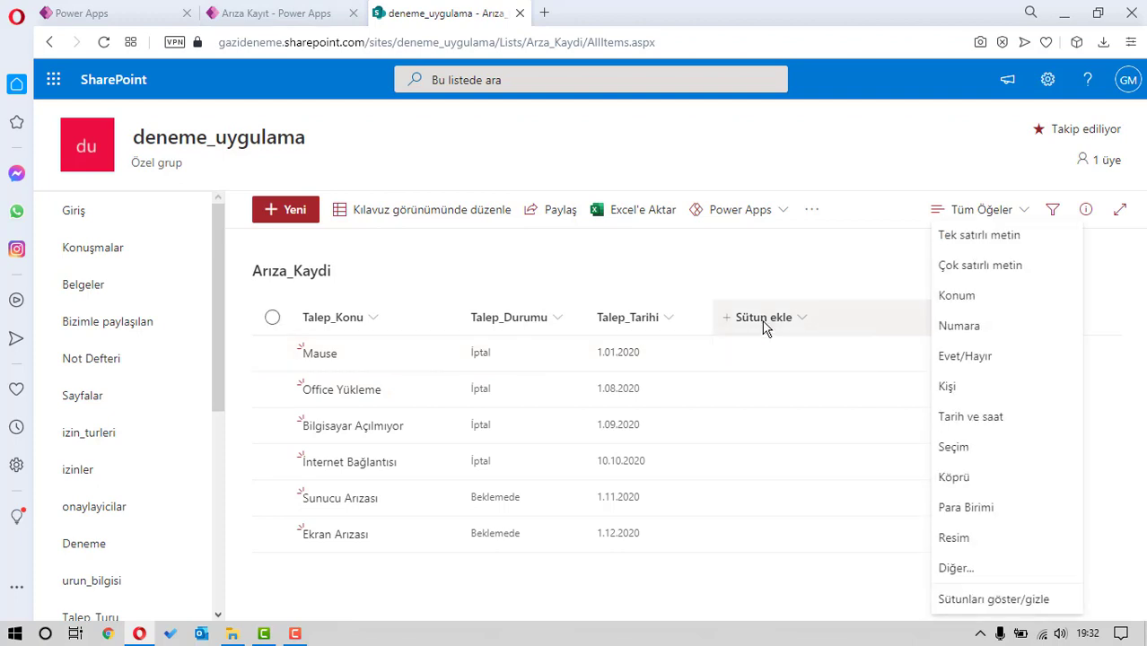
{"action": "left_click", "coordinate": [959, 239]}
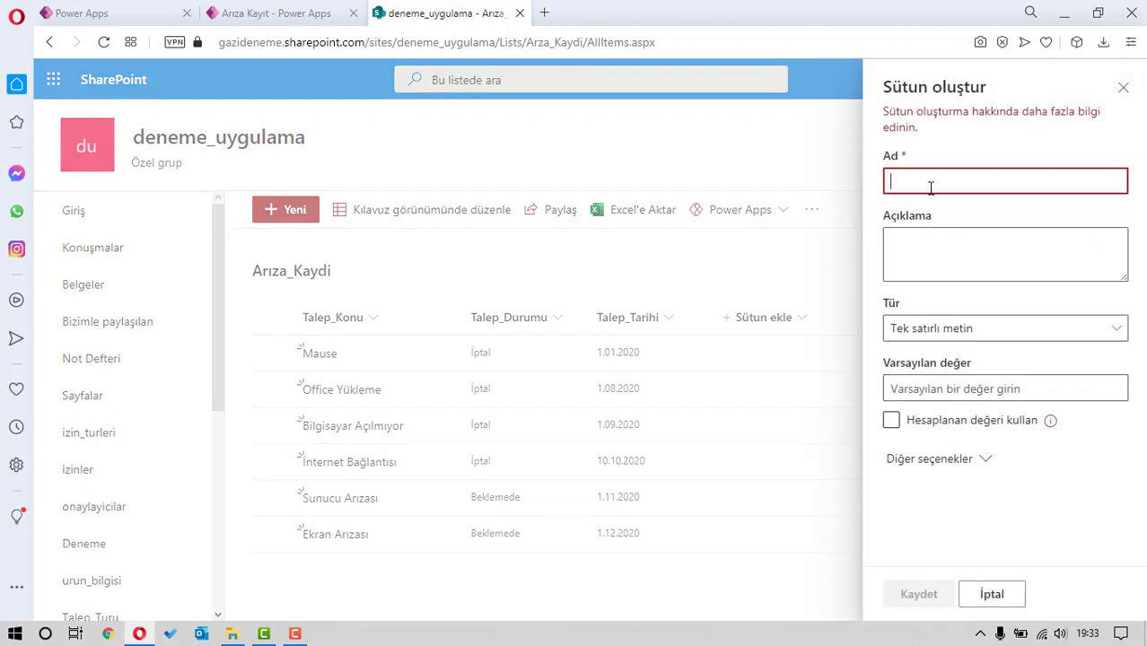
{"action": "type", "text": "Aciliyet"}
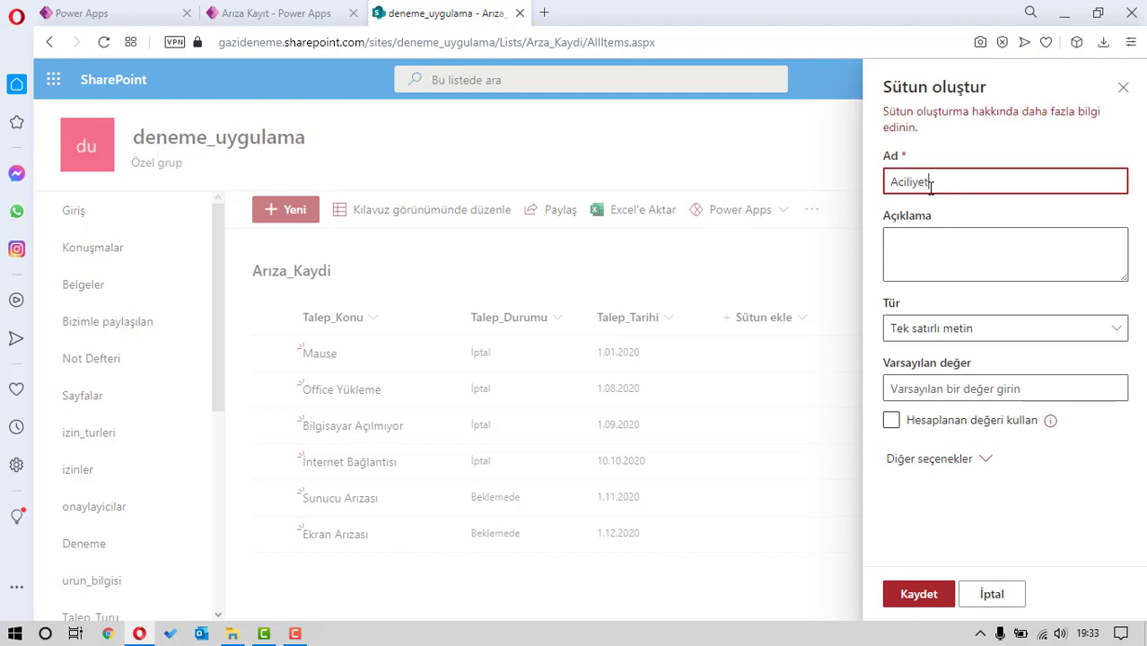
{"action": "left_click", "coordinate": [932, 596]}
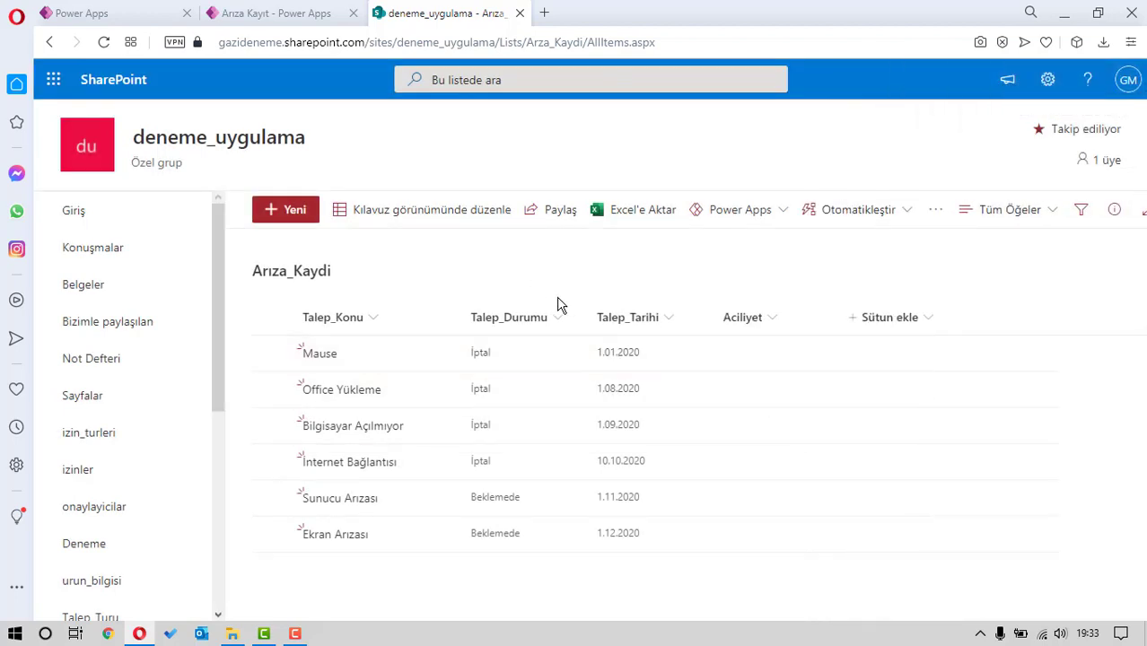
In grid view, enter Aciliyet values 50, 40, 30, 60, 80 and 90, then save
{"action": "left_click", "coordinate": [473, 218]}
{"action": "left_click", "coordinate": [773, 360]}
{"action": "type", "text": "50"}
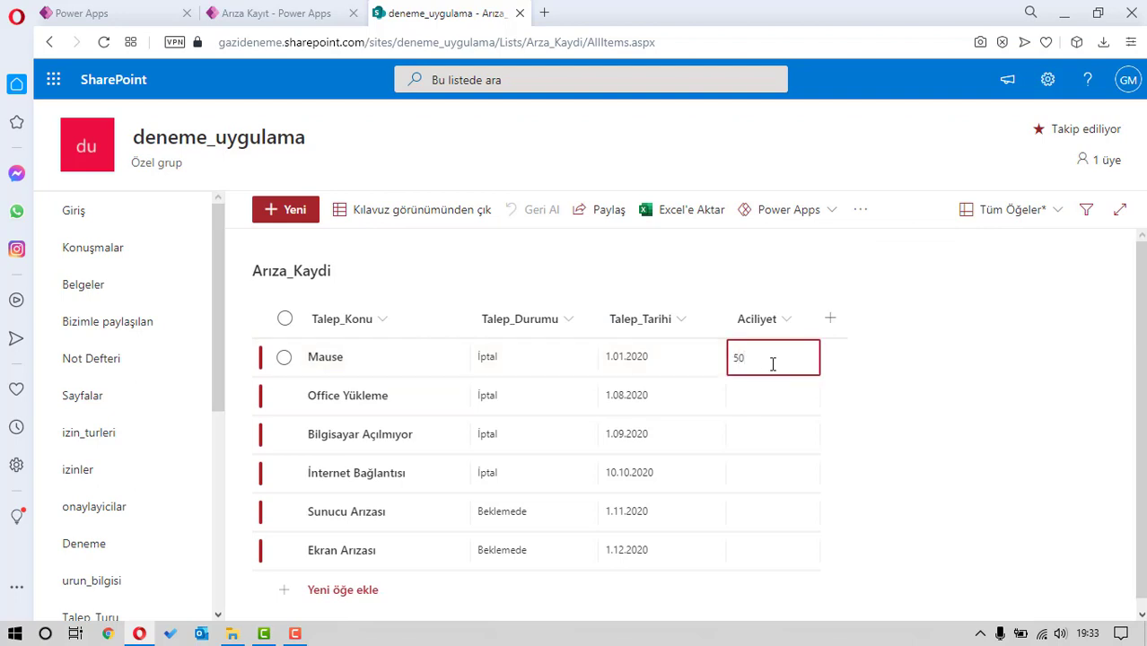
{"action": "left_click", "coordinate": [763, 389]}
{"action": "type", "text": "40"}
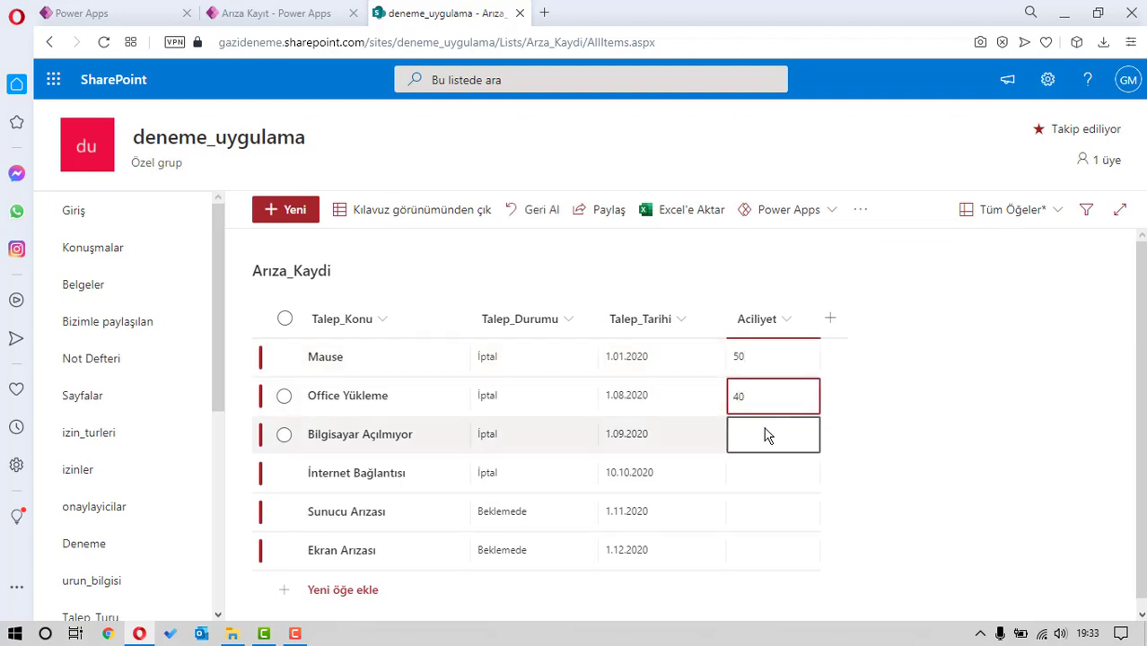
{"action": "left_click", "coordinate": [766, 429]}
{"action": "left_click", "coordinate": [766, 480]}
{"action": "type", "text": "60"}
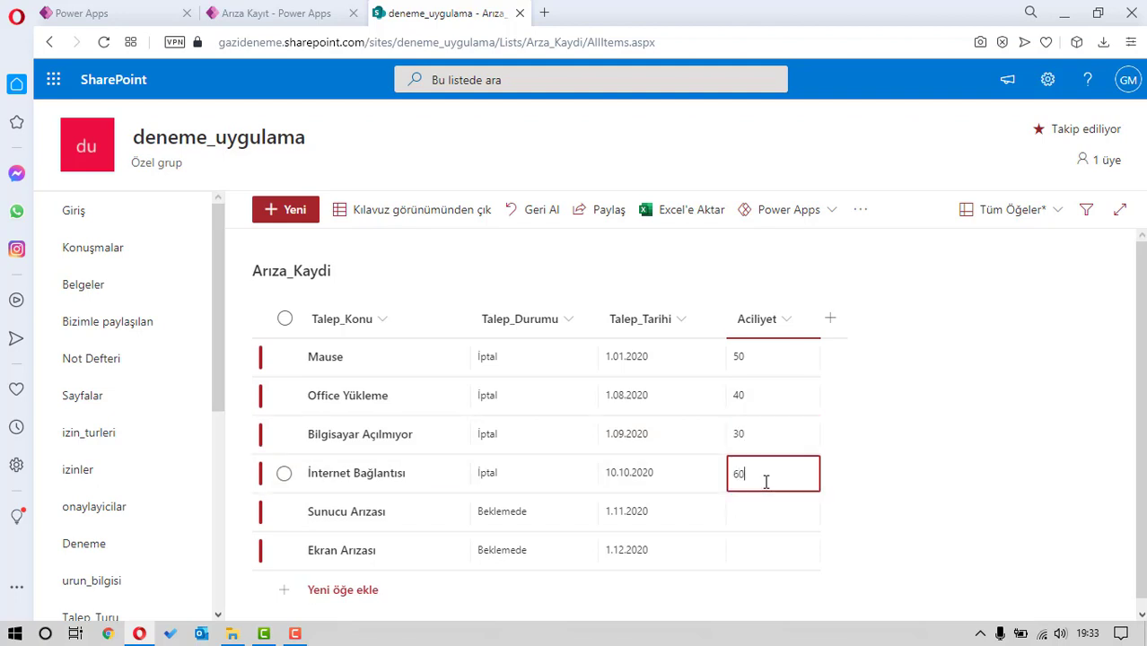
{"action": "left_click", "coordinate": [761, 509]}
{"action": "type", "text": "80"}
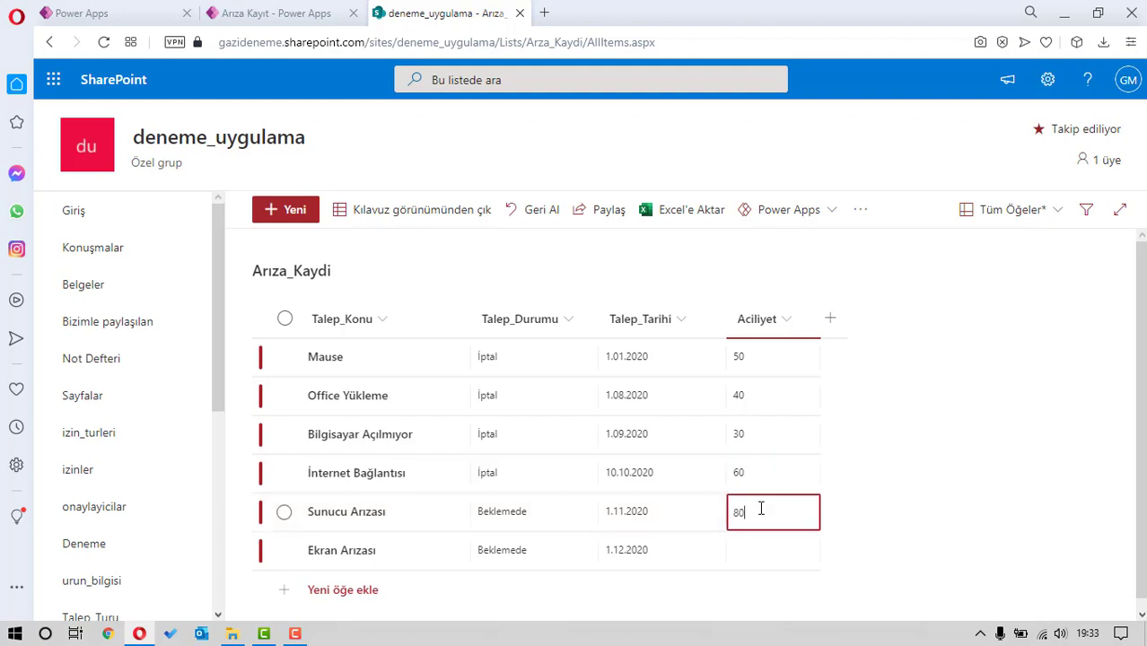
{"action": "left_click", "coordinate": [759, 555]}
{"action": "type", "text": "90"}
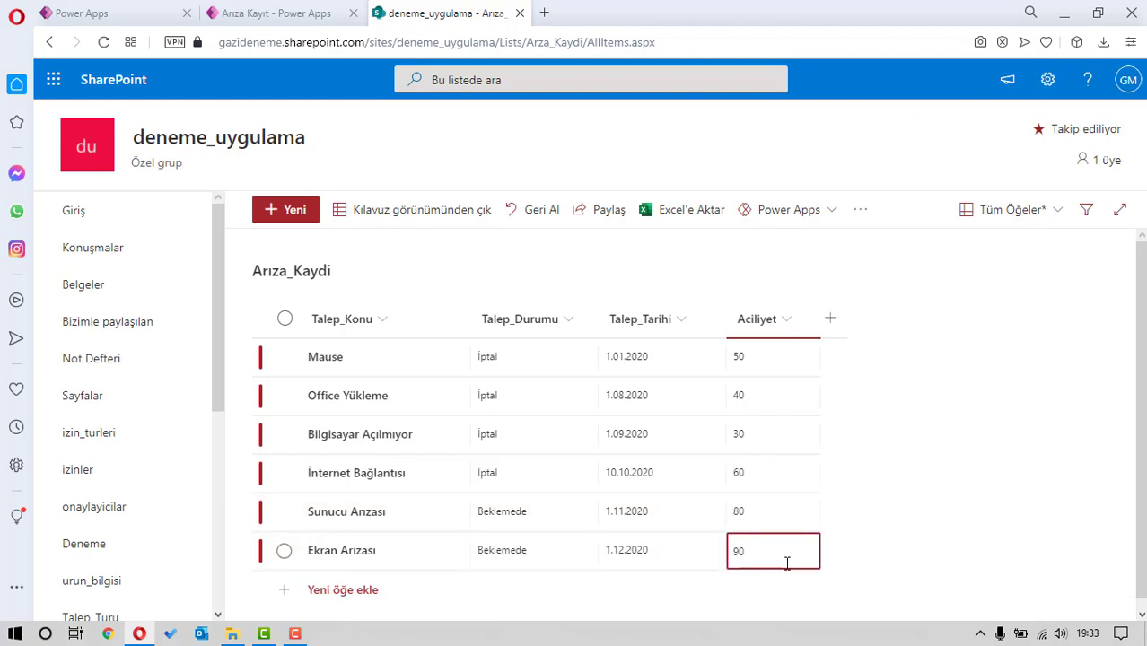
{"action": "left_click", "coordinate": [445, 216]}
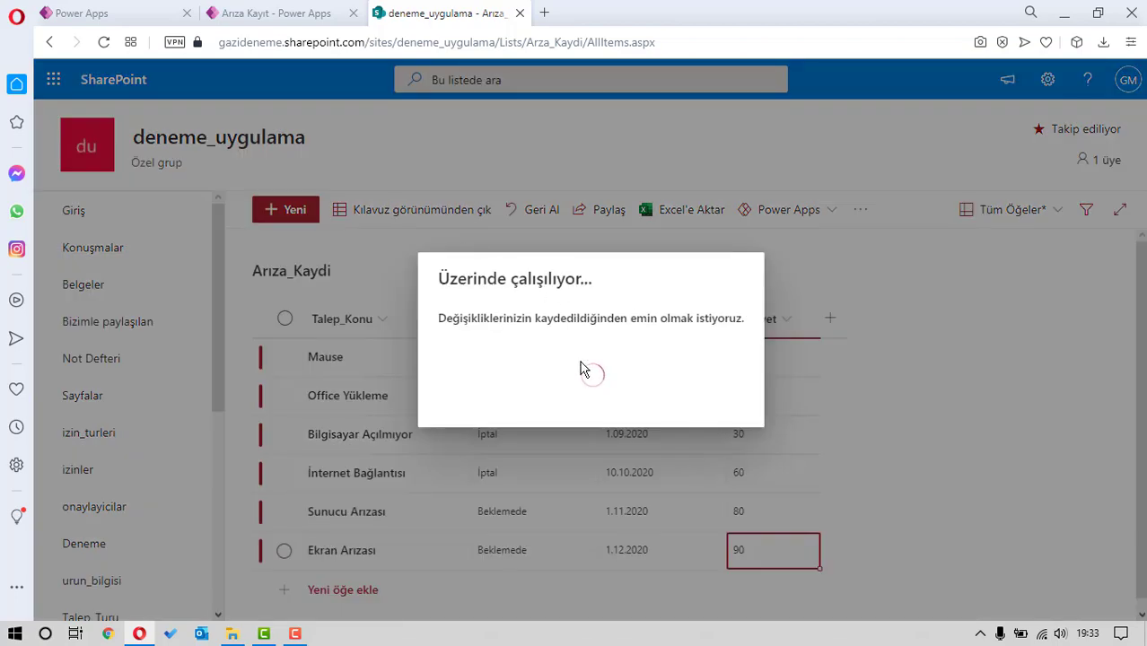
Close the preview, reload Power Apps, and reopen Arıza Kayıt from the app list
{"action": "left_click", "coordinate": [308, 14]}
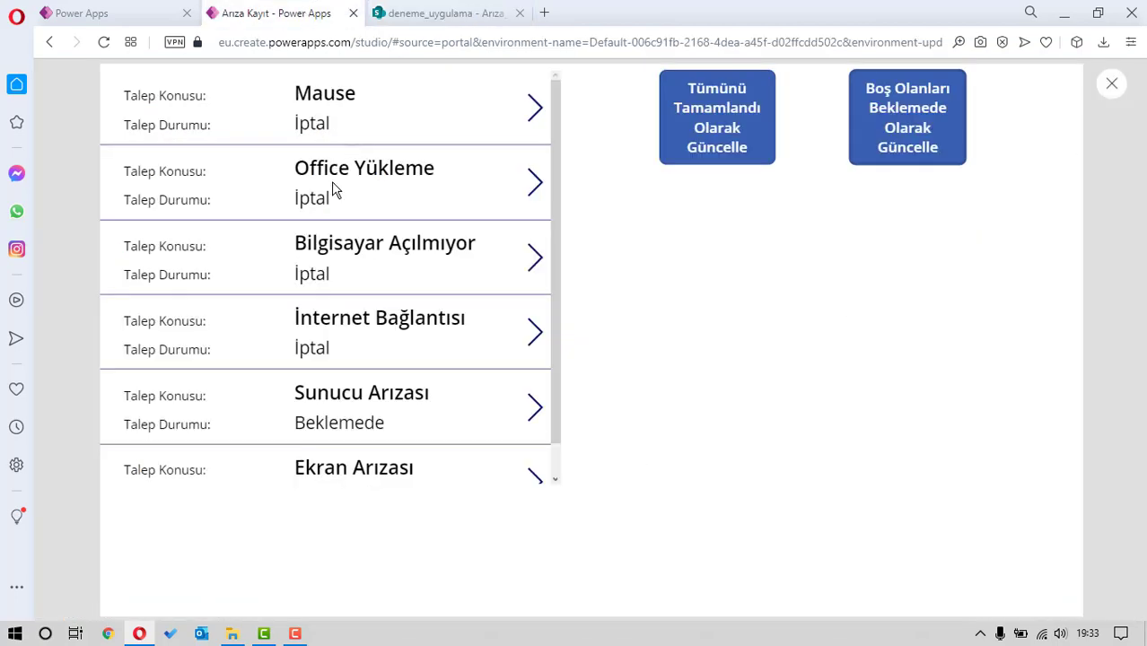
{"action": "left_click", "coordinate": [1111, 84]}
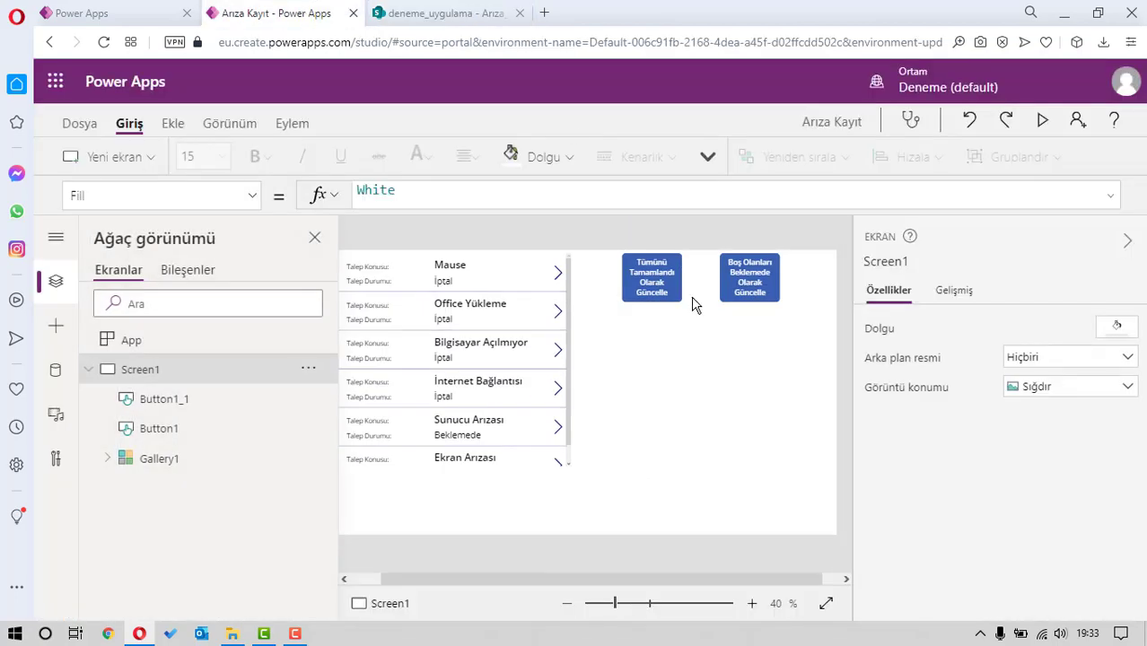
{"action": "left_click", "coordinate": [103, 43]}
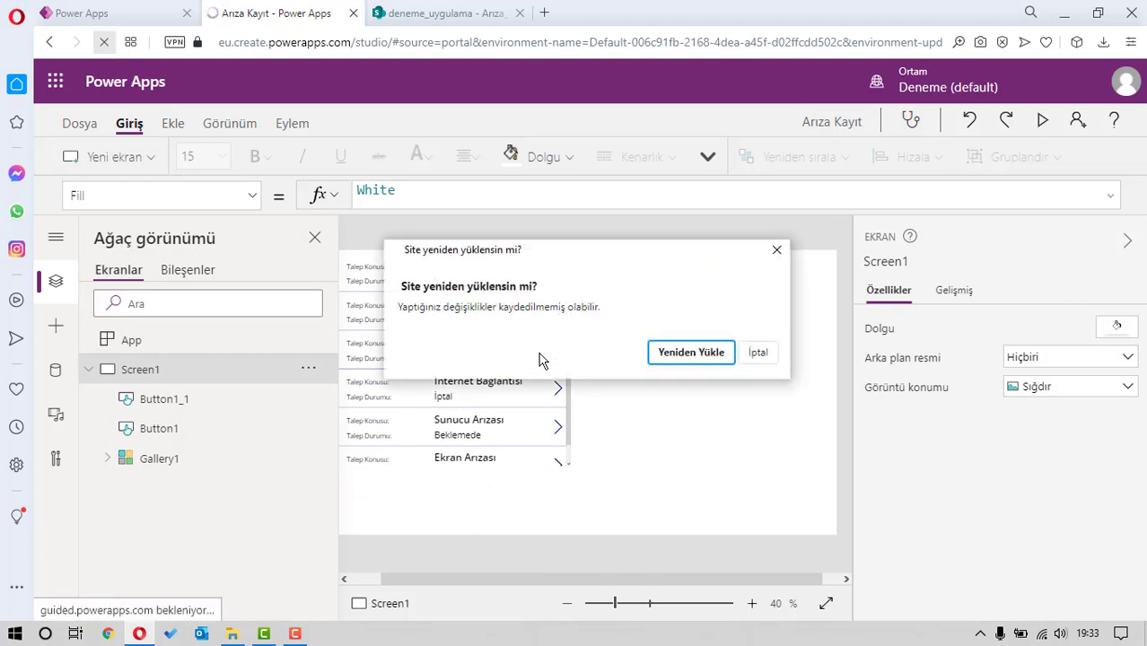
{"action": "left_click", "coordinate": [689, 353]}
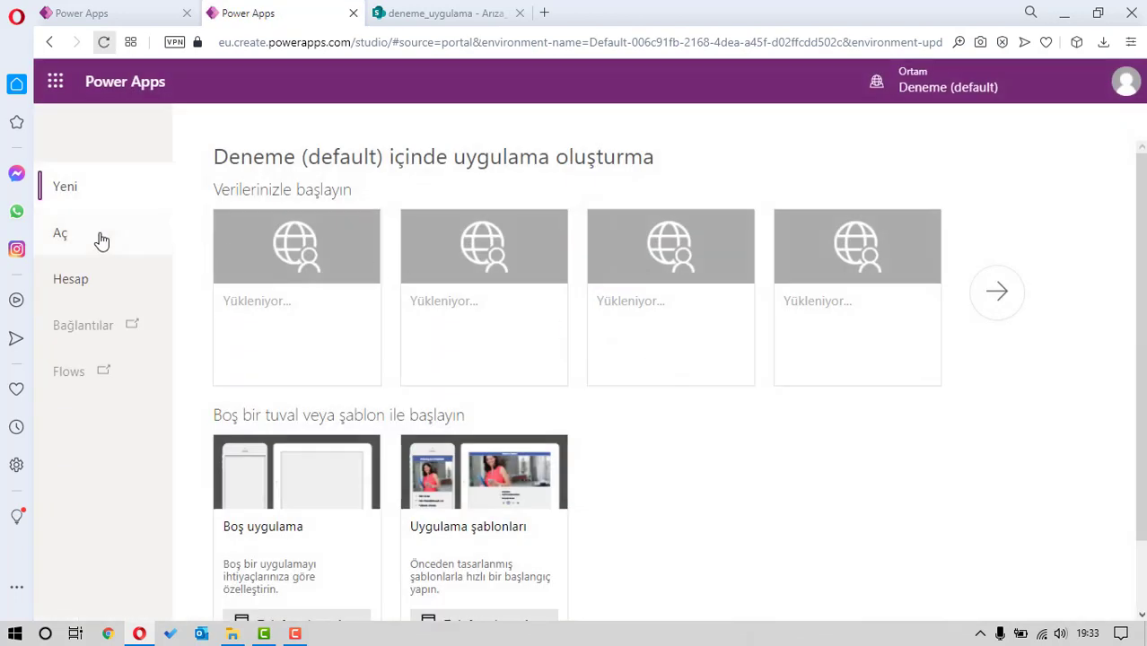
{"action": "left_click", "coordinate": [101, 239]}
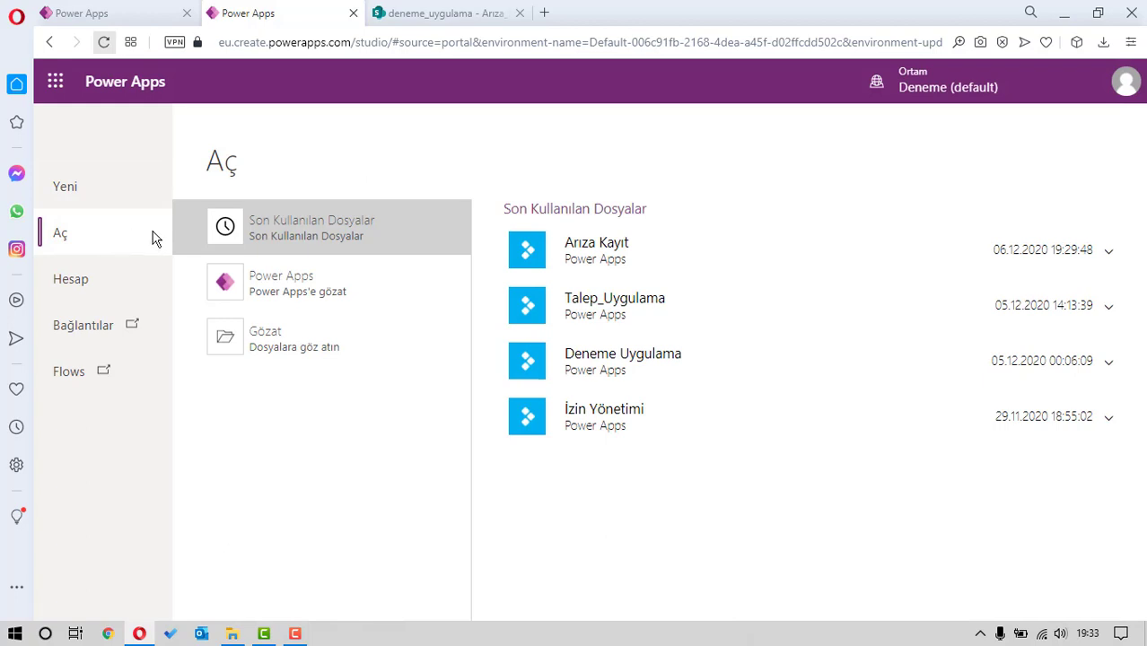
{"action": "left_click", "coordinate": [597, 252]}
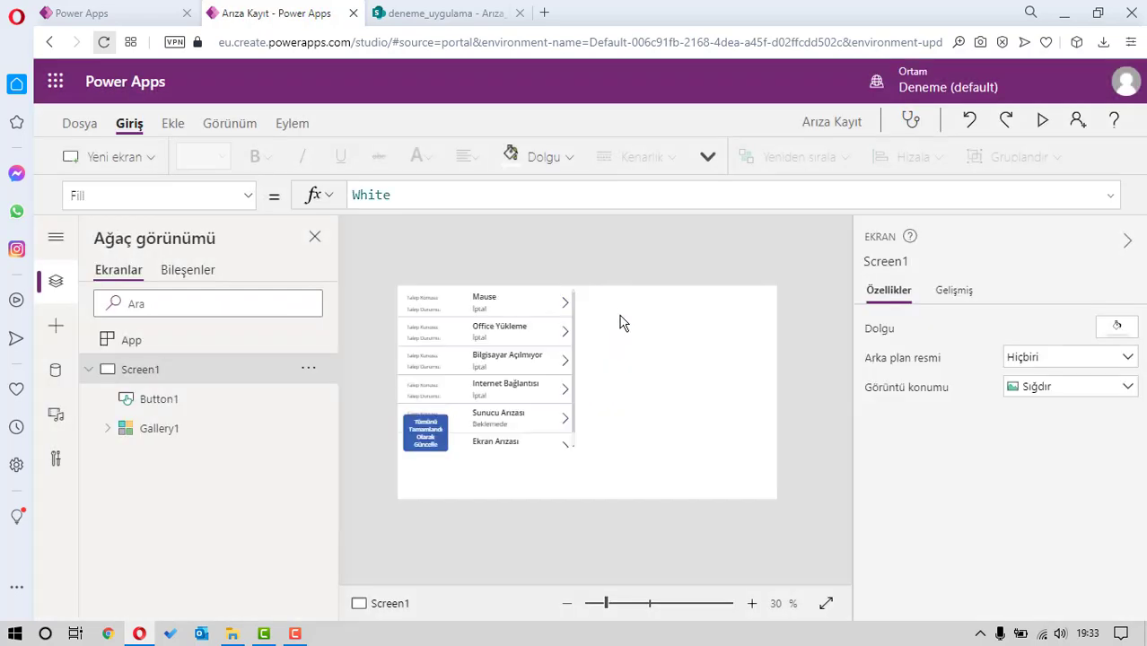
Move the update button beside the gallery and make the gallery rows taller
{"action": "left_click_drag", "start_coordinate": [426, 434], "coordinate": [658, 312]}
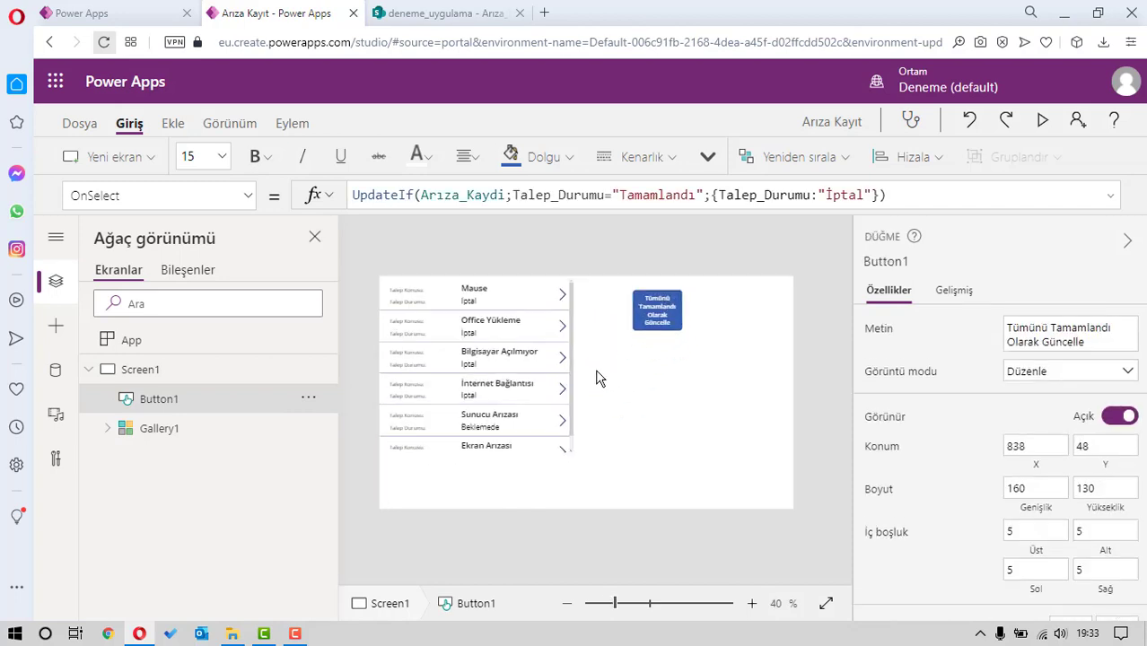
{"action": "scroll", "coordinate": [602, 395], "scroll_direction": "up", "scroll_amount": 1}
{"action": "left_click_drag", "start_coordinate": [624, 576], "coordinate": [543, 373]}
{"action": "left_click", "coordinate": [536, 295]}
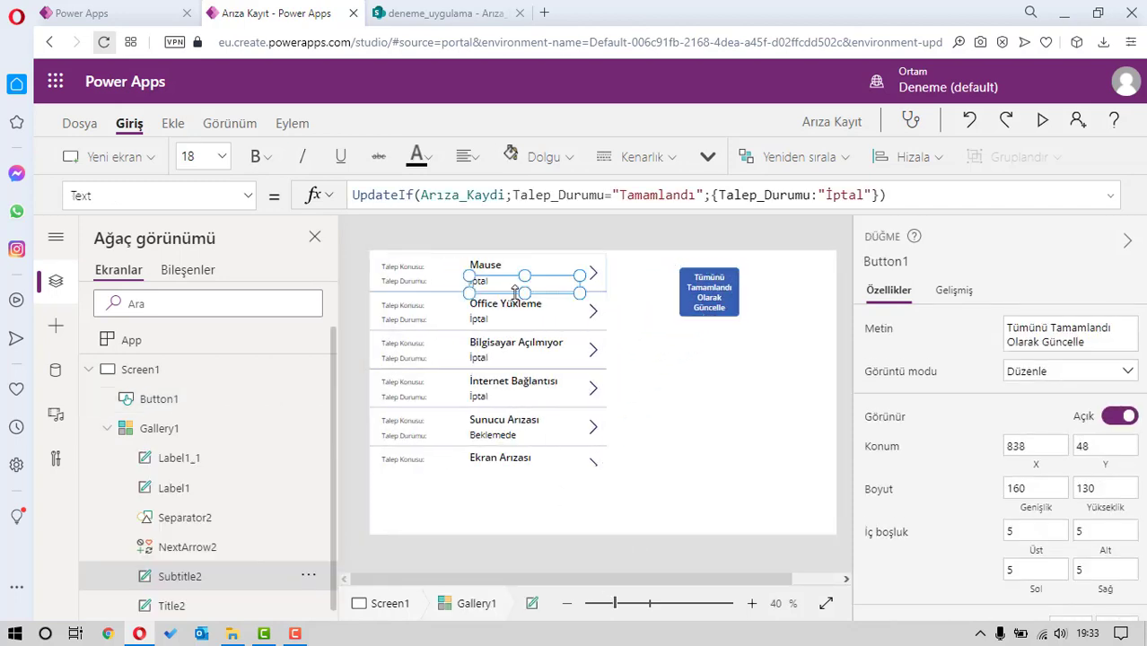
{"action": "left_click", "coordinate": [431, 285]}
{"action": "left_click", "coordinate": [441, 292]}
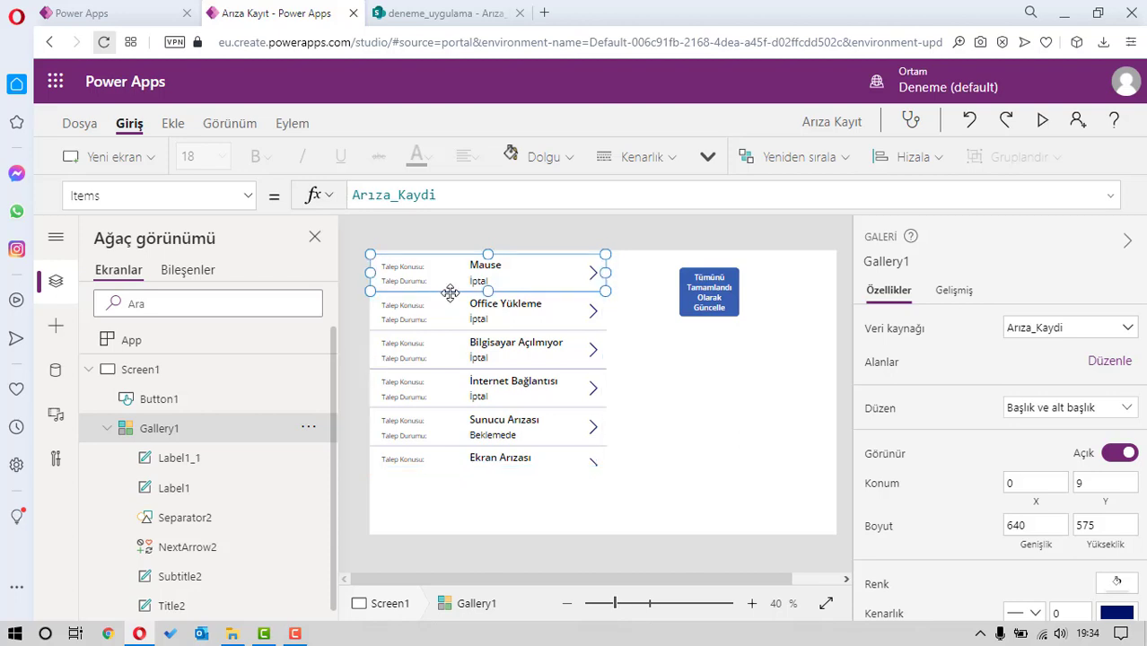
{"action": "left_click_drag", "start_coordinate": [488, 292], "coordinate": [489, 312]}
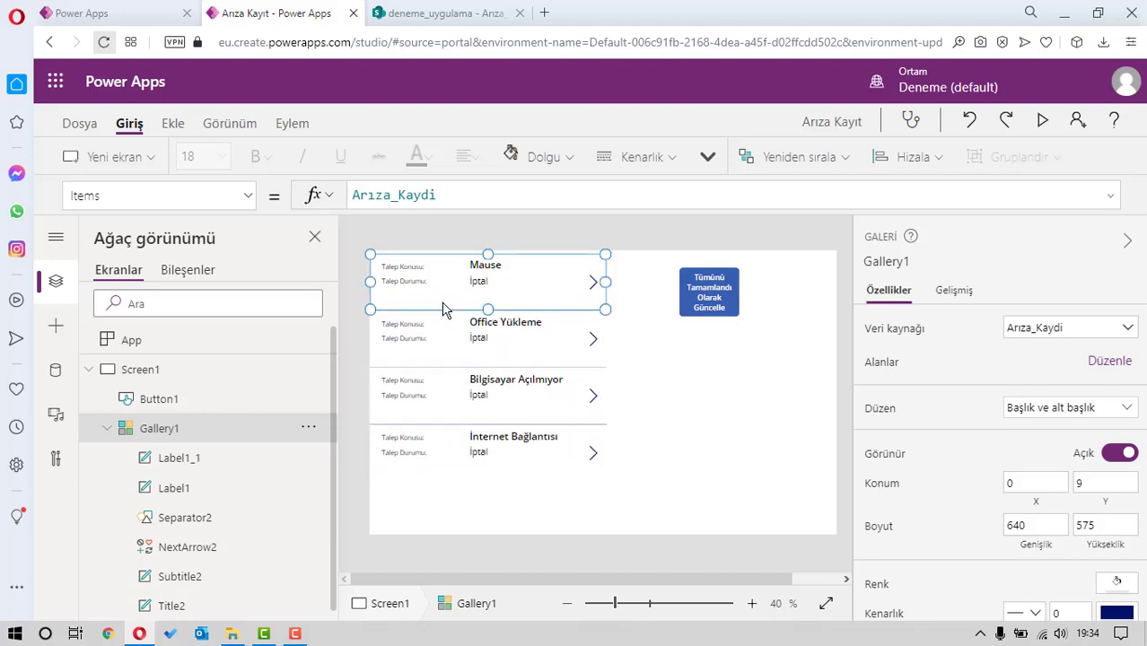
{"action": "scroll", "coordinate": [442, 309], "scroll_direction": "up", "scroll_amount": 1}
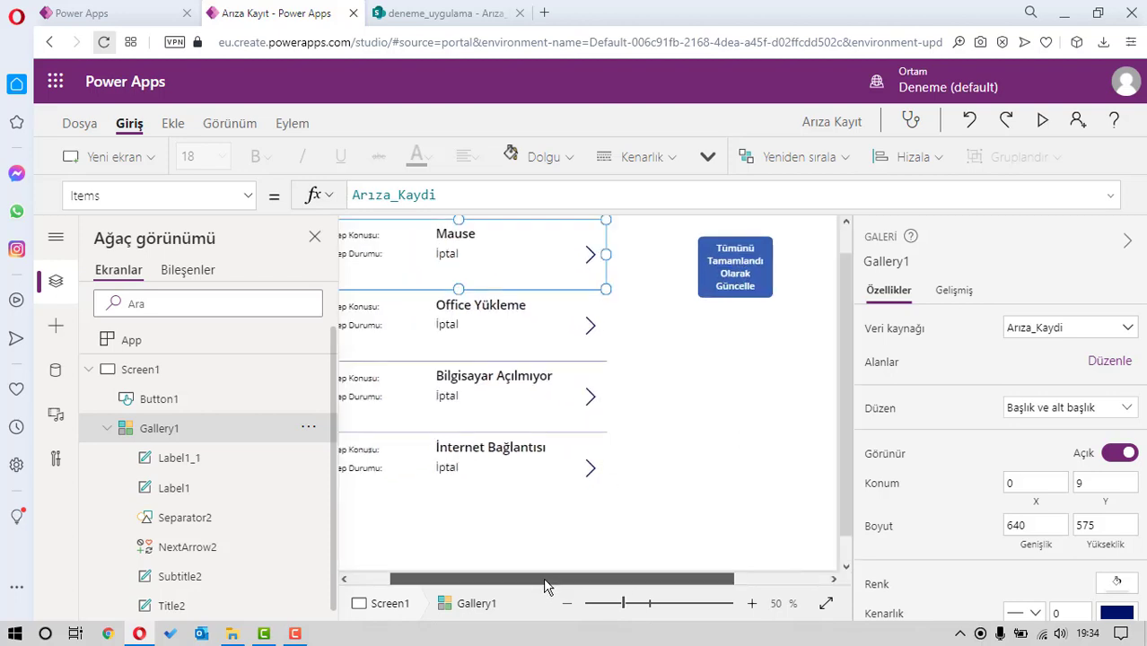
{"action": "left_click_drag", "start_coordinate": [559, 579], "coordinate": [510, 579]}
Insert a gallery label below Talep Durumu showing ThisItem.Aciliyet
{"action": "left_click", "coordinate": [173, 123]}
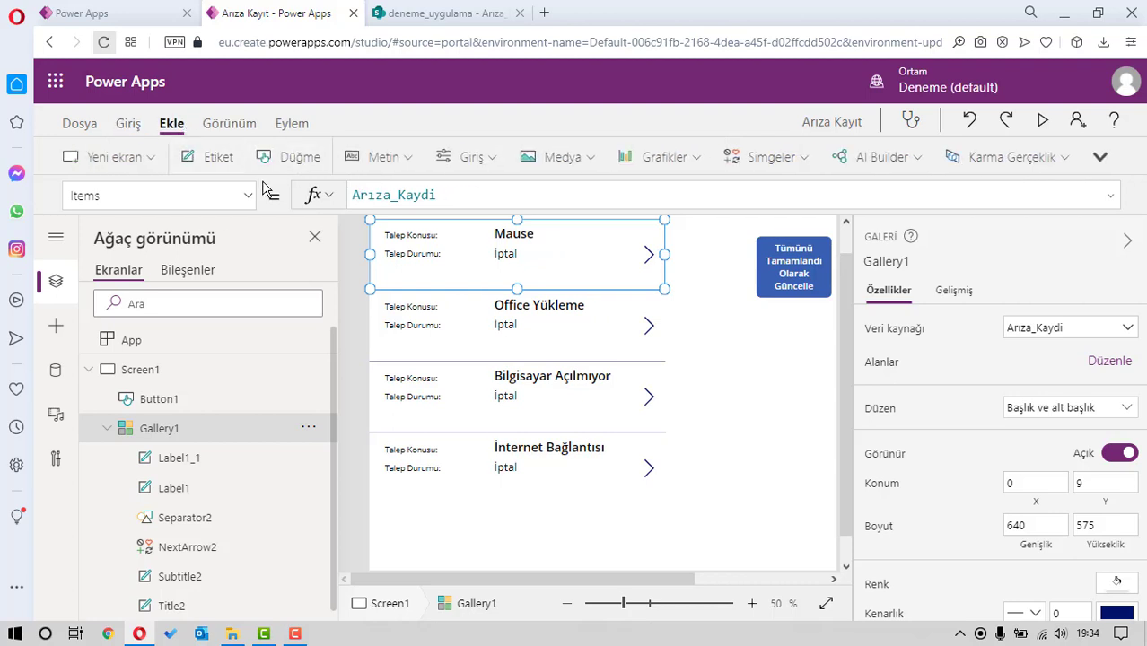
{"action": "left_click", "coordinate": [218, 157]}
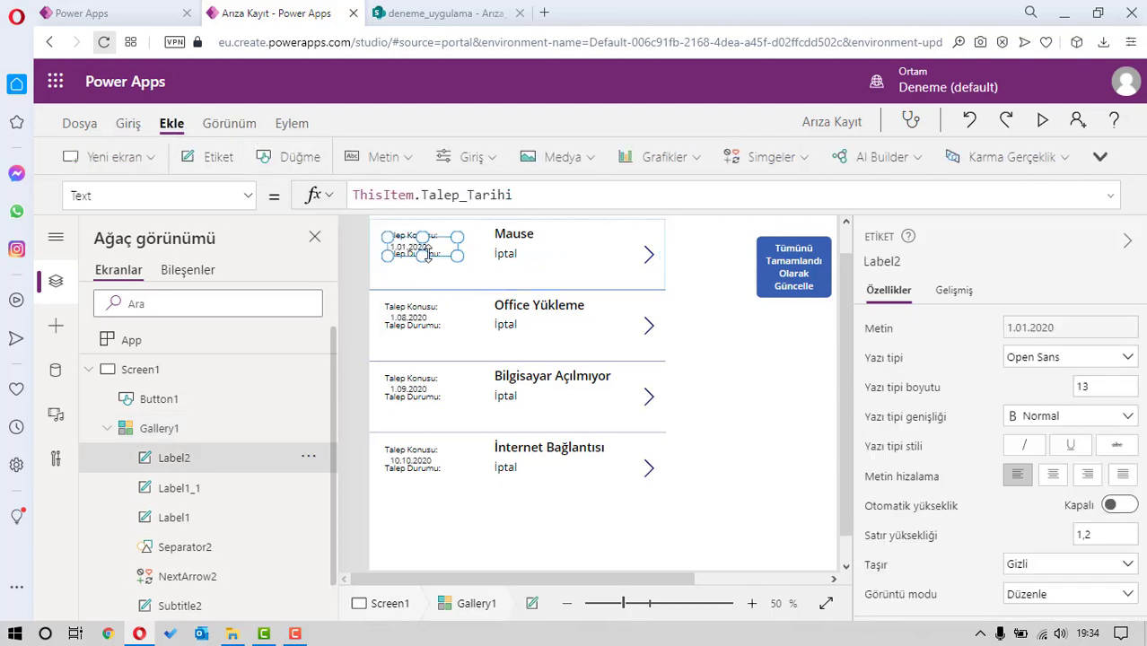
{"action": "mouse_move", "coordinate": [437, 258]}
{"action": "left_mouse_down"}
{"action": "mouse_move", "coordinate": [434, 286]}
{"action": "mouse_move", "coordinate": [544, 283]}
{"action": "left_mouse_up"}
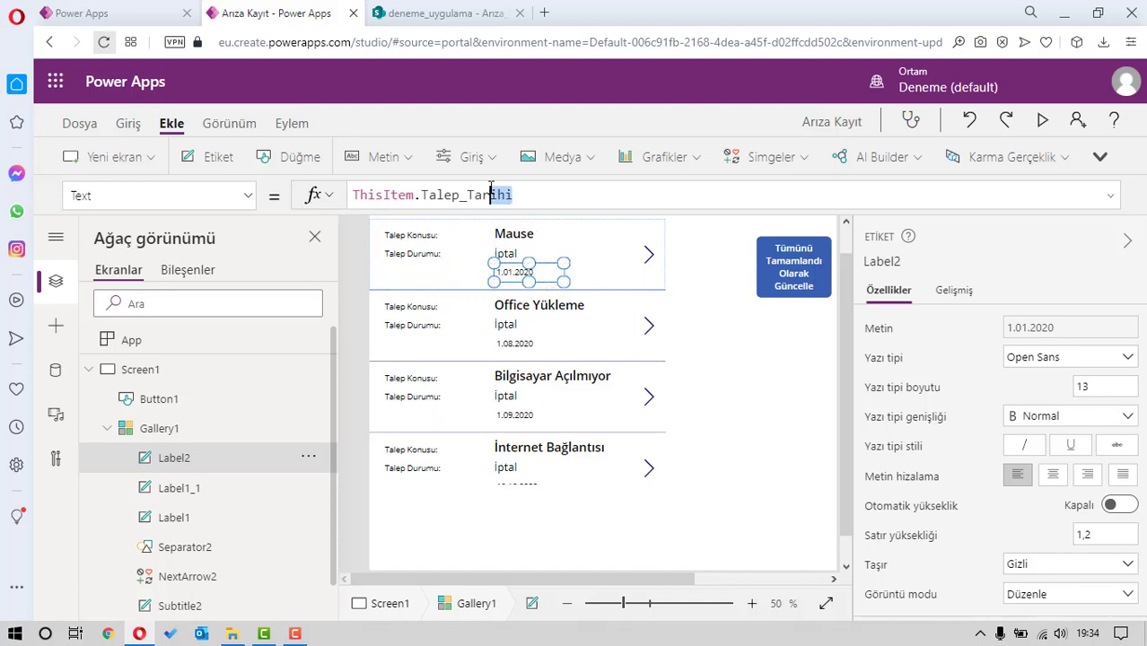
{"action": "key", "text": "BackSpace"}
{"action": "key", "text": "BackSpace"}
{"action": "key", "text": "BackSpace"}
{"action": "key", "text": "BackSpace"}
{"action": "key", "text": "BackSpace"}
{"action": "key", "text": "BackSpace"}
{"action": "key", "text": "BackSpace"}
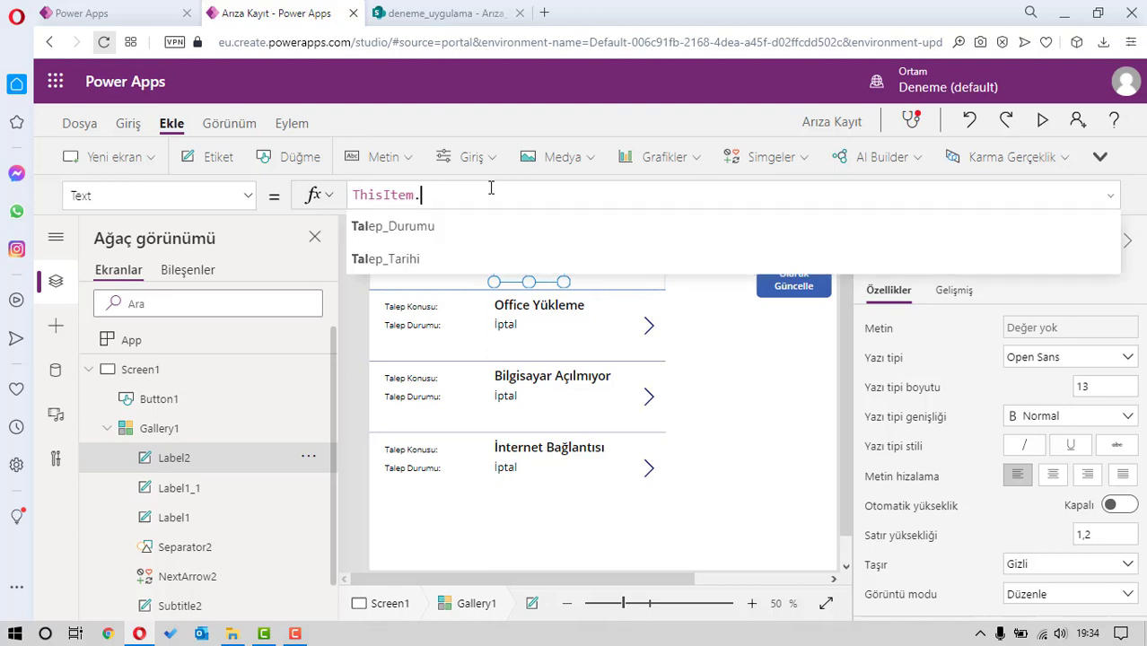
{"action": "type", "text": "A"}
{"action": "left_click", "coordinate": [463, 226]}
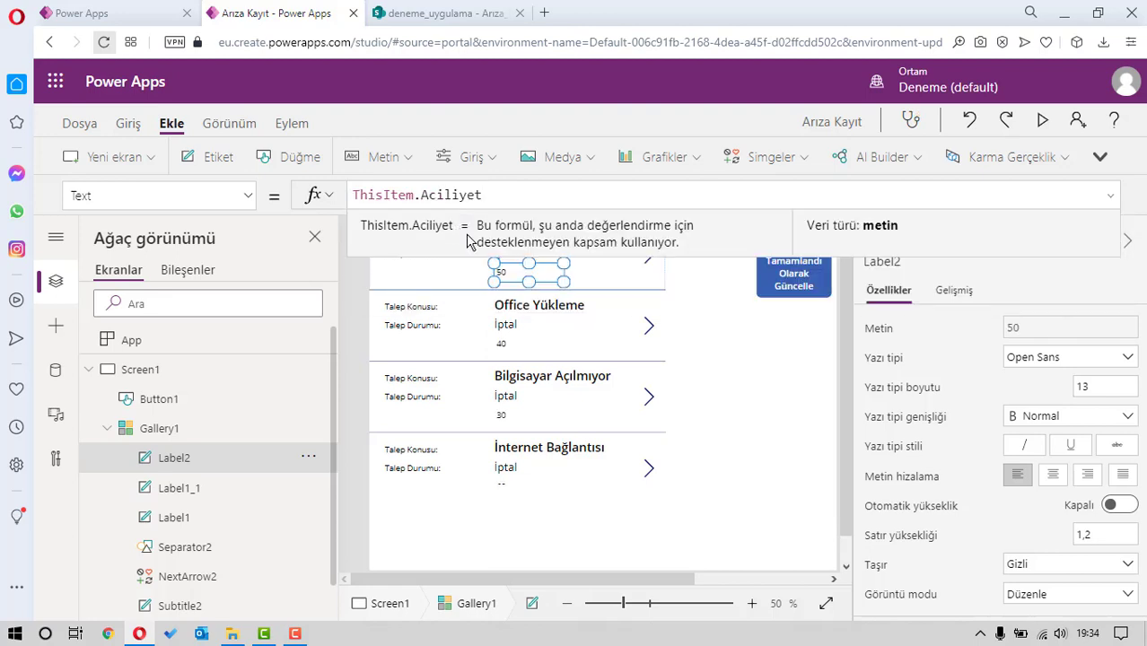
{"action": "type", "text": "ThisItem.Aciliyet"}
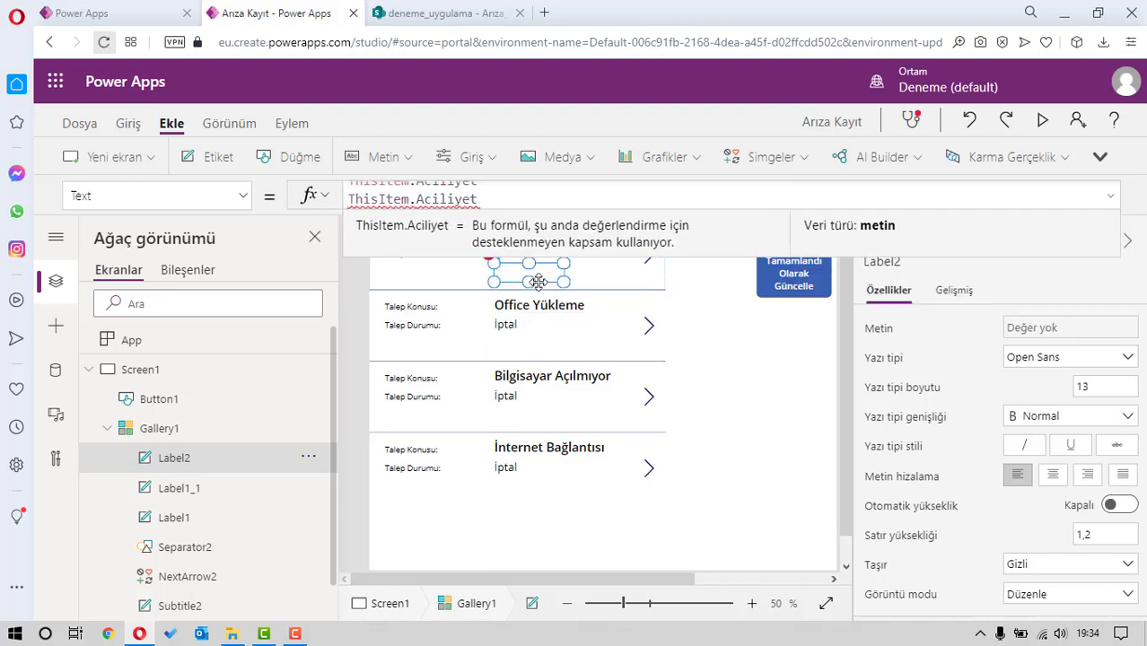
{"action": "key", "text": "BackSpace"}
{"action": "left_click", "coordinate": [758, 355]}
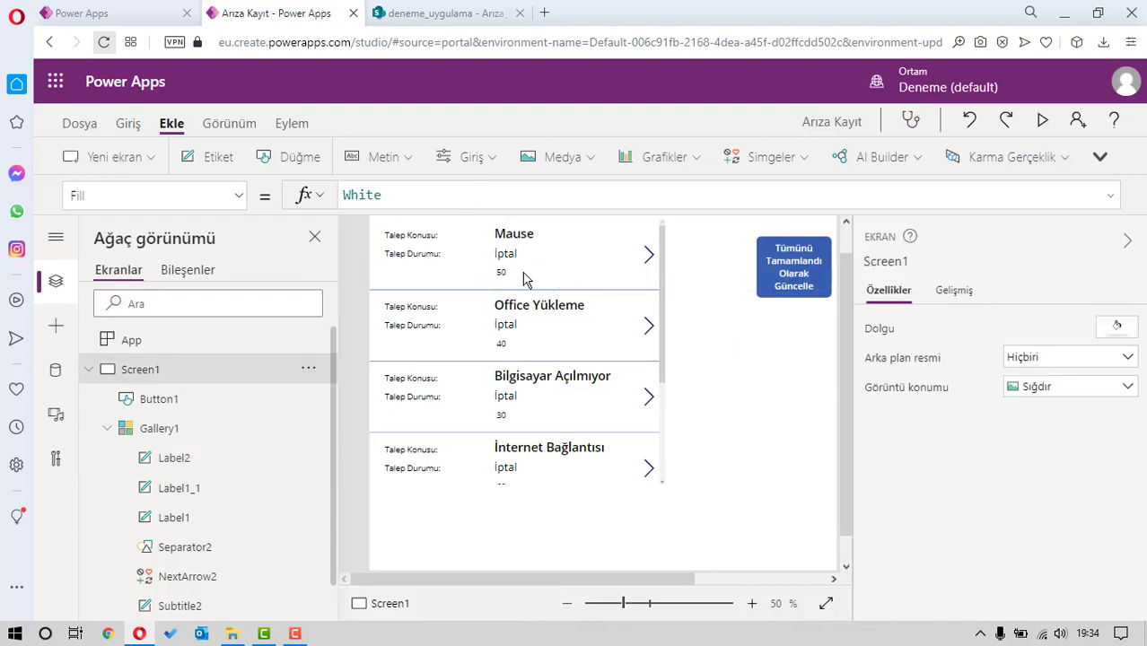
Duplicate the label and change the copy into an "Aciliyet" caption
{"action": "left_click", "coordinate": [526, 272]}
{"action": "key", "text": "ctrl+c"}
{"action": "key", "text": "ctrl+v"}
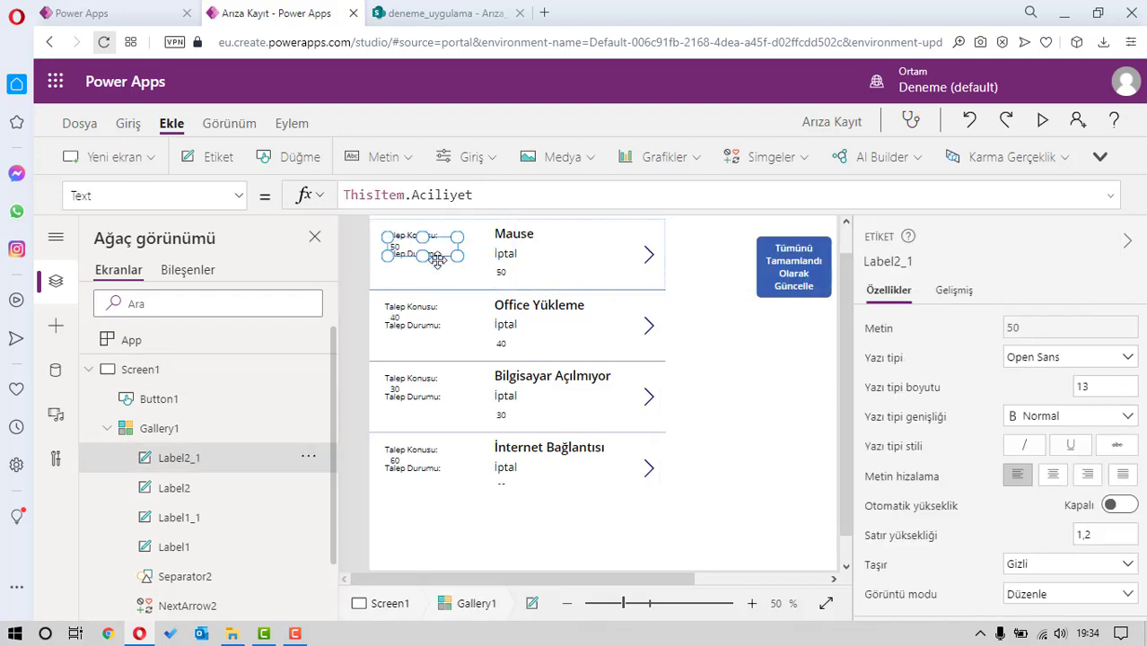
{"action": "left_click_drag", "start_coordinate": [437, 260], "coordinate": [434, 284]}
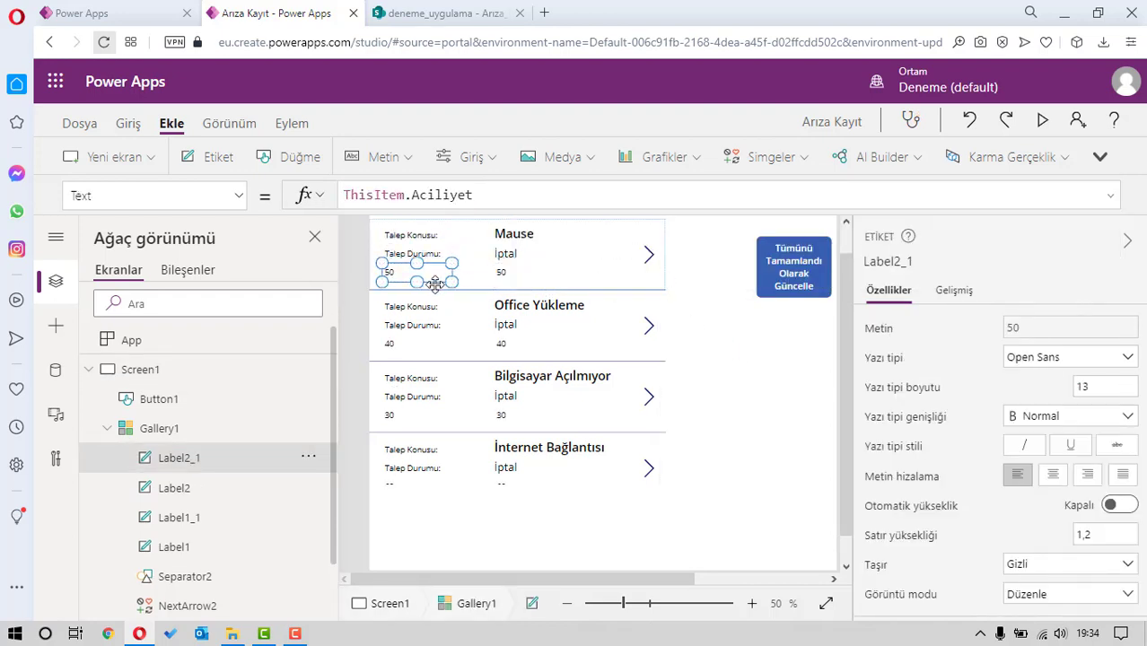
{"action": "key", "text": "ctrl+a"}
{"action": "type", "text": "\"A"}
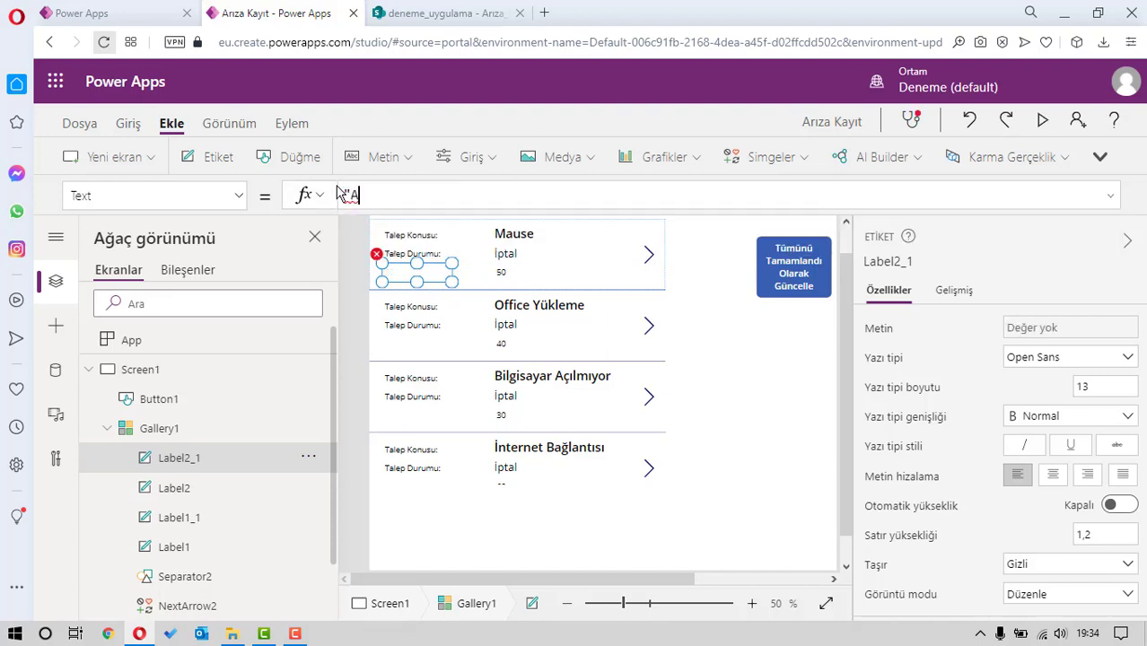
{"action": "type", "text": "\""}
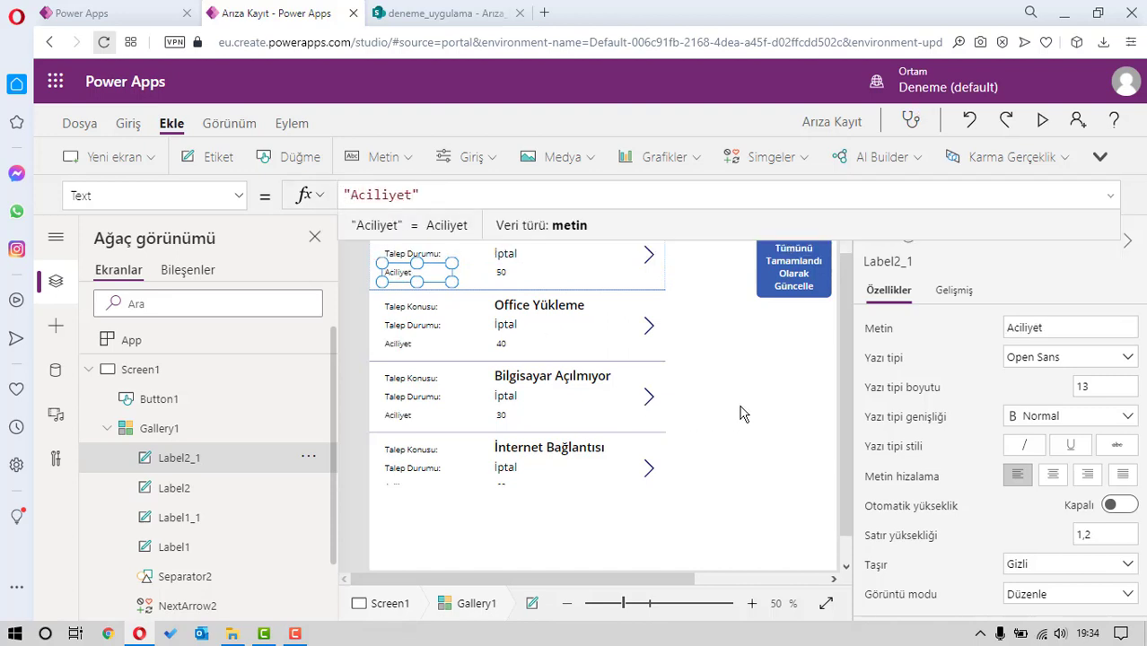
{"action": "left_click", "coordinate": [738, 411]}
Duplicate the update button and place the copy beside the original
{"action": "scroll", "coordinate": [706, 579], "scroll_direction": "right", "scroll_amount": 2}
{"action": "left_click", "coordinate": [679, 274]}
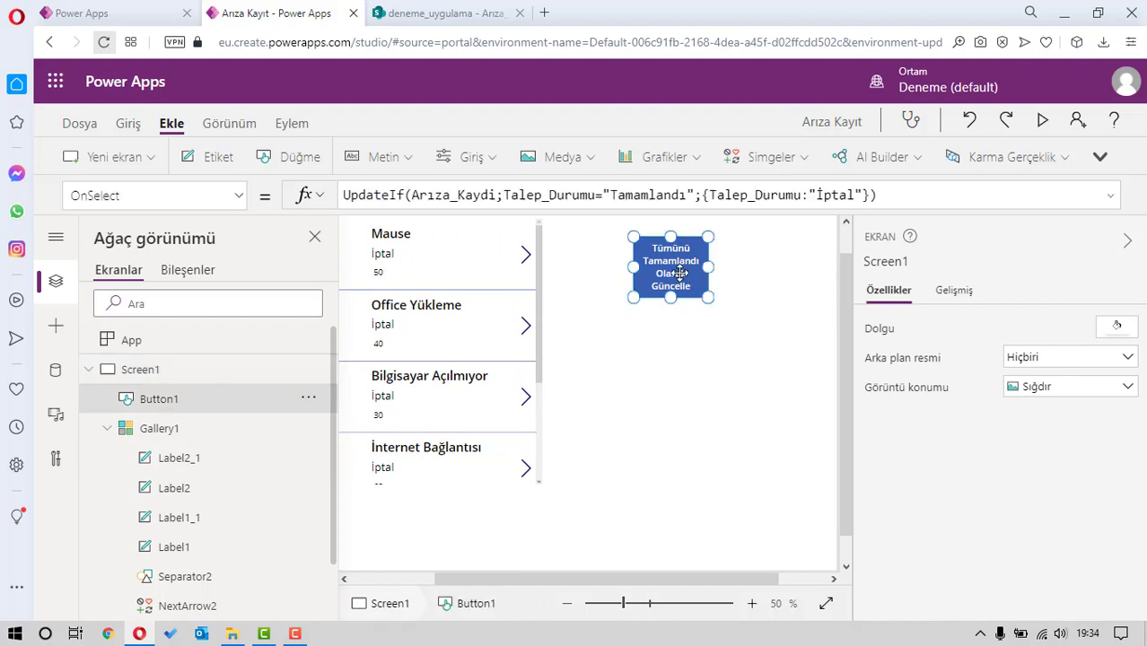
{"action": "key", "text": "ctrl+c"}
{"action": "key", "text": "ctrl+v"}
{"action": "left_click_drag", "start_coordinate": [683, 269], "coordinate": [774, 269]}
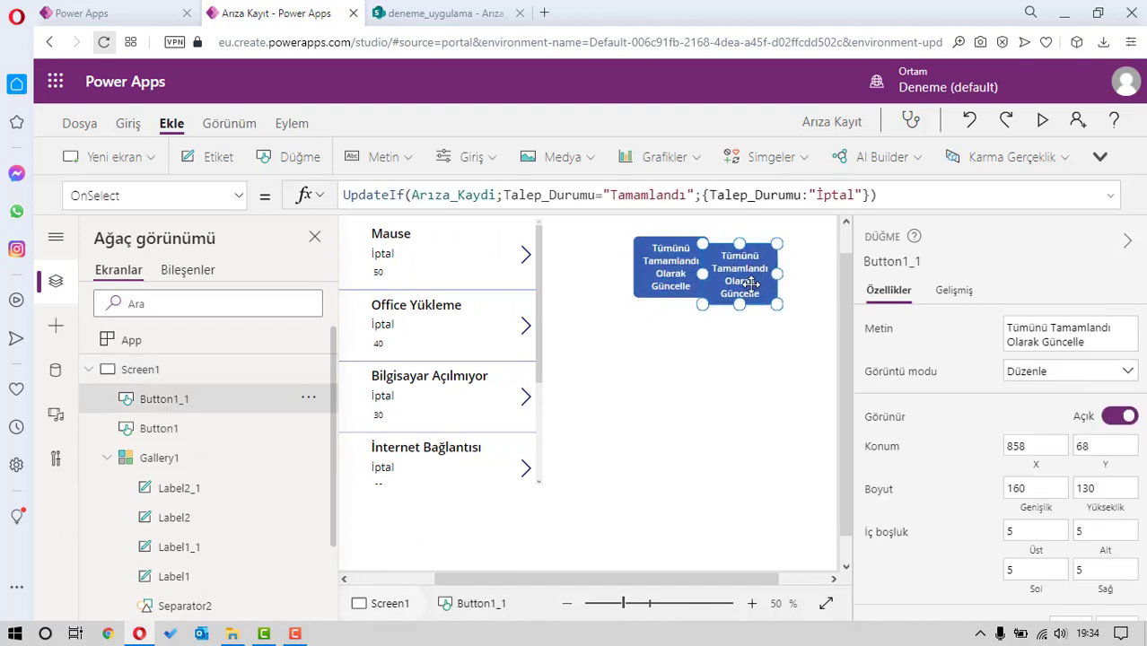
{"action": "scroll", "coordinate": [684, 567], "scroll_direction": "right", "scroll_amount": 1}
Change Button1_1's UpdateIf condition from Talep_Durumu to Aciliyet>50
{"action": "left_click", "coordinate": [754, 538]}
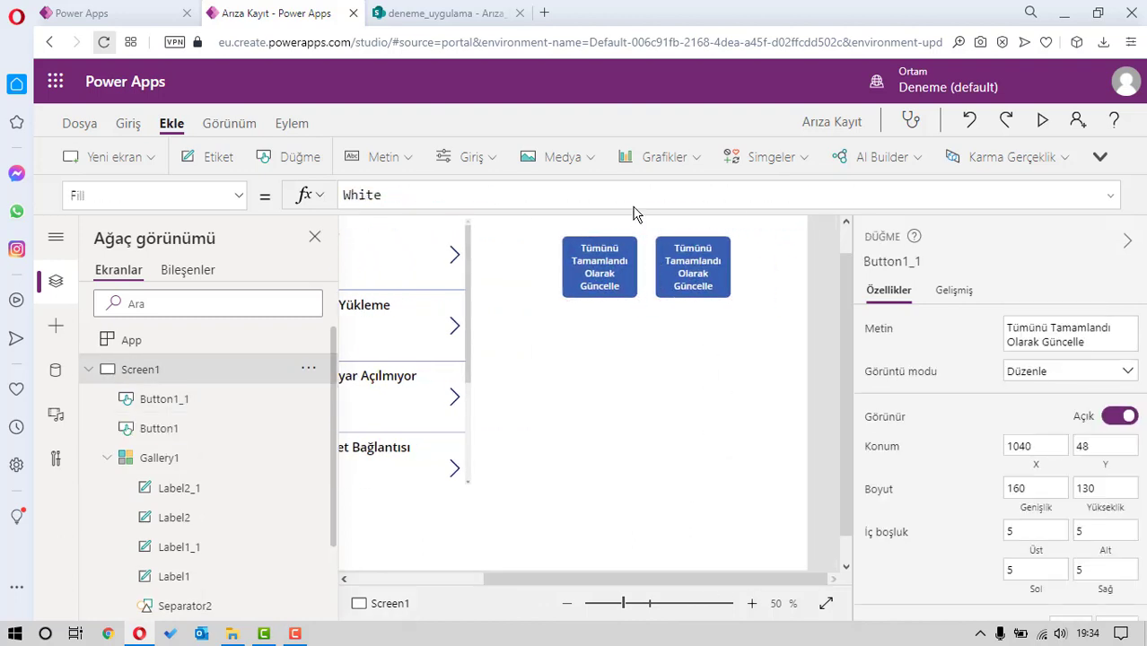
{"action": "left_click", "coordinate": [660, 260]}
{"action": "double_click", "coordinate": [547, 195]}
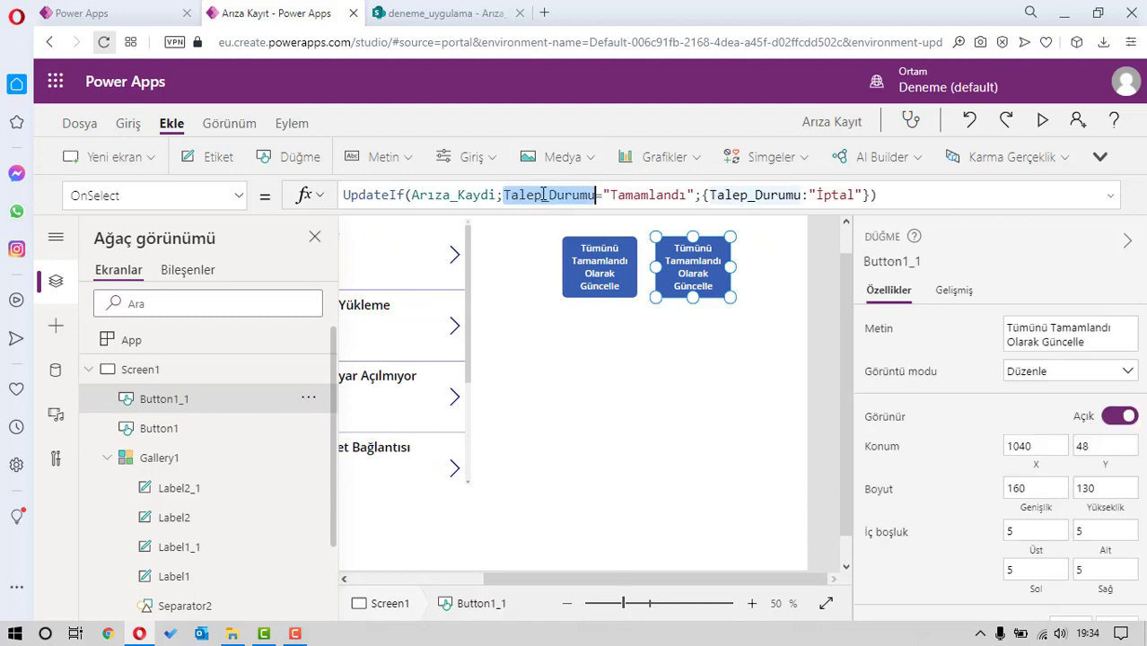
{"action": "type", "text": "Ac"}
{"action": "type", "text": "iy"}
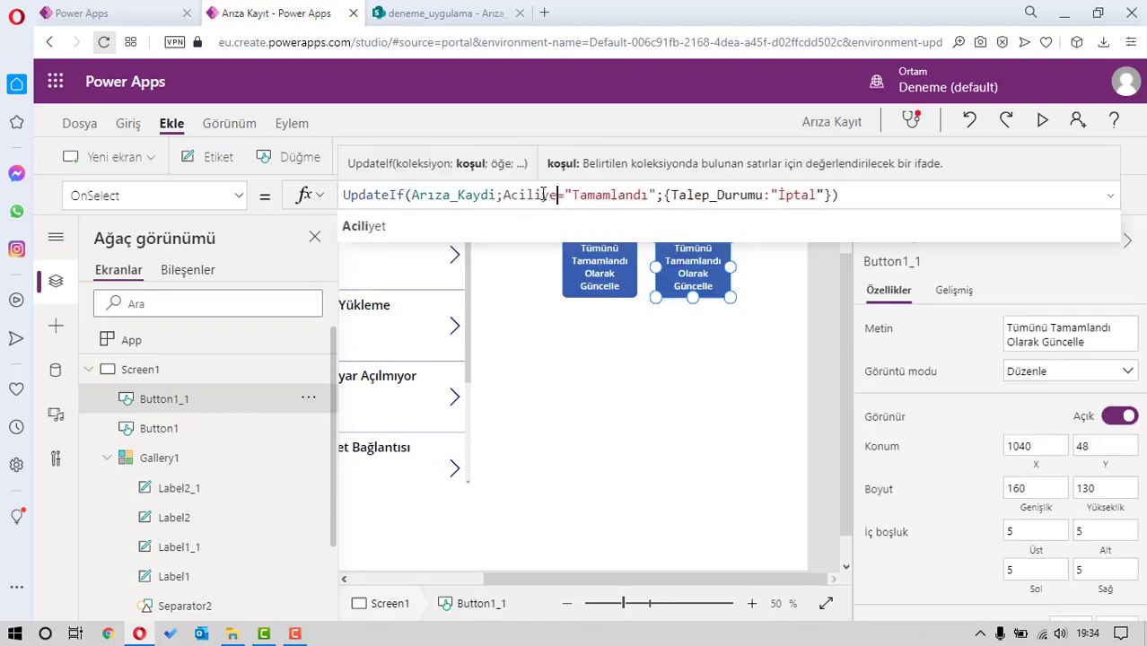
{"action": "type", "text": "et"}
{"action": "key", "text": "Delete"}
{"action": "key", "text": "Delete"}
{"action": "key", "text": "Delete"}
{"action": "key", "text": "Delete"}
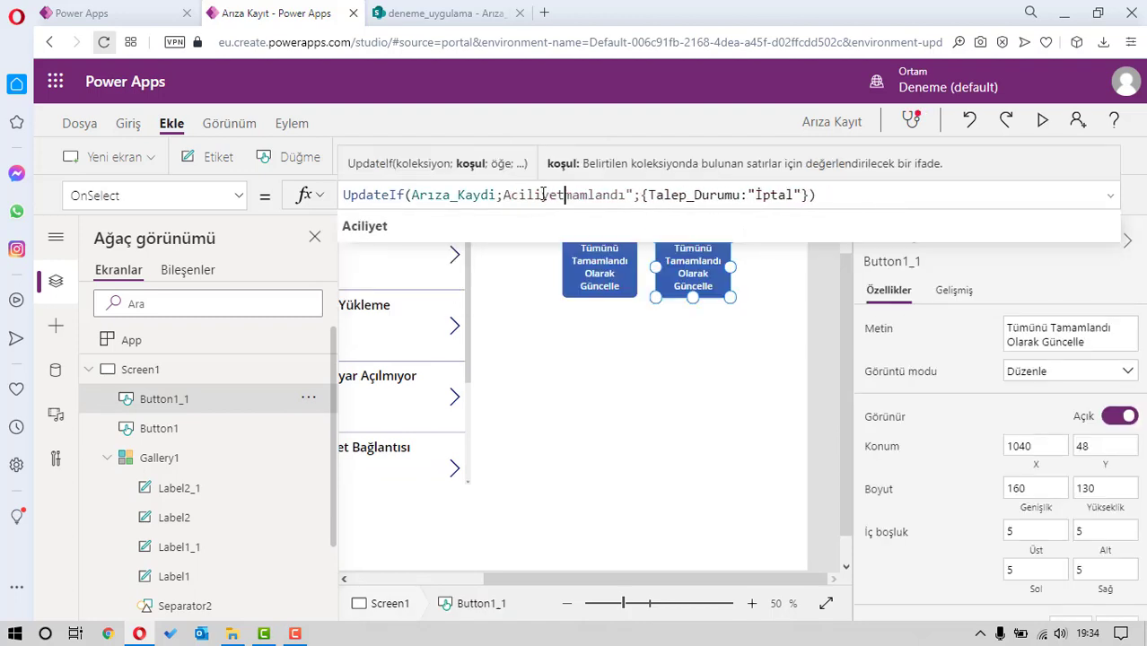
{"action": "key", "text": "Delete"}
{"action": "key", "text": "Delete"}
{"action": "key", "text": "Delete"}
{"action": "key", "text": "Delete"}
{"action": "key", "text": "Delete"}
{"action": "key", "text": "Delete"}
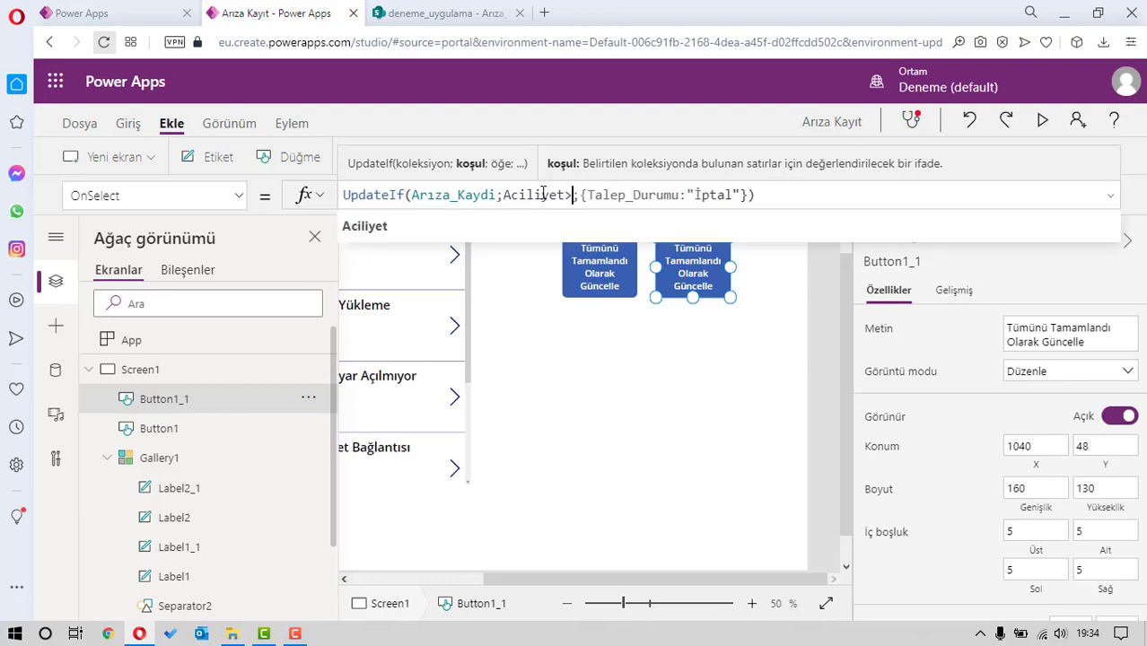
{"action": "type", "text": ">"}
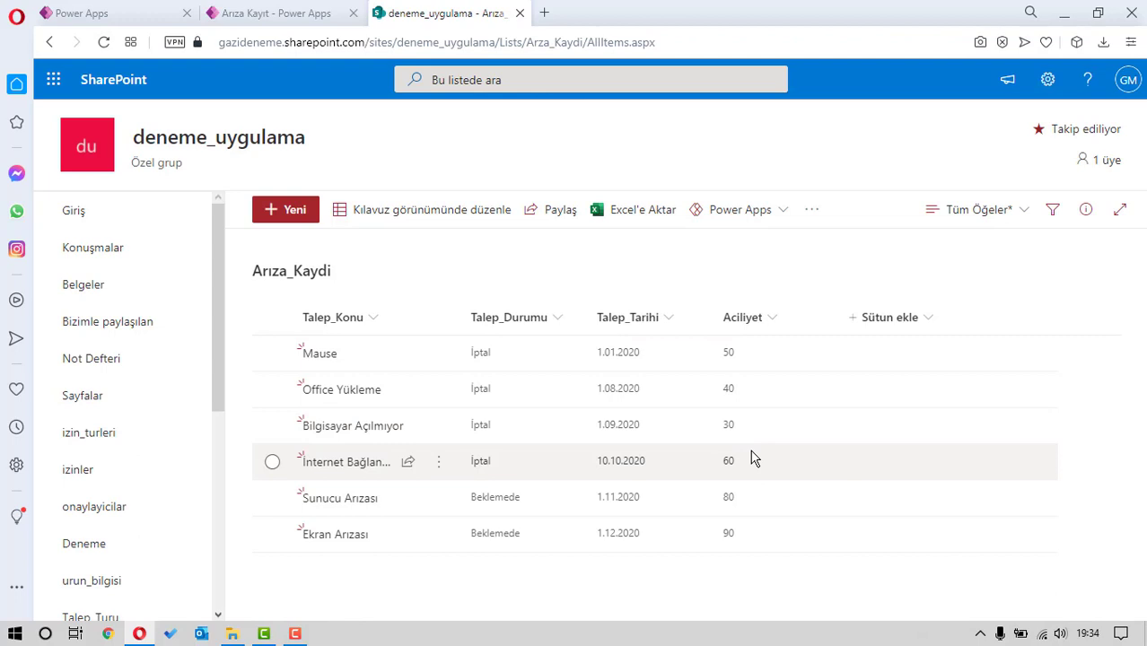
{"action": "left_click", "coordinate": [334, 12]}
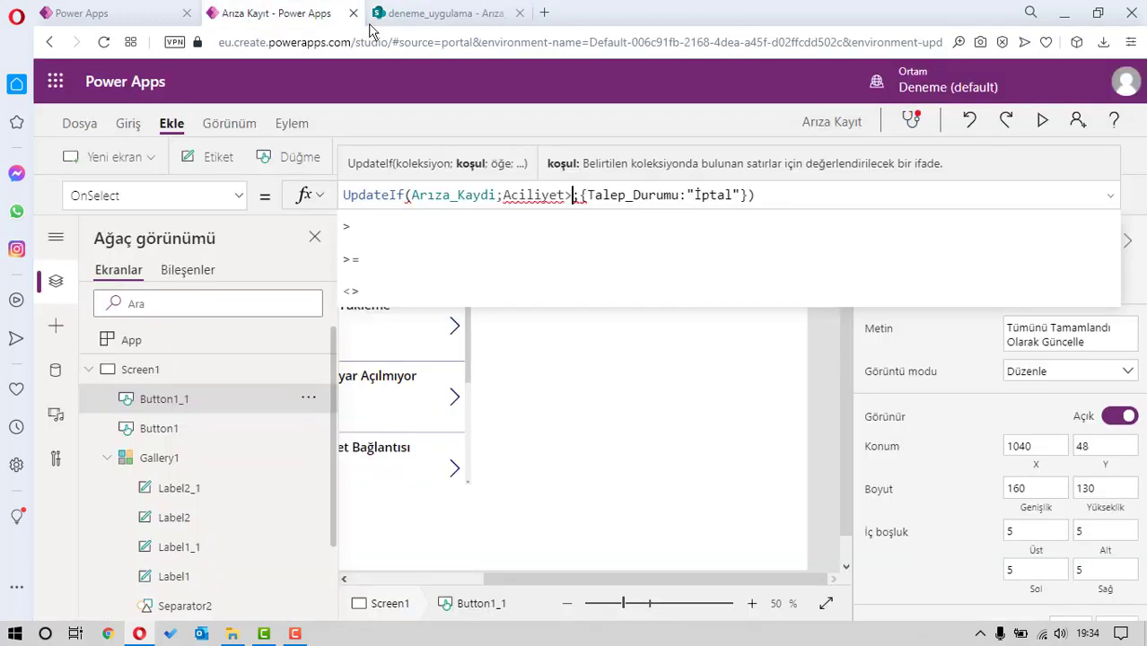
{"action": "type", "text": "50"}
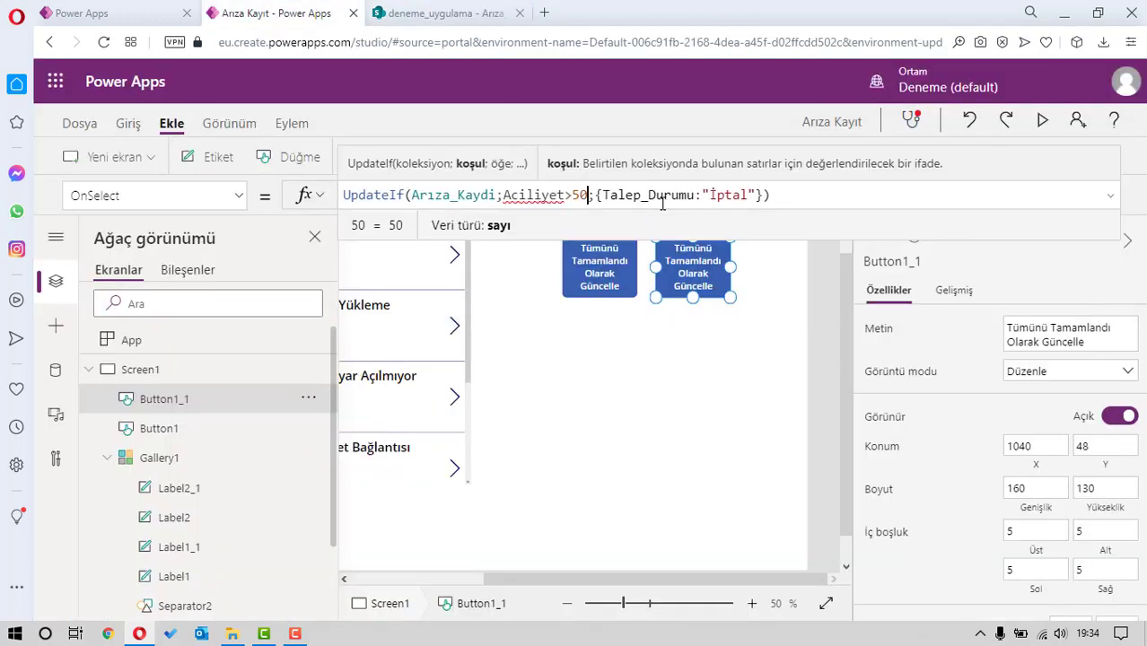
Make the update record set Aciliyet to 100 and commit the formula
{"action": "double_click", "coordinate": [659, 195]}
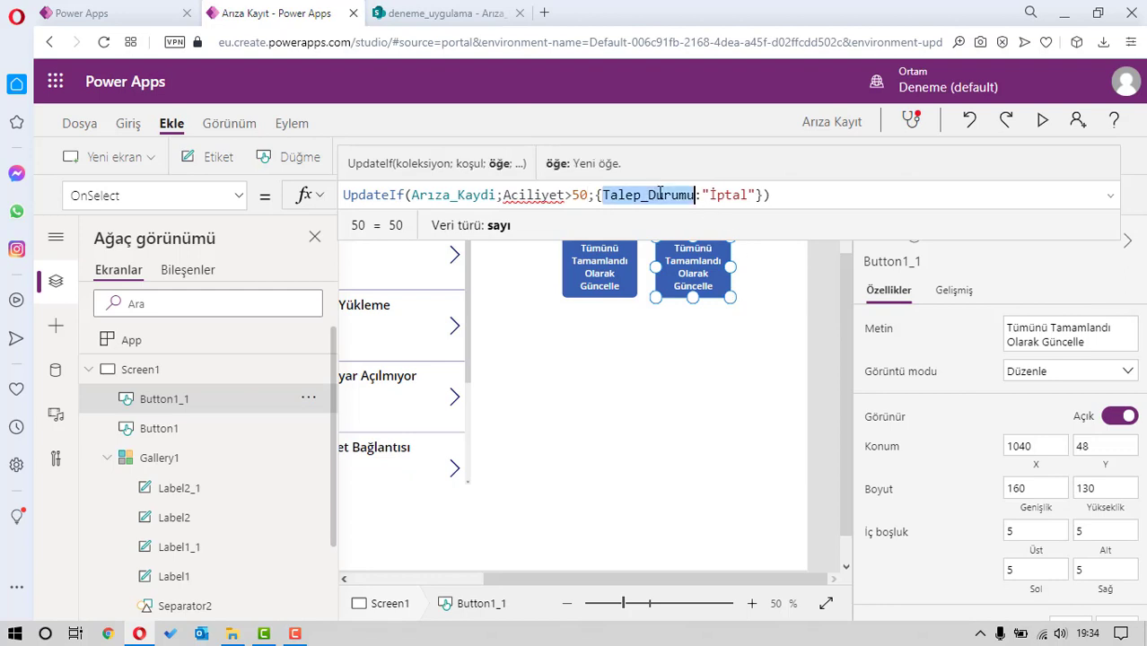
{"action": "type", "text": "Acili"}
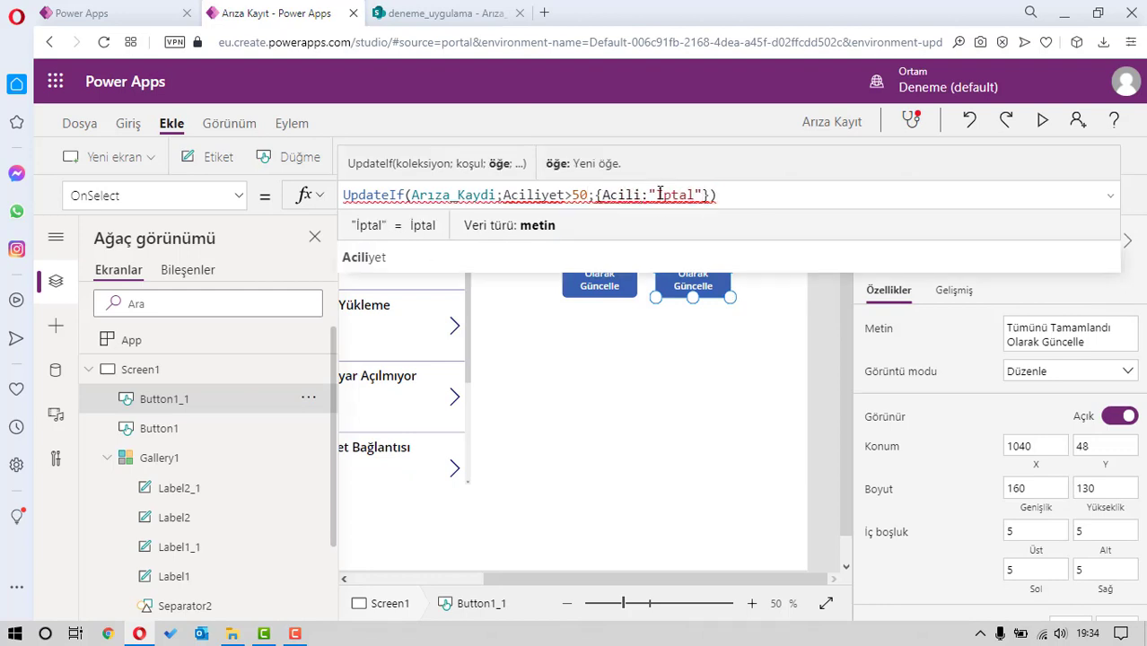
{"action": "type", "text": "yet"}
{"action": "double_click", "coordinate": [696, 195]}
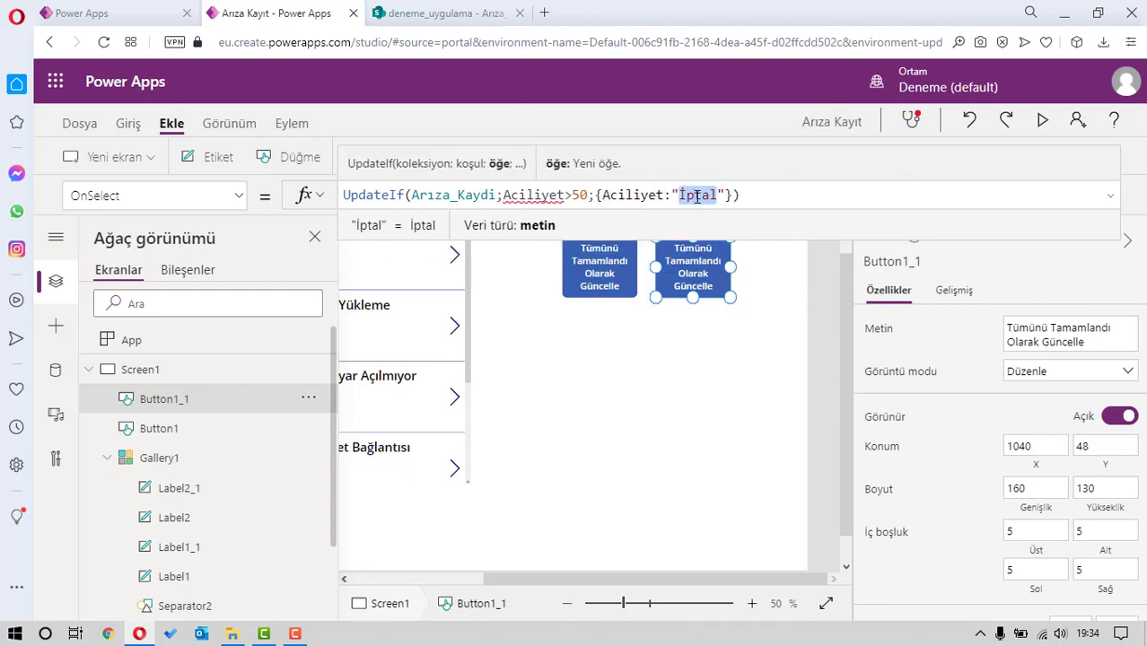
{"action": "left_click", "coordinate": [735, 374]}
Inspect the formula error on the second button, then close the error details pane
{"action": "left_click", "coordinate": [691, 289]}
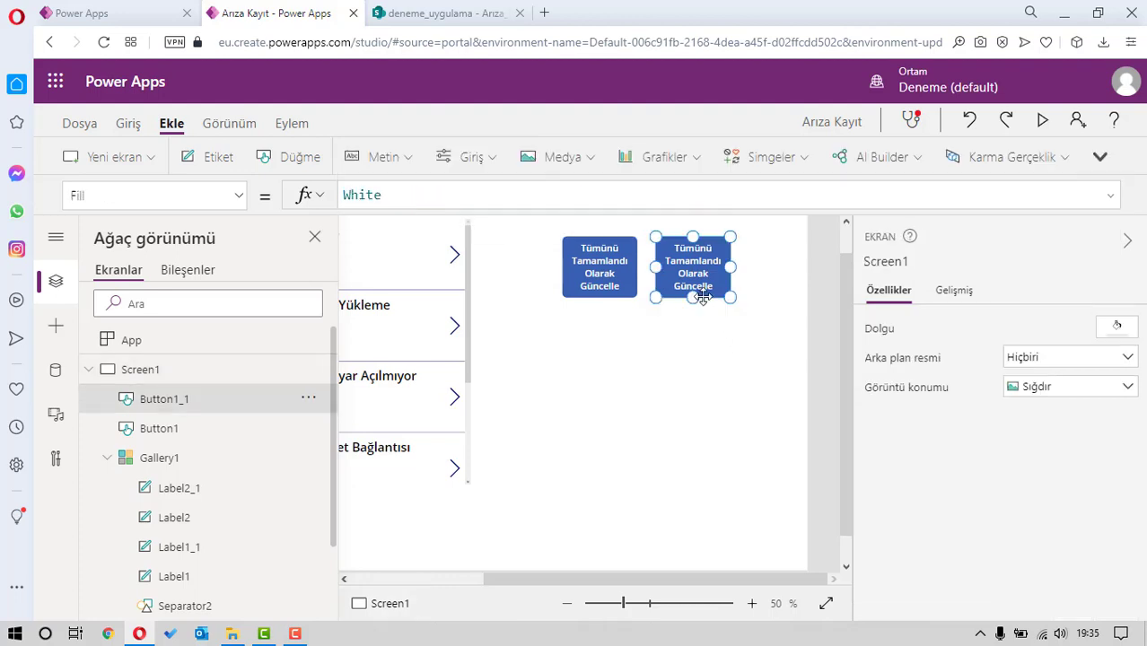
{"action": "left_click", "coordinate": [665, 229]}
{"action": "left_click", "coordinate": [714, 208]}
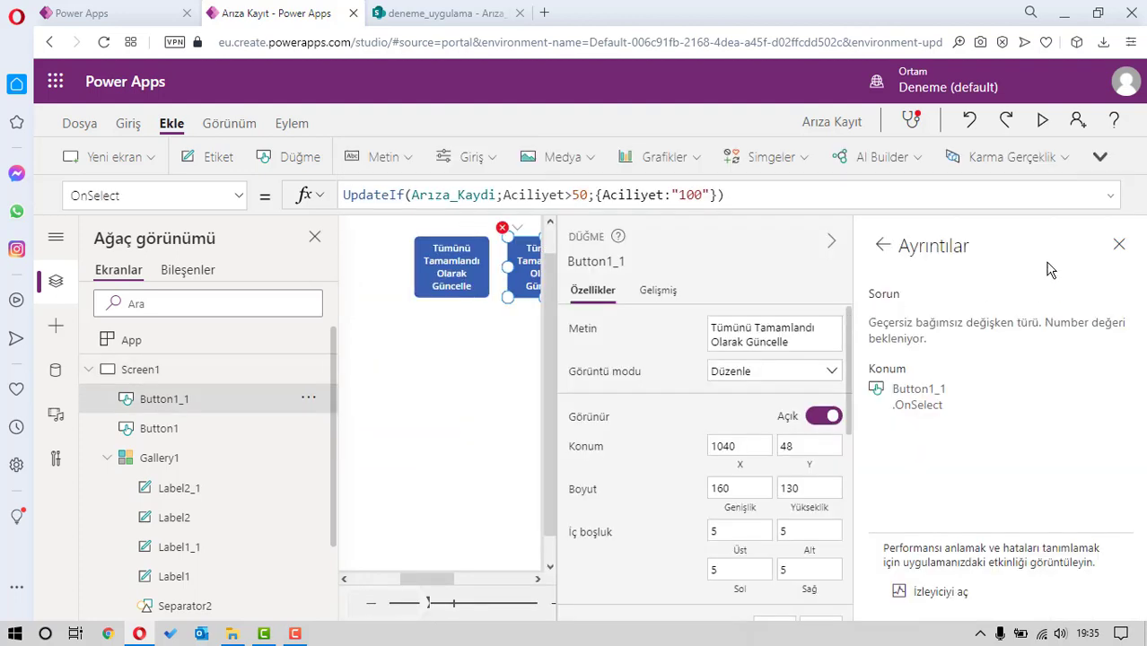
{"action": "left_click", "coordinate": [1120, 246]}
{"action": "left_click", "coordinate": [596, 456]}
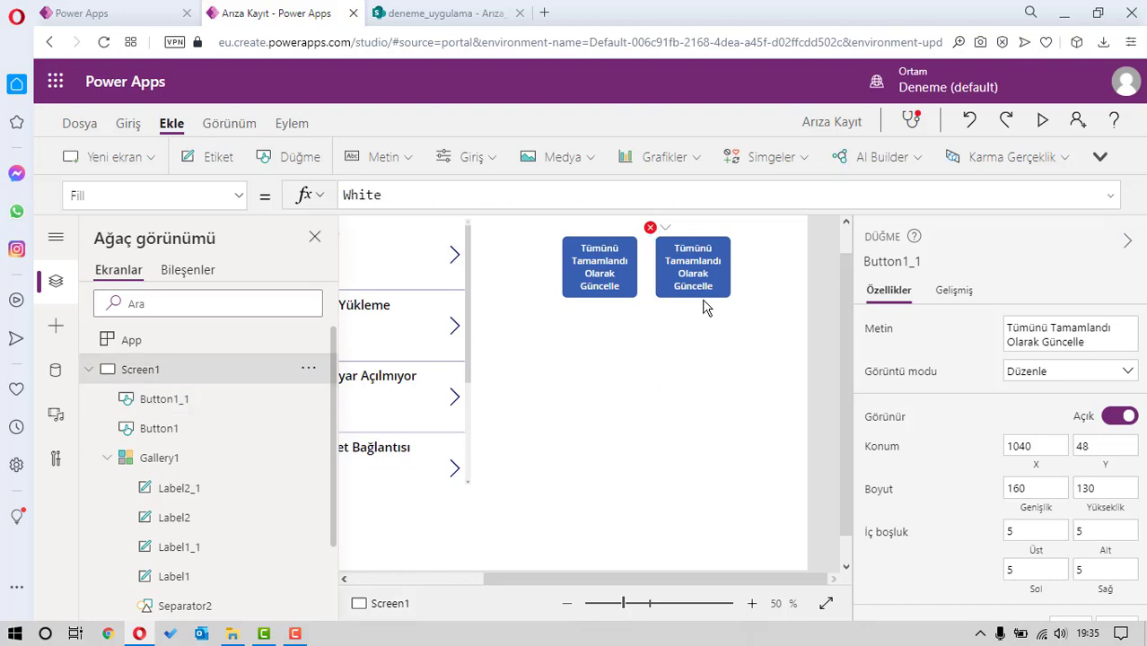
Wrap Aciliyet in Number() inside the button's Aciliyet>50 condition
{"action": "left_click", "coordinate": [691, 270]}
{"action": "left_click", "coordinate": [509, 194]}
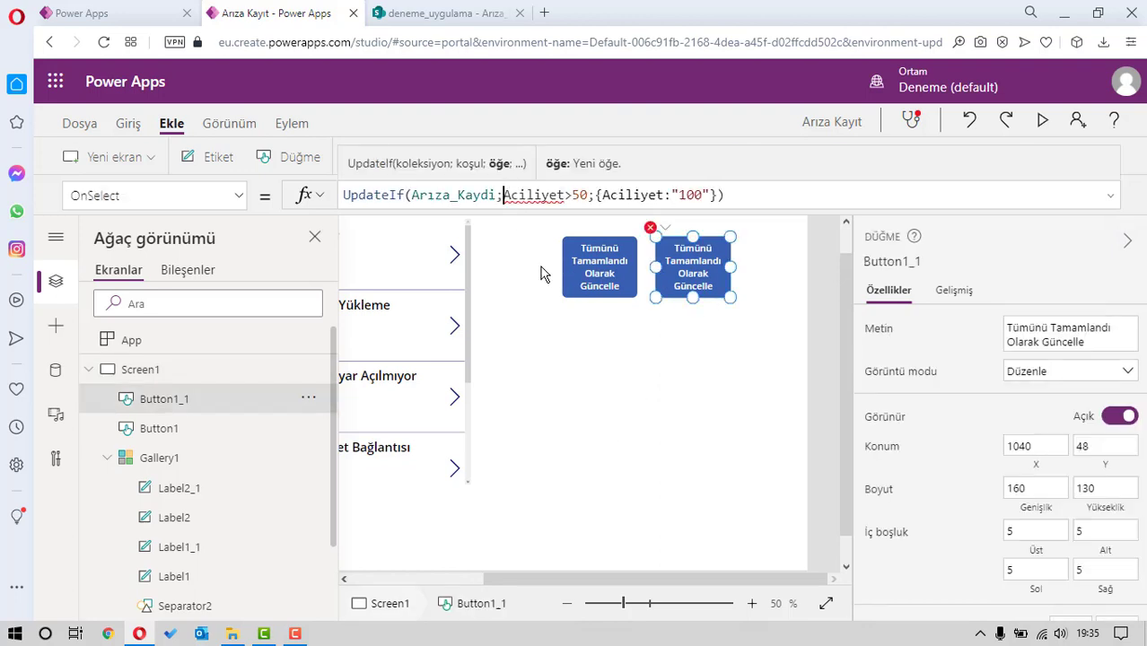
{"action": "type", "text": "nu"}
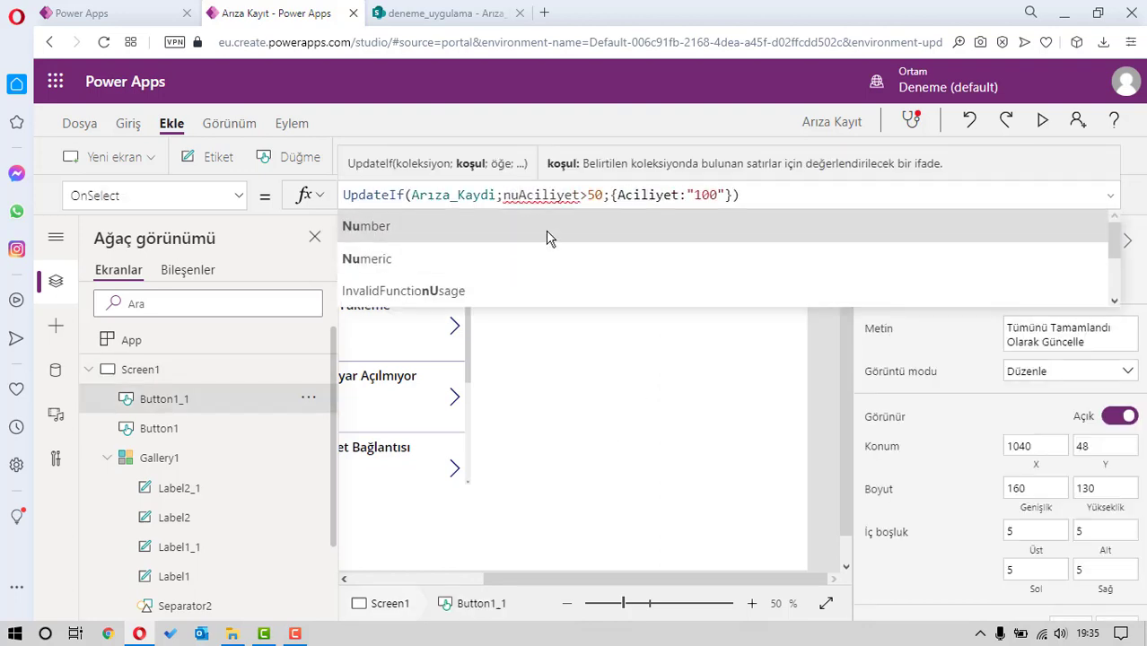
{"action": "left_click", "coordinate": [545, 228]}
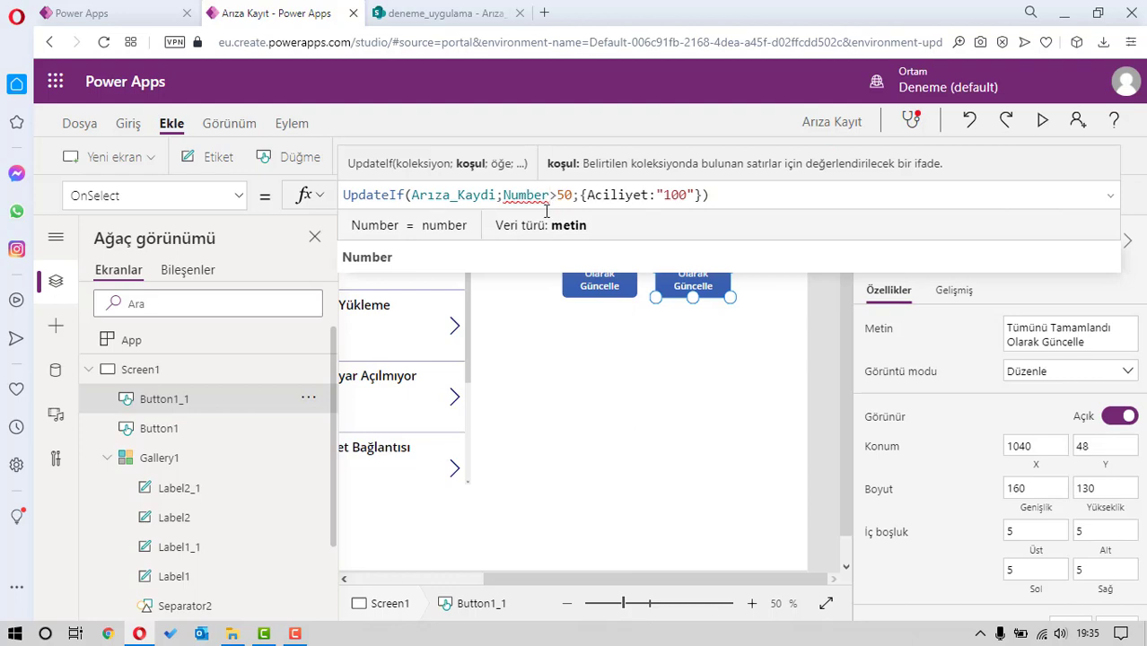
{"action": "type", "text": "("}
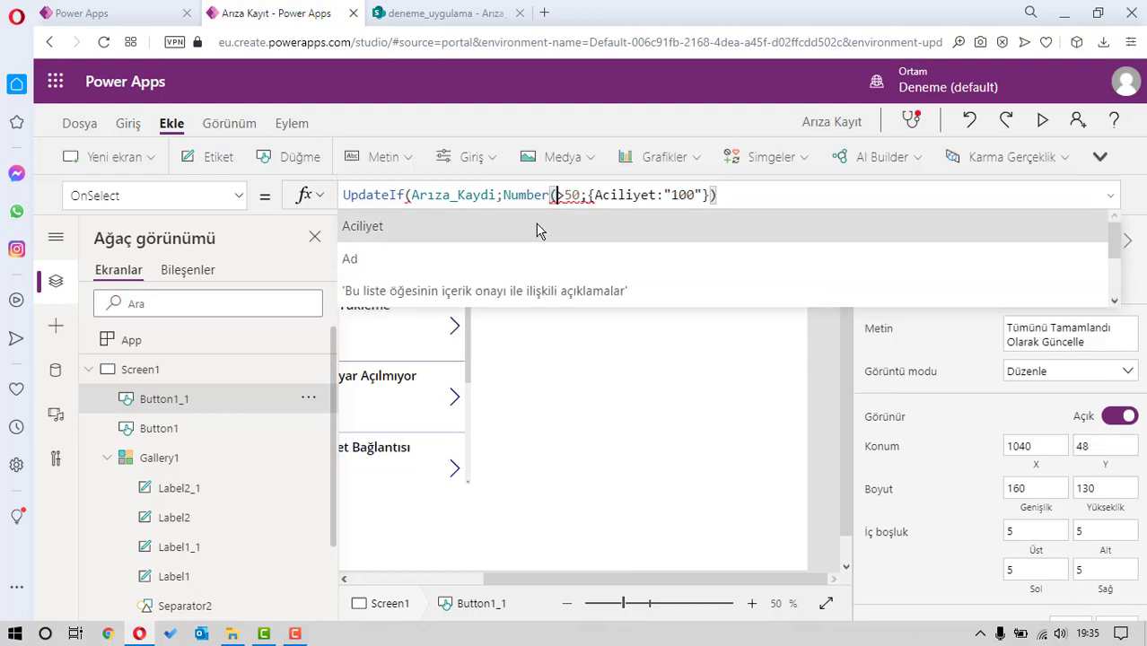
{"action": "left_click", "coordinate": [565, 238]}
{"action": "type", "text": ")"}
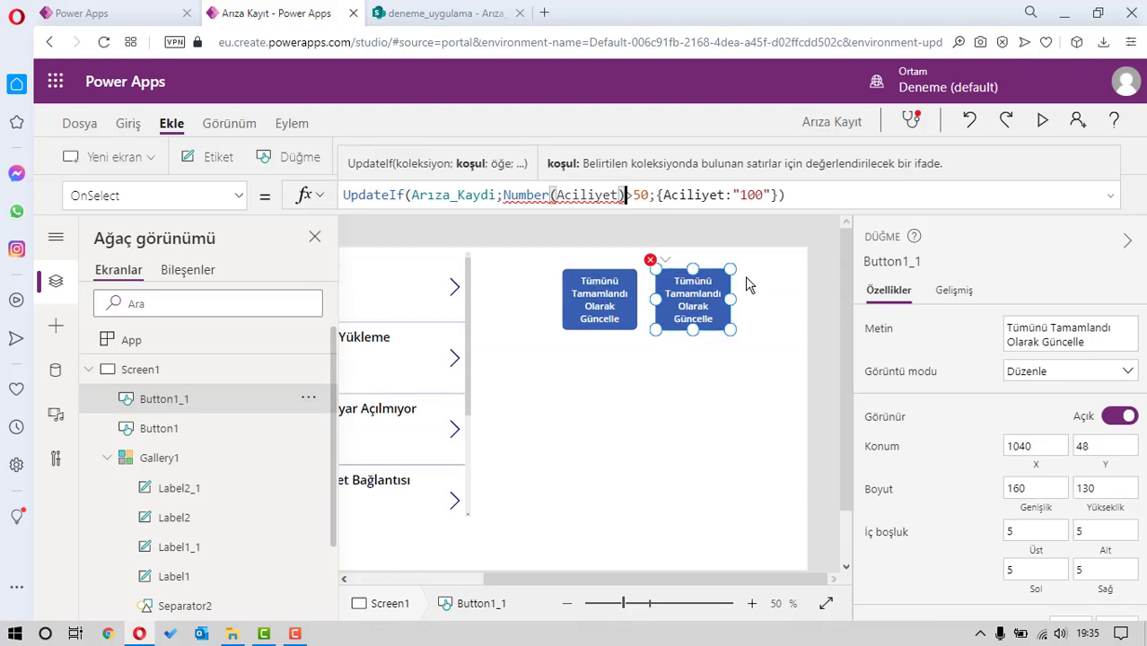
Delete the Number(Aciliyet)>50 condition, leaving UpdateIf(Arıza_Kaydi;{Aciliyet:"100"})
{"action": "double_click", "coordinate": [598, 195]}
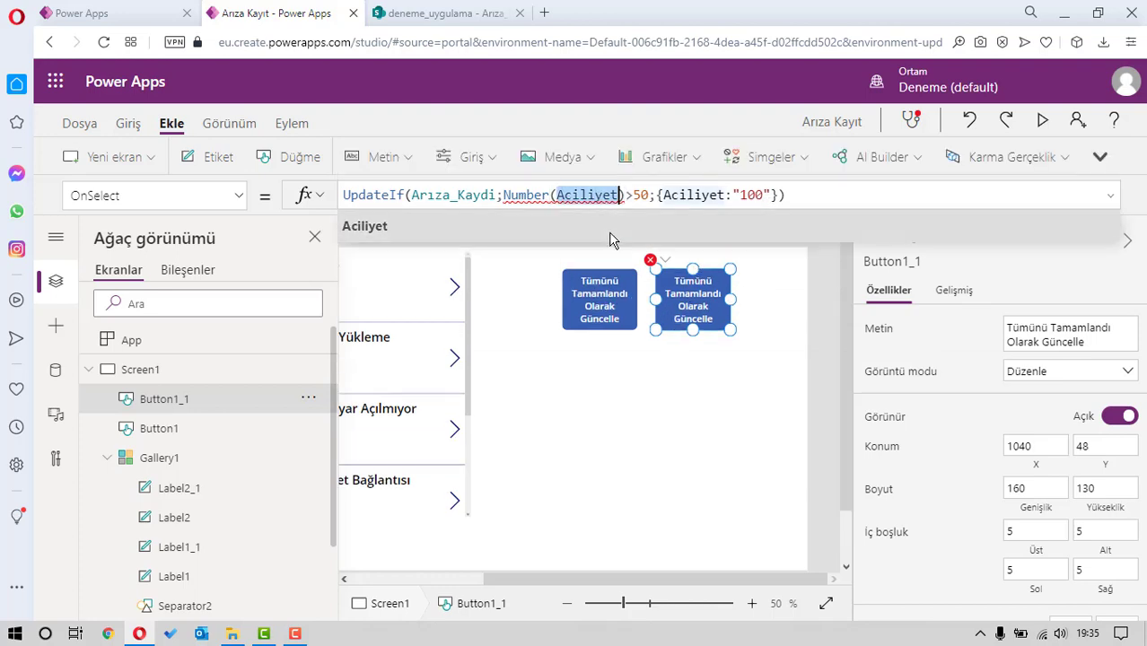
{"action": "mouse_move", "coordinate": [564, 196]}
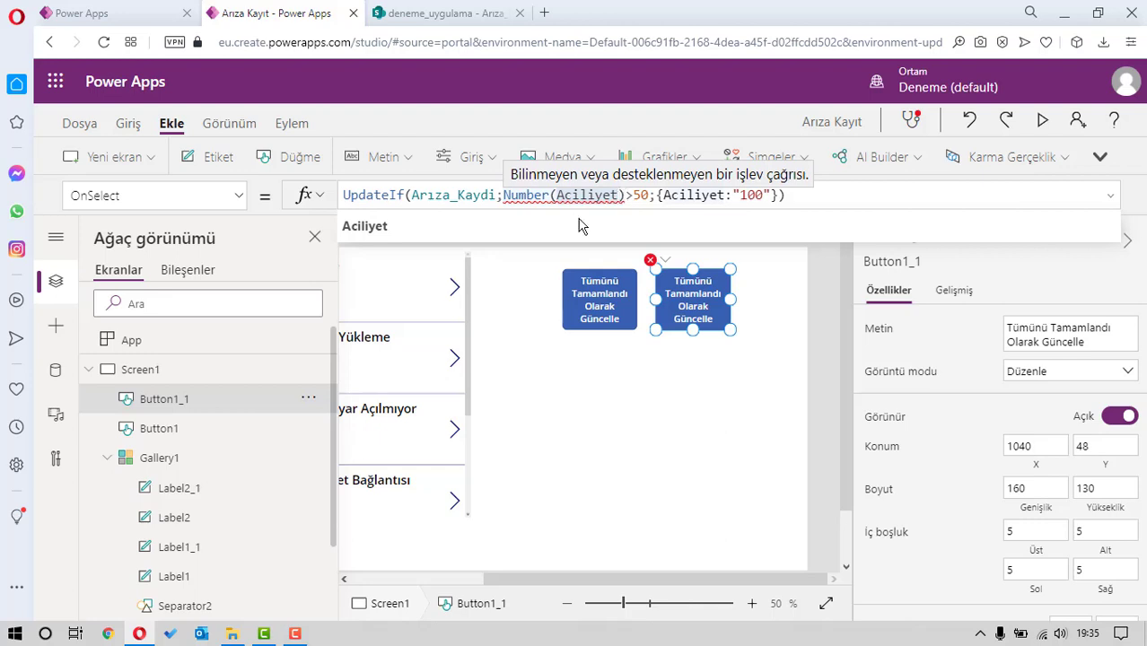
{"action": "key", "text": "Right"}
{"action": "left_click_drag", "start_coordinate": [561, 206], "coordinate": [526, 201]}
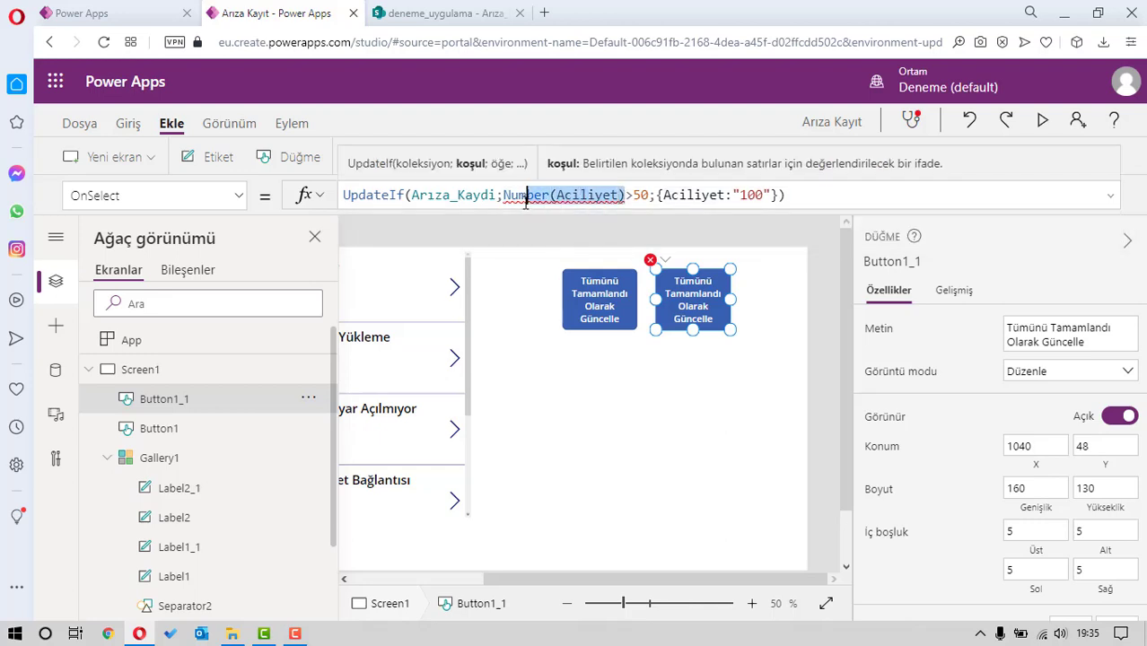
{"action": "key", "text": "Delete"}
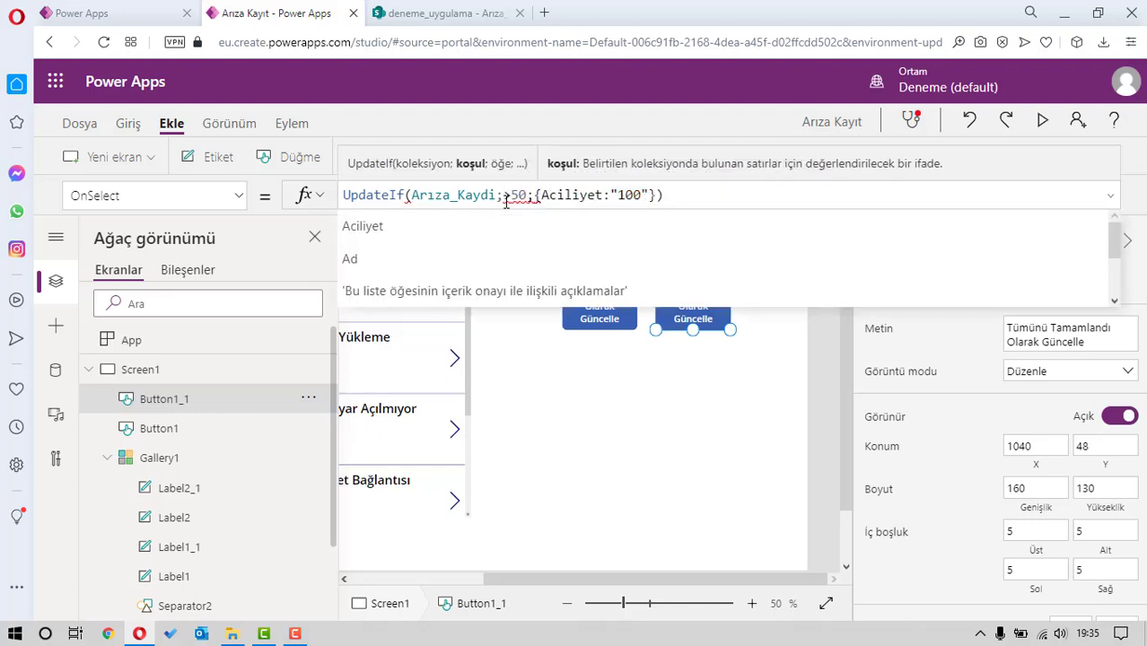
{"action": "key", "text": "Delete"}
{"action": "key", "text": "Delete"}
{"action": "key", "text": "Delete"}
{"action": "key", "text": "Delete"}
{"action": "left_click", "coordinate": [611, 368]}
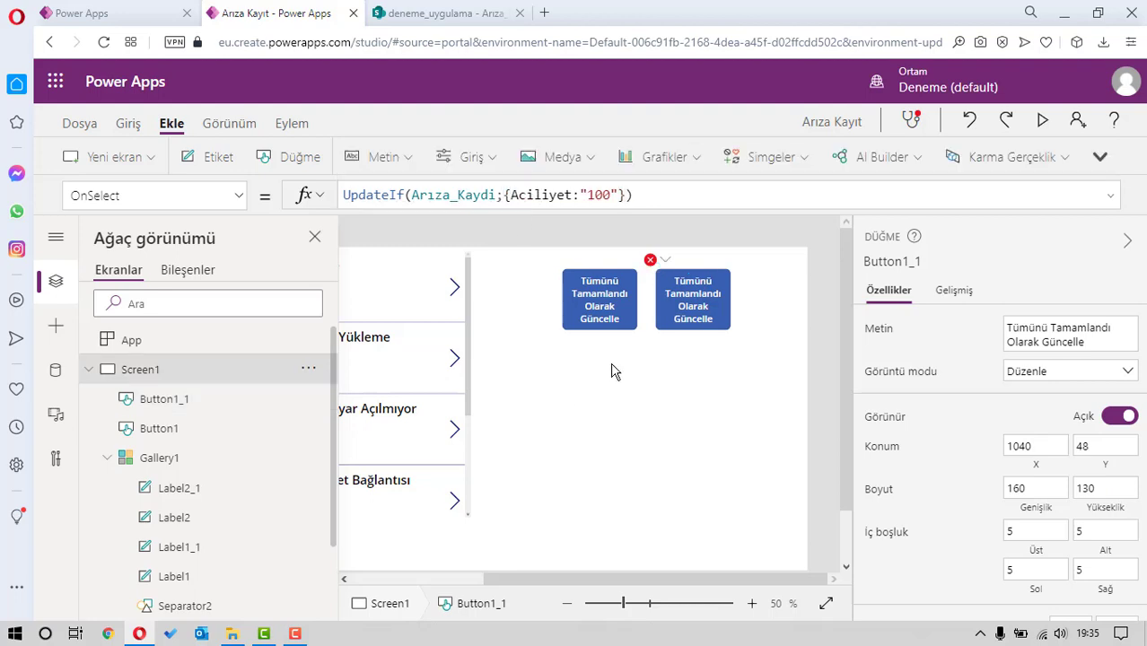
{"action": "left_click", "coordinate": [678, 294]}
Delete the Aciliyet text column from the Arıza_Kaydi list via its column settings
{"action": "left_click", "coordinate": [450, 13]}
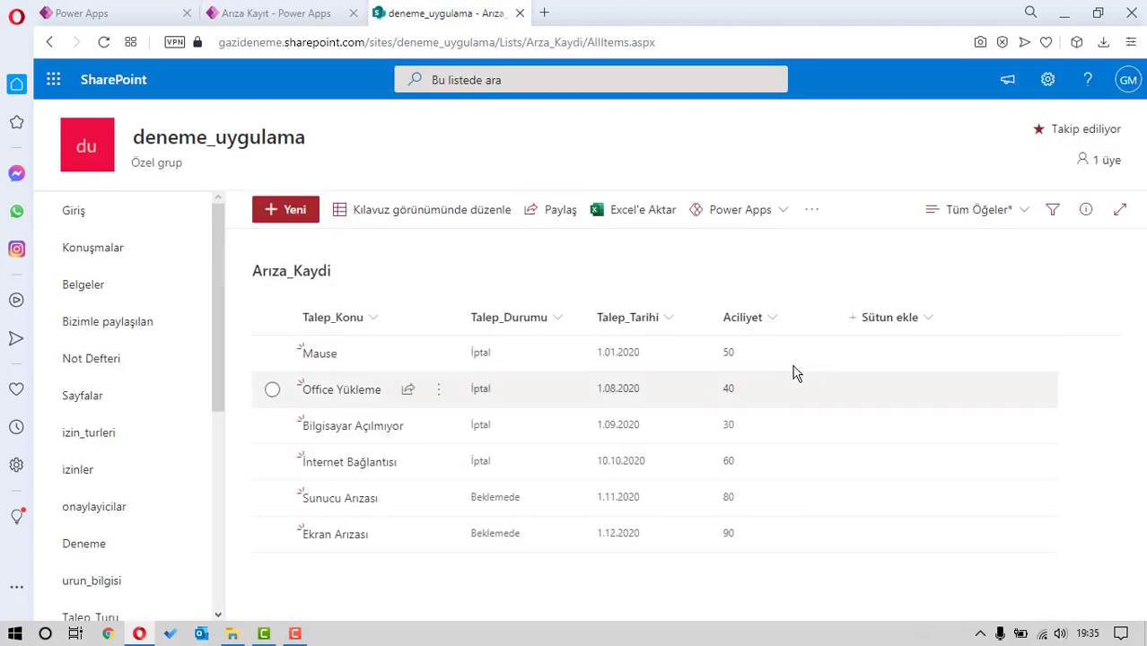
{"action": "left_click", "coordinate": [743, 317]}
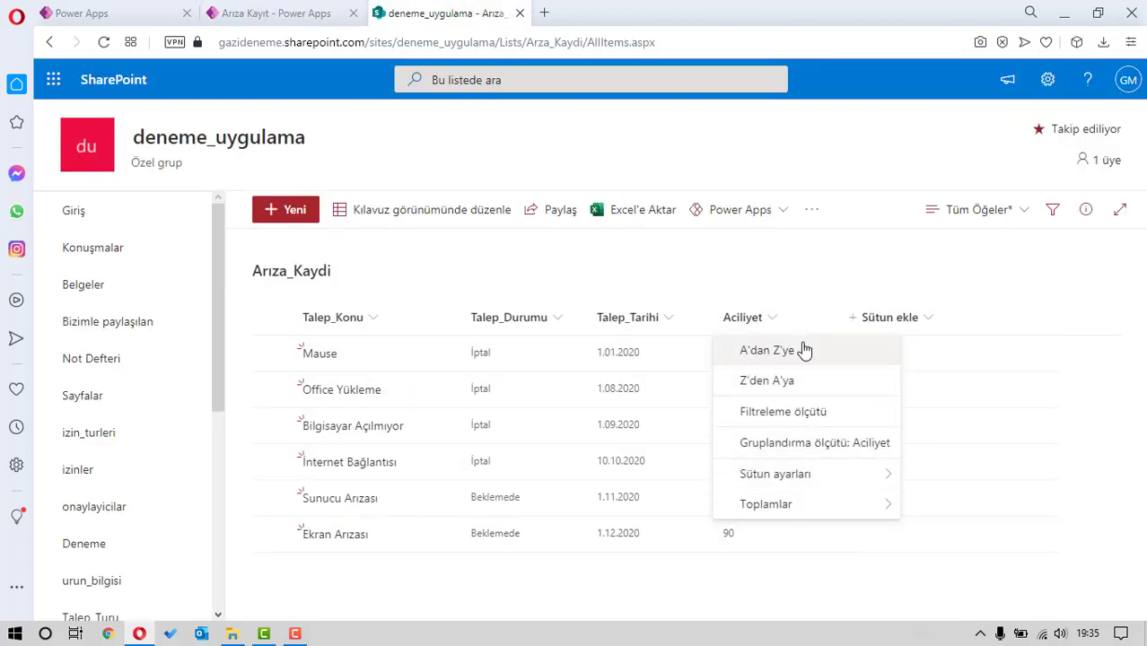
{"action": "left_click", "coordinate": [897, 323]}
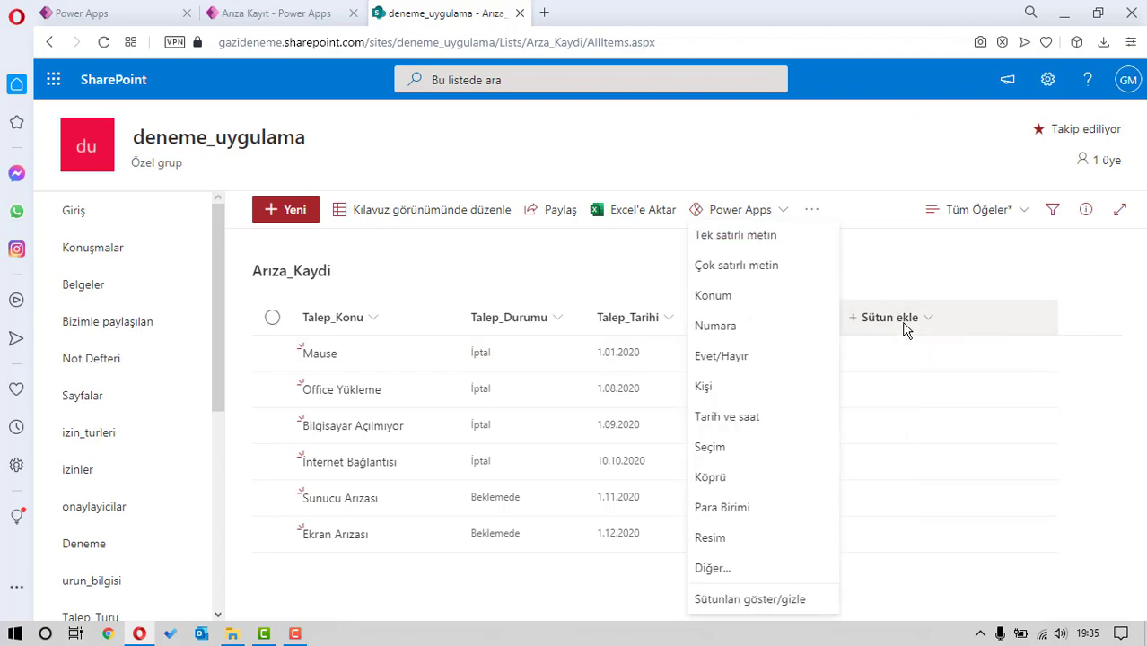
{"action": "left_click", "coordinate": [880, 461]}
{"action": "left_click", "coordinate": [758, 316]}
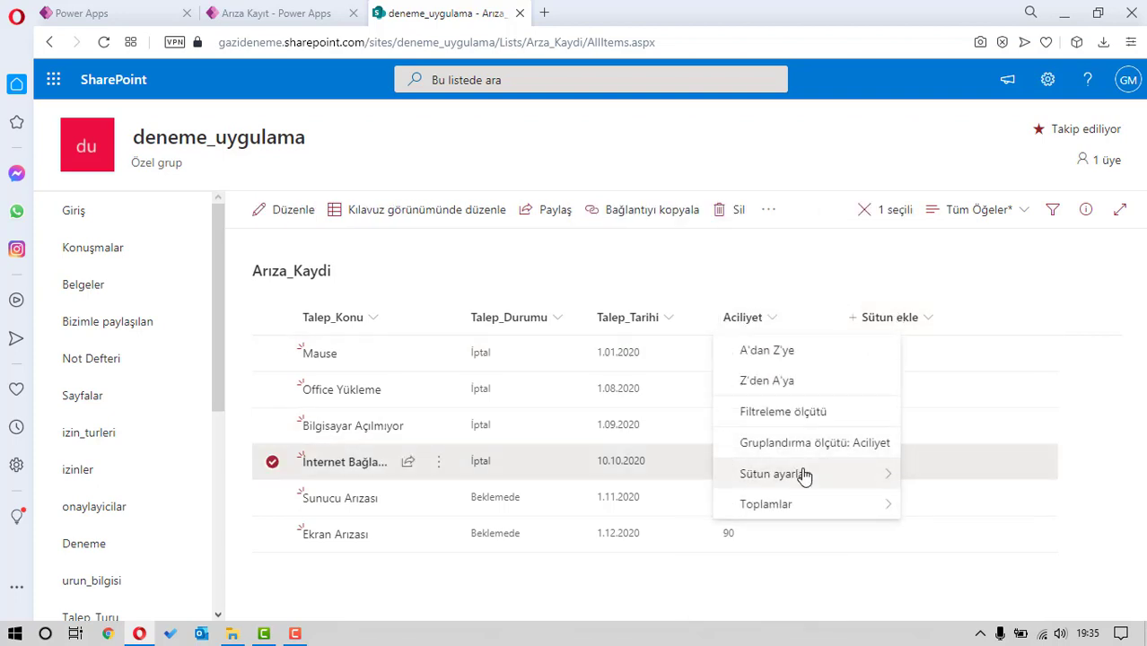
{"action": "left_click", "coordinate": [952, 434]}
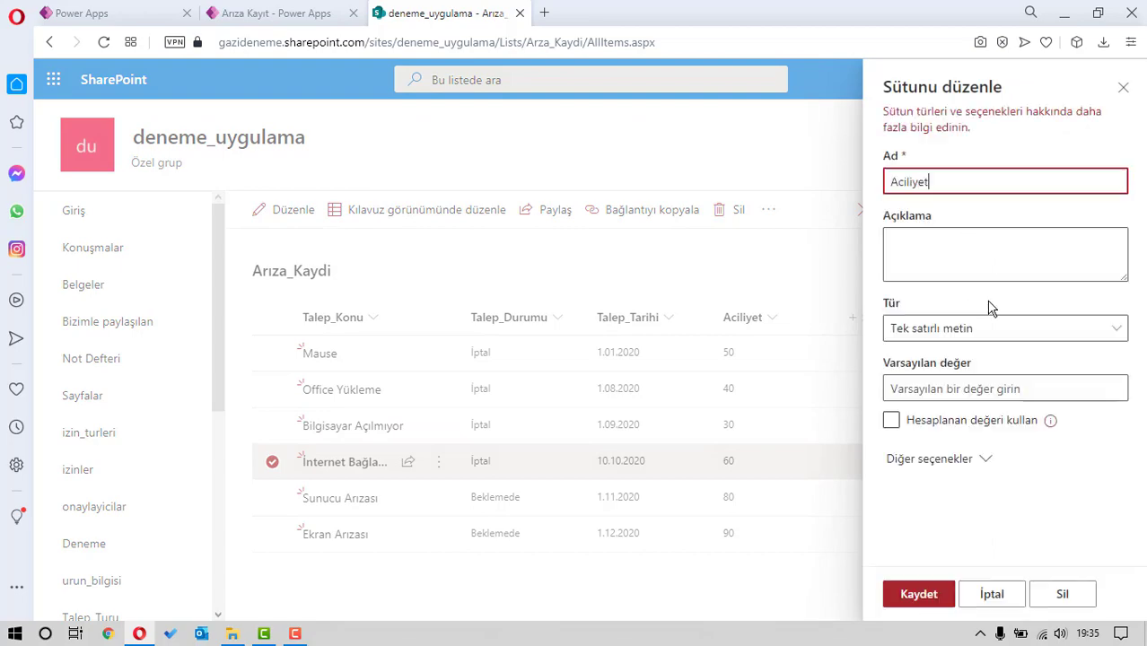
{"action": "left_click", "coordinate": [1062, 594]}
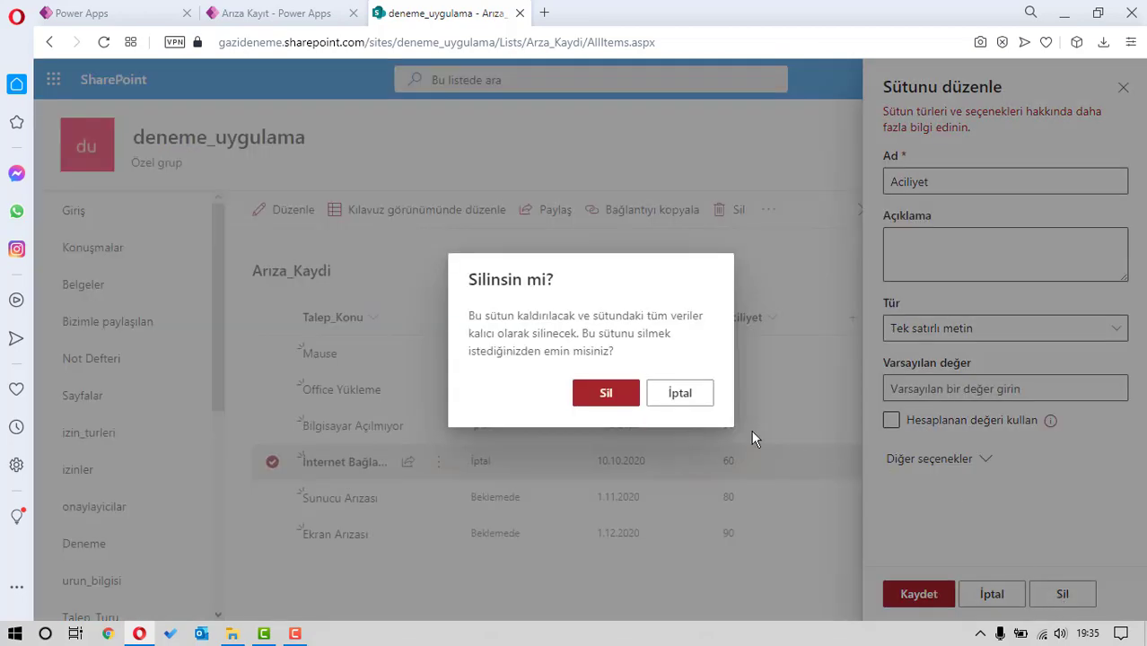
{"action": "left_click", "coordinate": [628, 403]}
Add a new Sayı (number) column named Aciliyet and save it
{"action": "left_click", "coordinate": [804, 321]}
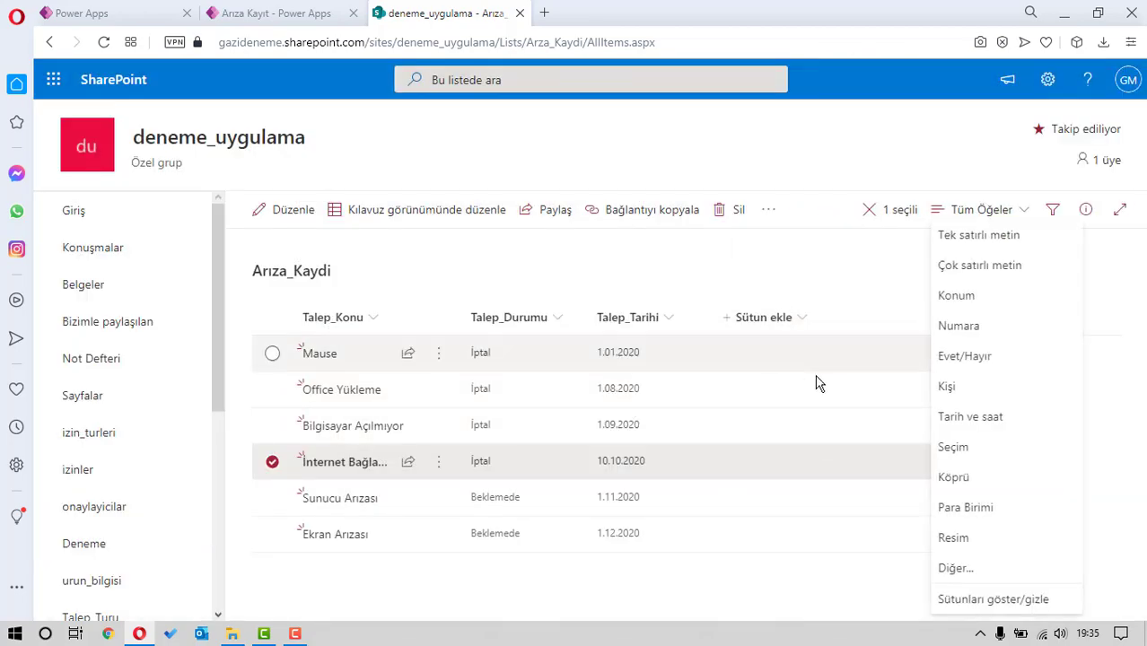
{"action": "left_click", "coordinate": [1003, 237]}
{"action": "left_click", "coordinate": [991, 339]}
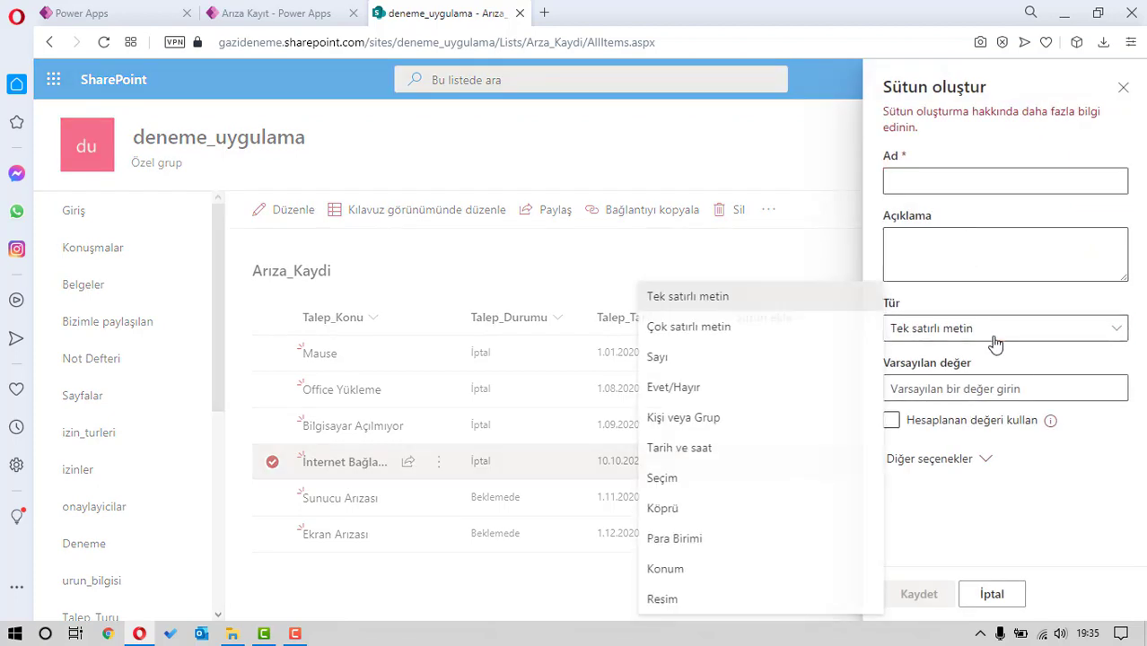
{"action": "left_click", "coordinate": [743, 359]}
{"action": "left_click", "coordinate": [946, 186]}
{"action": "type", "text": "Aciliyet"}
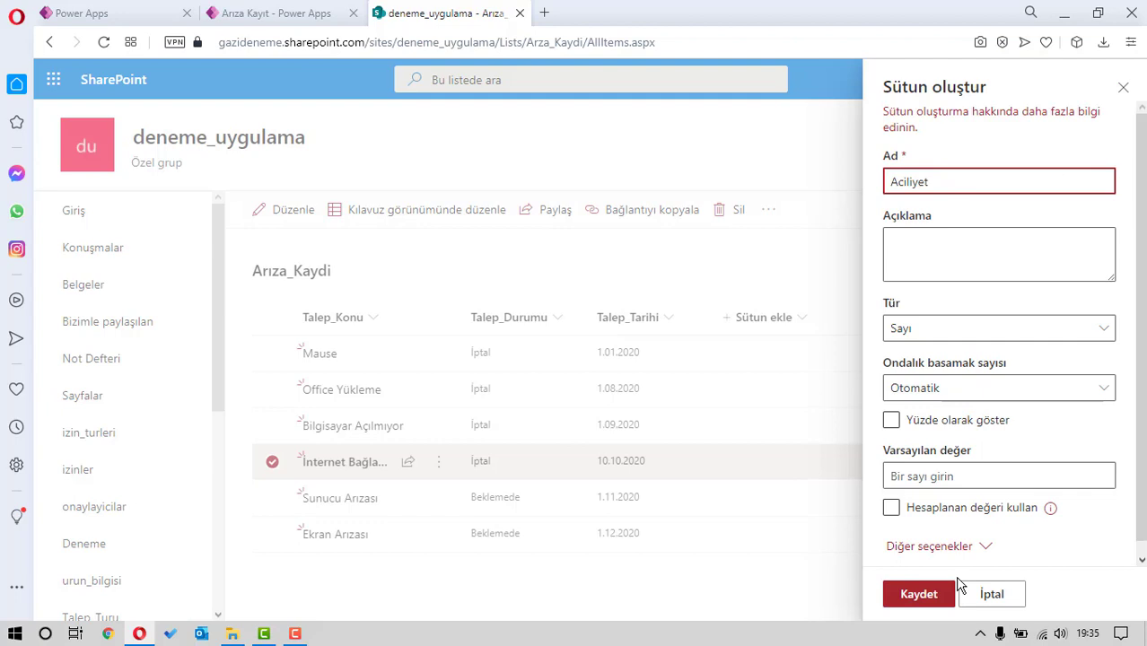
{"action": "left_click", "coordinate": [920, 596]}
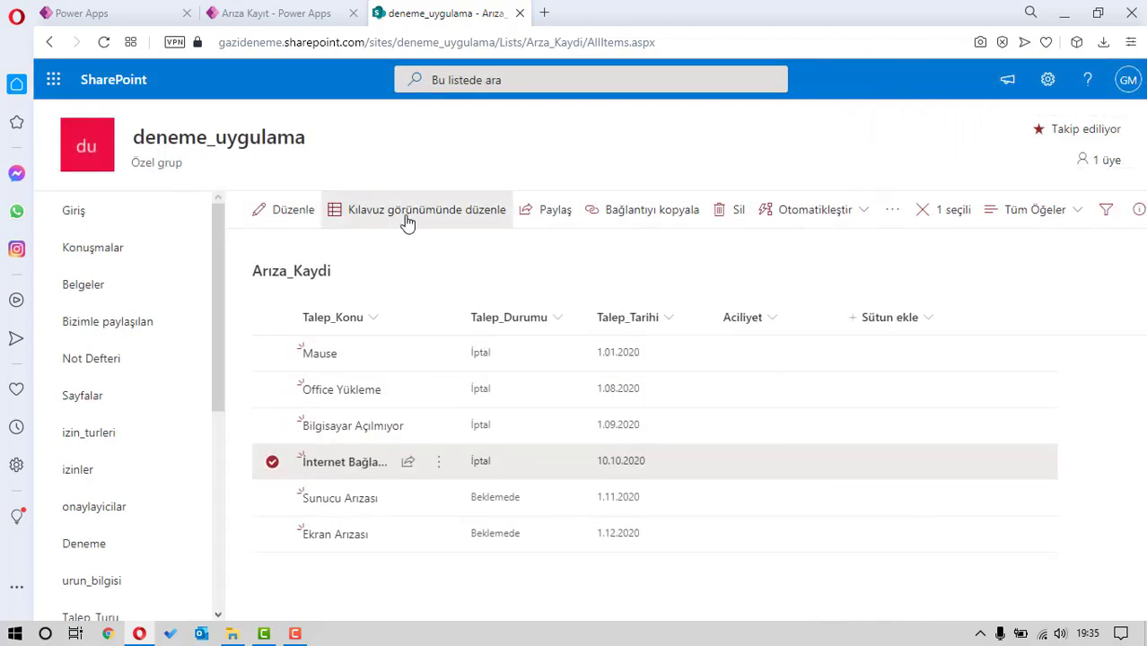
In grid view, enter Aciliyet values 50, 40, 60, 80, 30 and 70, then save
{"action": "left_click", "coordinate": [409, 212]}
{"action": "left_click", "coordinate": [768, 353]}
{"action": "left_click", "coordinate": [769, 351]}
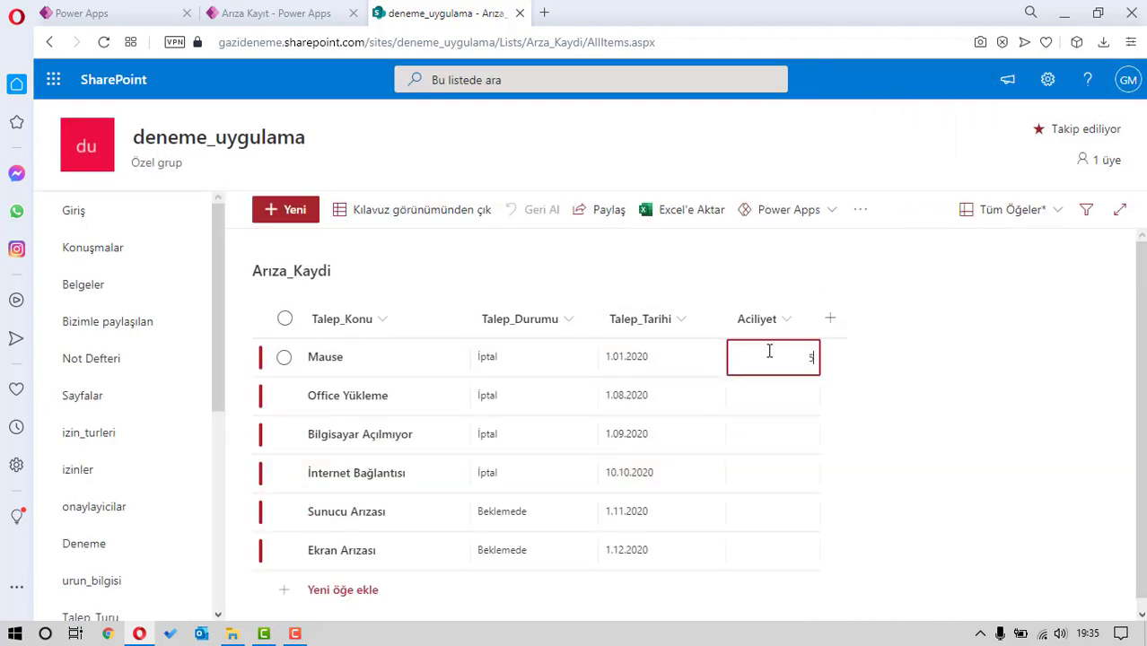
{"action": "type", "text": "0"}
{"action": "key", "text": "Return"}
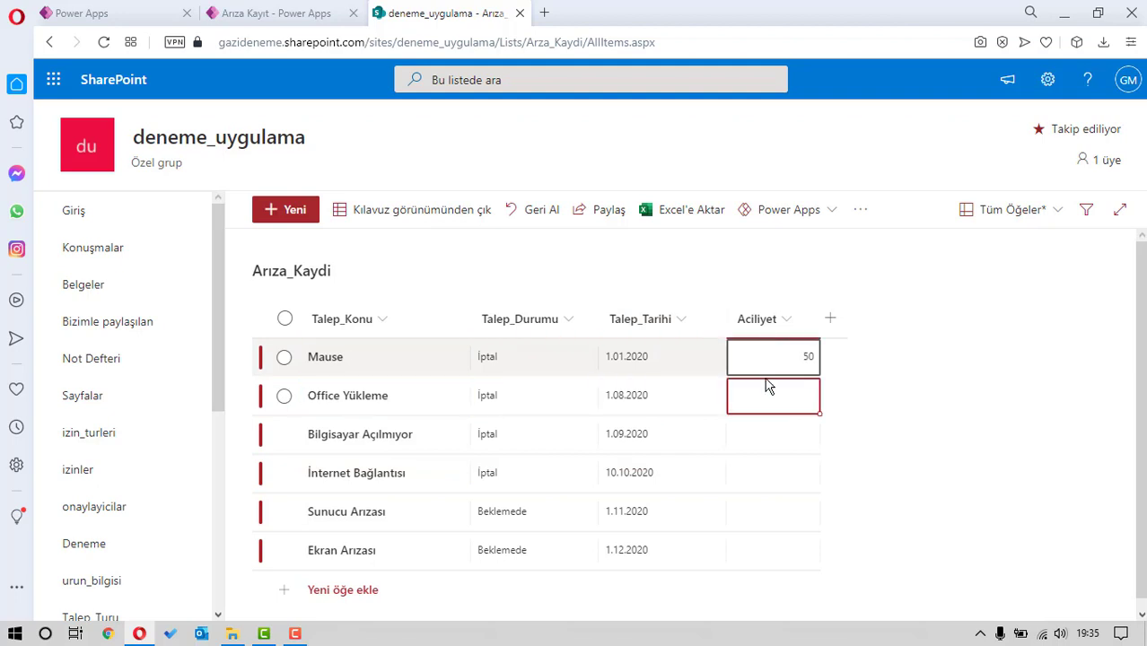
{"action": "left_click", "coordinate": [768, 385]}
{"action": "type", "text": "40"}
{"action": "left_click", "coordinate": [775, 436]}
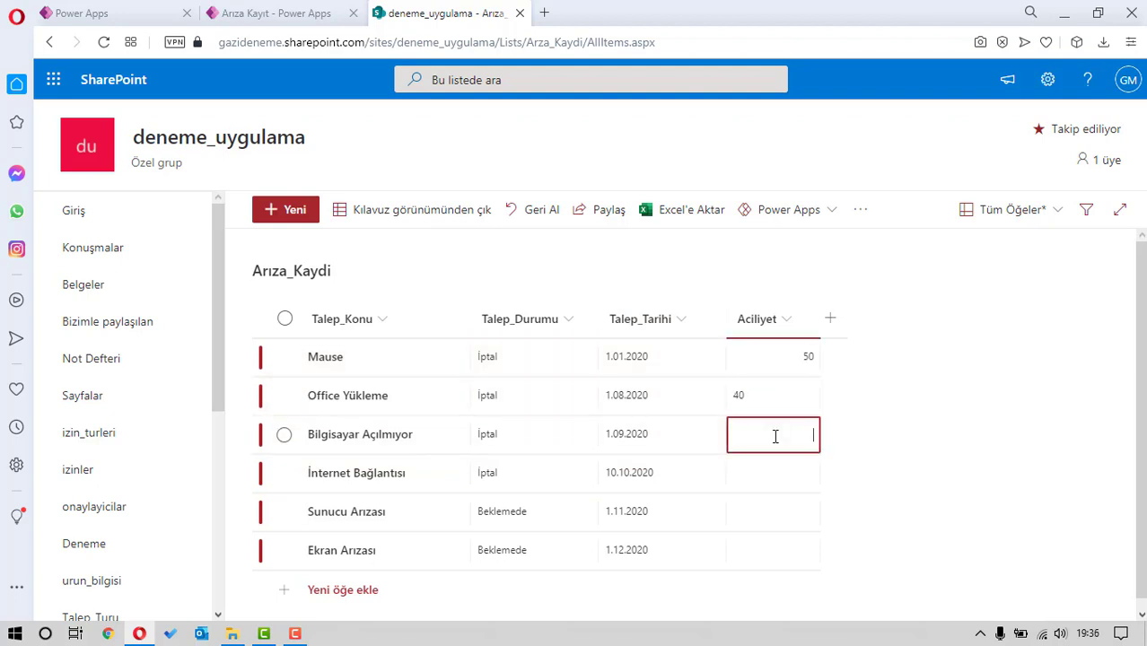
{"action": "type", "text": "60"}
{"action": "left_click", "coordinate": [771, 471]}
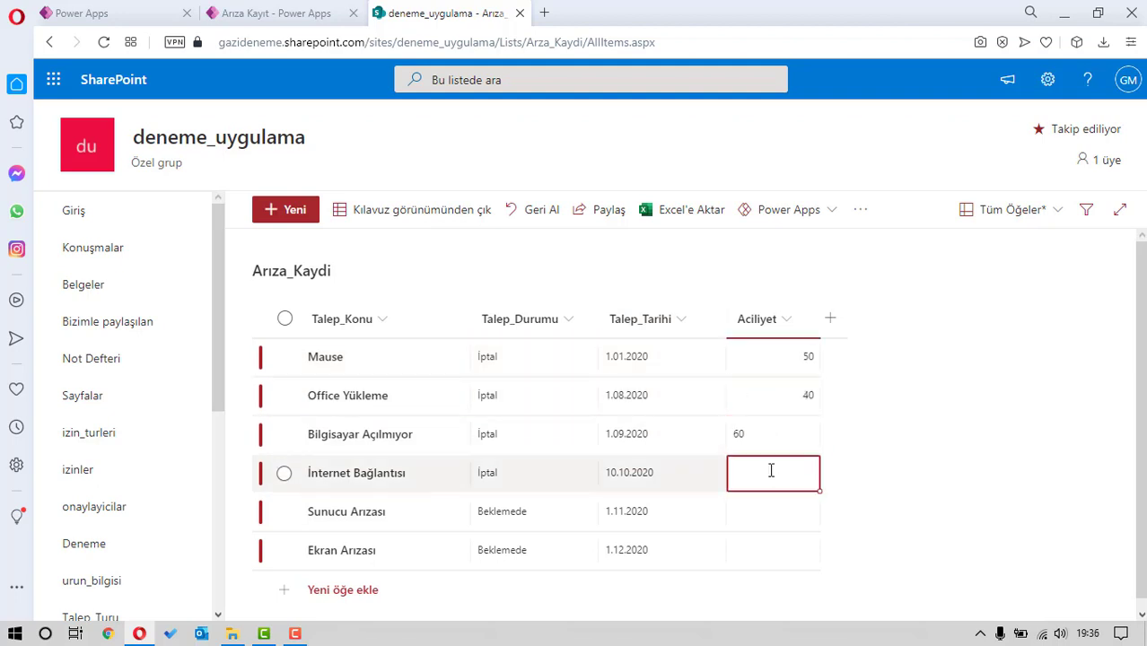
{"action": "type", "text": "80"}
{"action": "left_click", "coordinate": [772, 511]}
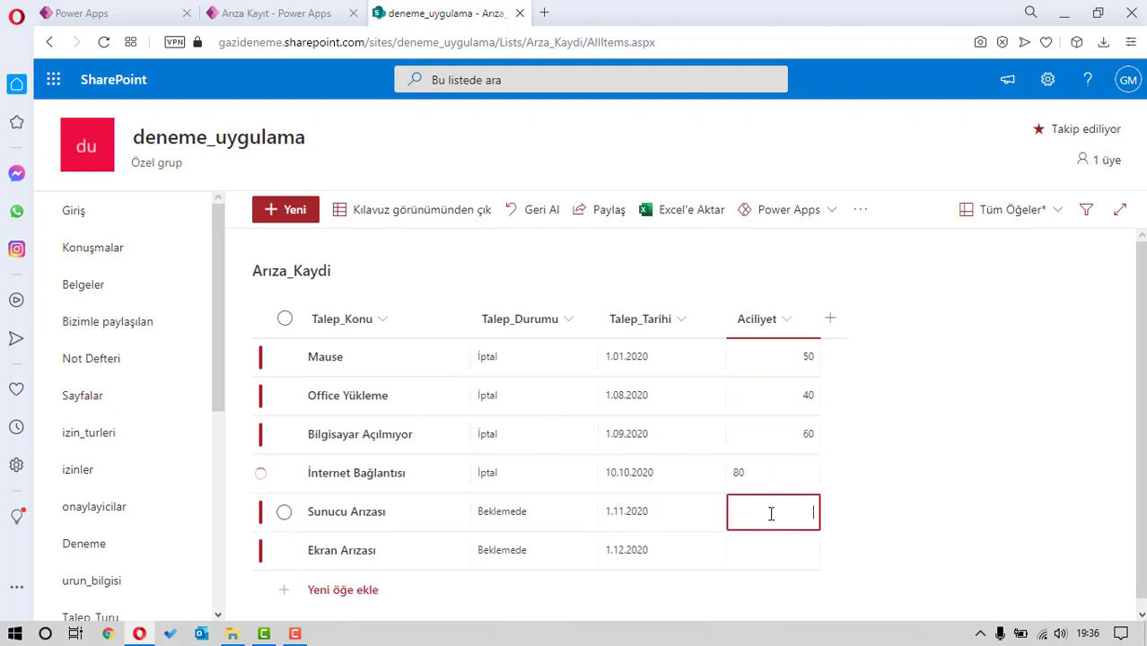
{"action": "type", "text": "30"}
{"action": "left_click", "coordinate": [802, 543]}
{"action": "type", "text": "70"}
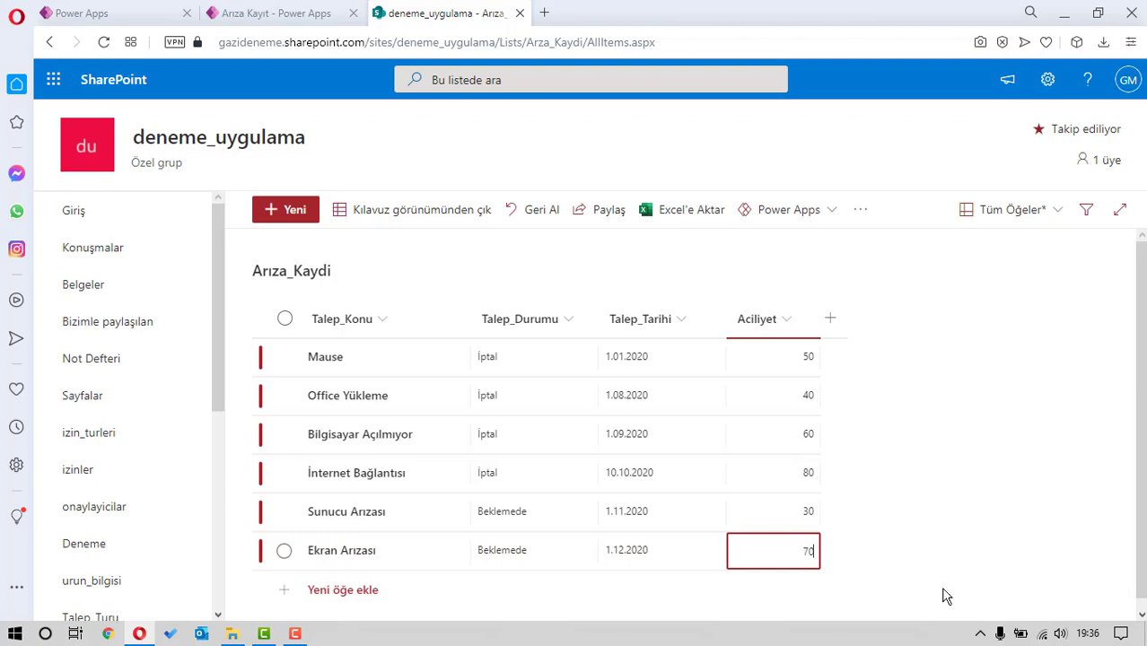
{"action": "left_click", "coordinate": [473, 210]}
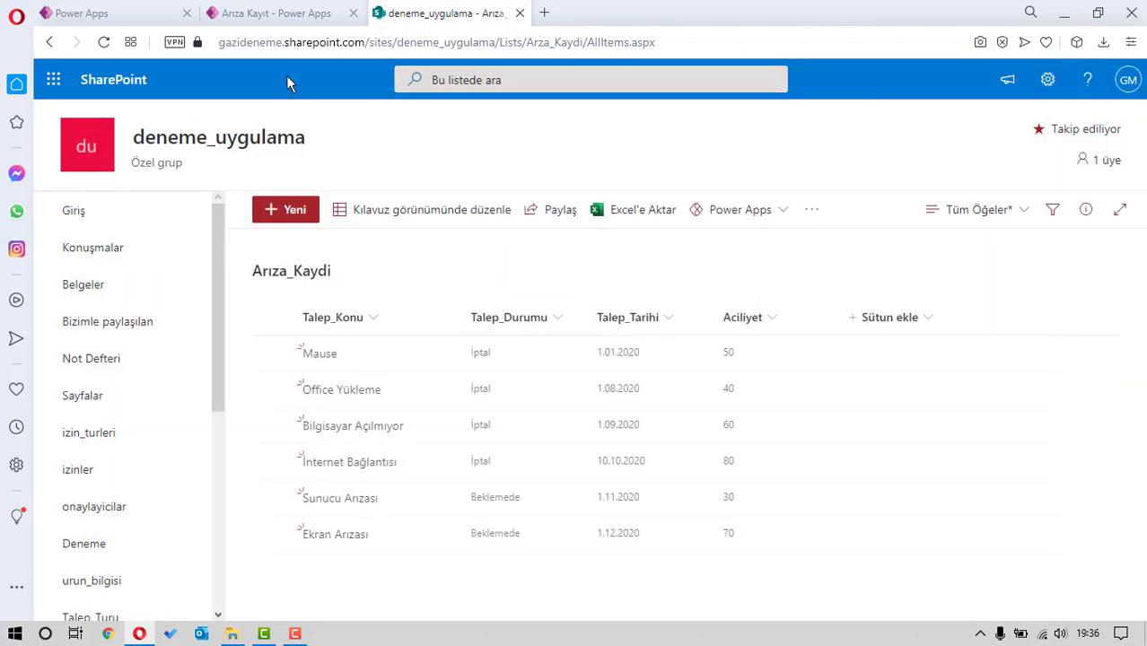
{"action": "left_click", "coordinate": [276, 12]}
Reload the studio with Yeniden Yükle and open Arıza Kayıt from Son Kullanılan Dosyalar
{"action": "left_click", "coordinate": [565, 386]}
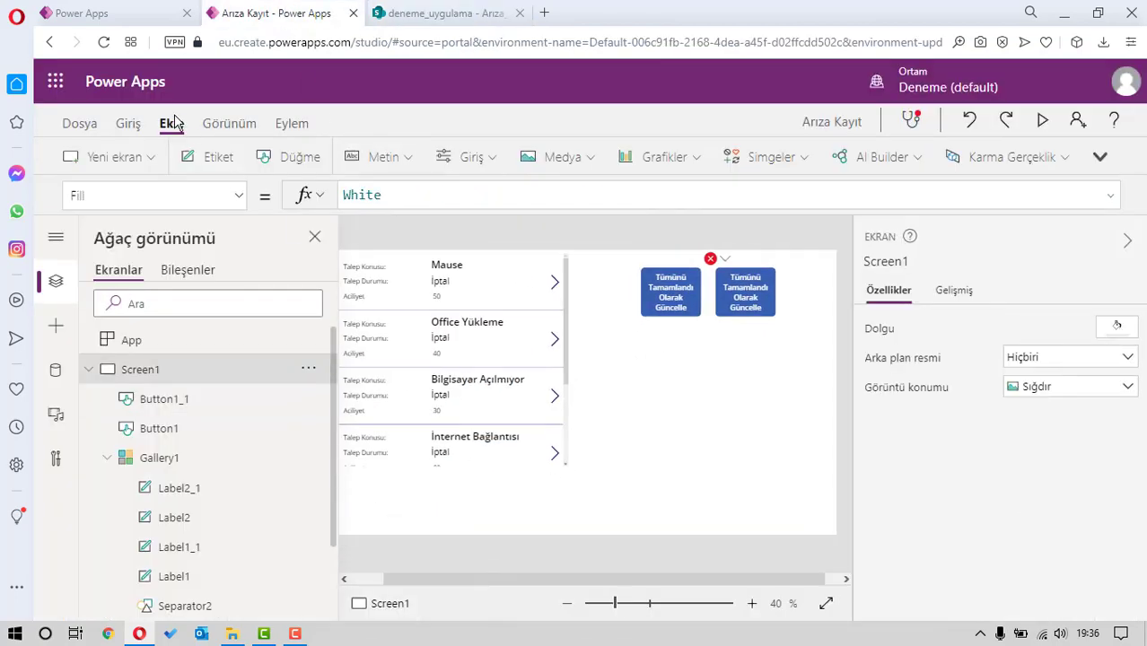
{"action": "left_click", "coordinate": [104, 42]}
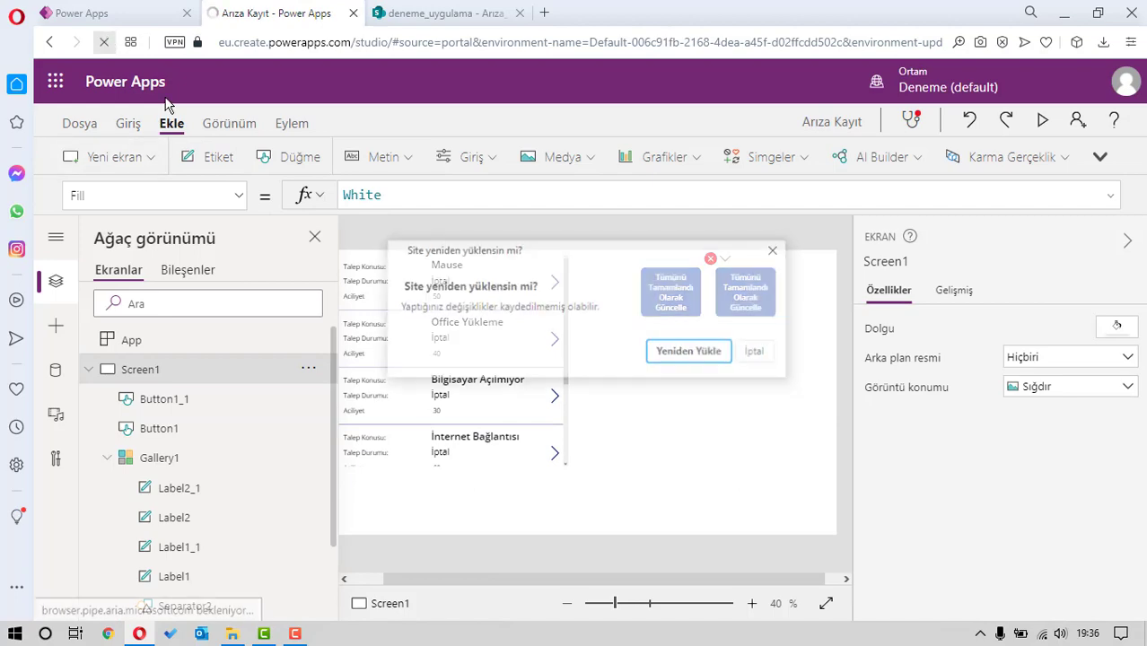
{"action": "left_click", "coordinate": [695, 350]}
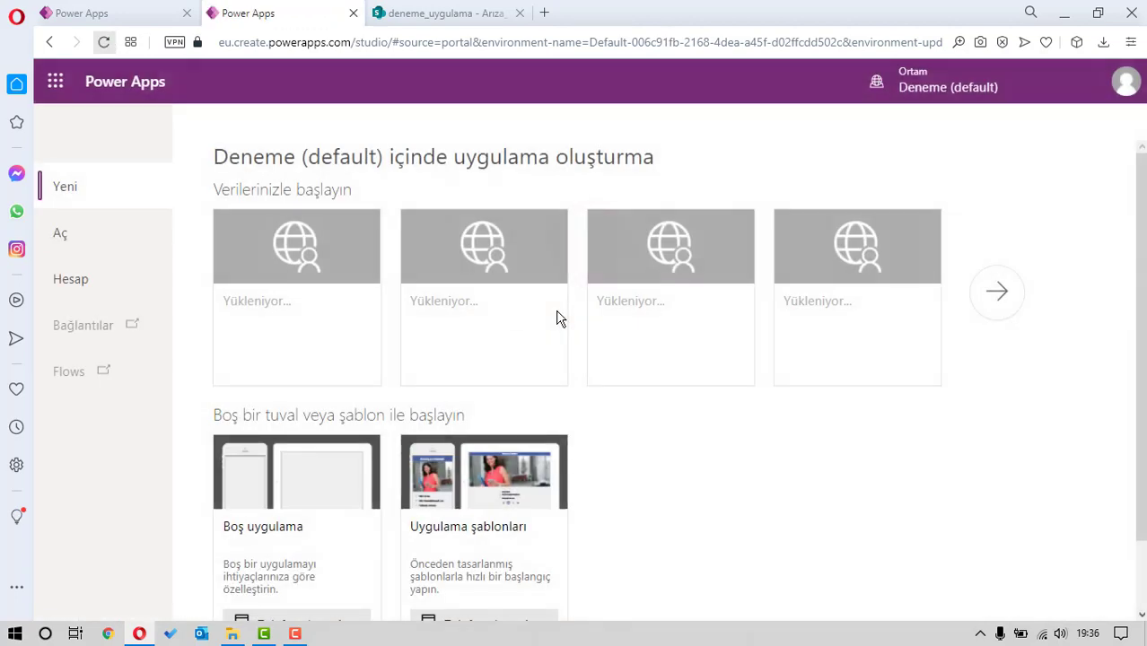
{"action": "left_click", "coordinate": [109, 251]}
{"action": "left_click", "coordinate": [570, 242]}
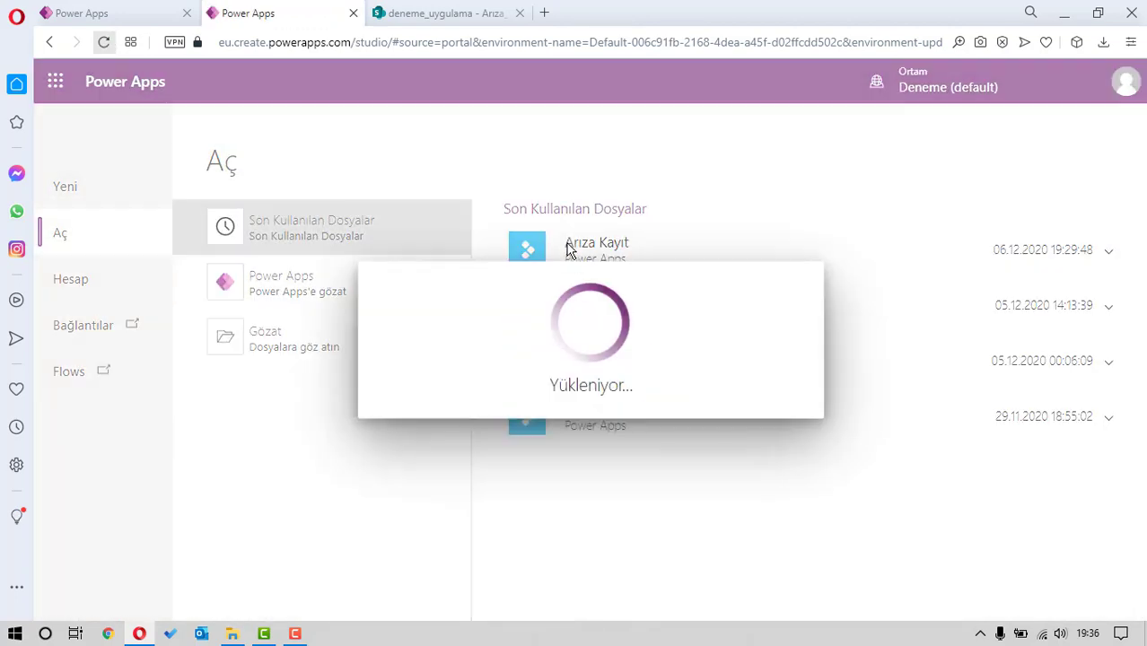
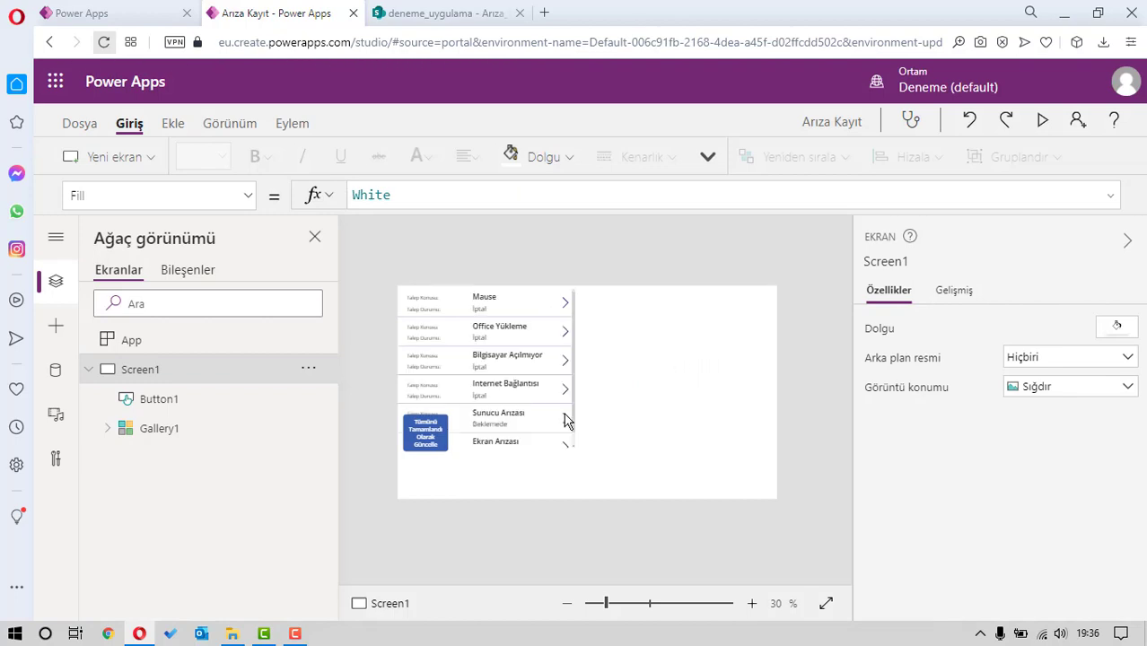
Move the update button to the top right of the screen
{"action": "left_click_drag", "start_coordinate": [444, 440], "coordinate": [700, 291]}
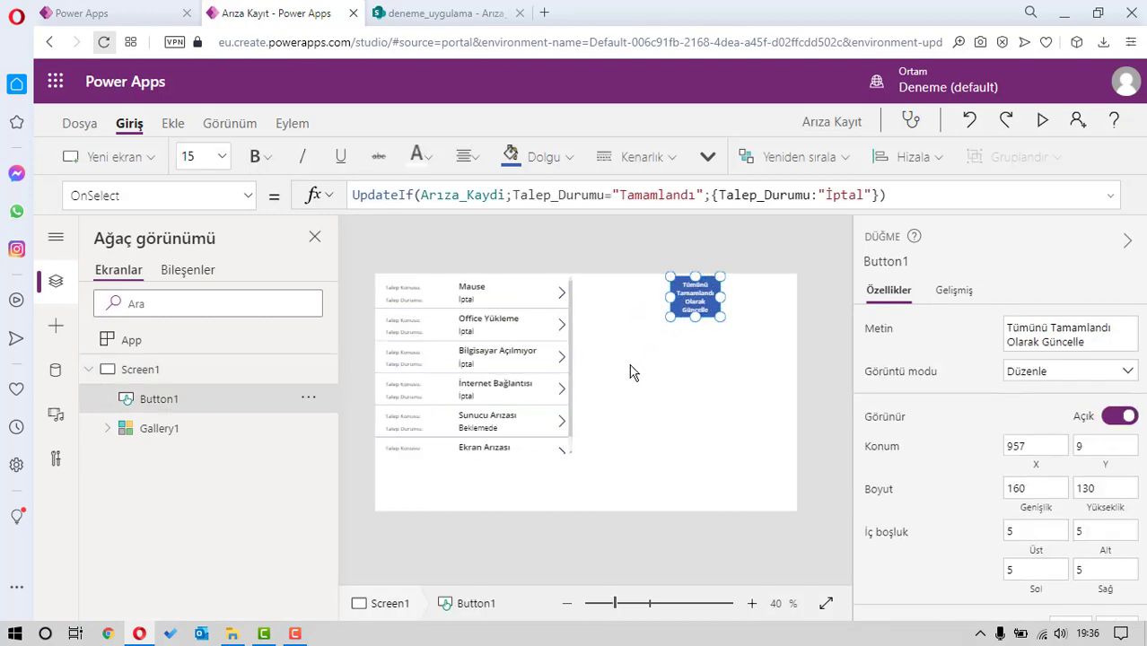
{"action": "left_click", "coordinate": [626, 603]}
{"action": "left_click_drag", "start_coordinate": [628, 579], "coordinate": [514, 579]}
Make the gallery rows taller and insert a new label into each row
{"action": "left_click", "coordinate": [539, 255]}
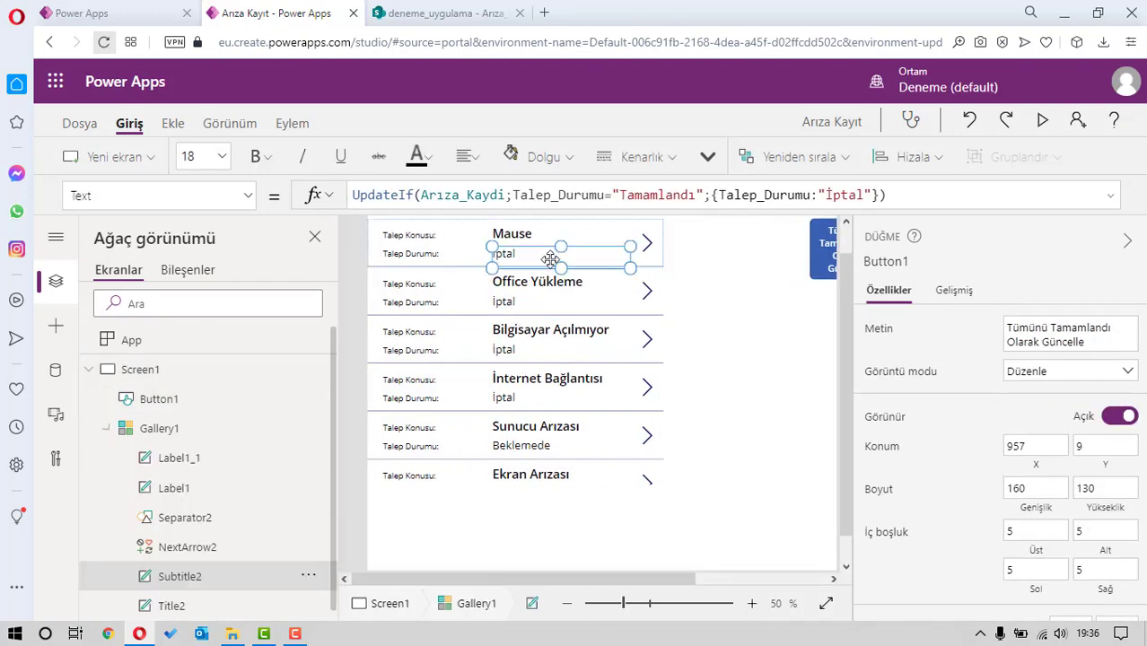
{"action": "left_click", "coordinate": [467, 255]}
{"action": "left_click", "coordinate": [518, 273]}
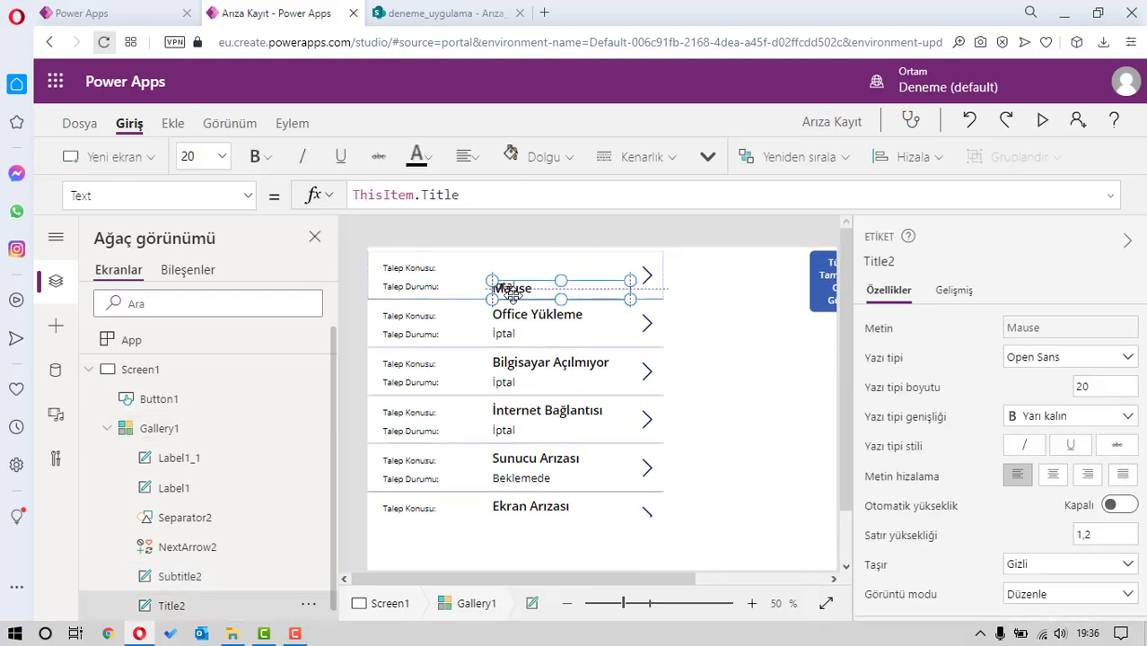
{"action": "left_click", "coordinate": [489, 301]}
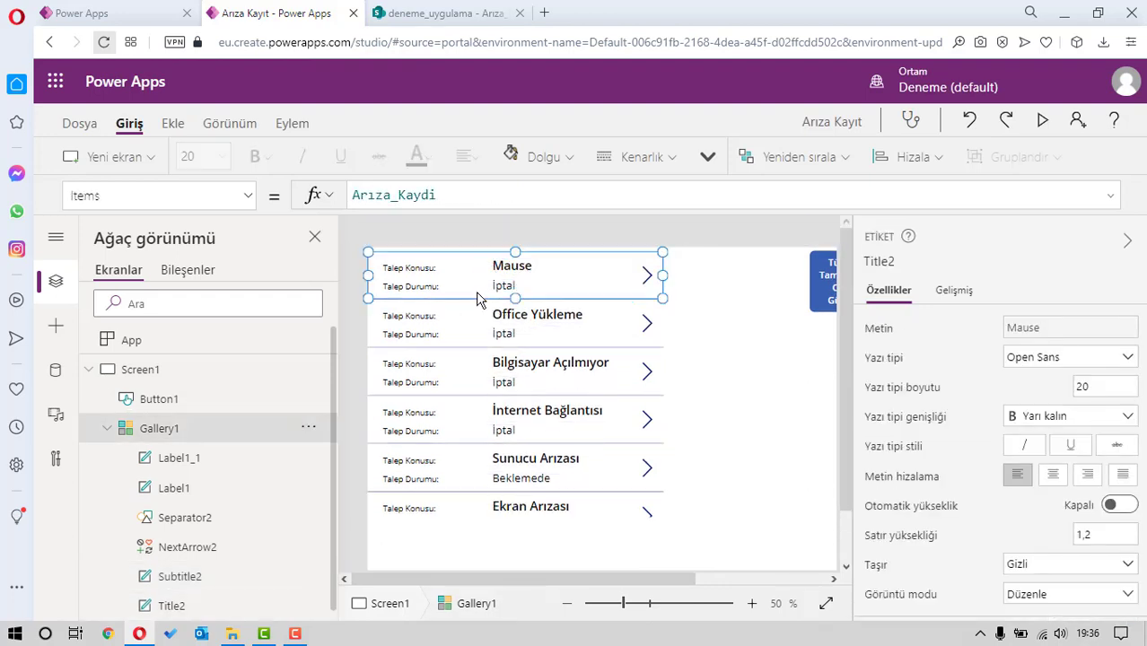
{"action": "left_click_drag", "start_coordinate": [510, 298], "coordinate": [516, 320]}
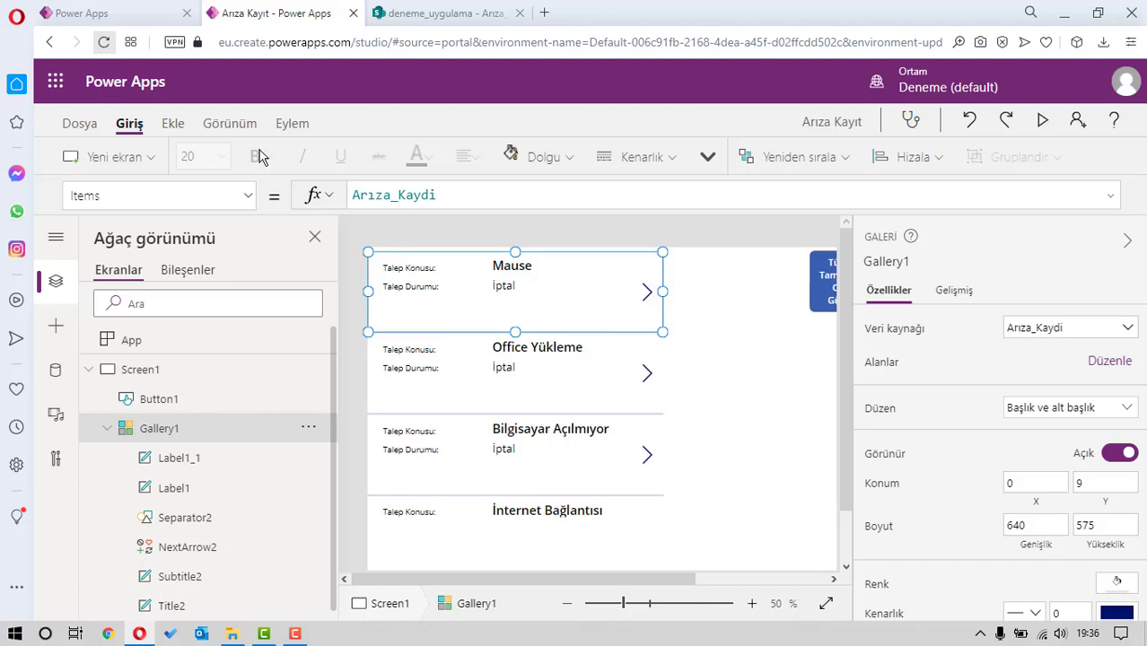
{"action": "left_click", "coordinate": [172, 123]}
{"action": "left_click", "coordinate": [211, 156]}
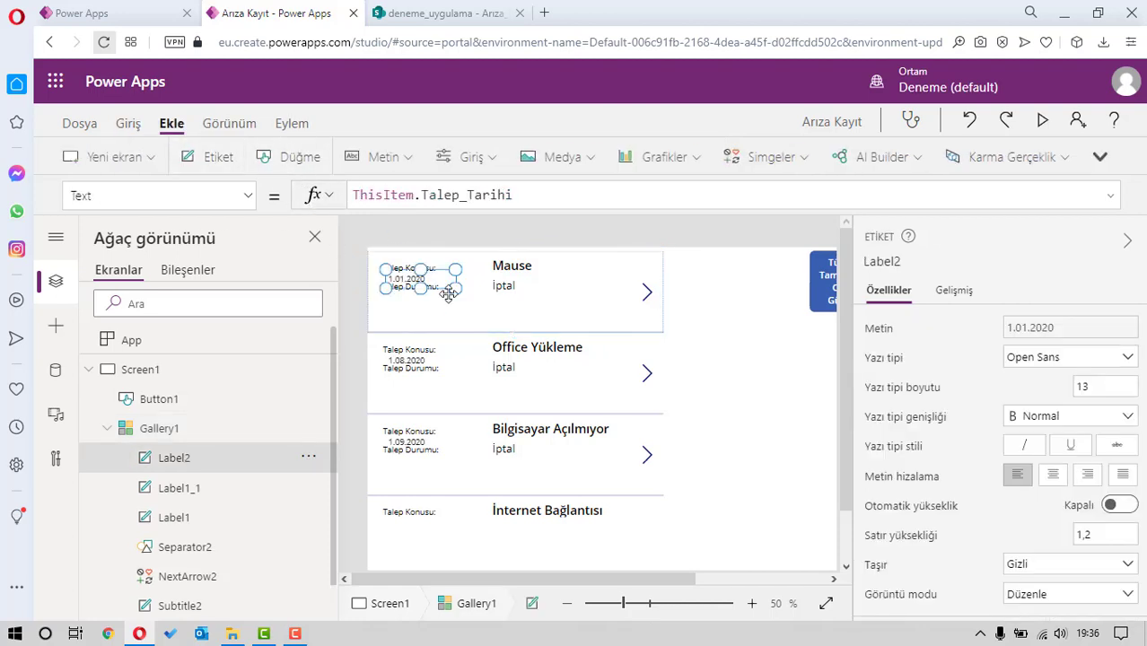
Move the new label below the status and change its Text to ThisItem.Aciliyet
{"action": "left_click_drag", "start_coordinate": [413, 273], "coordinate": [516, 285]}
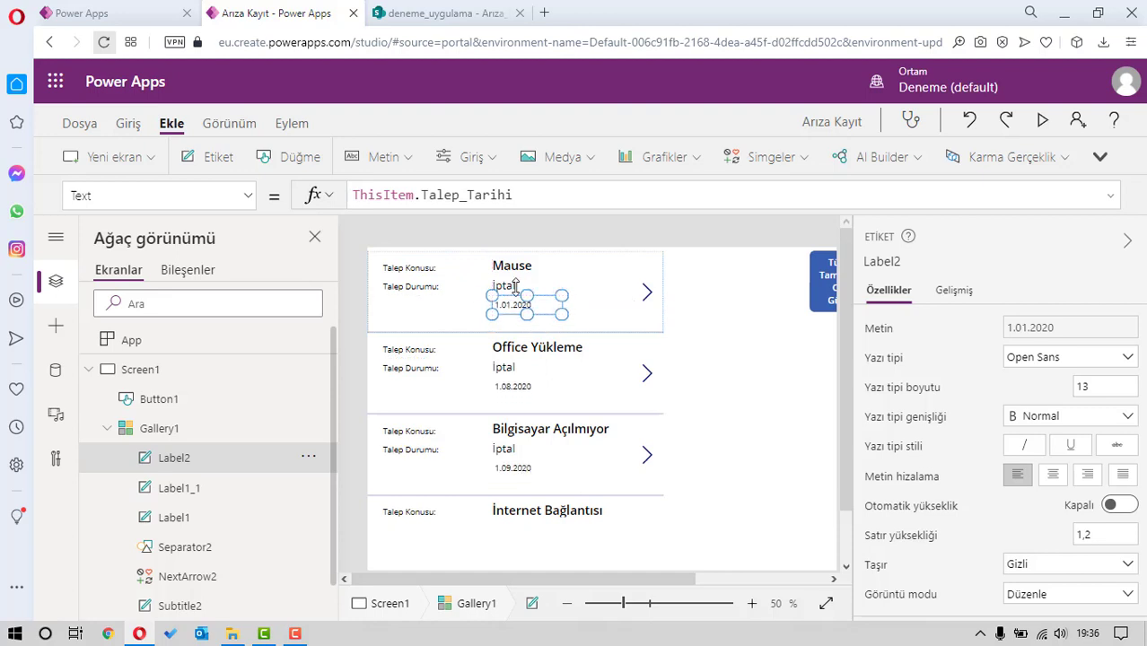
{"action": "double_click", "coordinate": [486, 195]}
{"action": "type", "text": "Ac"}
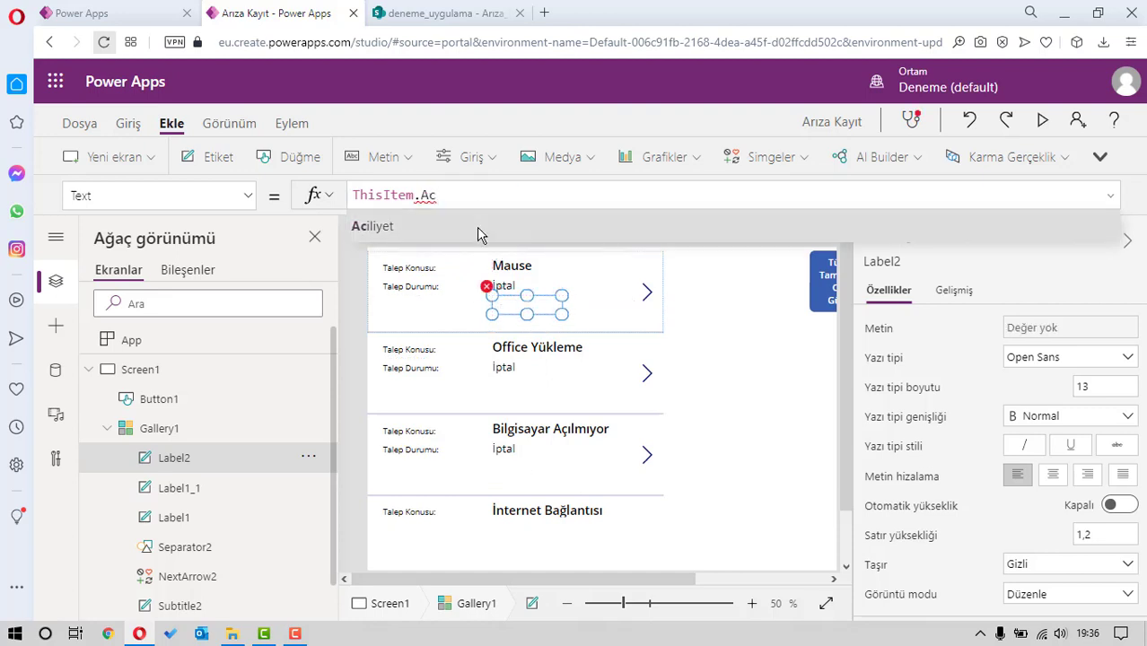
{"action": "left_click", "coordinate": [476, 232]}
{"action": "left_click", "coordinate": [750, 405]}
{"action": "left_click_drag", "start_coordinate": [623, 564], "coordinate": [744, 567]}
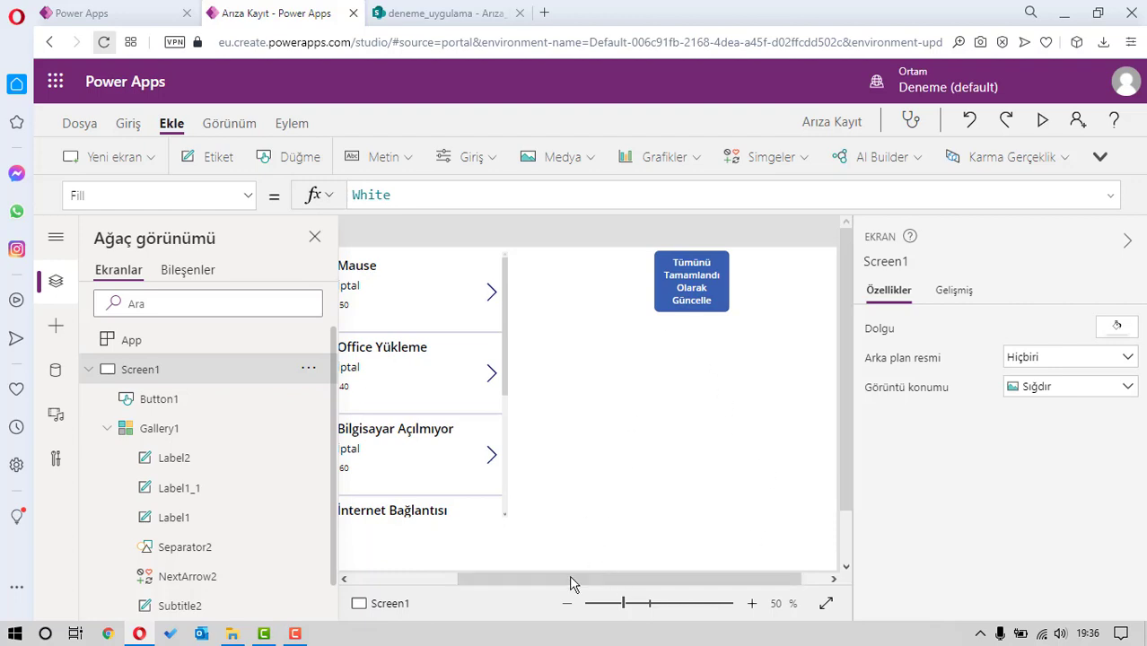
Duplicate the update button and place the copy left of the original
{"action": "left_click", "coordinate": [717, 305]}
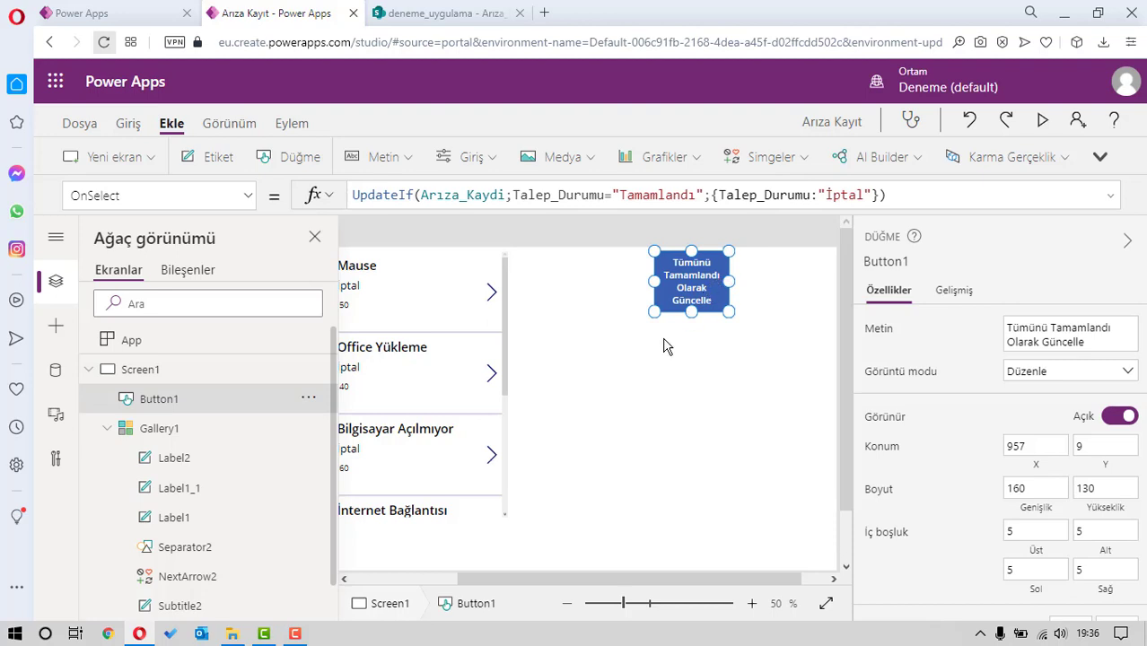
{"action": "key", "text": "ctrl+c"}
{"action": "key", "text": "ctrl+v"}
{"action": "left_click_drag", "start_coordinate": [741, 266], "coordinate": [623, 256]}
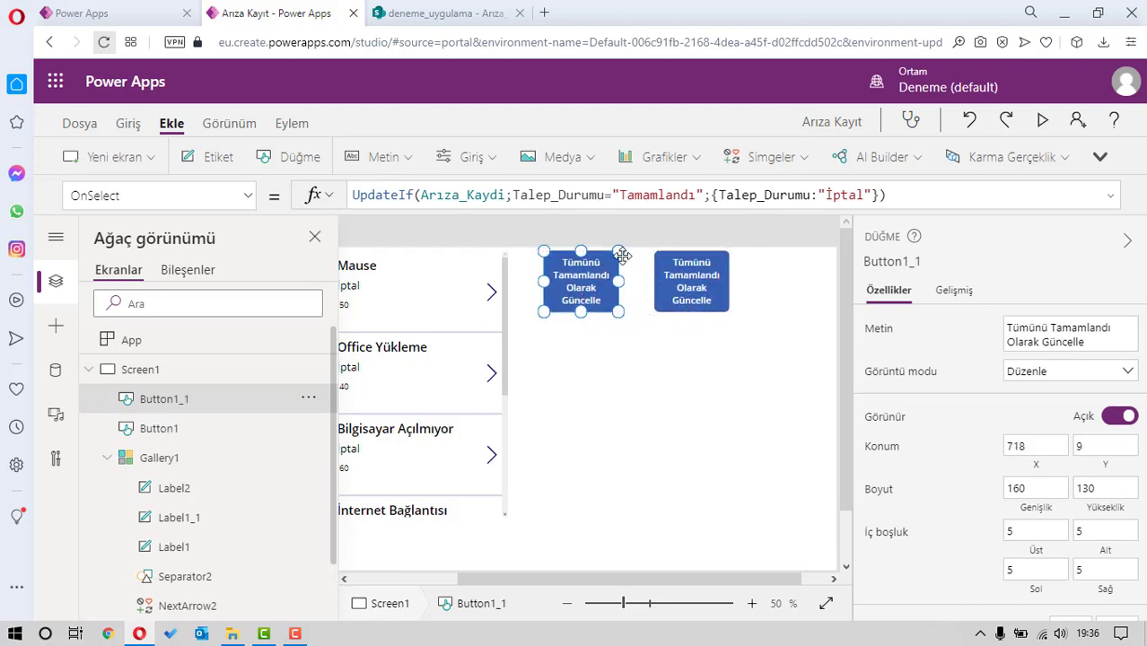
Change the copy's OnSelect to UpdateIf(Arıza_Kaydi;Aciliyet>50;{Aciliyet:100})
{"action": "double_click", "coordinate": [564, 195]}
{"action": "type", "text": "Aci"}
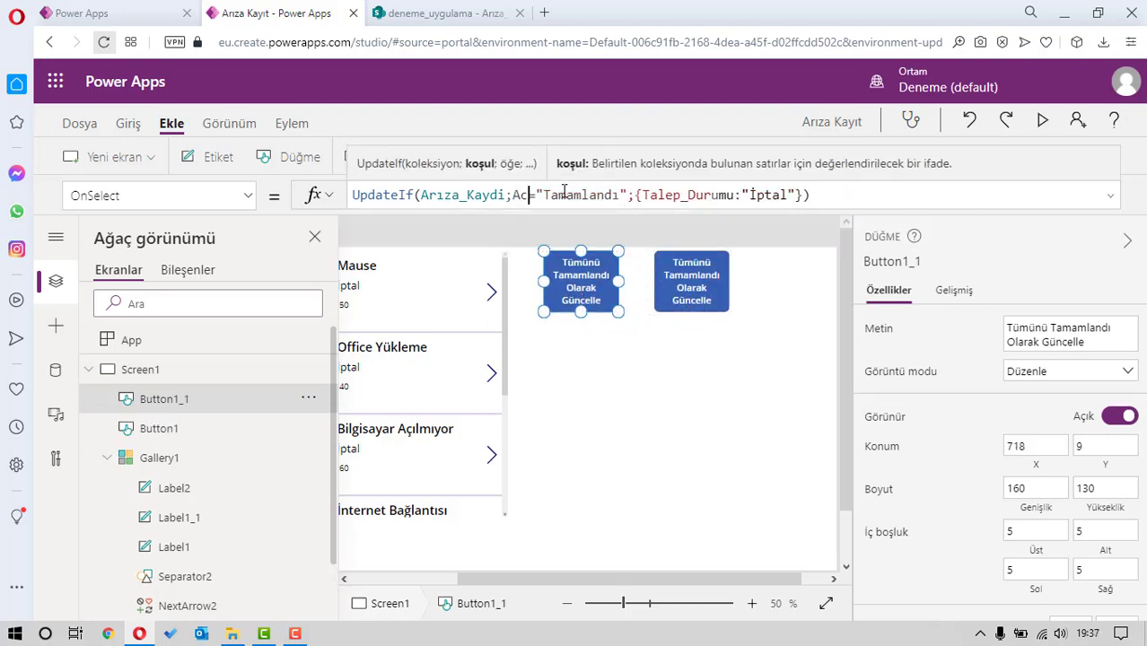
{"action": "type", "text": "liyet"}
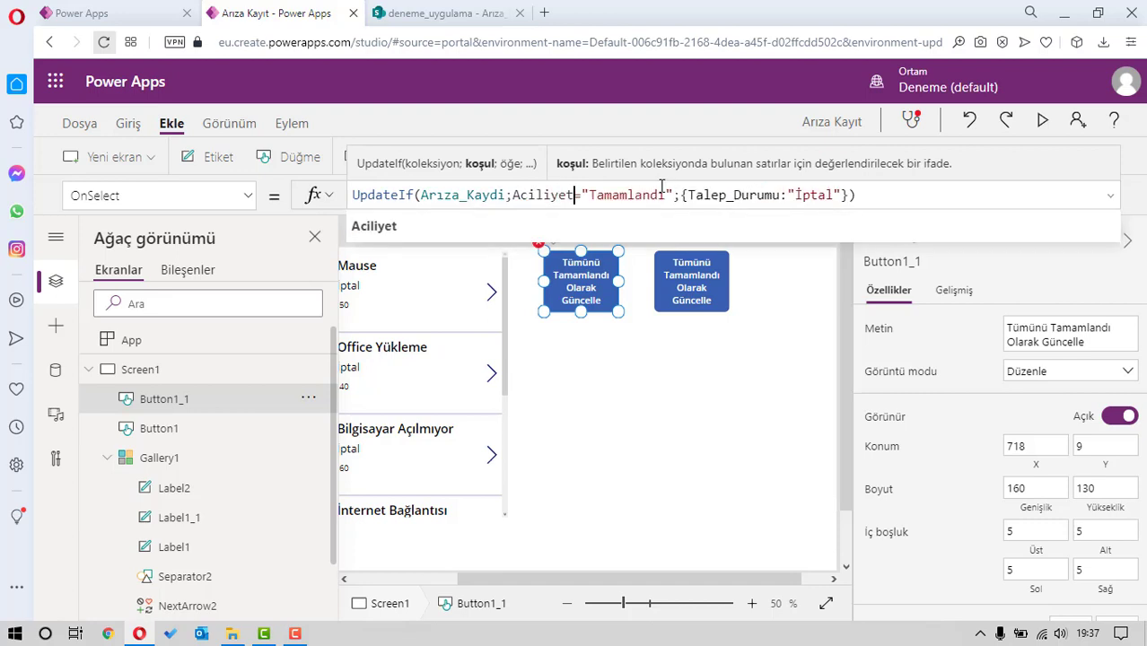
{"action": "left_click_drag", "start_coordinate": [675, 195], "coordinate": [607, 200]}
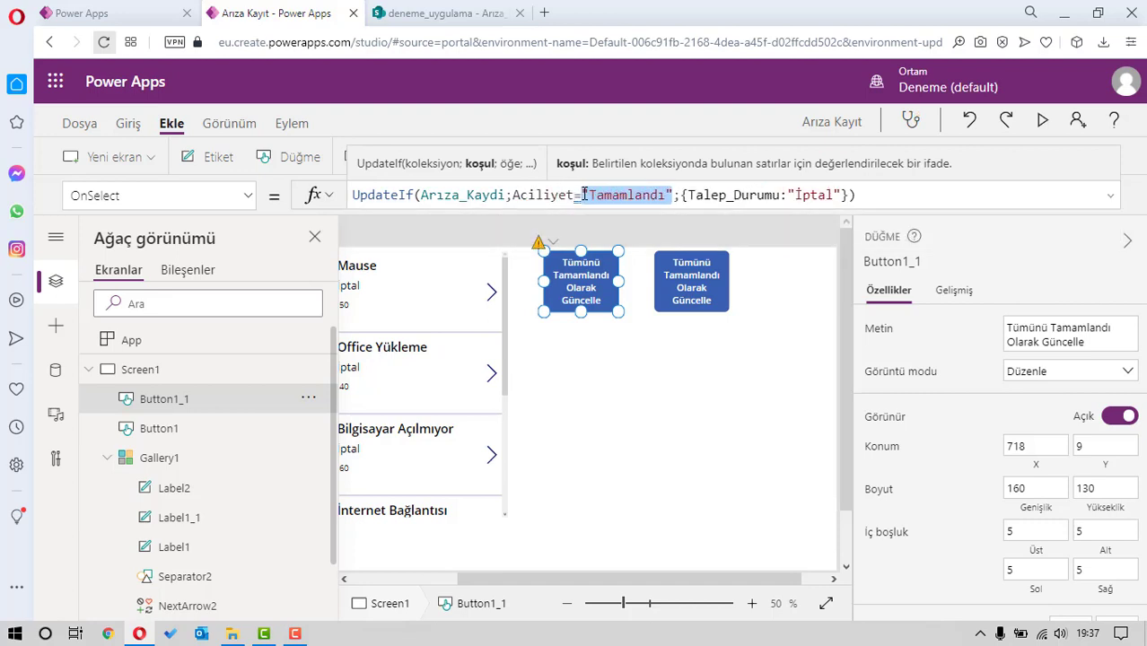
{"action": "key", "text": "BackSpace"}
{"action": "key", "text": "BackSpace"}
{"action": "type", "text": ">1"}
{"action": "key", "text": "BackSpace"}
{"action": "type", "text": "5"}
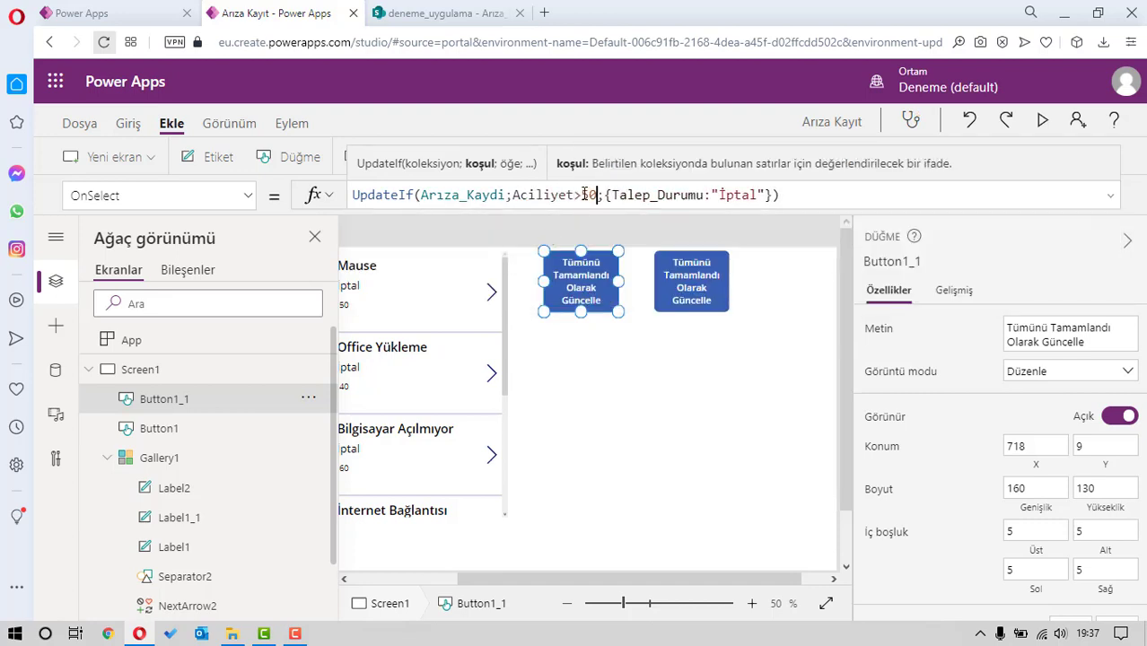
{"action": "type", "text": "0"}
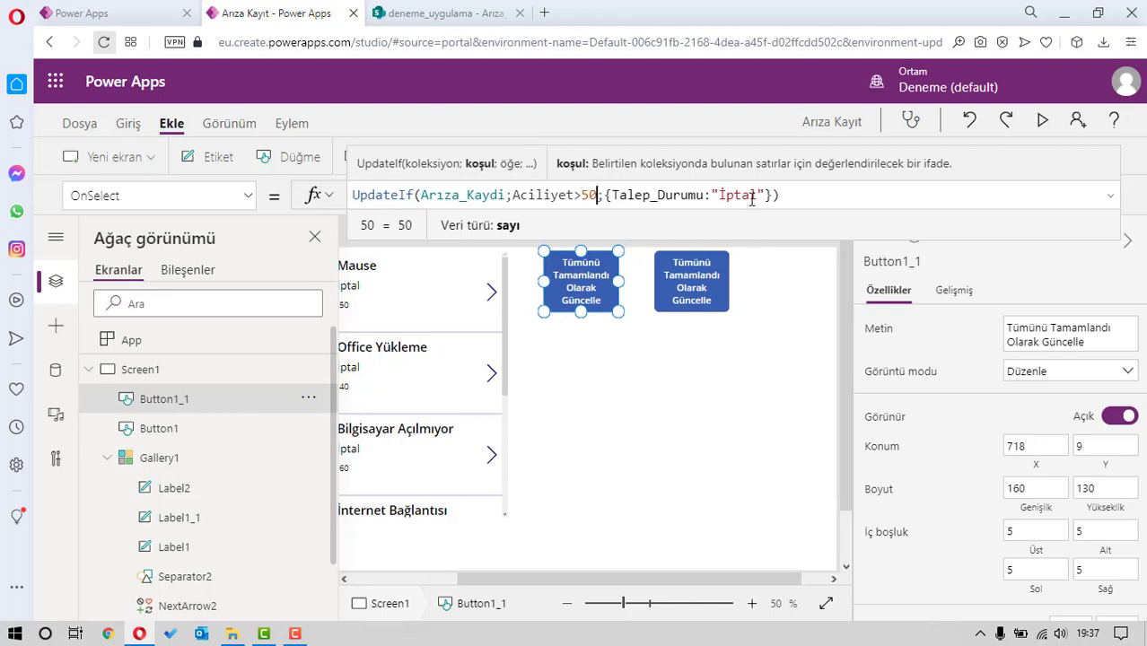
{"action": "left_click", "coordinate": [743, 194]}
{"action": "left_click_drag", "start_coordinate": [764, 194], "coordinate": [647, 199]}
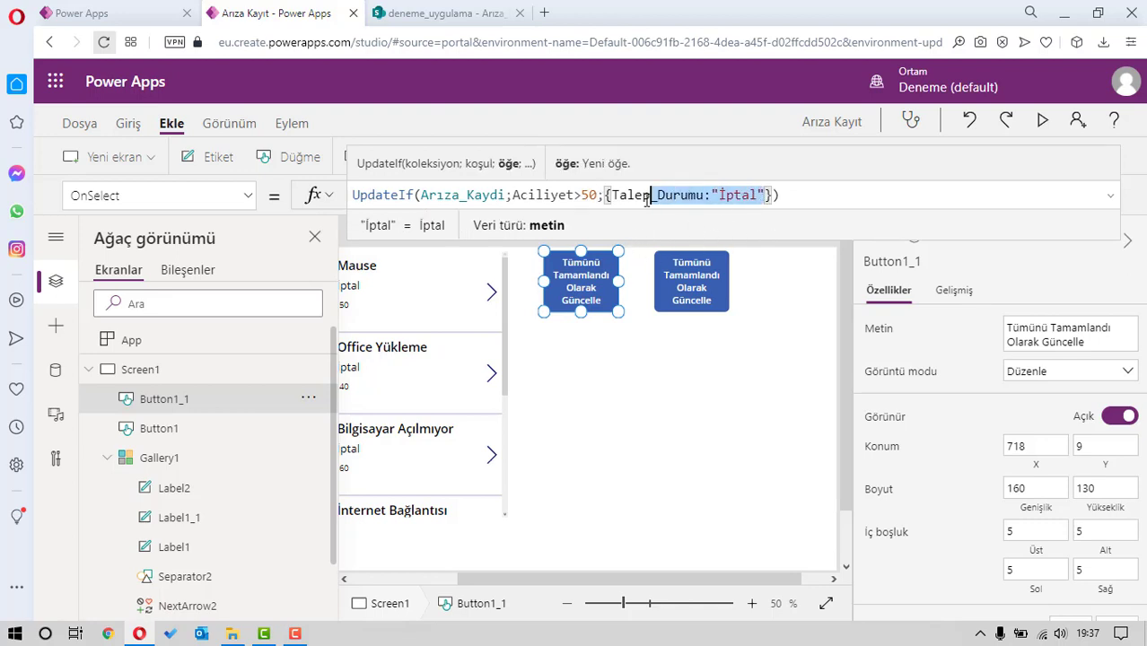
{"action": "type", "text": "Acili"}
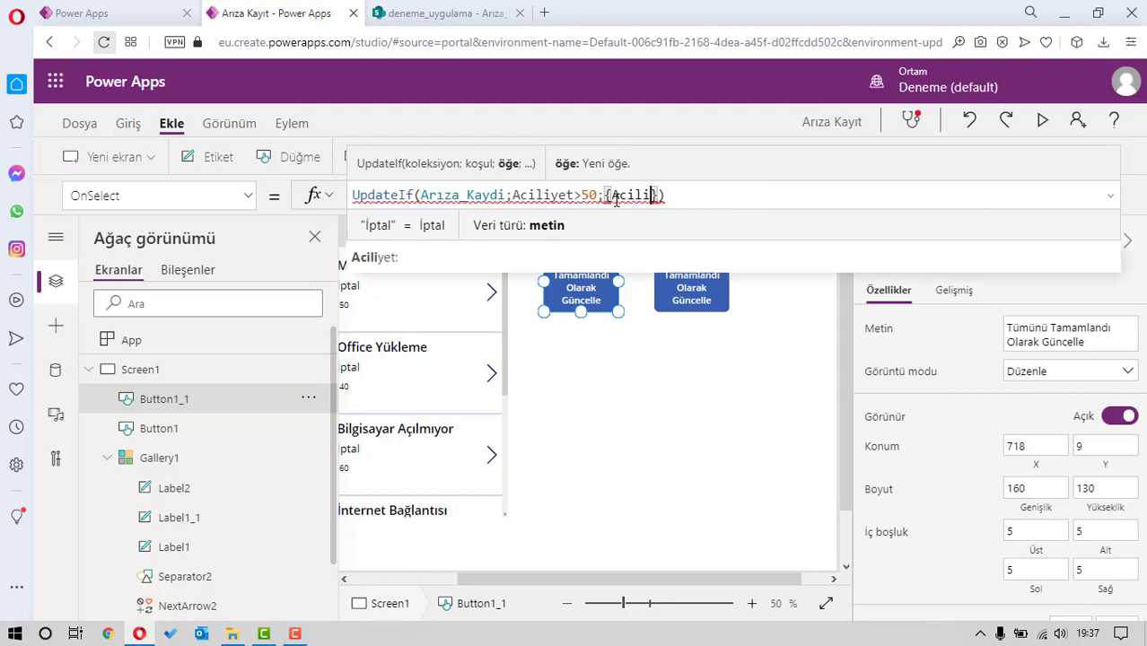
{"action": "type", "text": "yet:"}
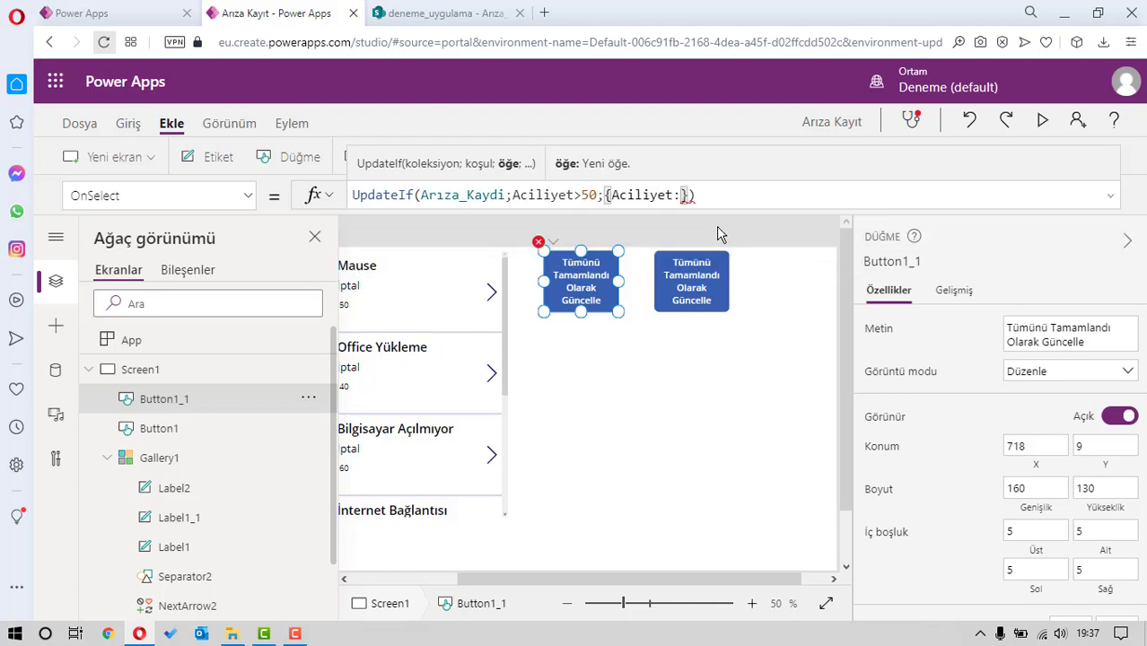
{"action": "type", "text": "0"}
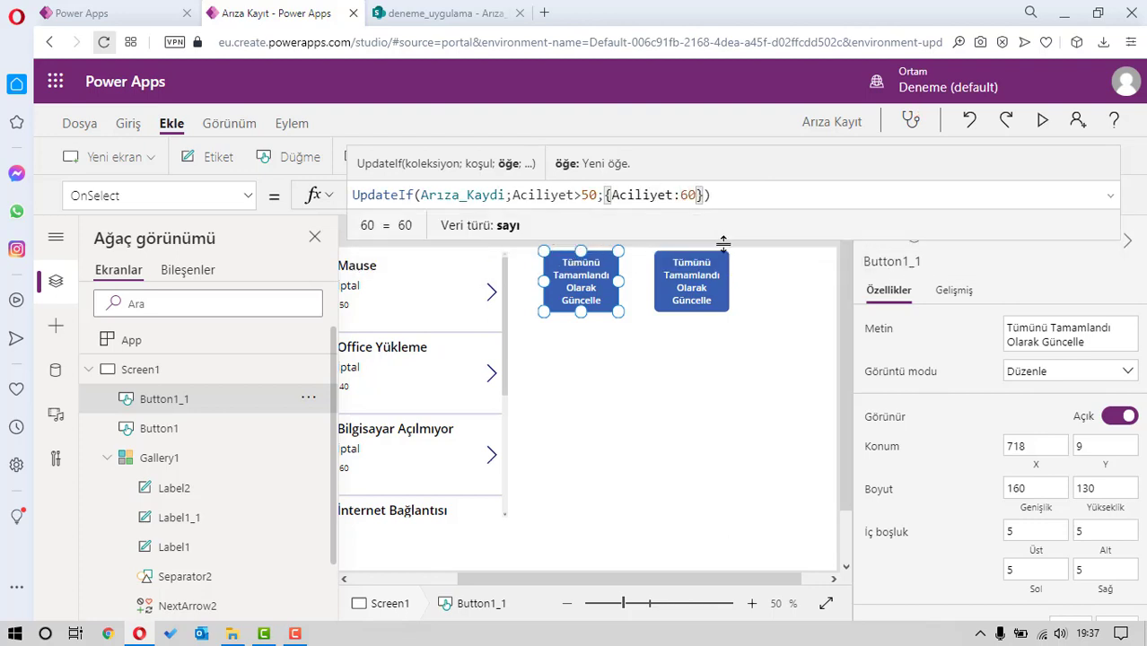
{"action": "type", "text": "100"}
Preview the app, run the new button, and confirm in SharePoint that Aciliyet above 50 became 100
{"action": "left_click", "coordinate": [729, 400]}
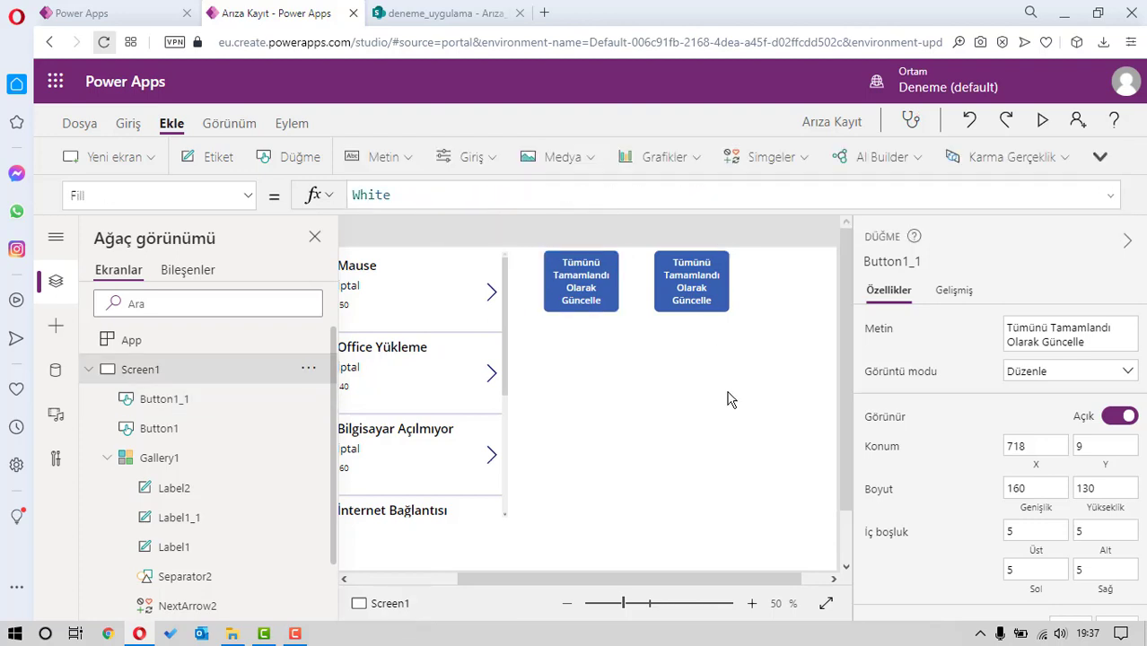
{"action": "left_click", "coordinate": [1042, 120]}
{"action": "left_click", "coordinate": [669, 157]}
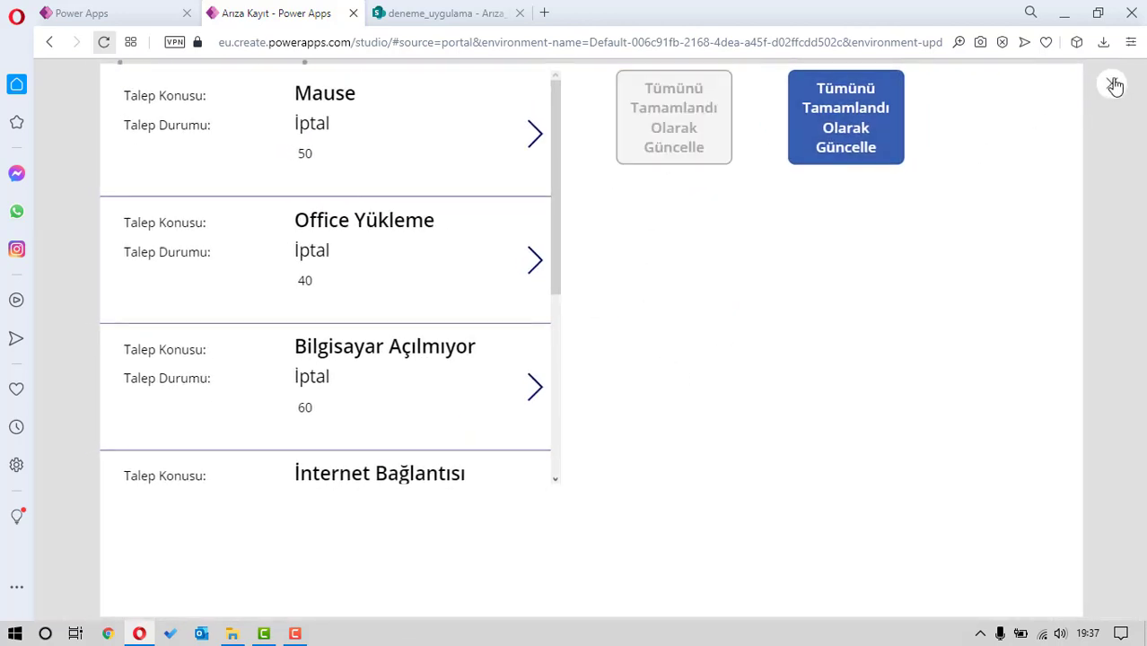
{"action": "left_click", "coordinate": [458, 12]}
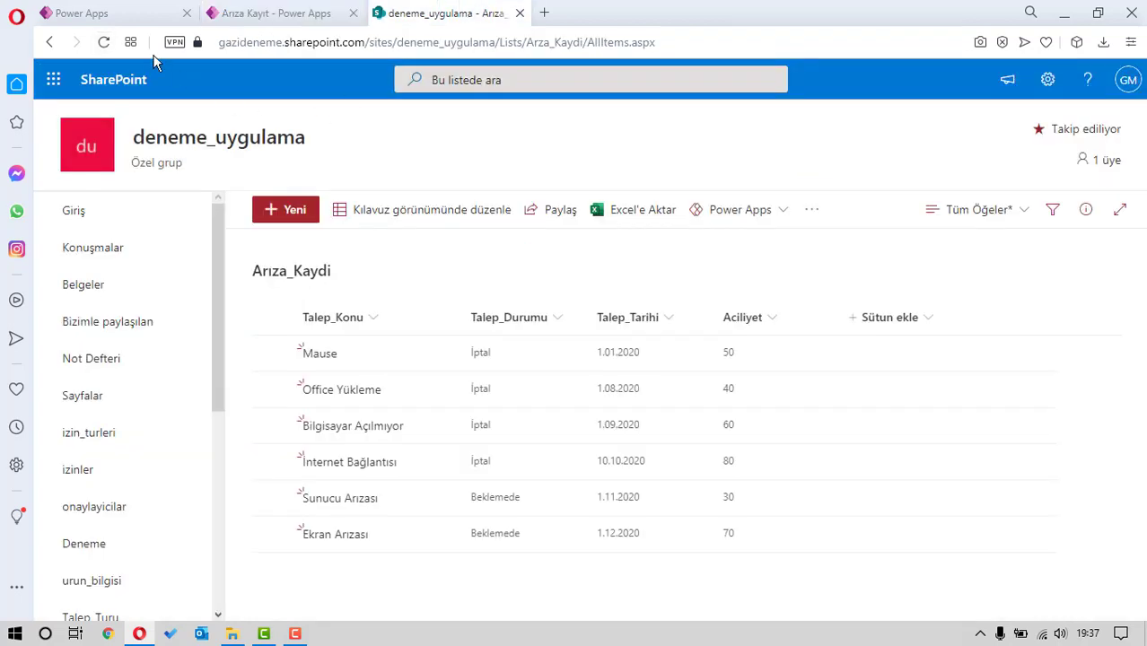
{"action": "left_click", "coordinate": [105, 42]}
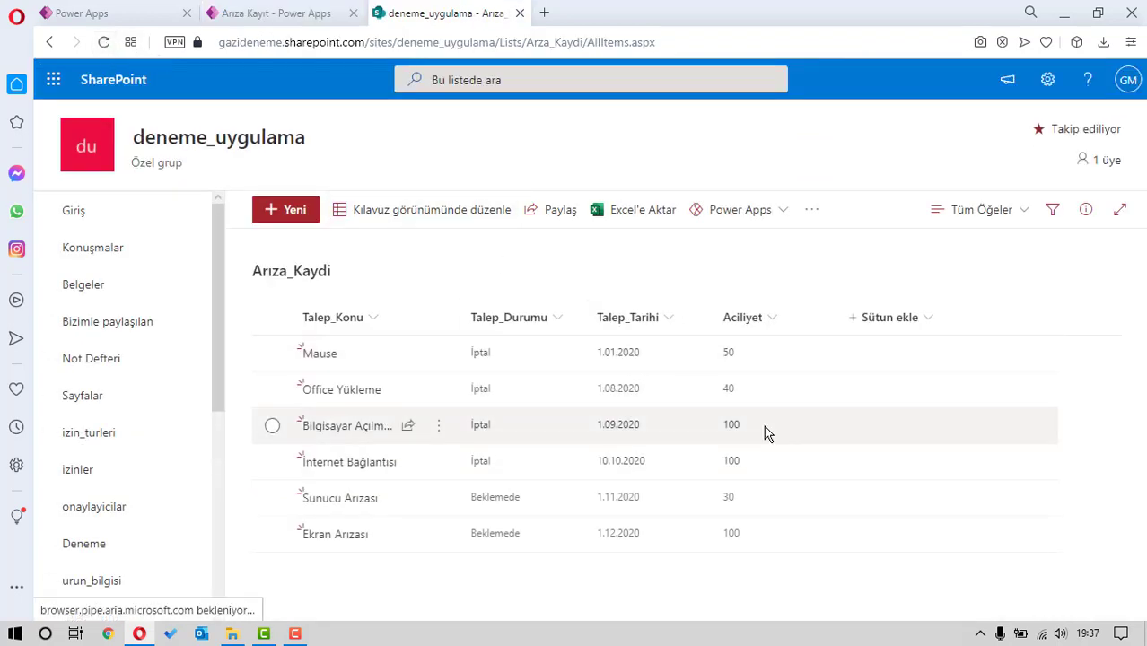
{"action": "left_click", "coordinate": [276, 13]}
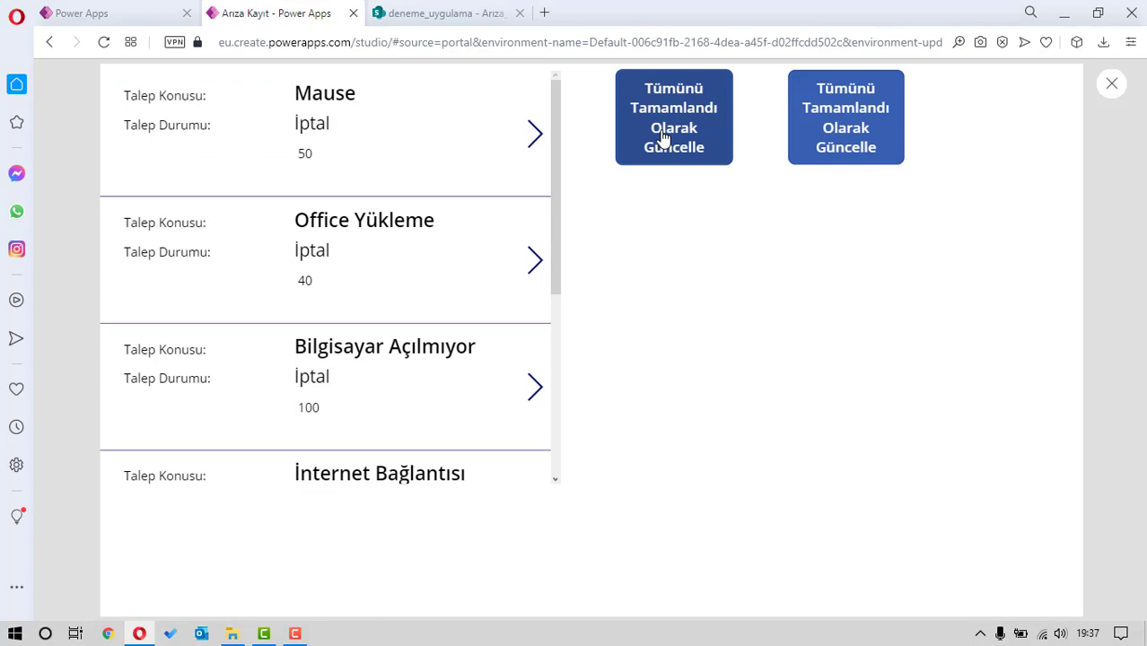
{"action": "left_click", "coordinate": [1111, 82]}
{"action": "left_click", "coordinate": [640, 251]}
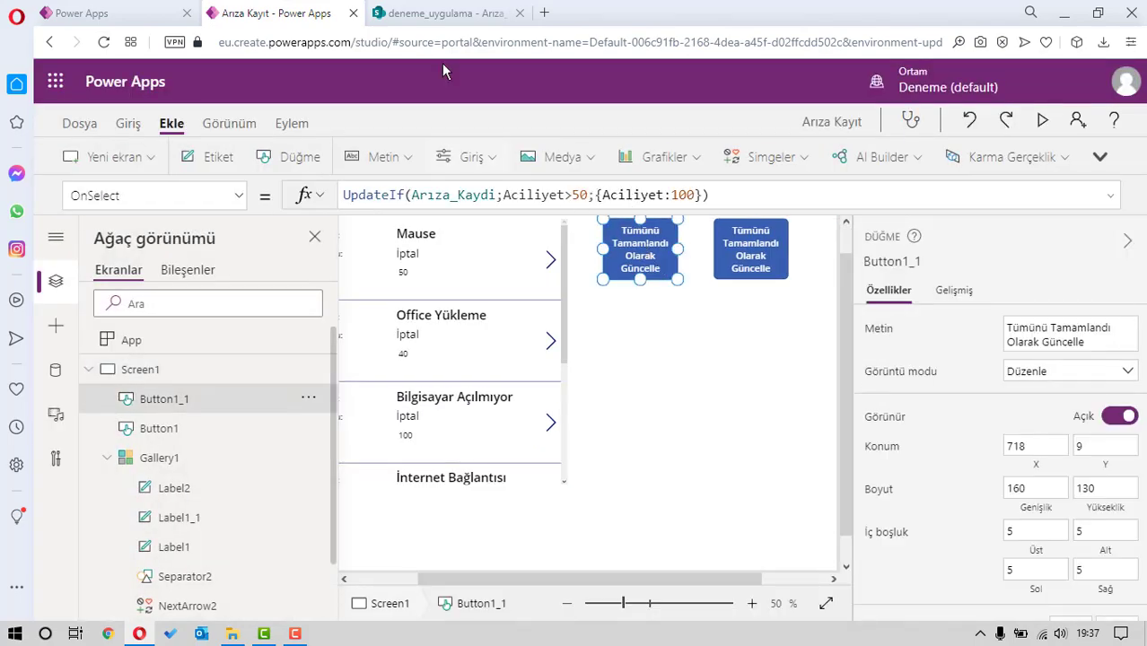
{"action": "left_click", "coordinate": [458, 14]}
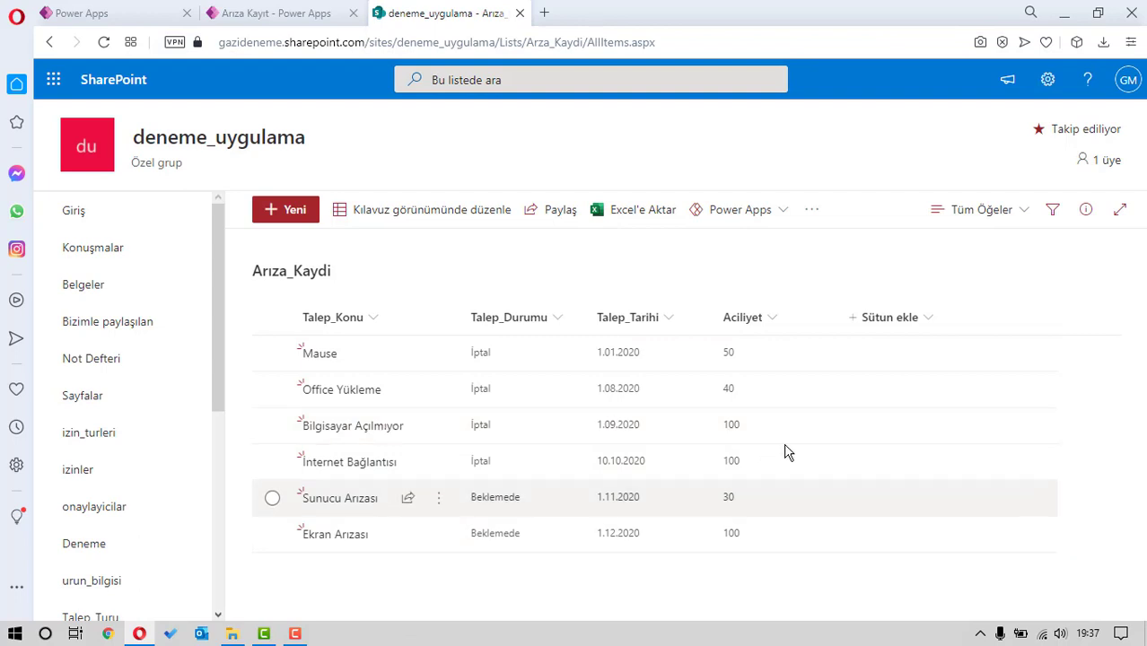
{"action": "left_click", "coordinate": [266, 12]}
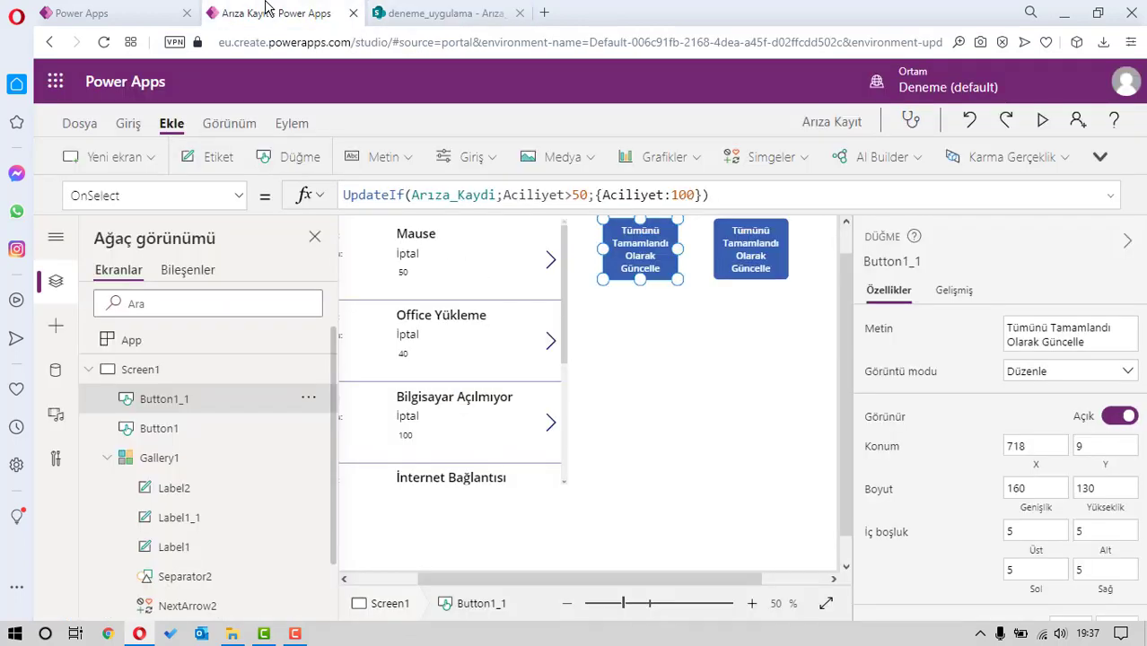
Zoom the canvas out to 40% and move the new button lower on the screen
{"action": "left_click", "coordinate": [684, 508]}
{"action": "left_click_drag", "start_coordinate": [622, 603], "coordinate": [614, 603]}
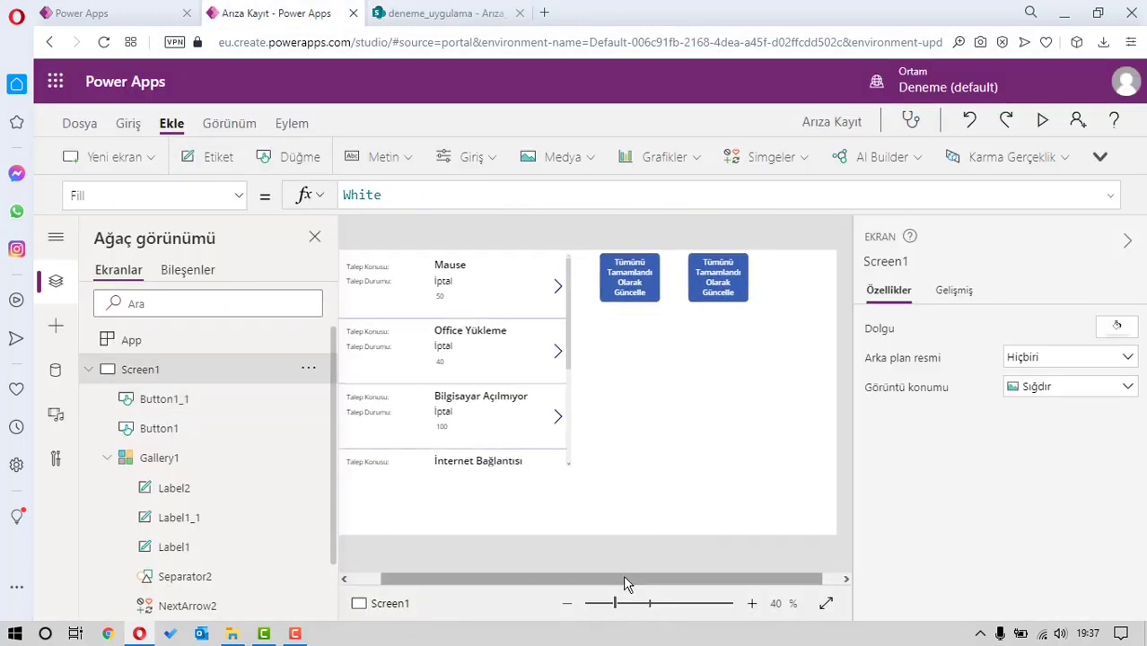
{"action": "left_click_drag", "start_coordinate": [664, 285], "coordinate": [676, 370]}
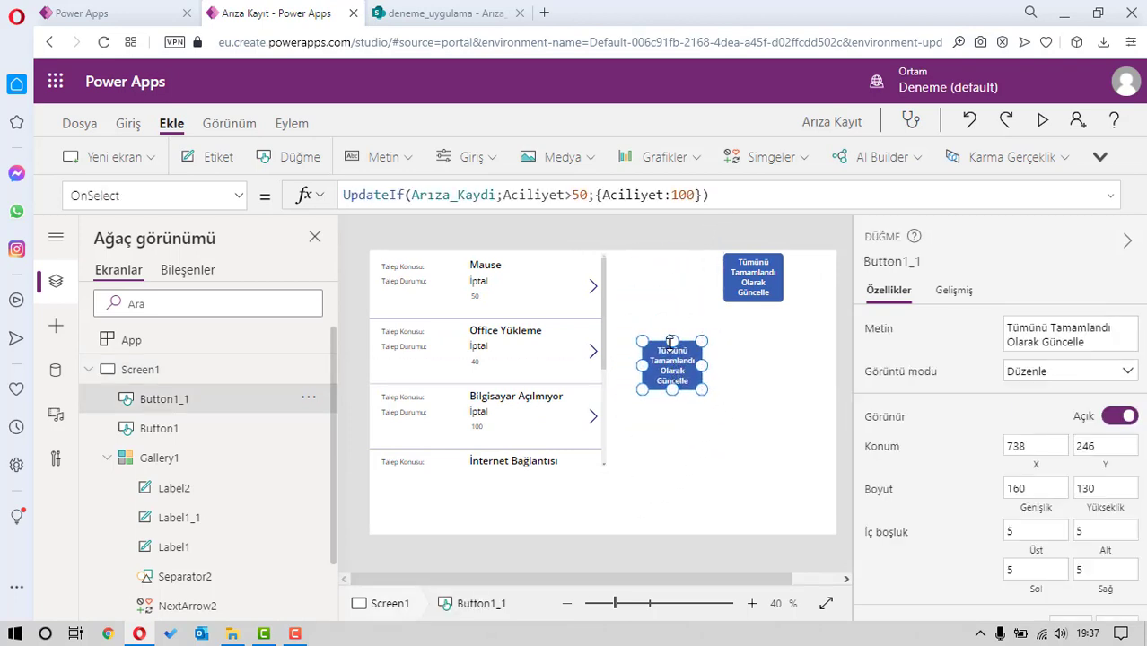
Change the button's label to 'Seçili Kaydı Güncelle' and reselect it
{"action": "left_click", "coordinate": [696, 397]}
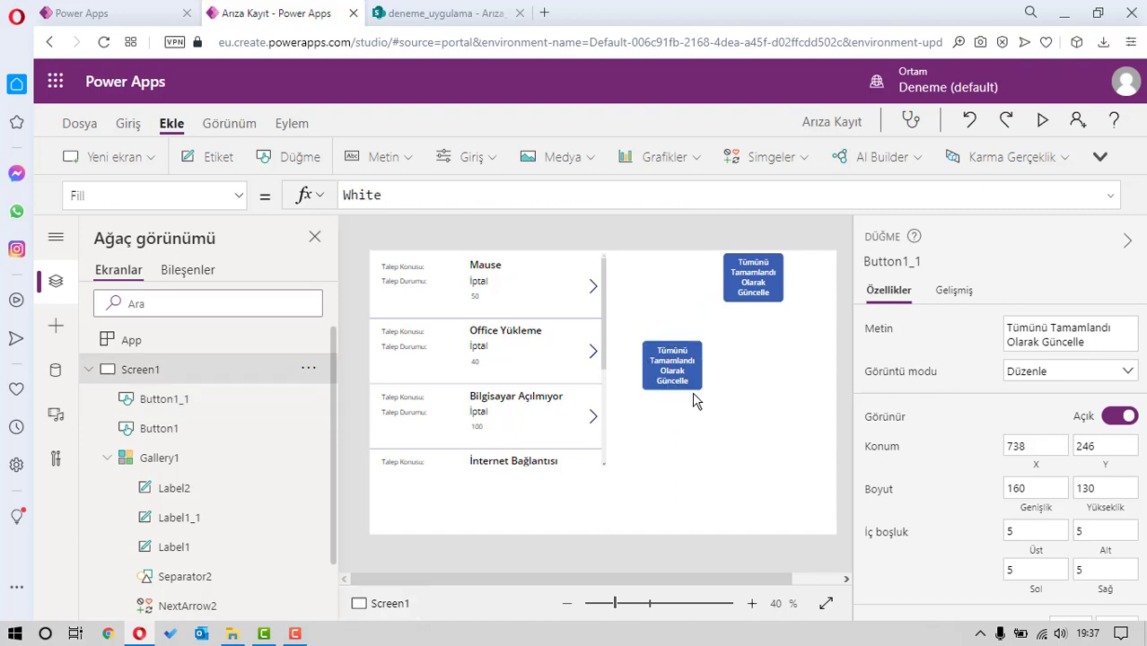
{"action": "left_click", "coordinate": [674, 369]}
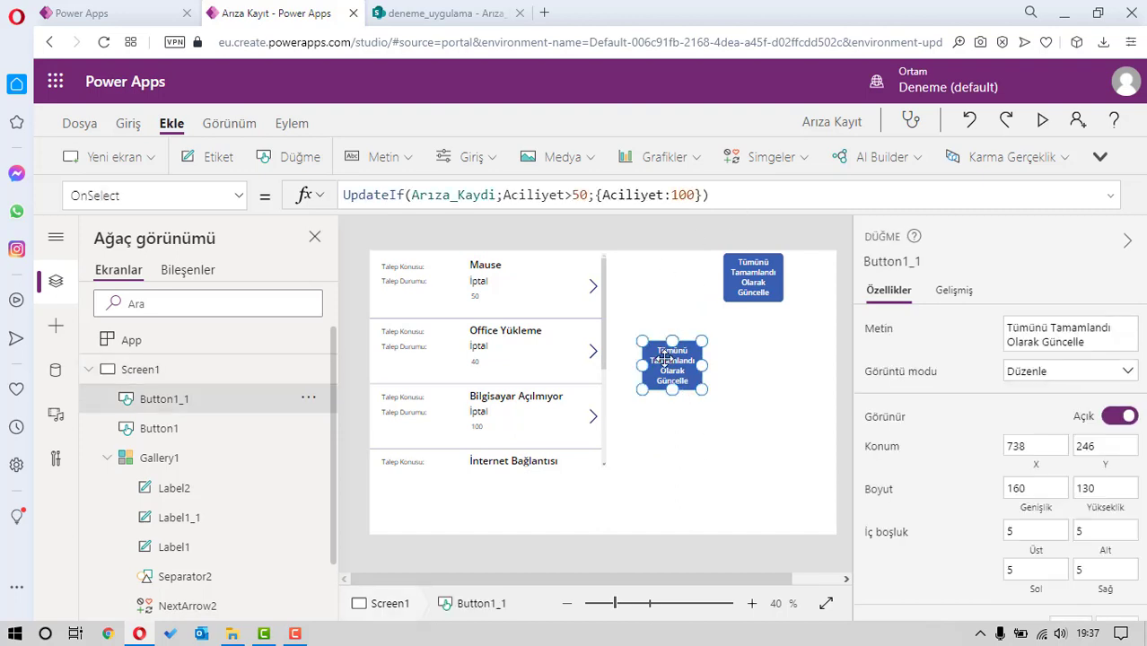
{"action": "type", "text": "Seçili Kaydı"}
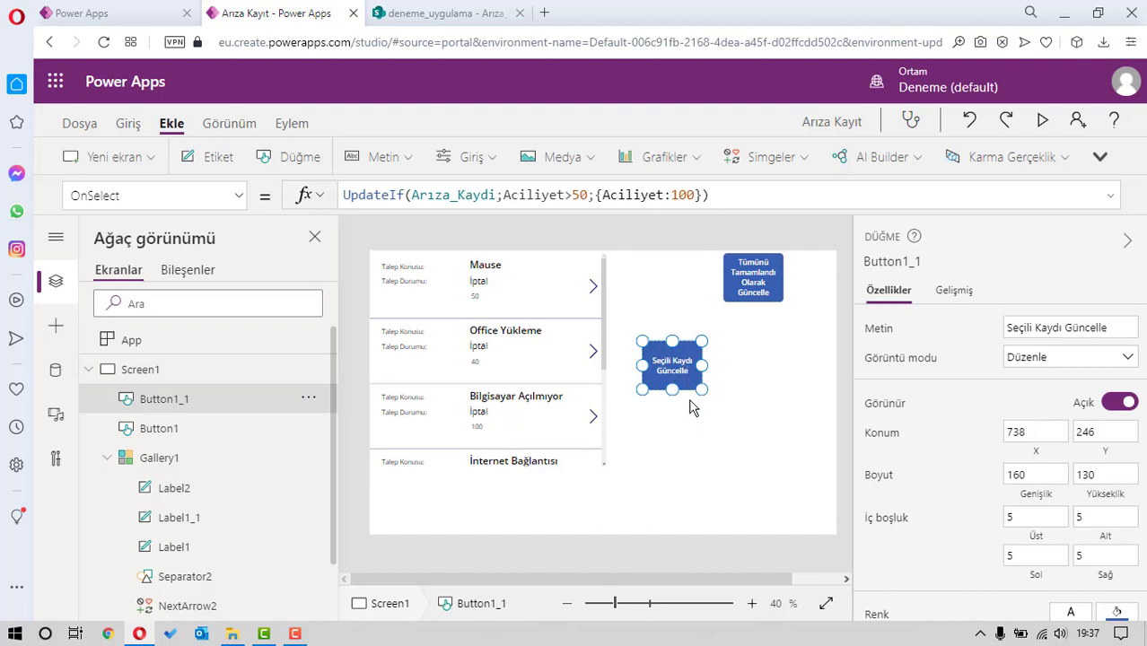
{"action": "left_click", "coordinate": [702, 418]}
{"action": "left_click", "coordinate": [666, 372]}
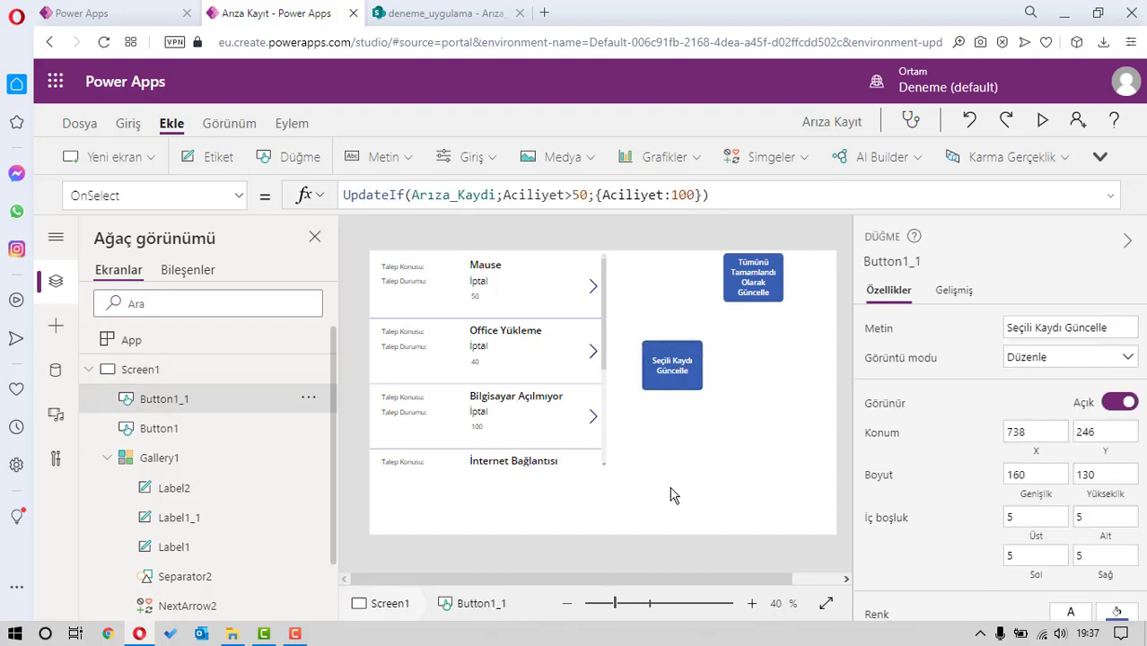
{"action": "left_click", "coordinate": [677, 496]}
{"action": "left_click", "coordinate": [678, 377]}
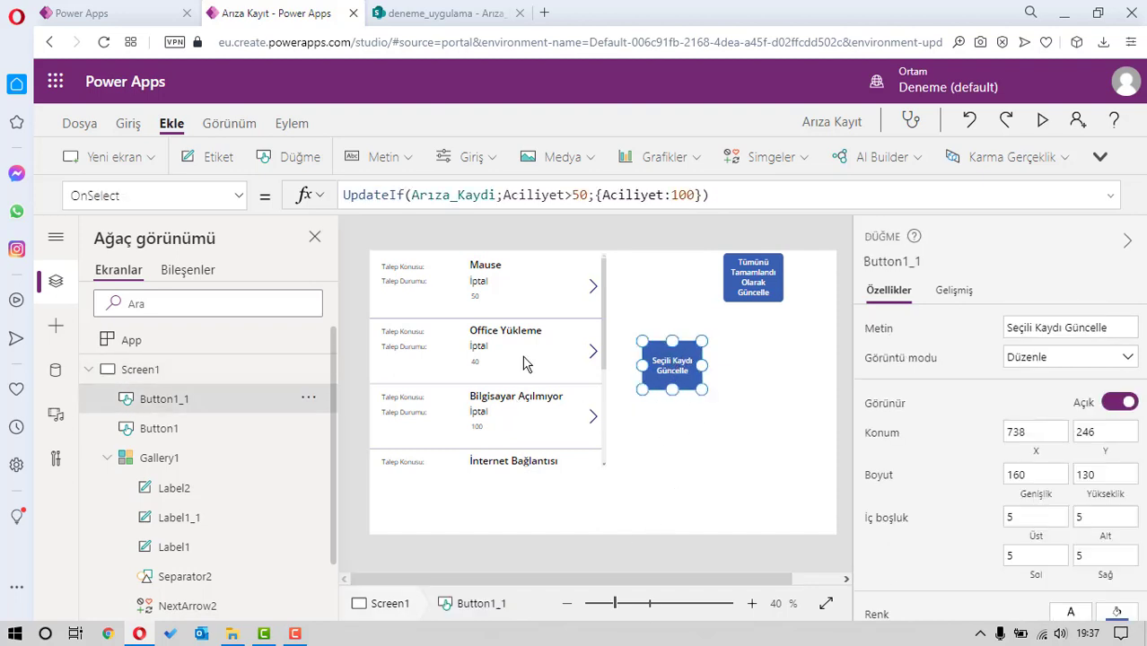
{"action": "left_click", "coordinate": [709, 469]}
{"action": "left_click", "coordinate": [515, 341]}
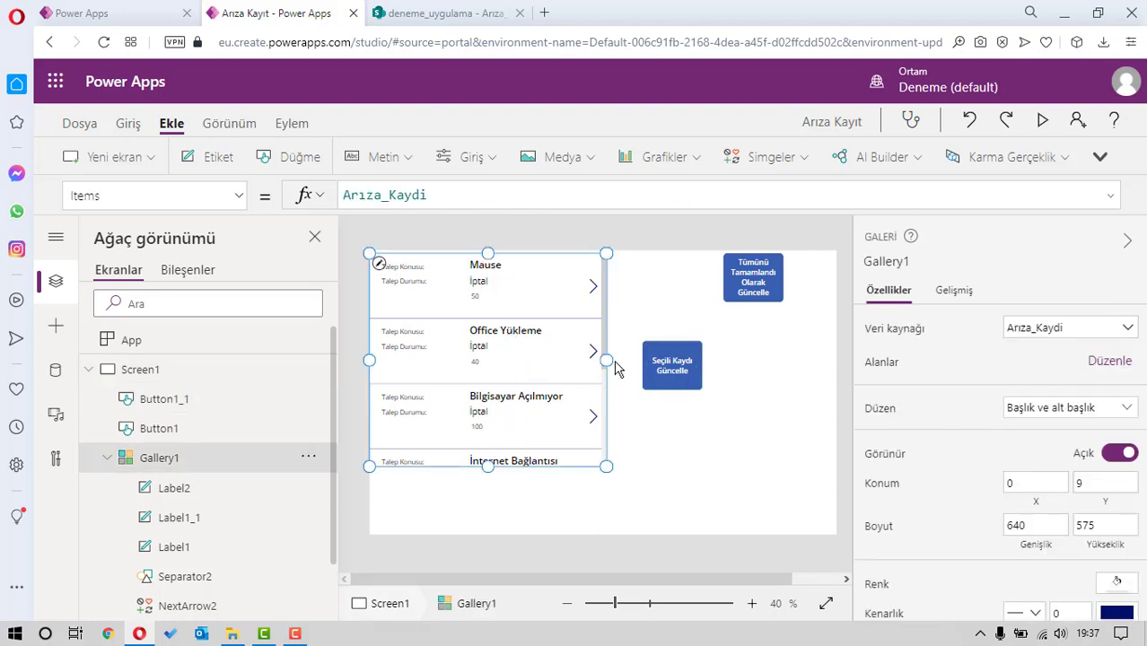
{"action": "left_click", "coordinate": [683, 388]}
Replace the button's OnSelect with Patch(Arıza_Kaydi;Gallery1.Selected;{Talep_Durumu:"Yeni"})
{"action": "left_click_drag", "start_coordinate": [732, 192], "coordinate": [292, 159]}
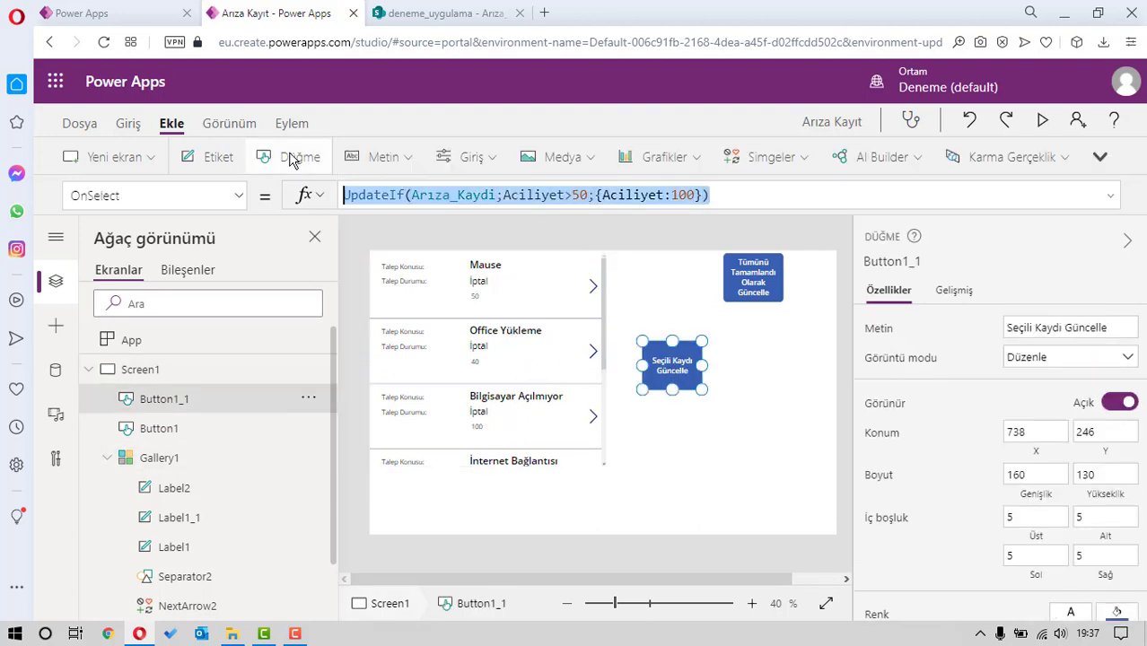
{"action": "type", "text": "patc"}
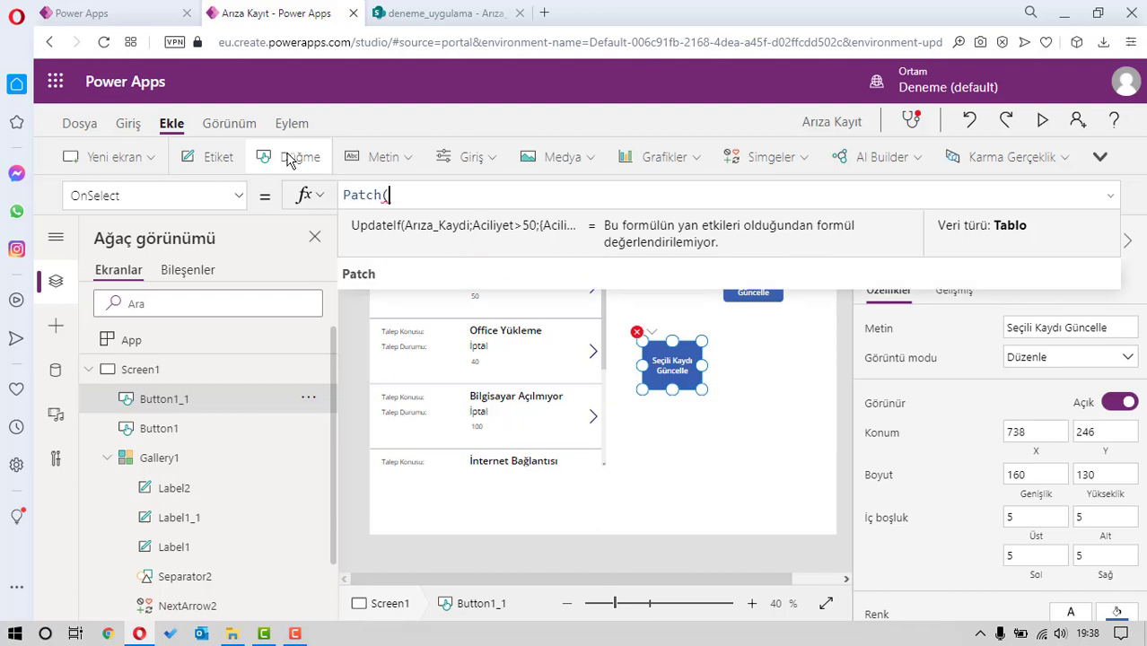
{"action": "type", "text": "("}
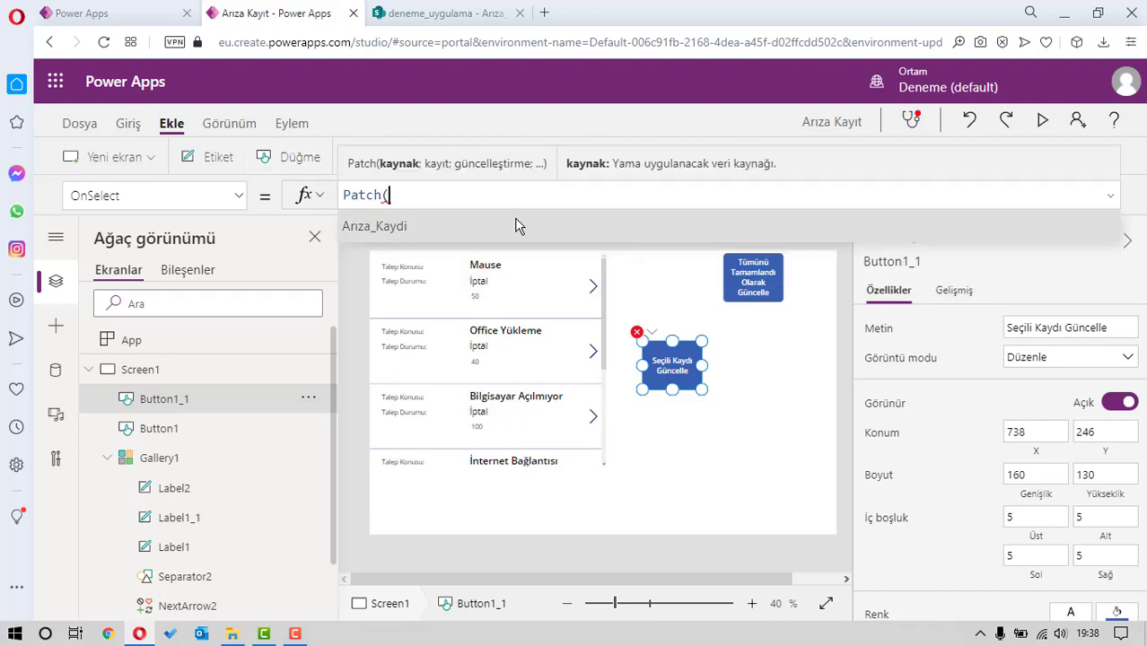
{"action": "left_click", "coordinate": [516, 225]}
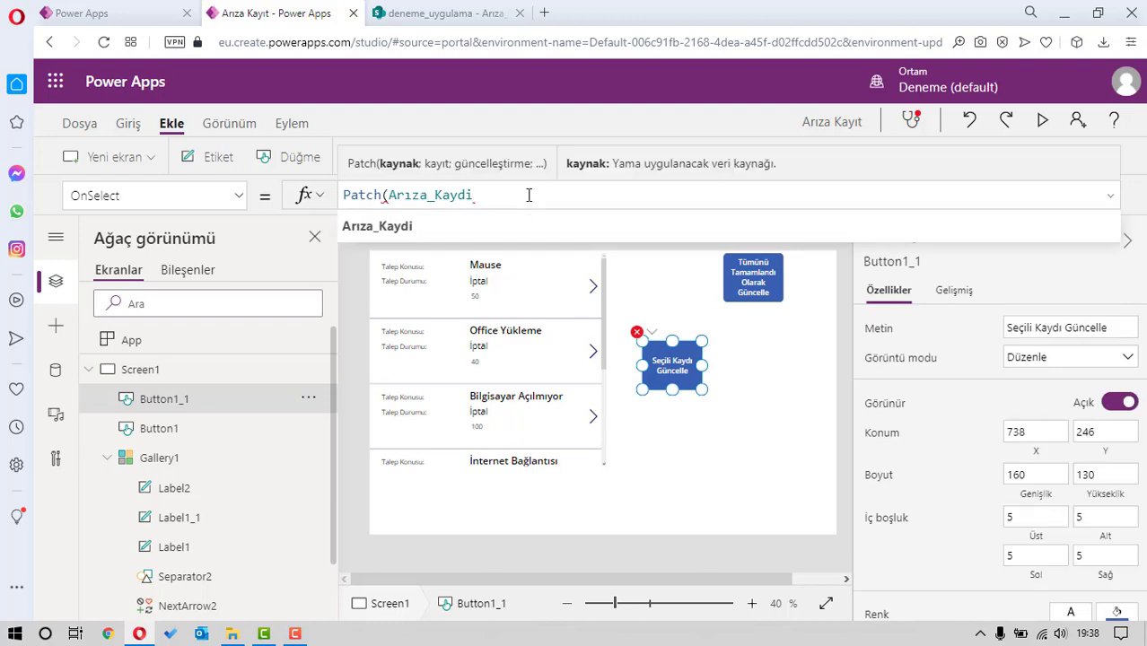
{"action": "type", "text": ";gall"}
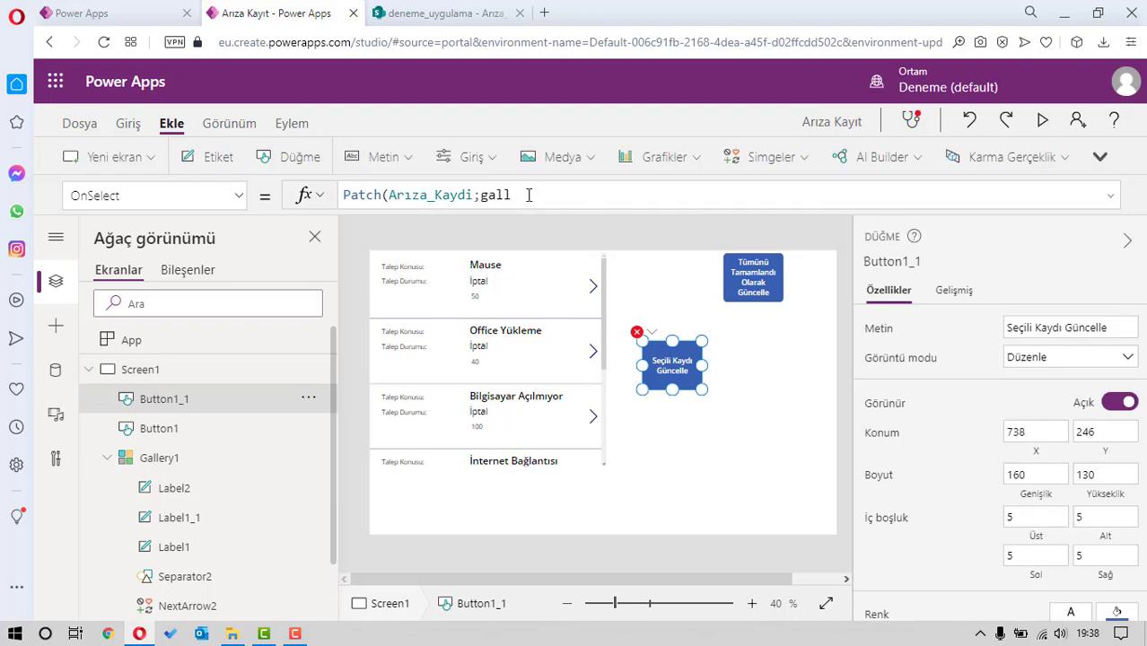
{"action": "left_click", "coordinate": [517, 227]}
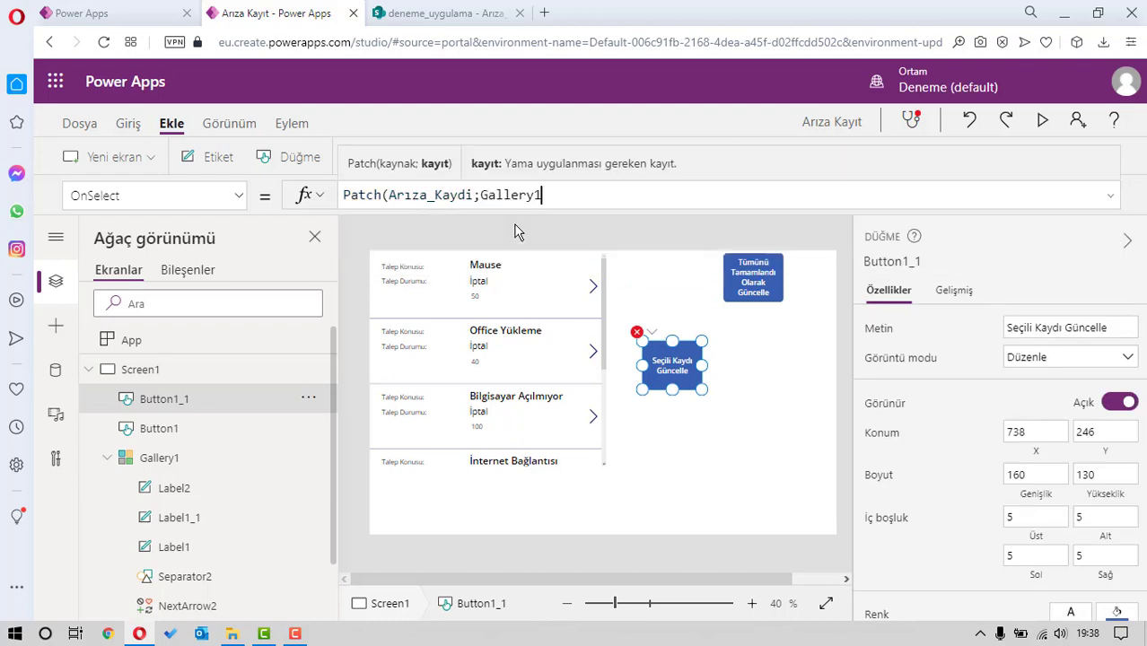
{"action": "type", "text": "."}
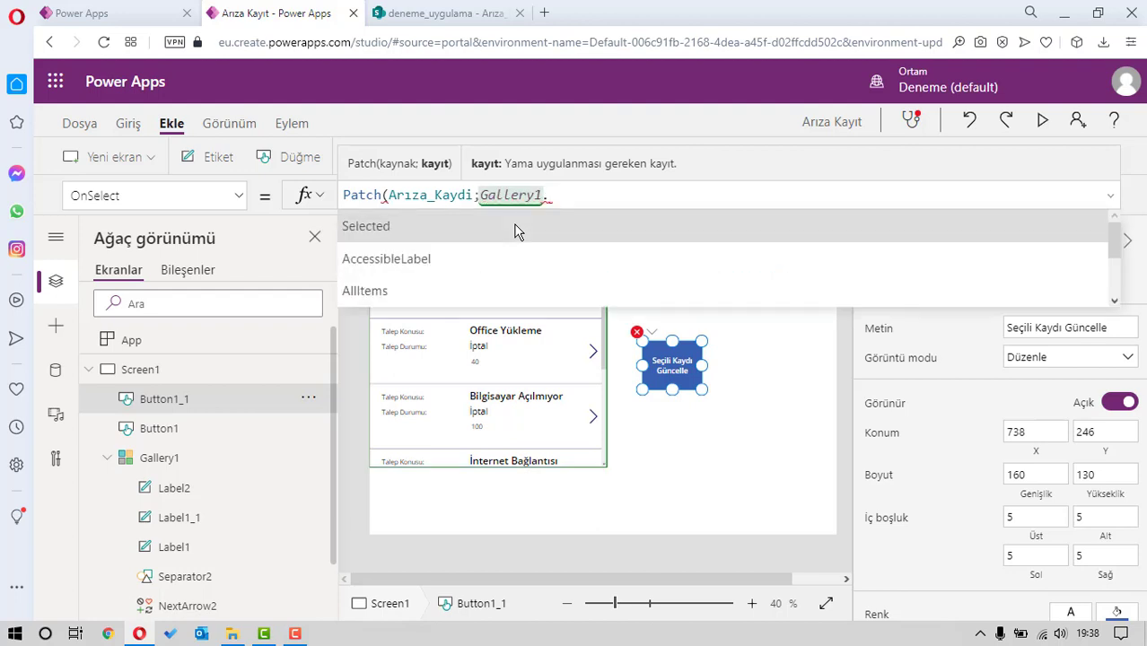
{"action": "left_click", "coordinate": [516, 230]}
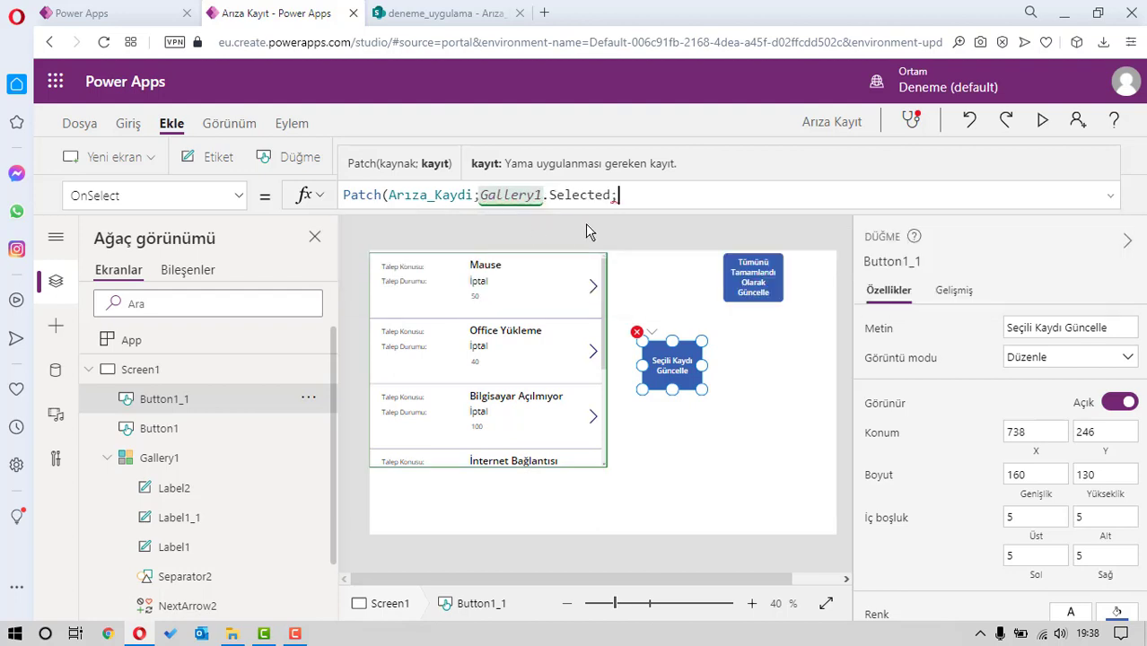
{"action": "type", "text": "{"}
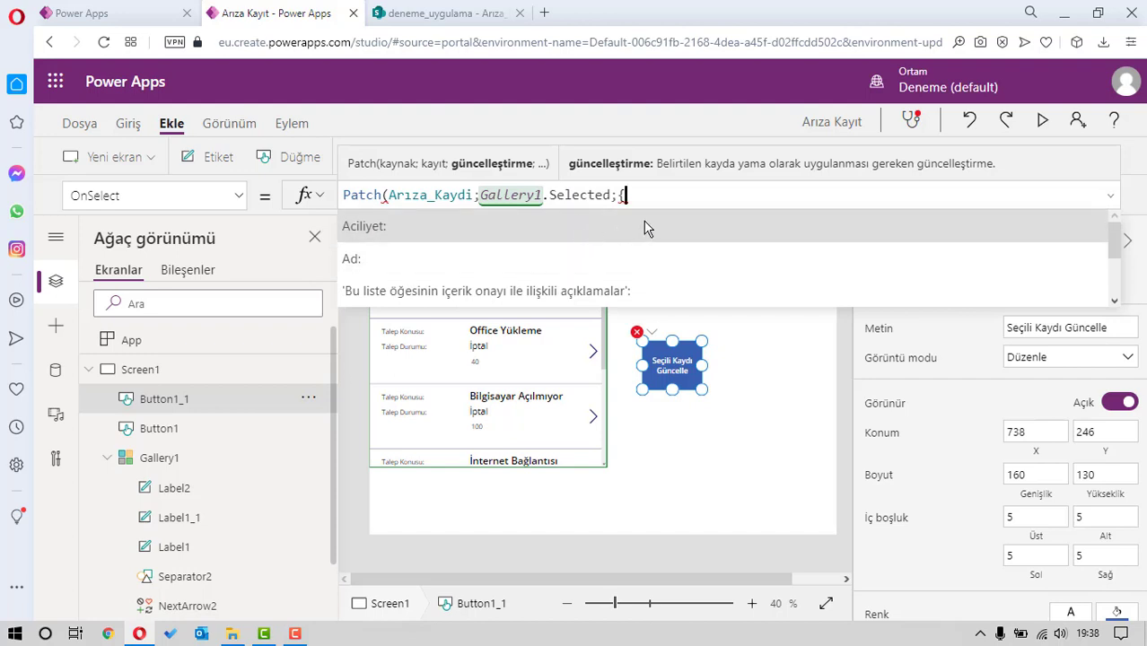
{"action": "type", "text": "Tal"}
{"action": "key", "text": "Tab"}
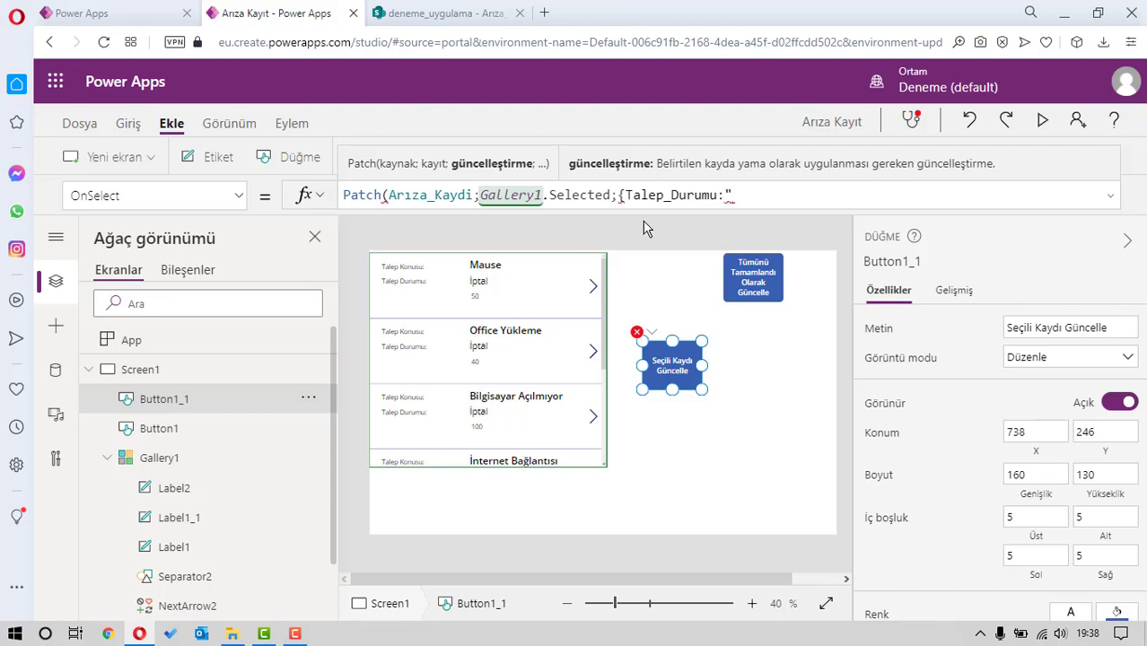
{"action": "type", "text": "Yeni\""}
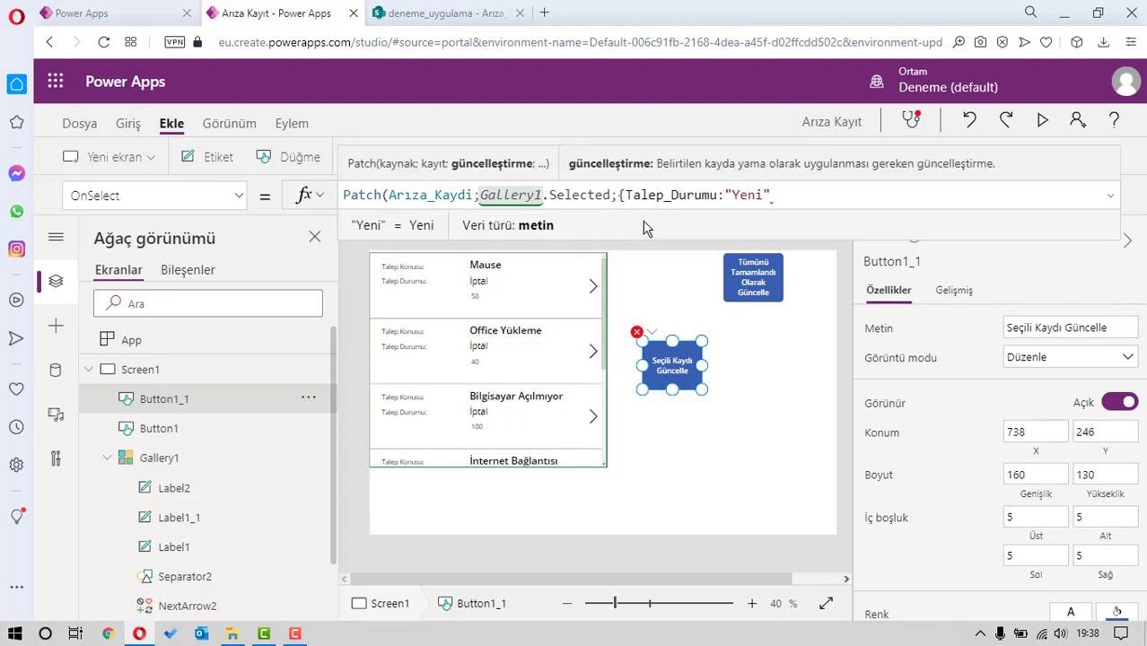
{"action": "type", "text": "}"}
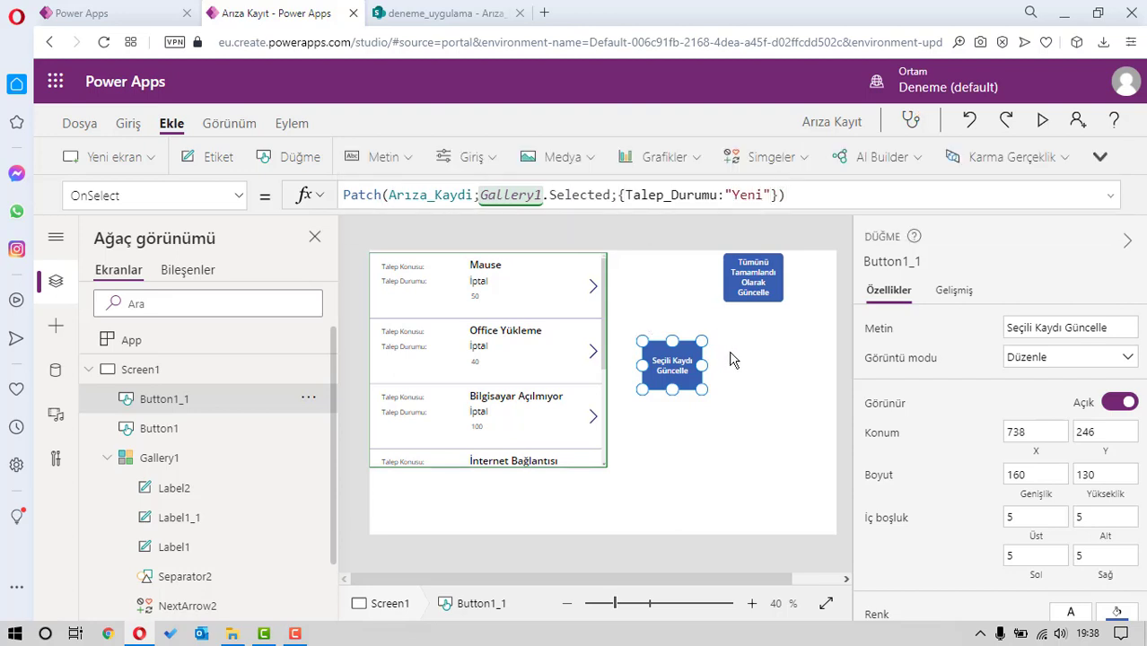
Preview the app, update the selected Mause record to Yeni, and verify it in SharePoint
{"action": "left_click", "coordinate": [732, 357]}
{"action": "left_click", "coordinate": [1043, 120]}
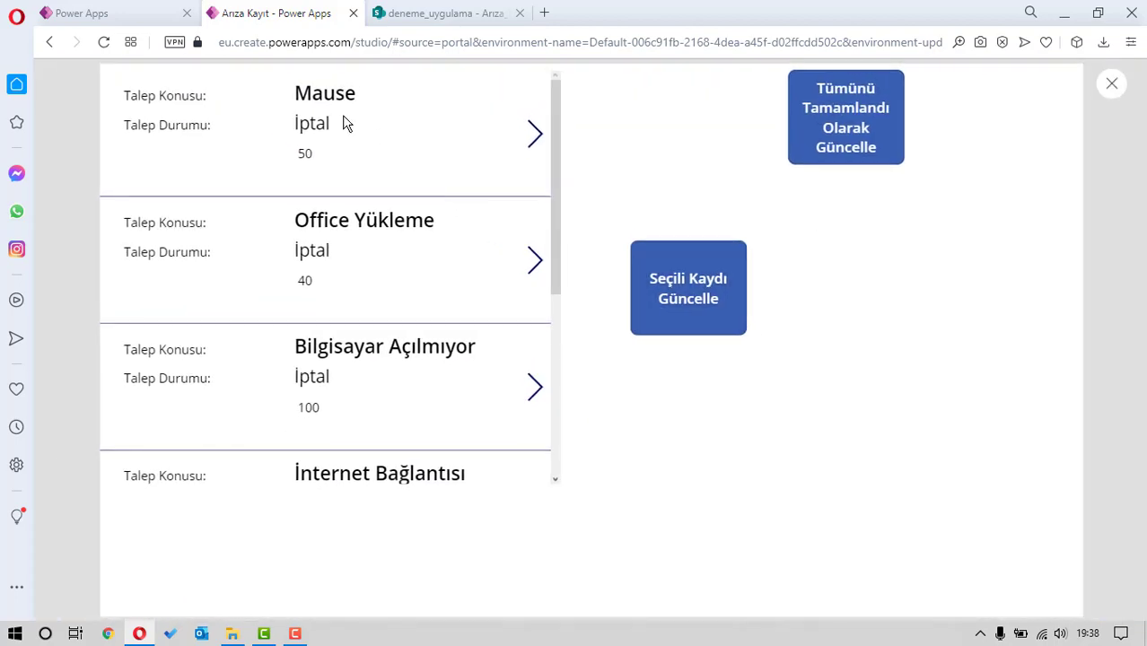
{"action": "left_click", "coordinate": [448, 13]}
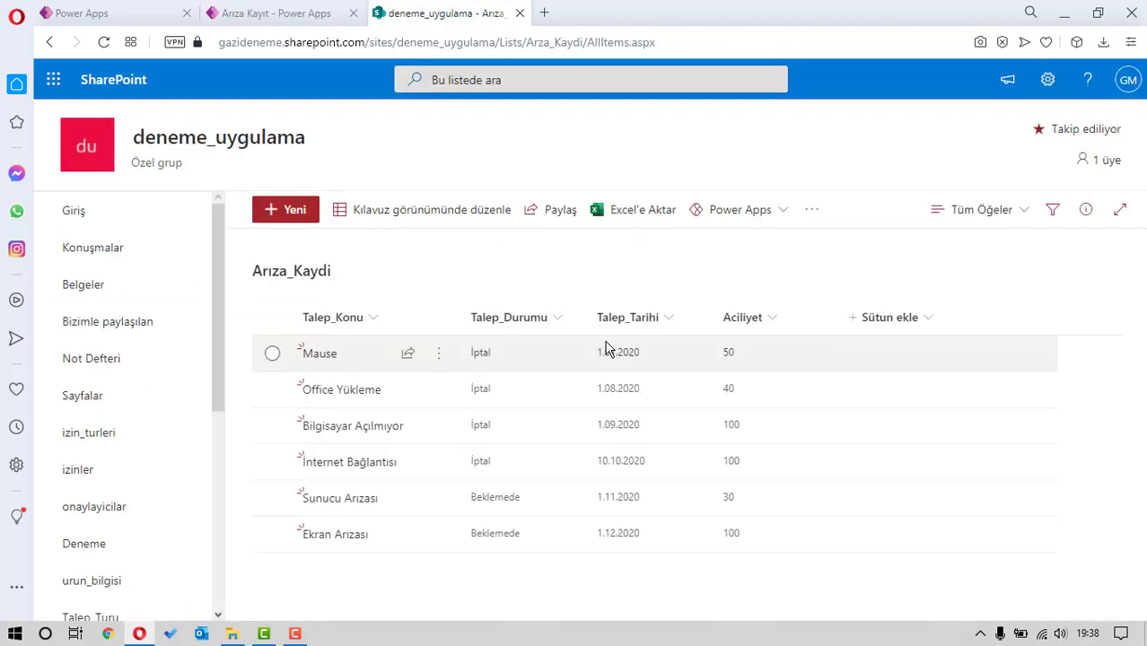
{"action": "left_click", "coordinate": [350, 10]}
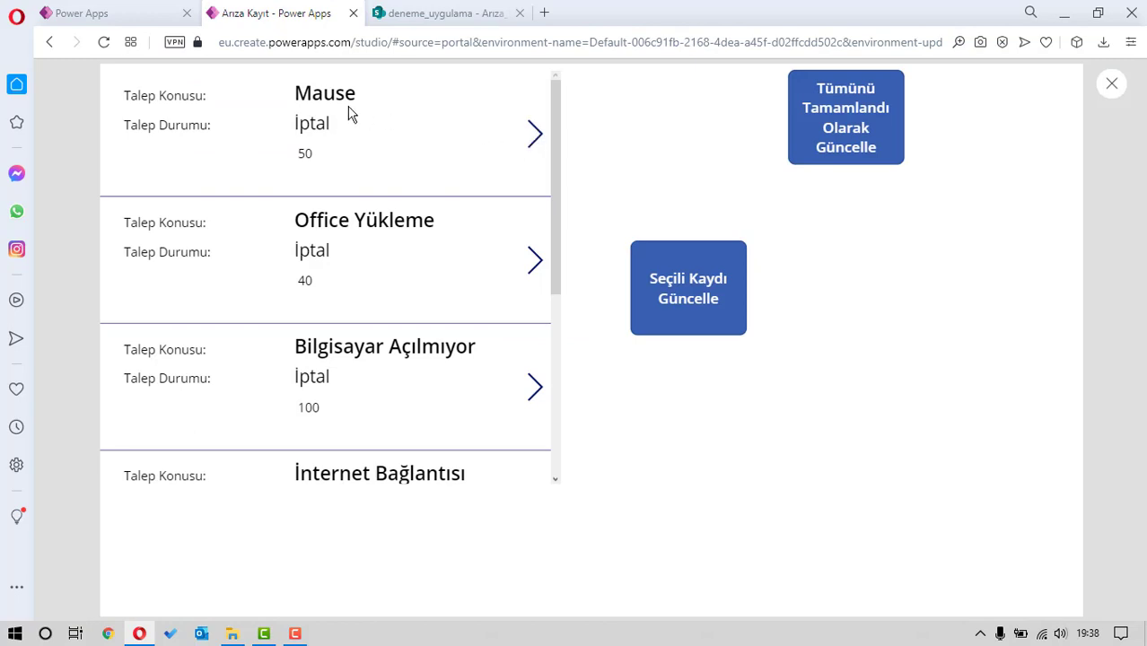
{"action": "left_click", "coordinate": [535, 134]}
{"action": "left_click", "coordinate": [682, 319]}
{"action": "left_click", "coordinate": [449, 10]}
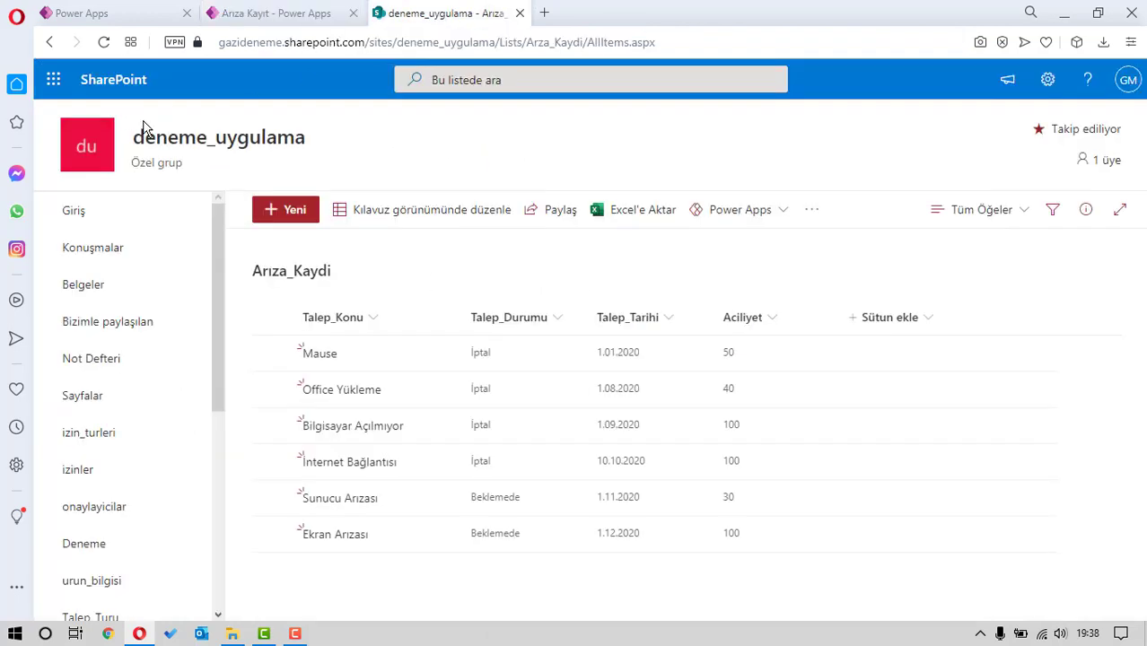
{"action": "left_click", "coordinate": [103, 43]}
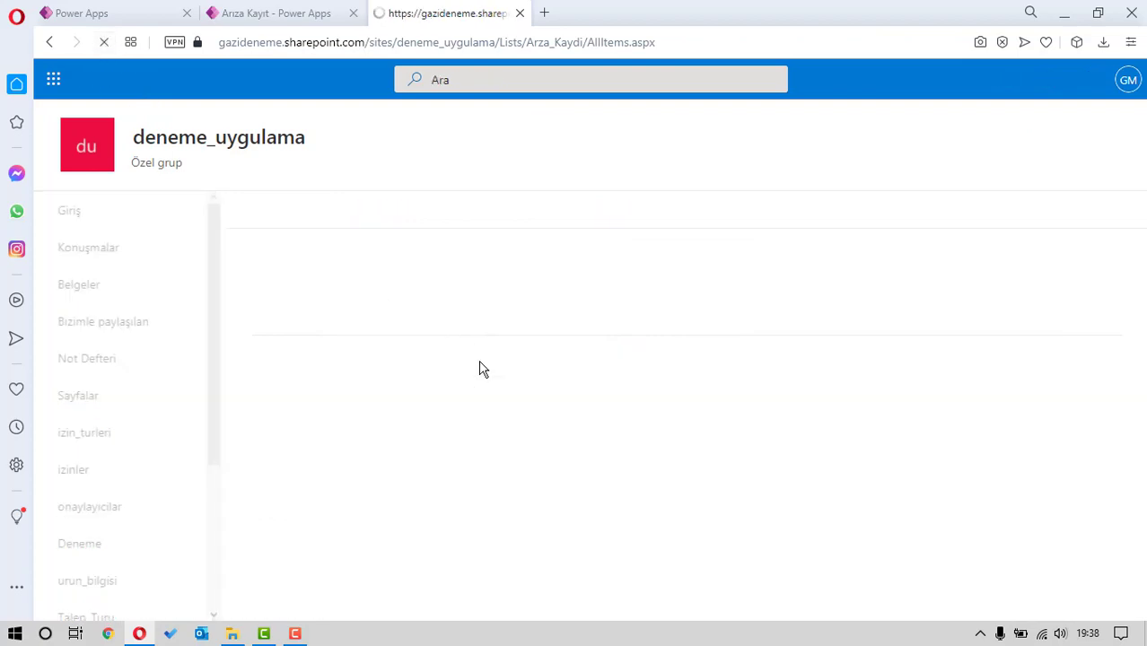
{"action": "left_click", "coordinate": [296, 13]}
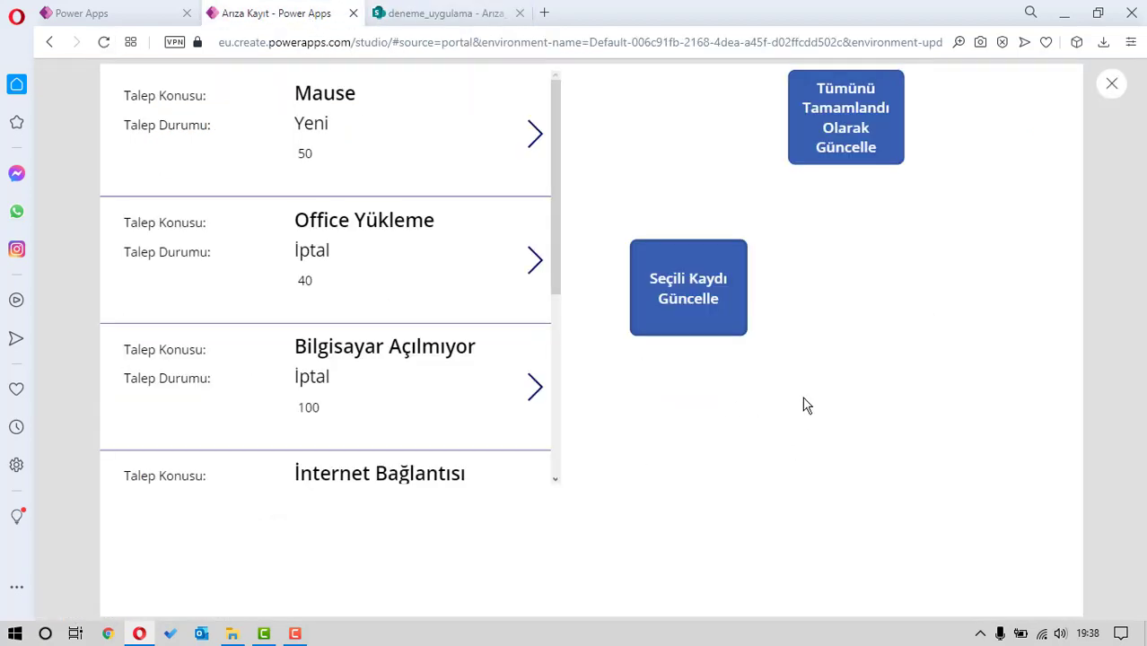
Close the preview and select the Seçili Kaydı Güncelle button's Patch formula
{"action": "left_click", "coordinate": [1112, 85]}
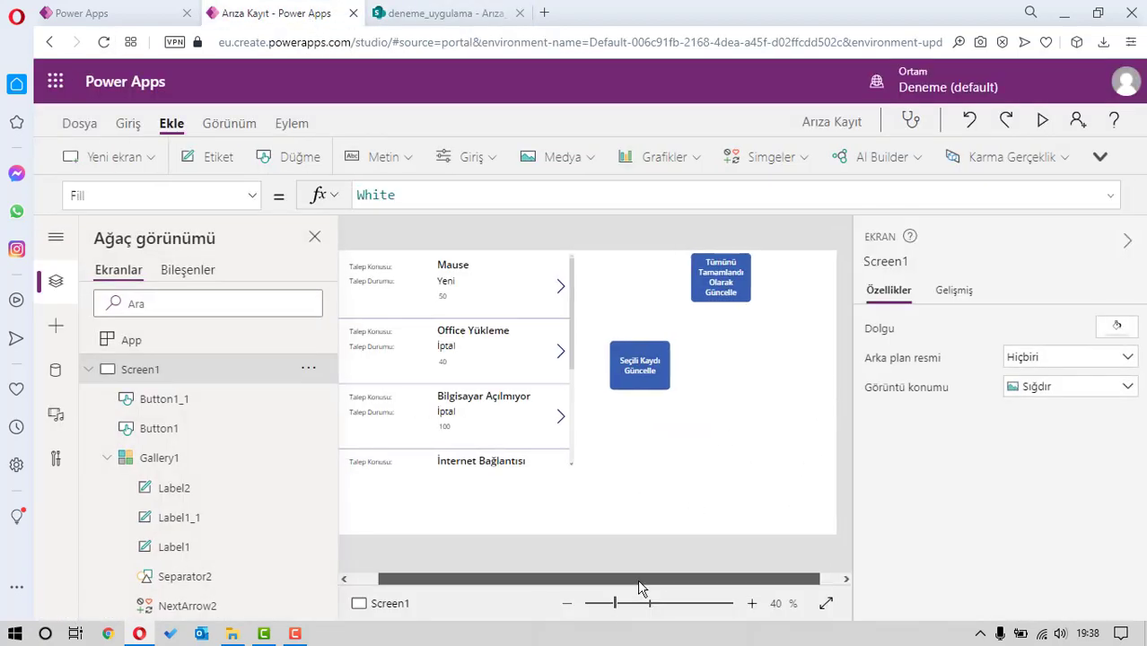
{"action": "left_click", "coordinate": [676, 377]}
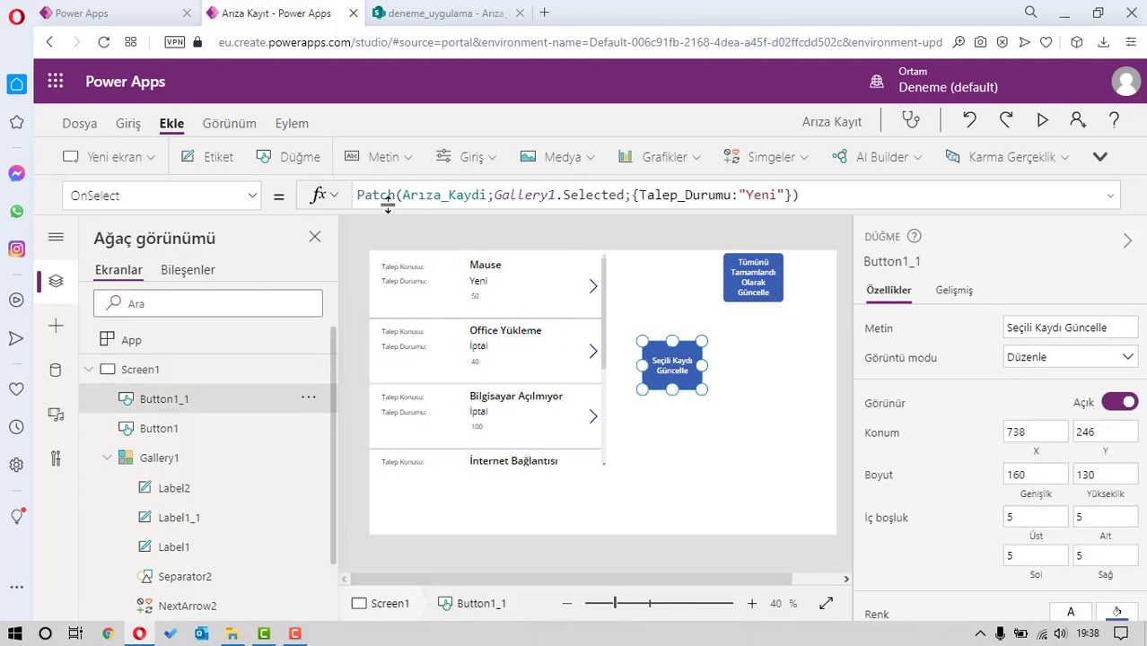
{"action": "left_click", "coordinate": [361, 196]}
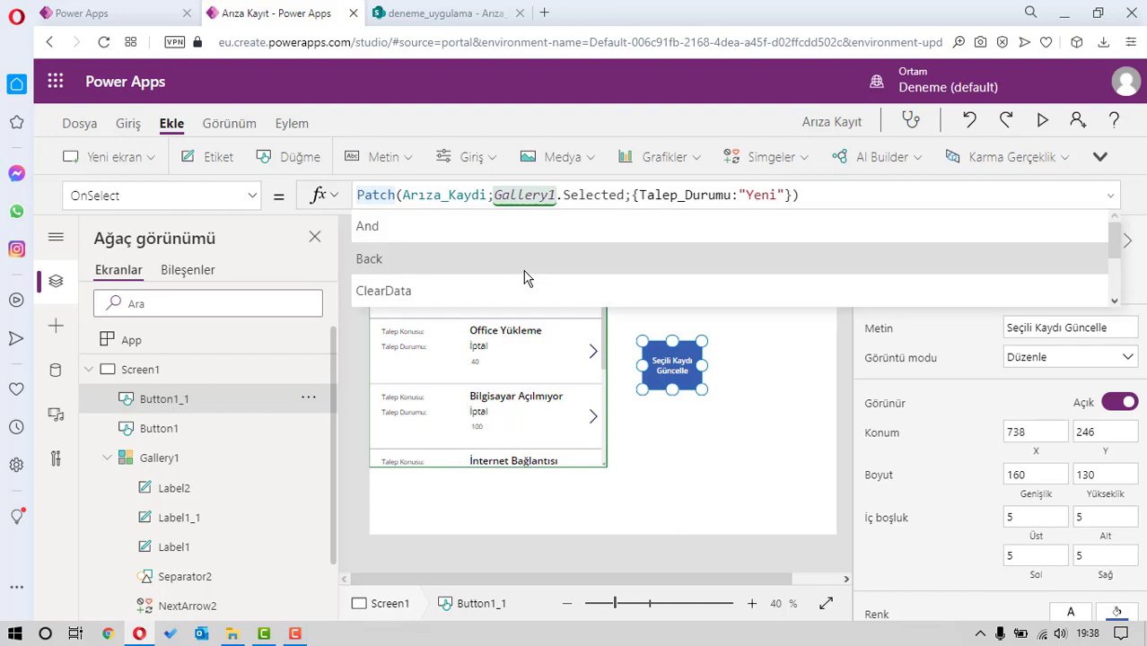
Start the OnSelect as If(Gallery1.Selected.Aciliyet=100;Patch( replacing the old formula
{"action": "left_click_drag", "start_coordinate": [827, 192], "coordinate": [311, 162]}
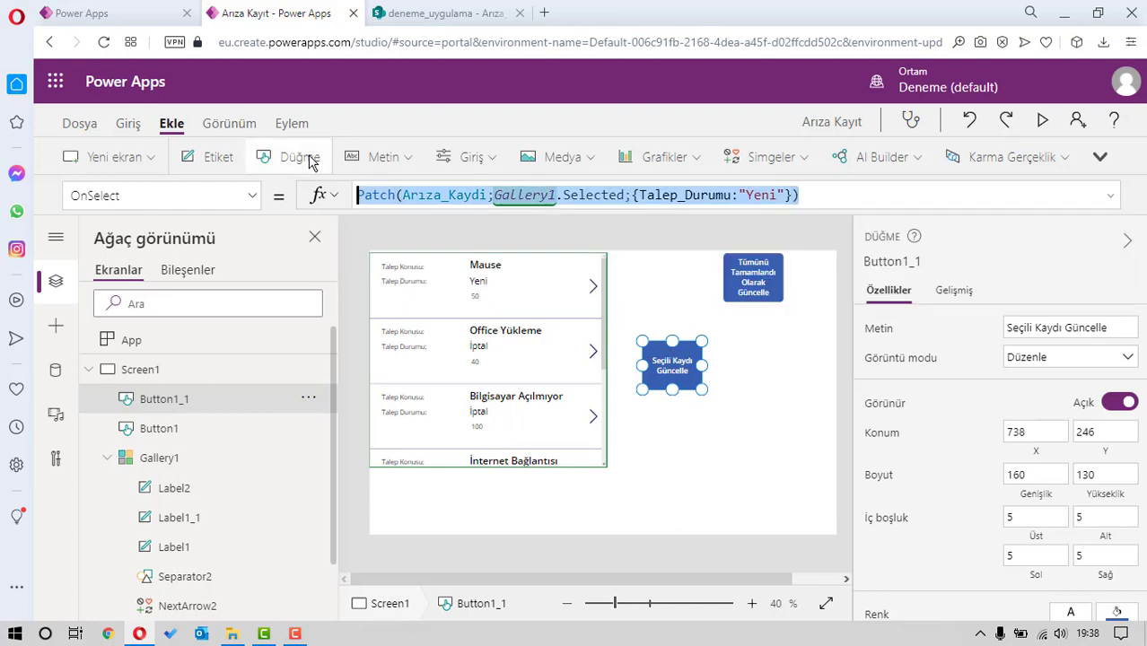
{"action": "type", "text": "İf("}
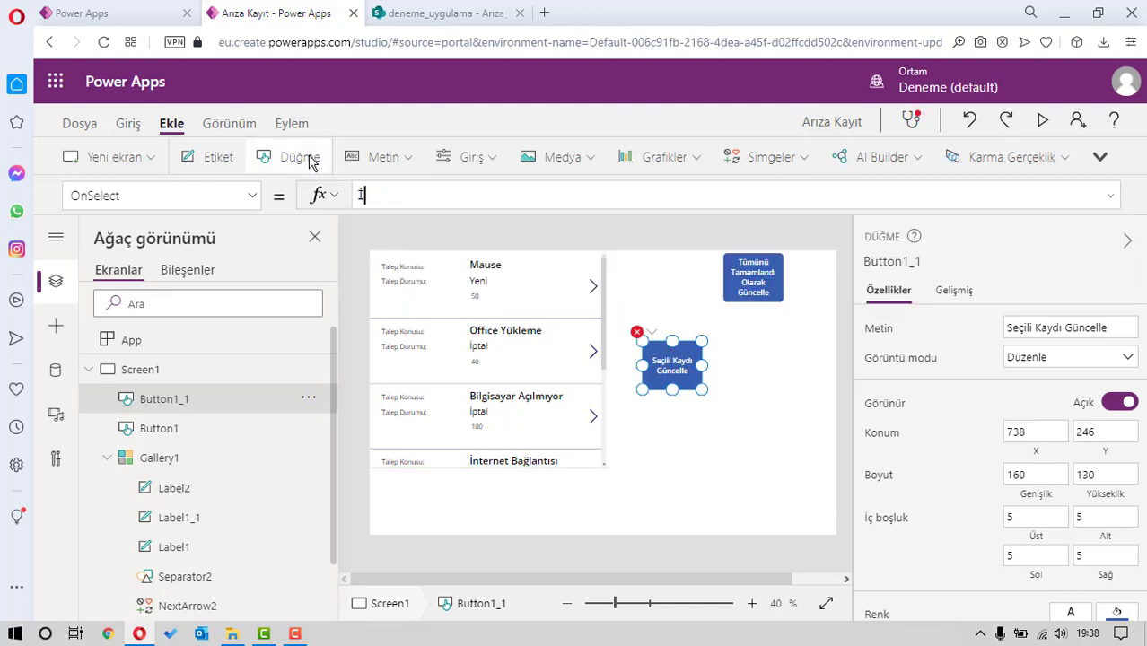
{"action": "key", "text": "Caps_Lock"}
{"action": "type", "text": "F"}
{"action": "key", "text": "BackSpace"}
{"action": "key", "text": "BackSpace"}
{"action": "key", "text": "Caps_Lock"}
{"action": "type", "text": "If"}
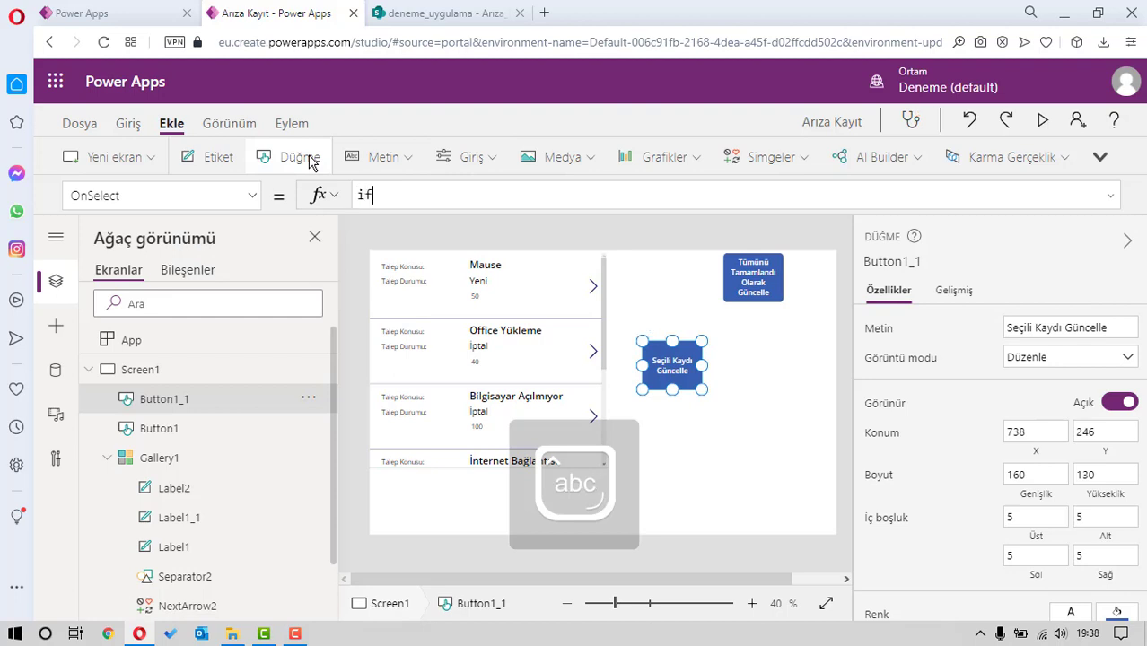
{"action": "type", "text": "("}
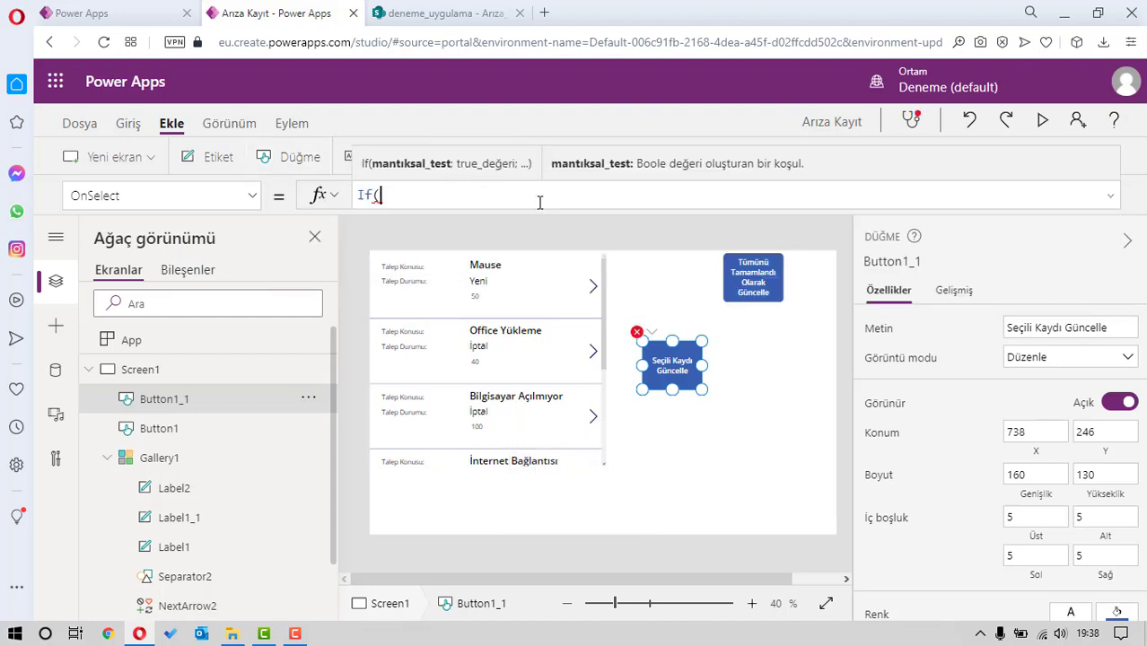
{"action": "type", "text": "Gal"}
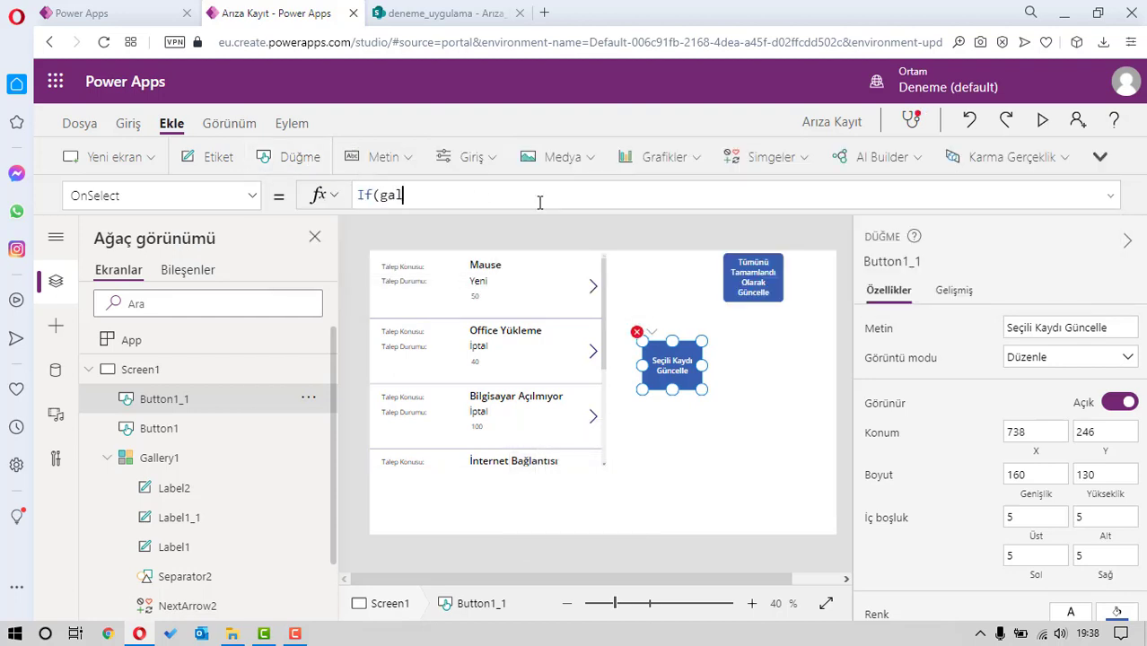
{"action": "left_click", "coordinate": [560, 237]}
{"action": "type", "text": "."}
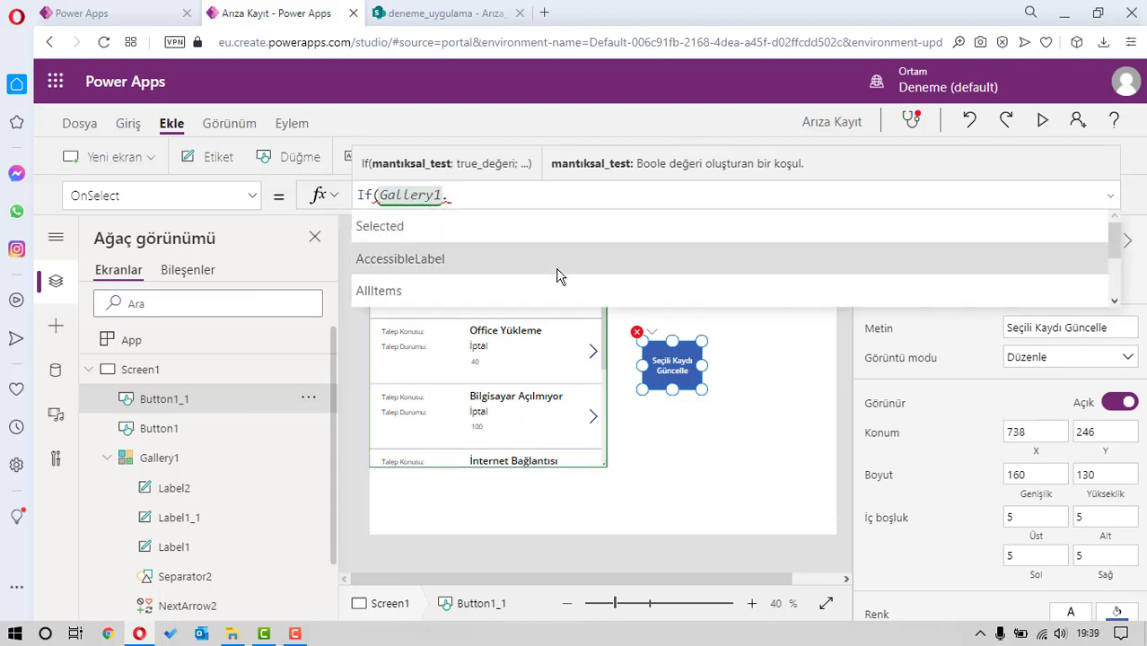
{"action": "left_click", "coordinate": [532, 236]}
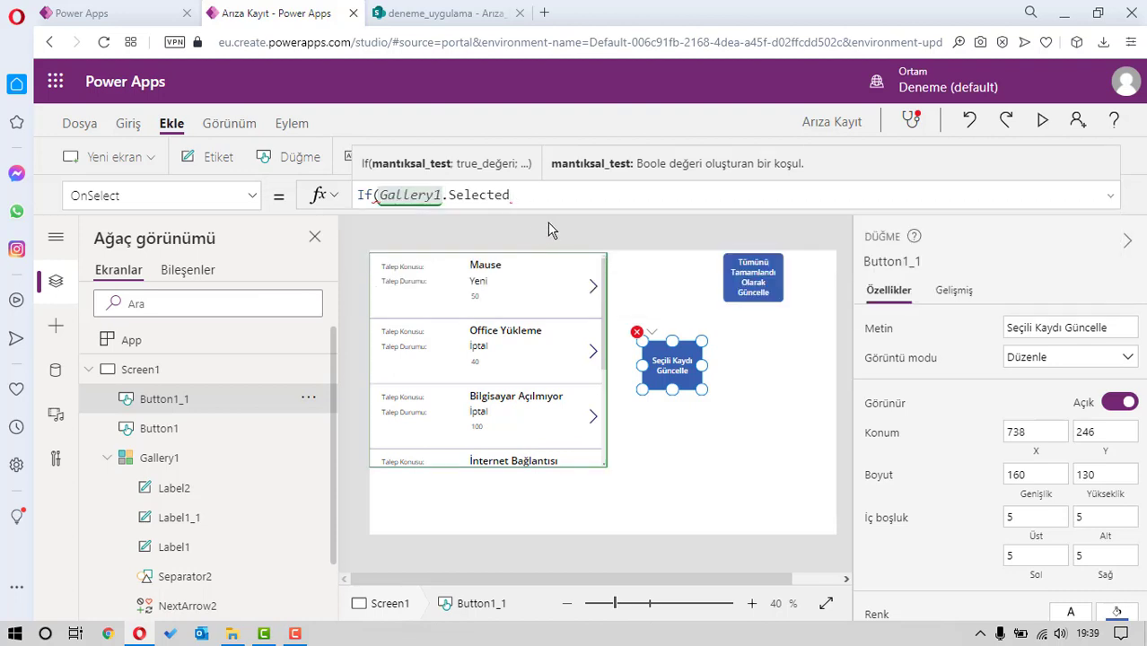
{"action": "type", "text": "."}
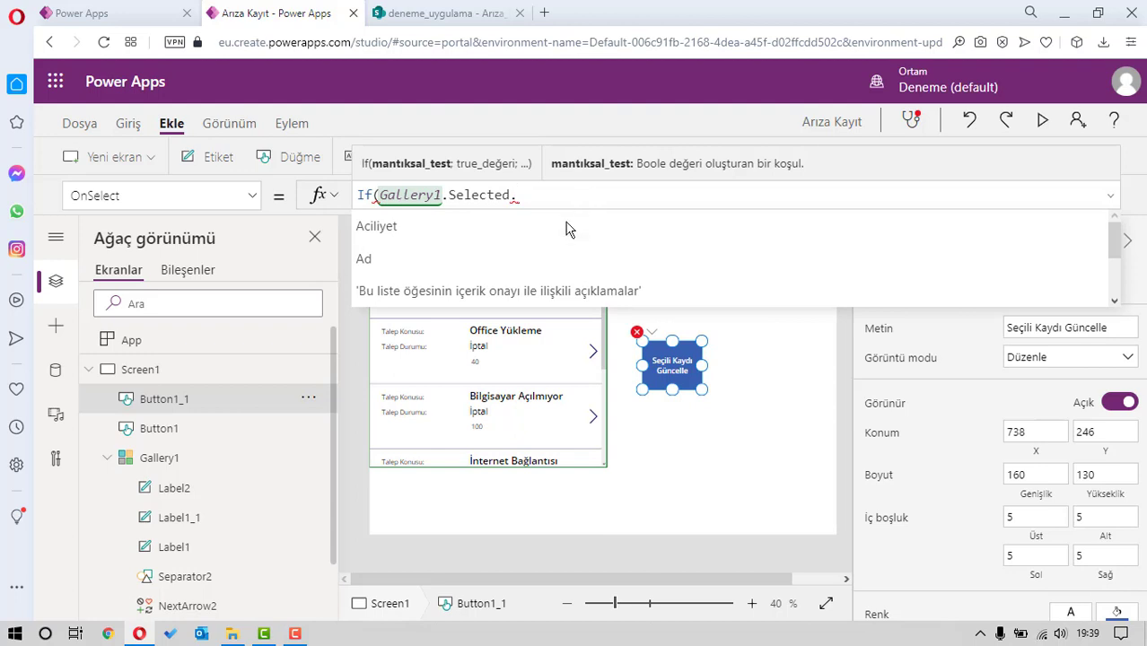
{"action": "left_click", "coordinate": [565, 229]}
{"action": "type", "text": ">"}
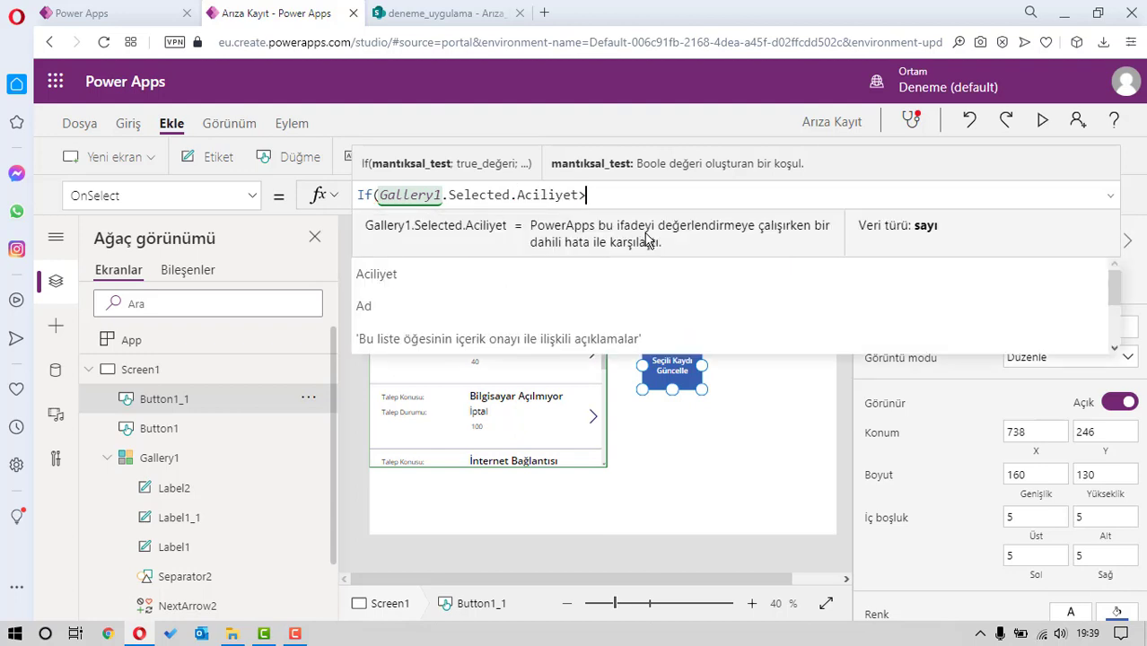
{"action": "type", "text": "60"}
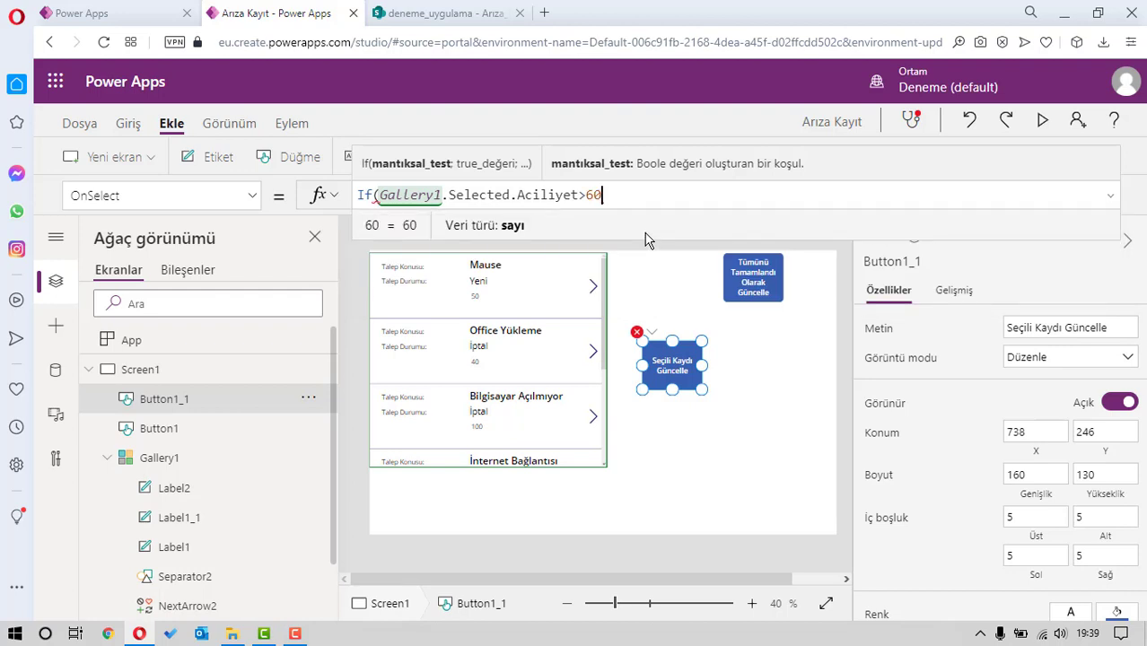
{"action": "key", "text": "BackSpace"}
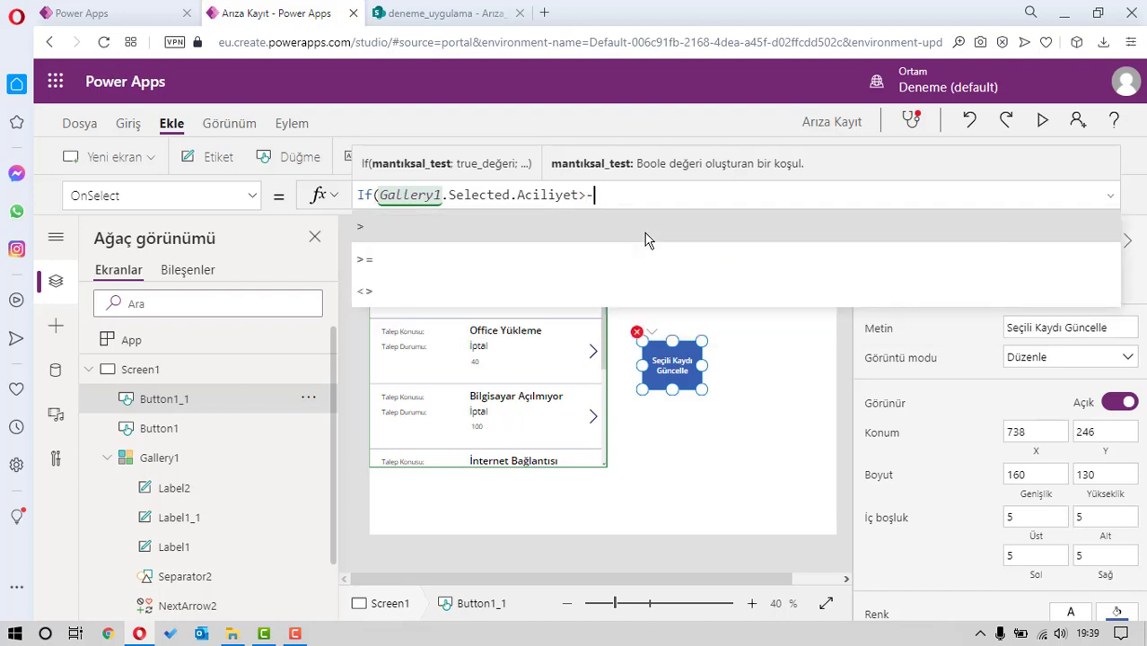
{"action": "key", "text": "BackSpace"}
{"action": "type", "text": "=100"}
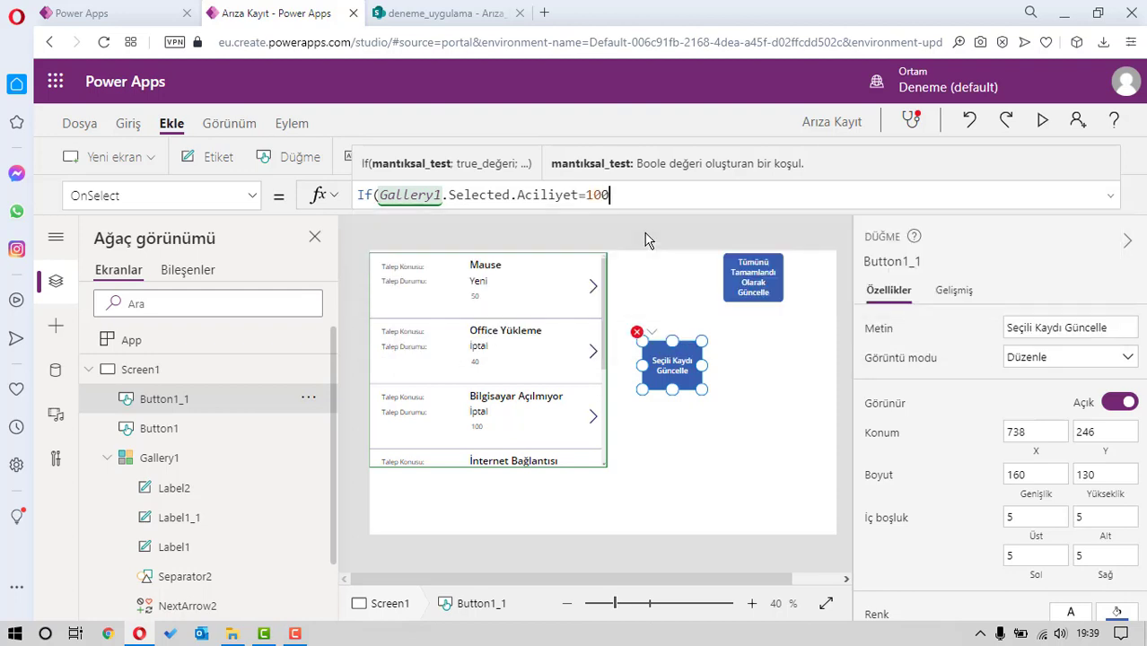
{"action": "type", "text": ";"}
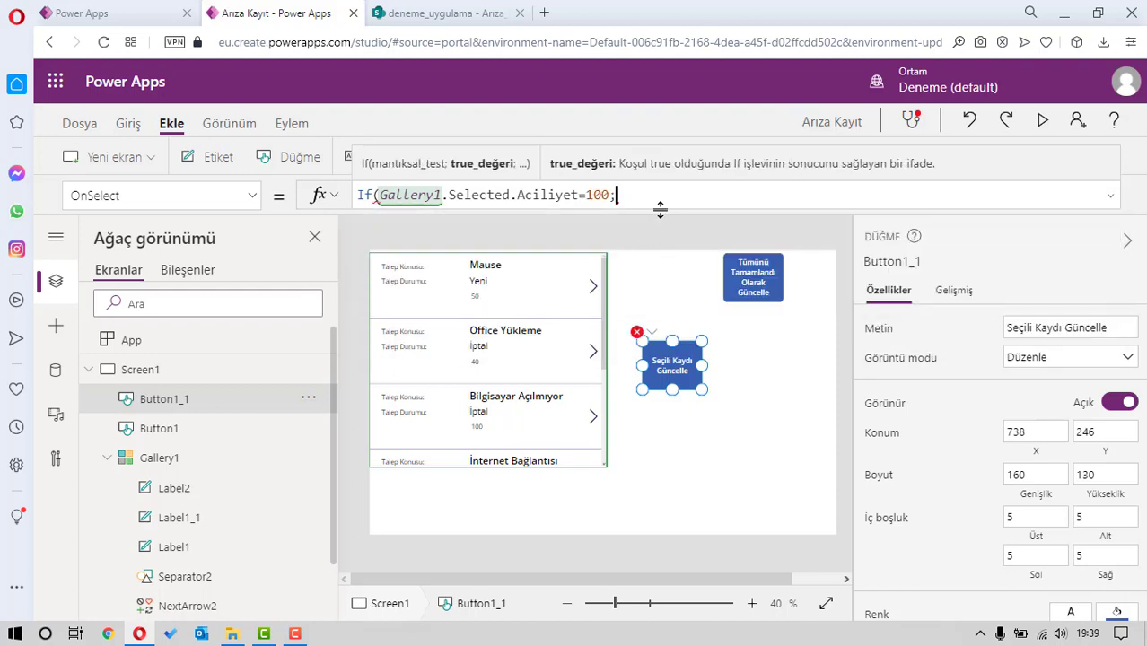
{"action": "type", "text": "pa"}
{"action": "type", "text": "tch("}
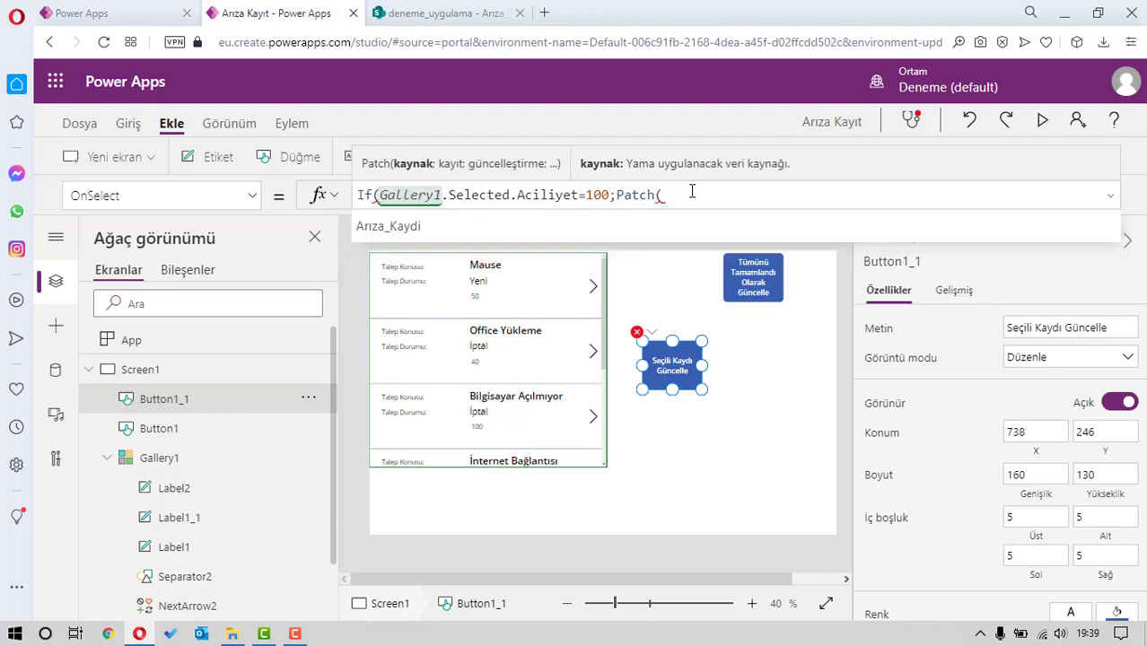
{"action": "type", "text": "gall"}
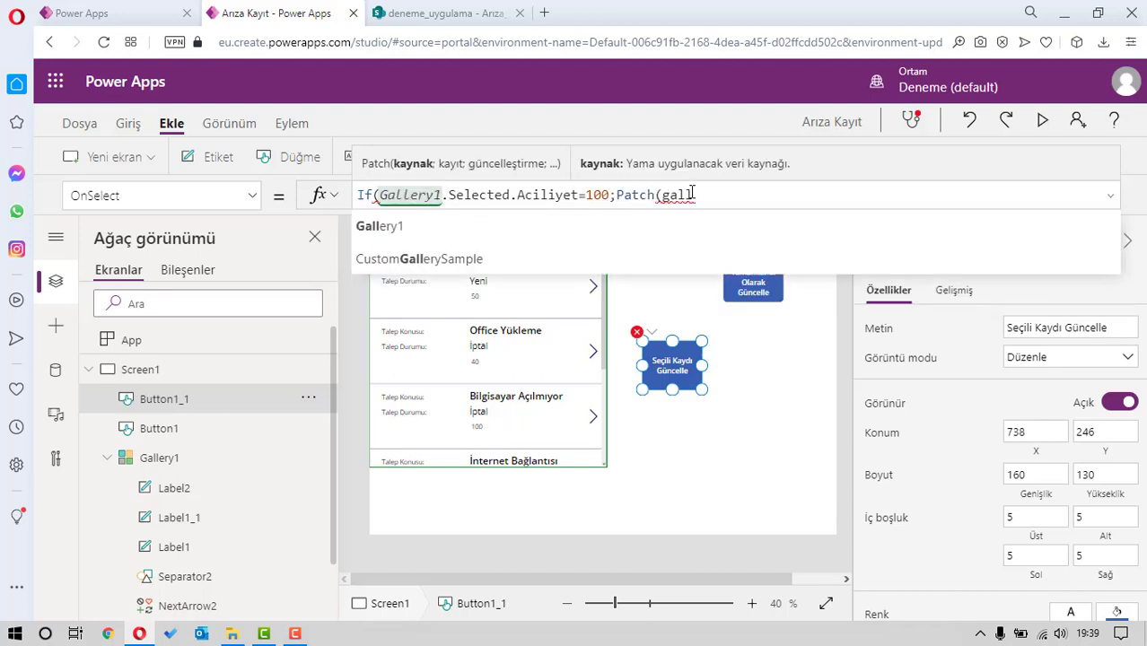
Complete the Patch on Arıza_Kaydi's Gallery1.Selected record, setting Talep_Durumu to "Yüksek"
{"action": "key", "text": "BackSpace"}
{"action": "key", "text": "BackSpace"}
{"action": "key", "text": "BackSpace"}
{"action": "key", "text": "BackSpace"}
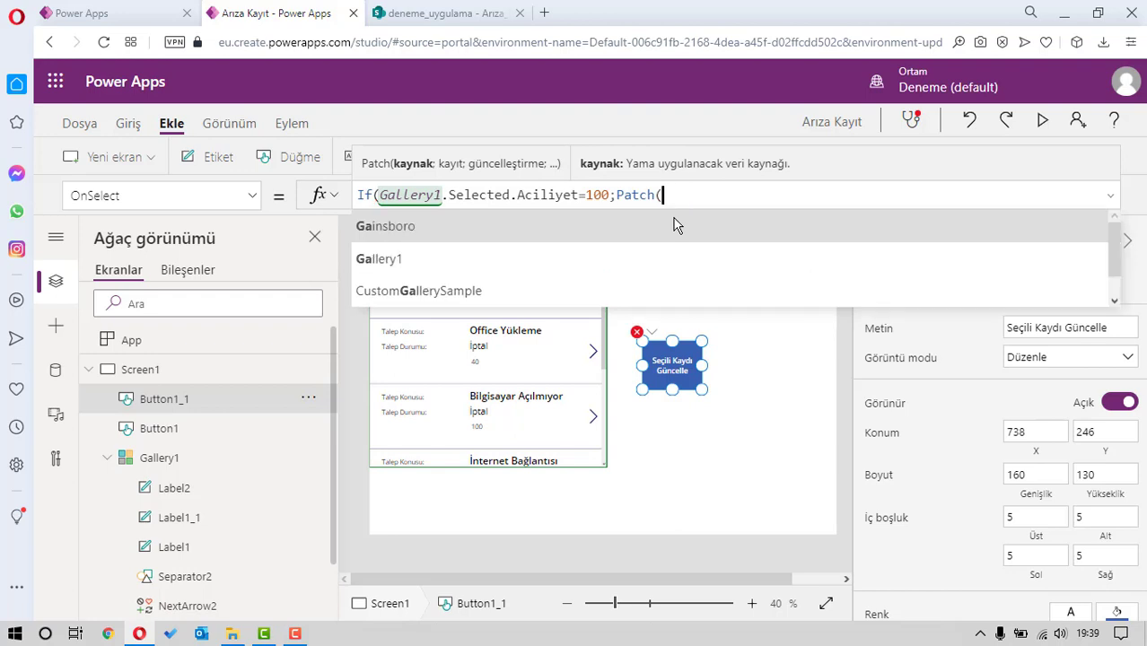
{"action": "type", "text": "ar"}
{"action": "left_click", "coordinate": [676, 226]}
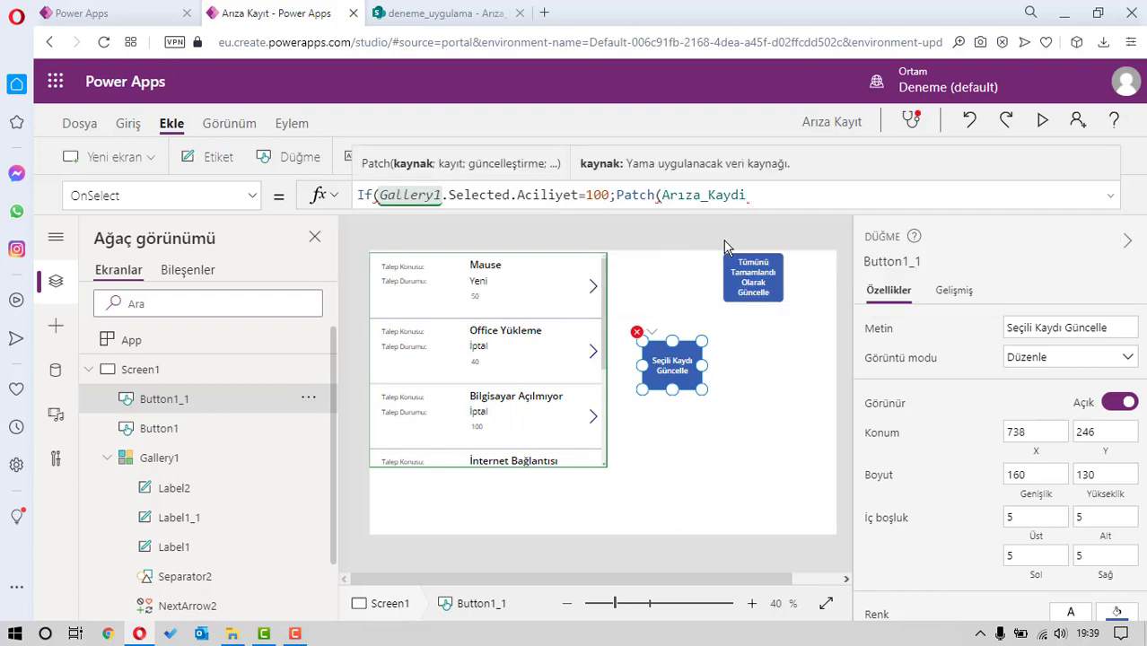
{"action": "type", "text": ";gall"}
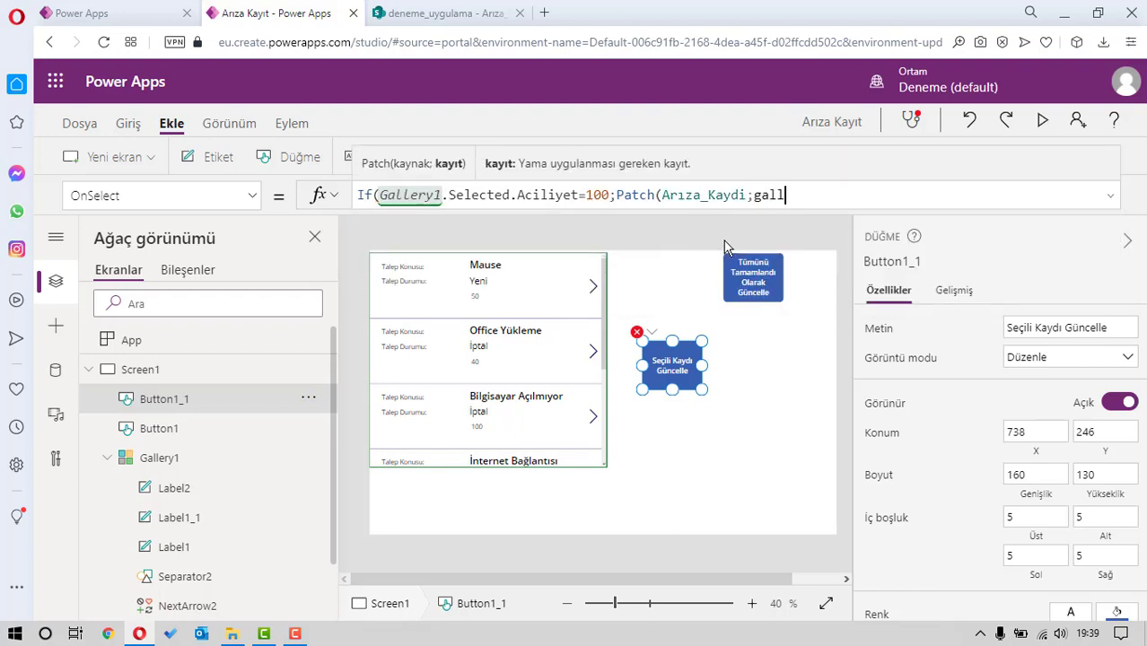
{"action": "left_click", "coordinate": [725, 242]}
{"action": "type", "text": "."}
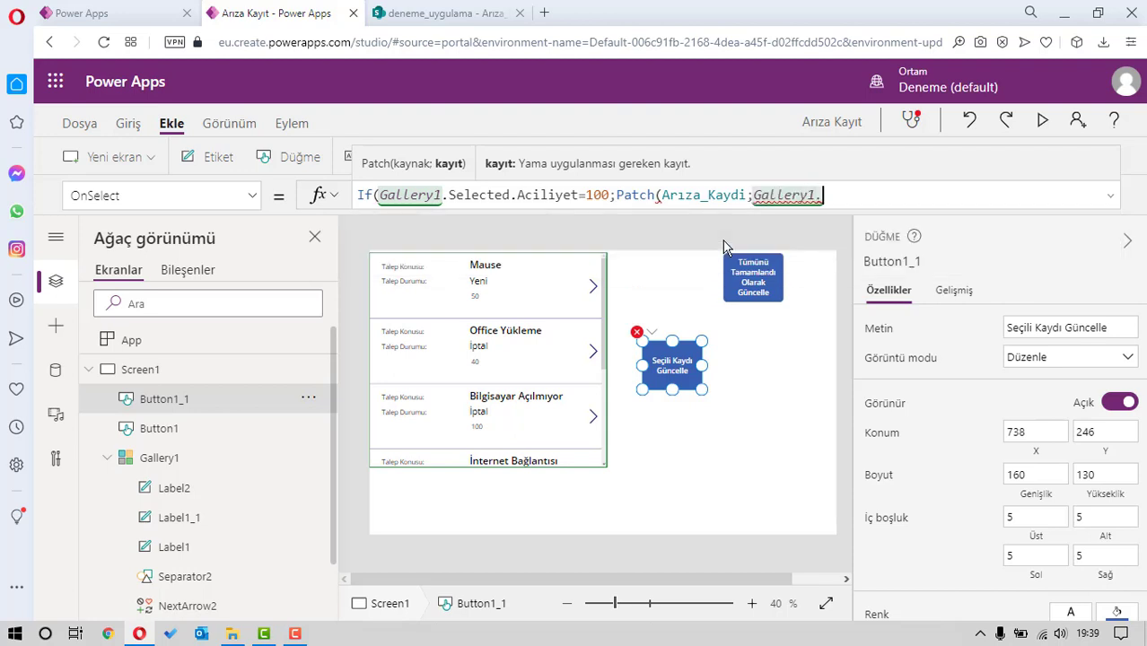
{"action": "type", "text": "se"}
{"action": "left_click", "coordinate": [725, 242]}
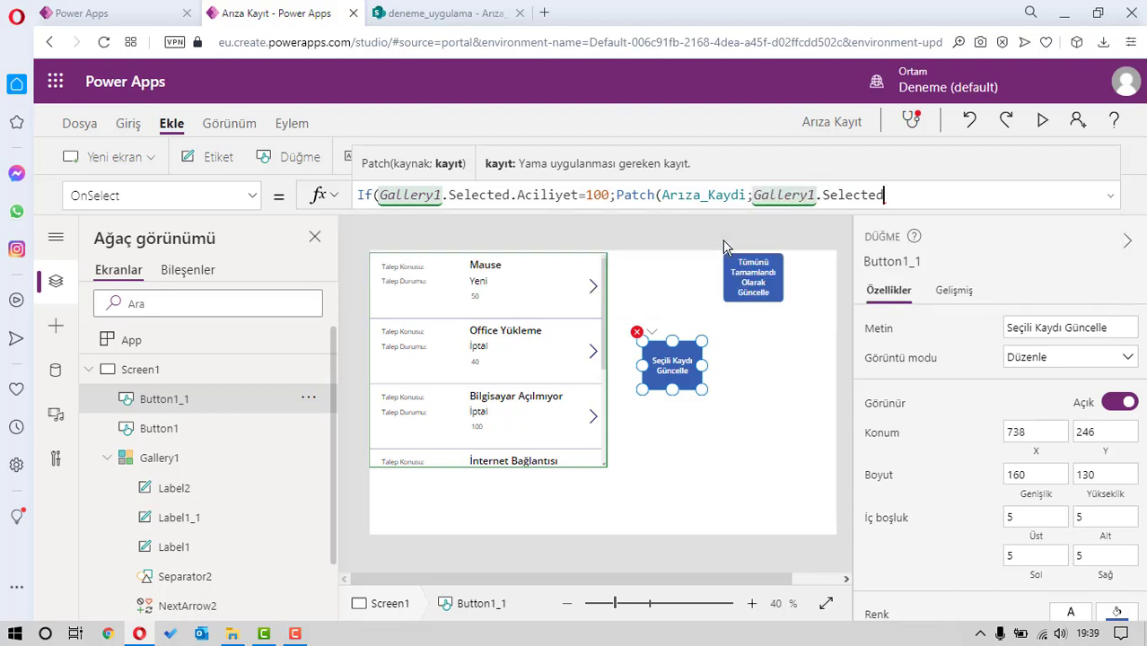
{"action": "type", "text": ";{A"}
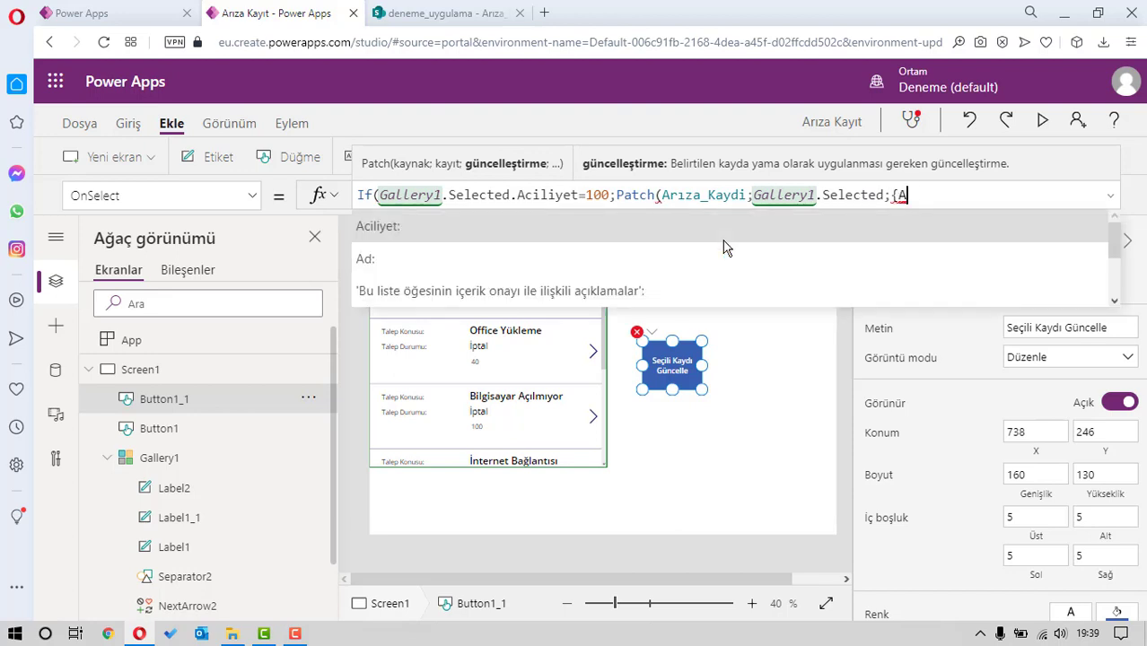
{"action": "type", "text": "rı"}
{"action": "key", "text": "BackSpace"}
{"action": "key", "text": "BackSpace"}
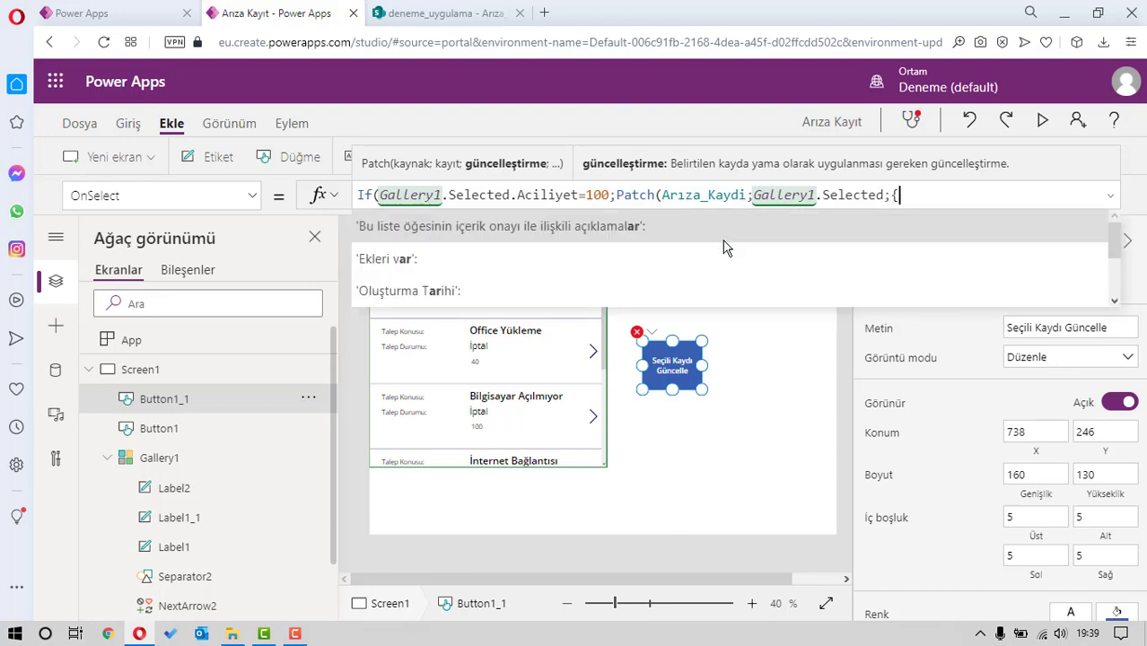
{"action": "type", "text": "Talep_"}
{"action": "key", "text": "Tab"}
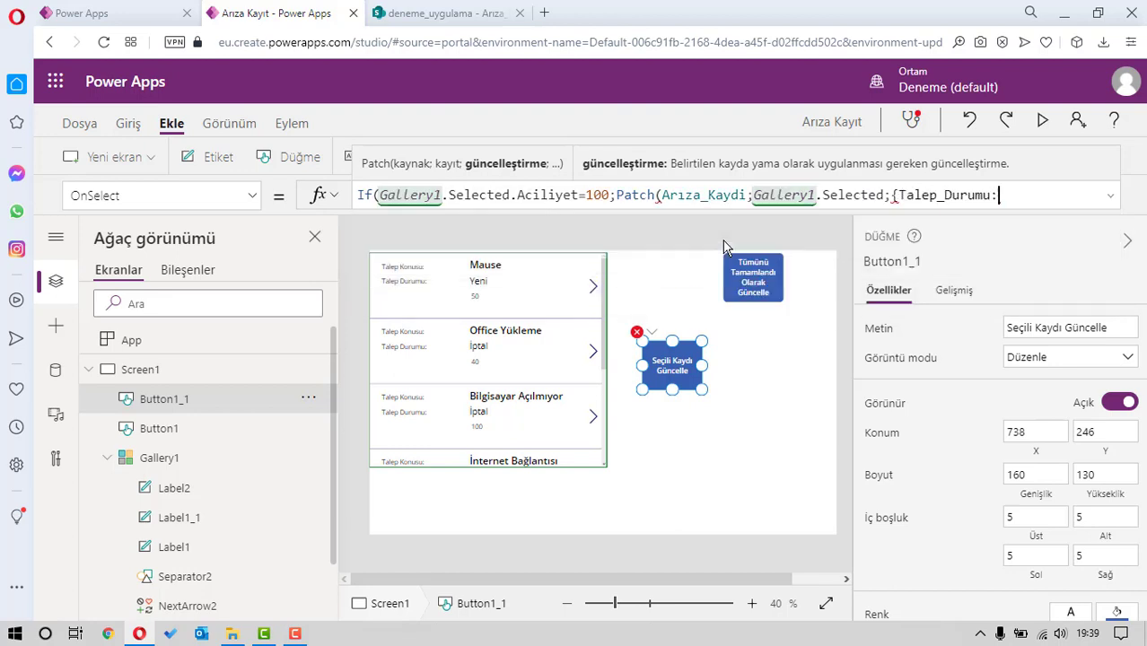
{"action": "type", "text": "Yüks"}
{"action": "type", "text": "ek\"}"}
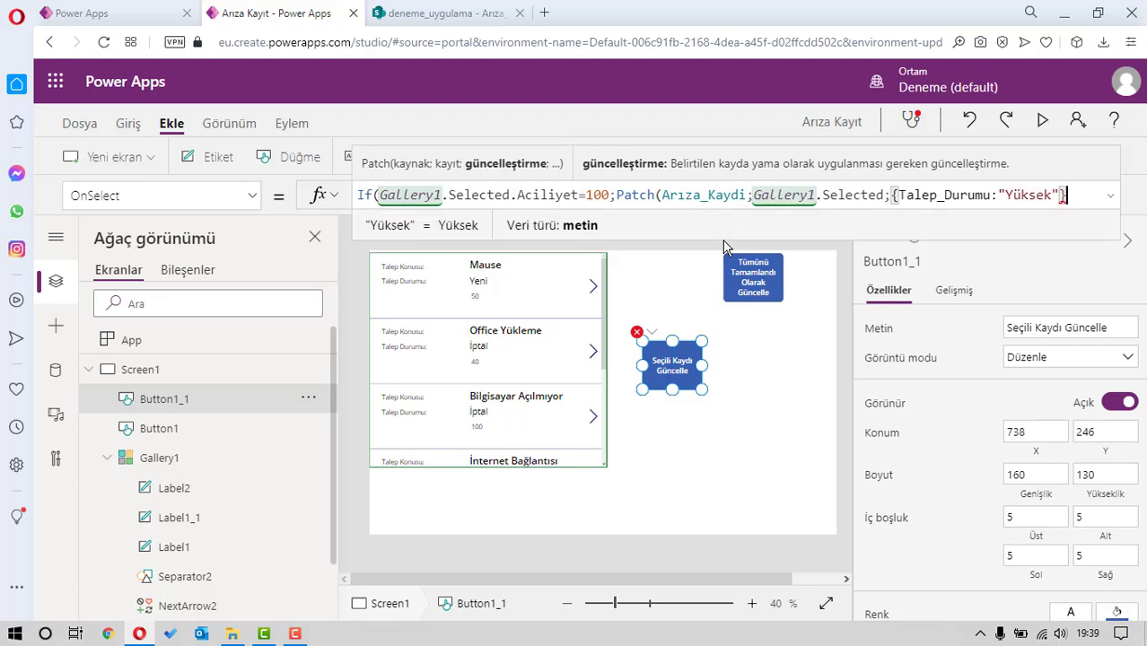
{"action": "type", "text": ")"}
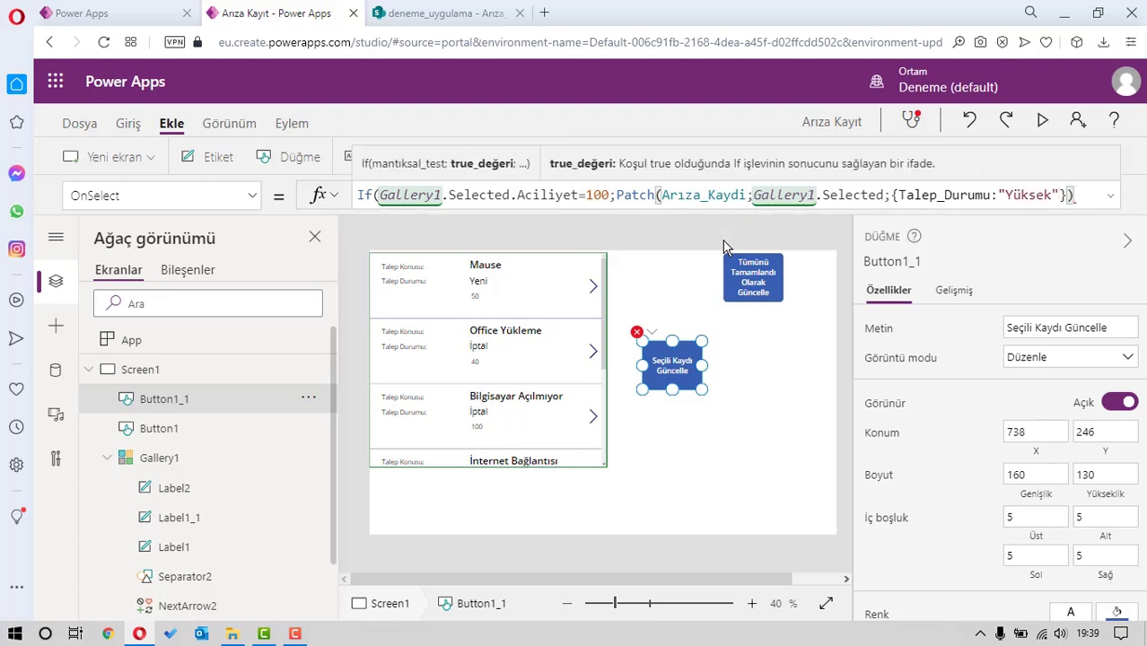
{"action": "type", "text": ")"}
Preview the app and update the Bilgisayar Açılmıyor record (Aciliyet 100) to Yüksek, then close the preview
{"action": "left_click", "coordinate": [768, 360]}
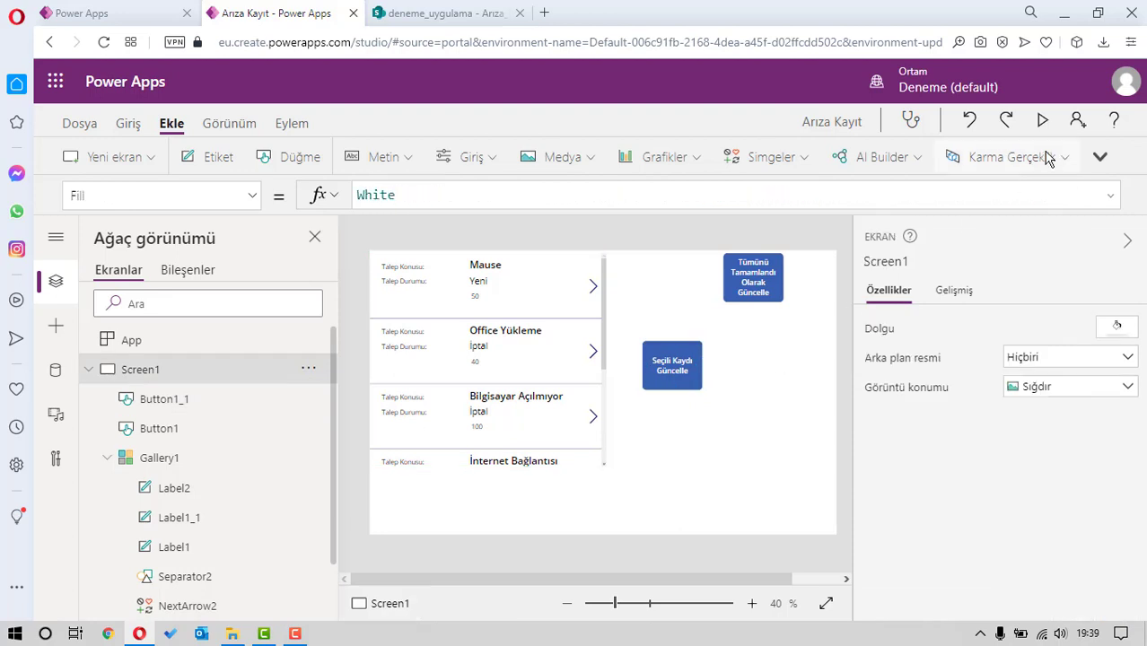
{"action": "left_click", "coordinate": [1042, 119]}
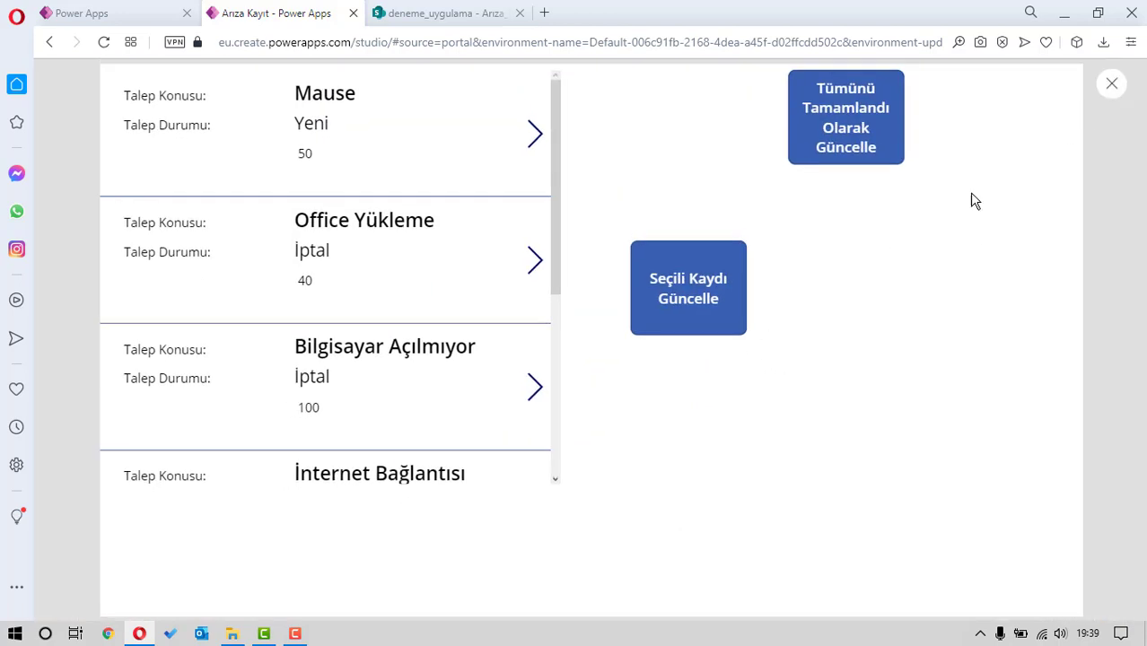
{"action": "left_click", "coordinate": [533, 131]}
{"action": "left_click", "coordinate": [702, 302]}
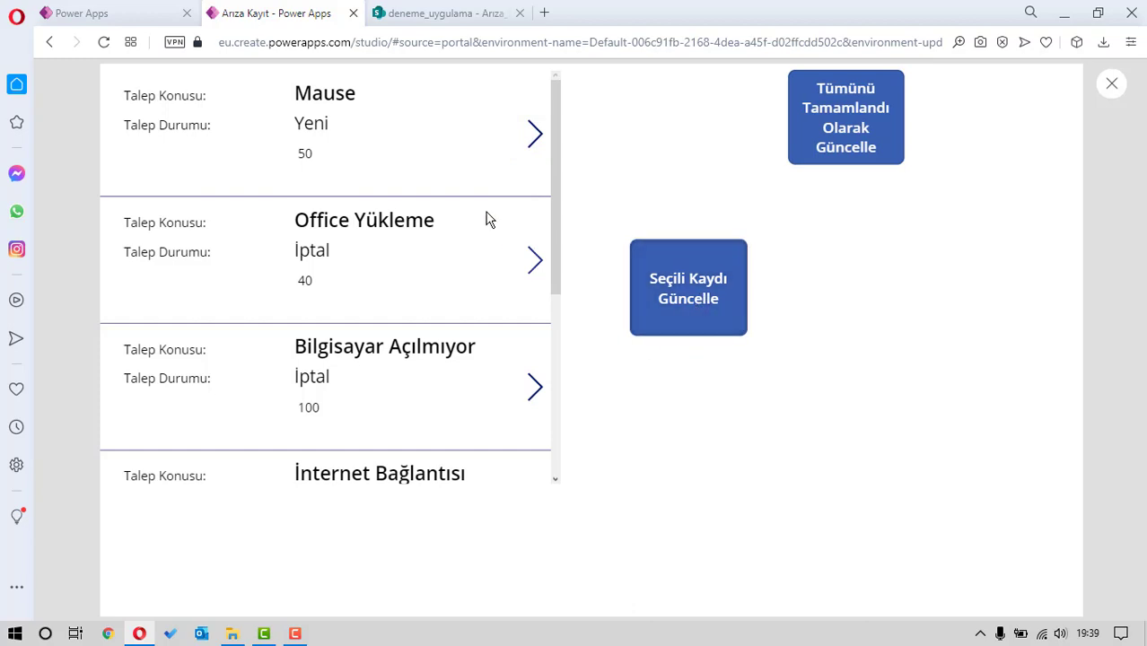
{"action": "scroll", "coordinate": [517, 335], "scroll_direction": "down", "scroll_amount": 1}
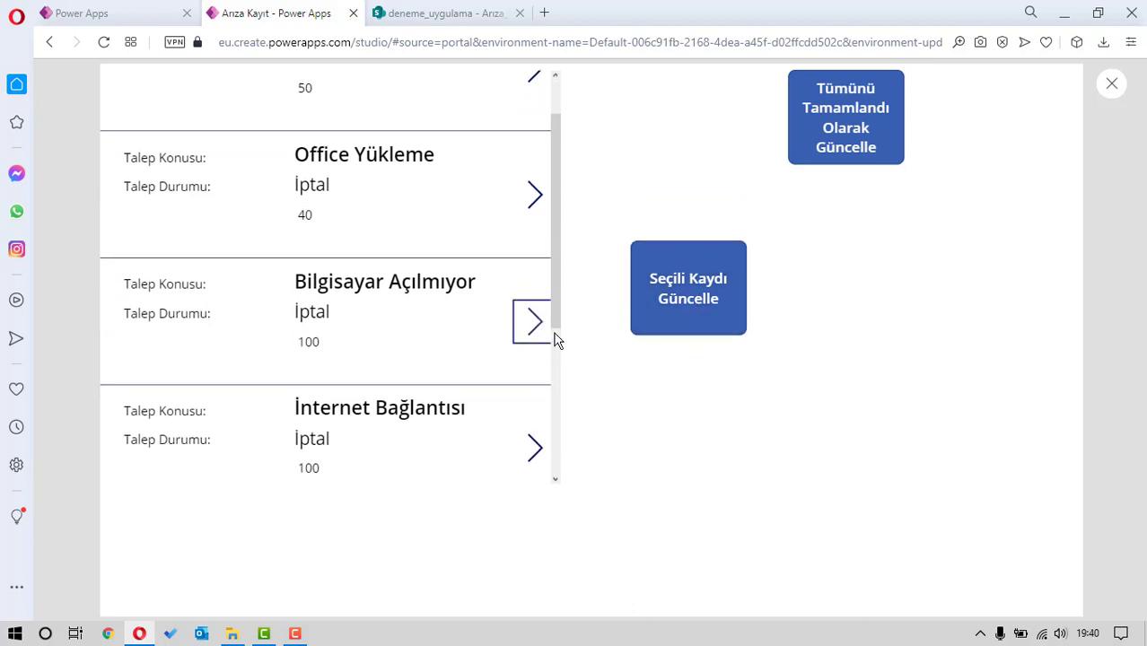
{"action": "left_click", "coordinate": [657, 321]}
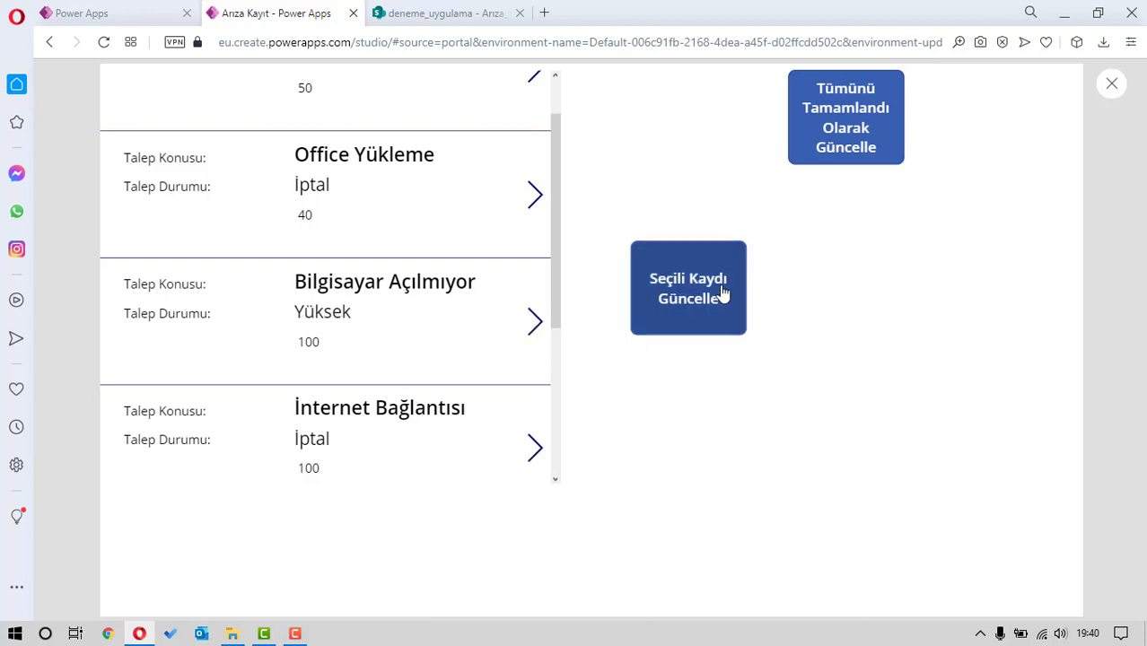
{"action": "left_click", "coordinate": [1111, 83]}
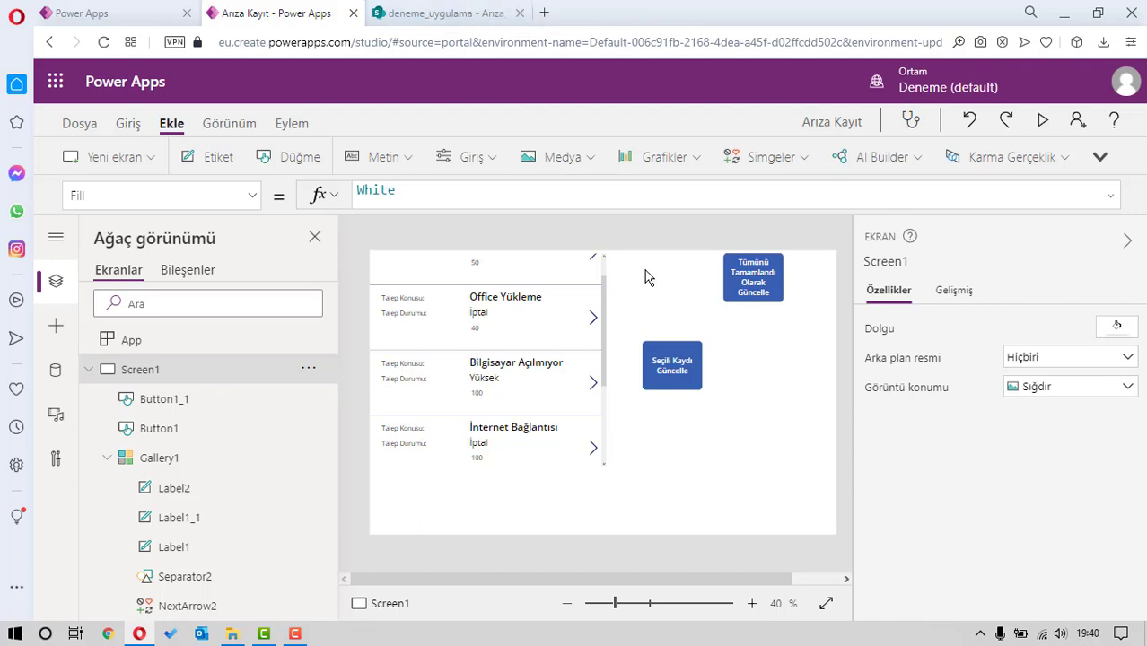
{"action": "left_click", "coordinate": [695, 359]}
{"action": "left_click", "coordinate": [759, 301]}
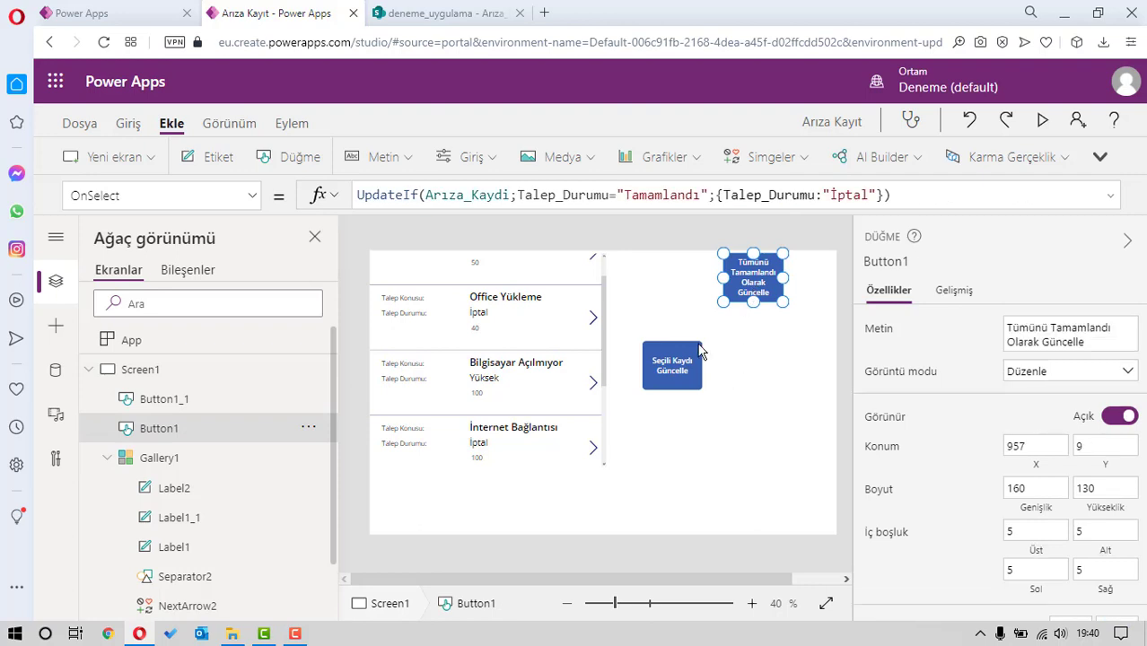
{"action": "left_click", "coordinate": [440, 41]}
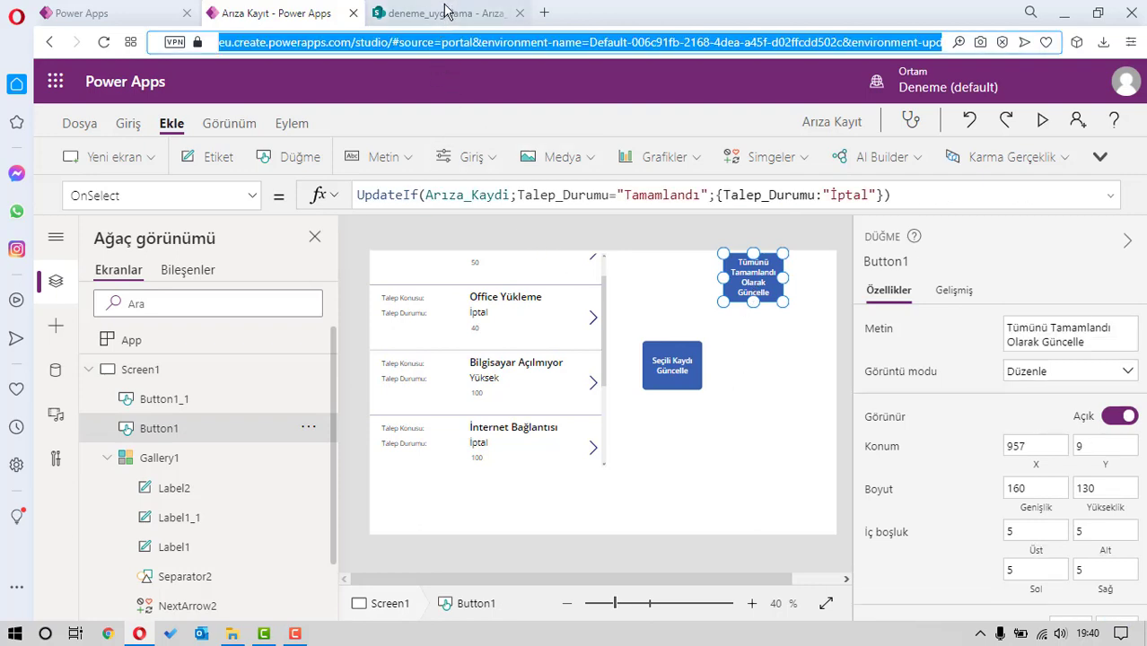
{"action": "left_click", "coordinate": [440, 12]}
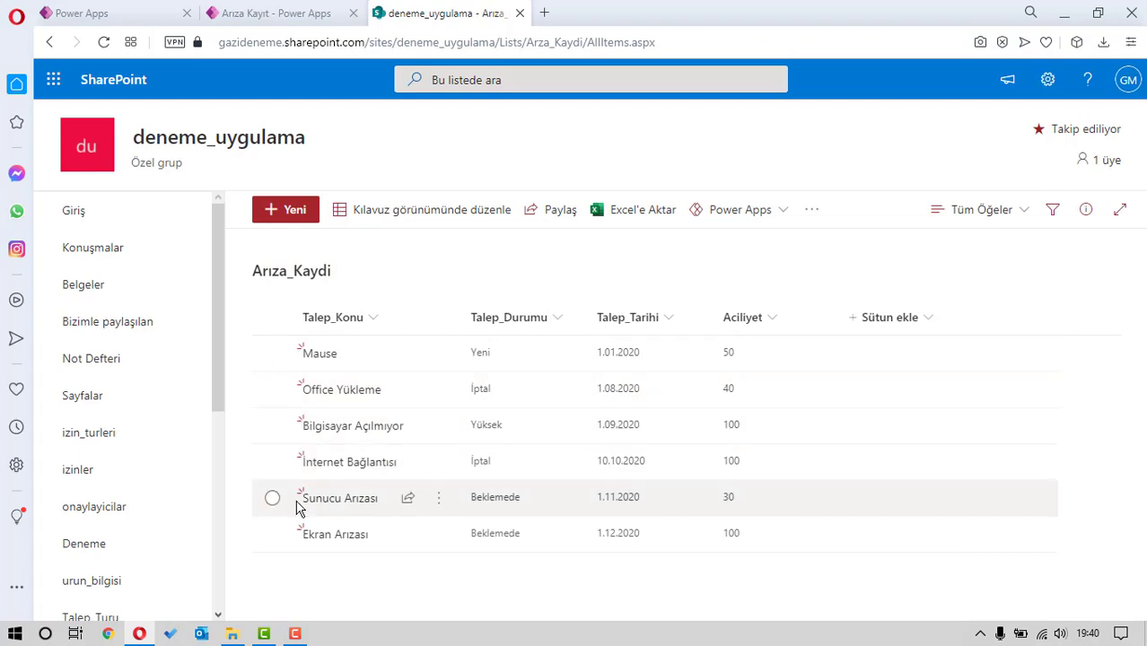
{"action": "left_click", "coordinate": [333, 11]}
{"action": "left_click", "coordinate": [778, 362]}
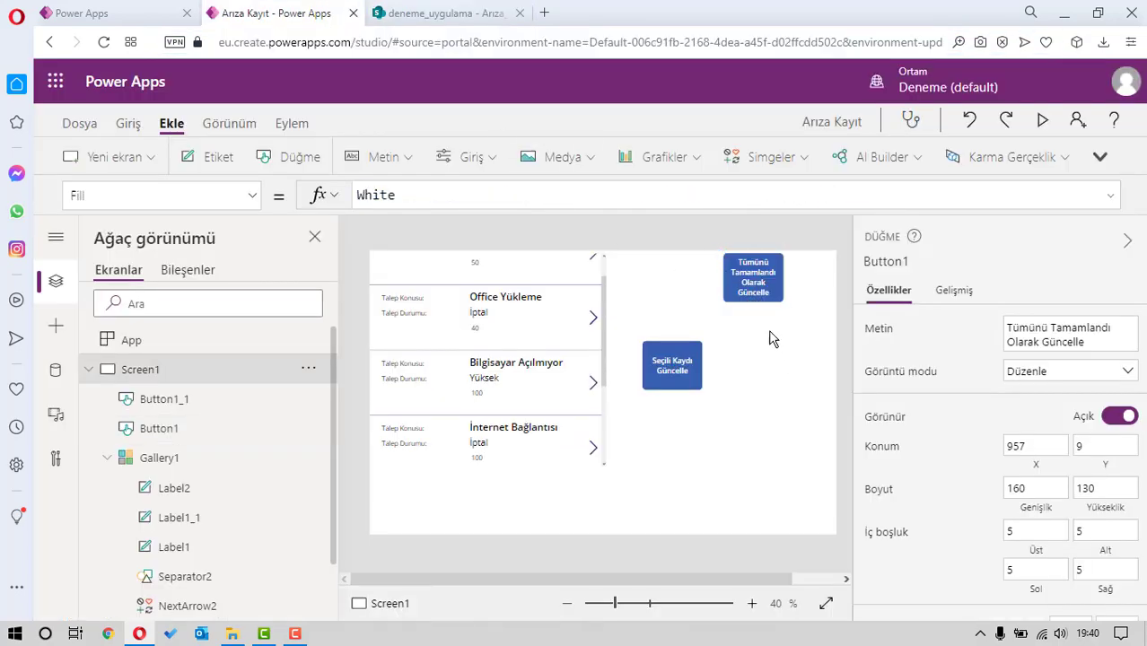
{"action": "left_click", "coordinate": [759, 296]}
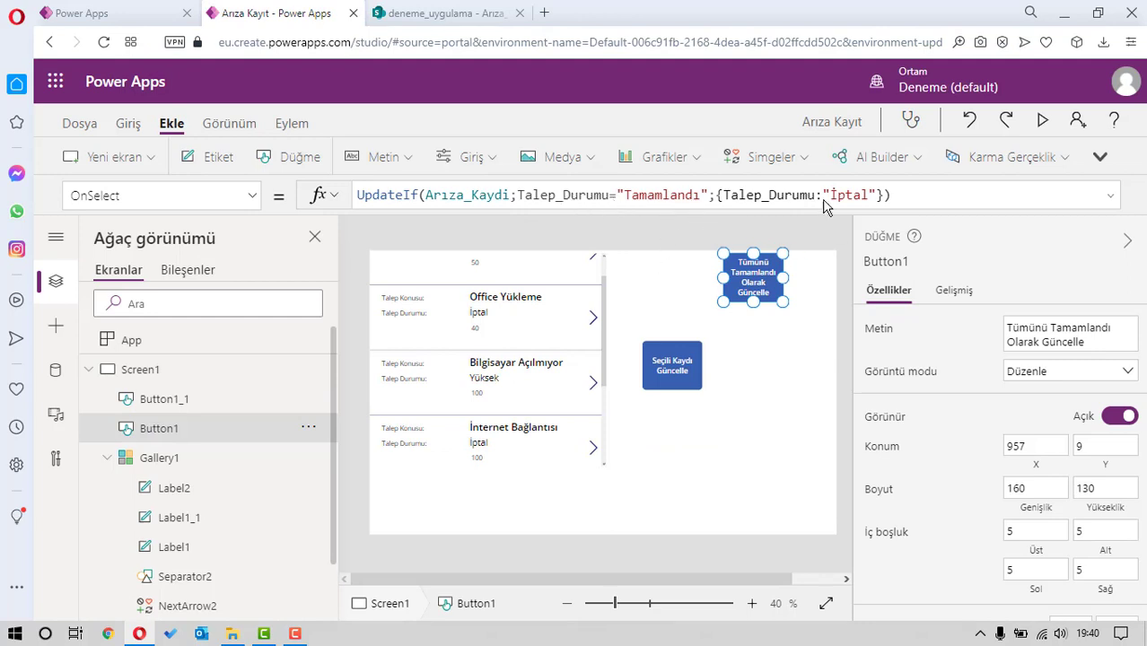
{"action": "left_click", "coordinate": [734, 411]}
{"action": "left_click", "coordinate": [672, 365]}
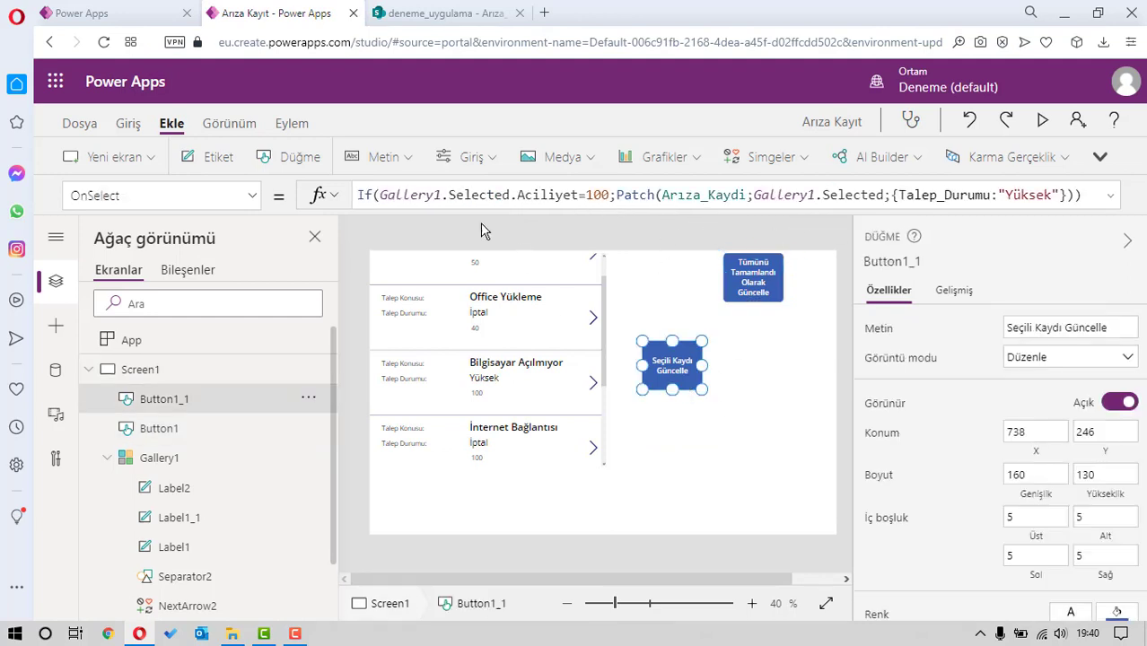